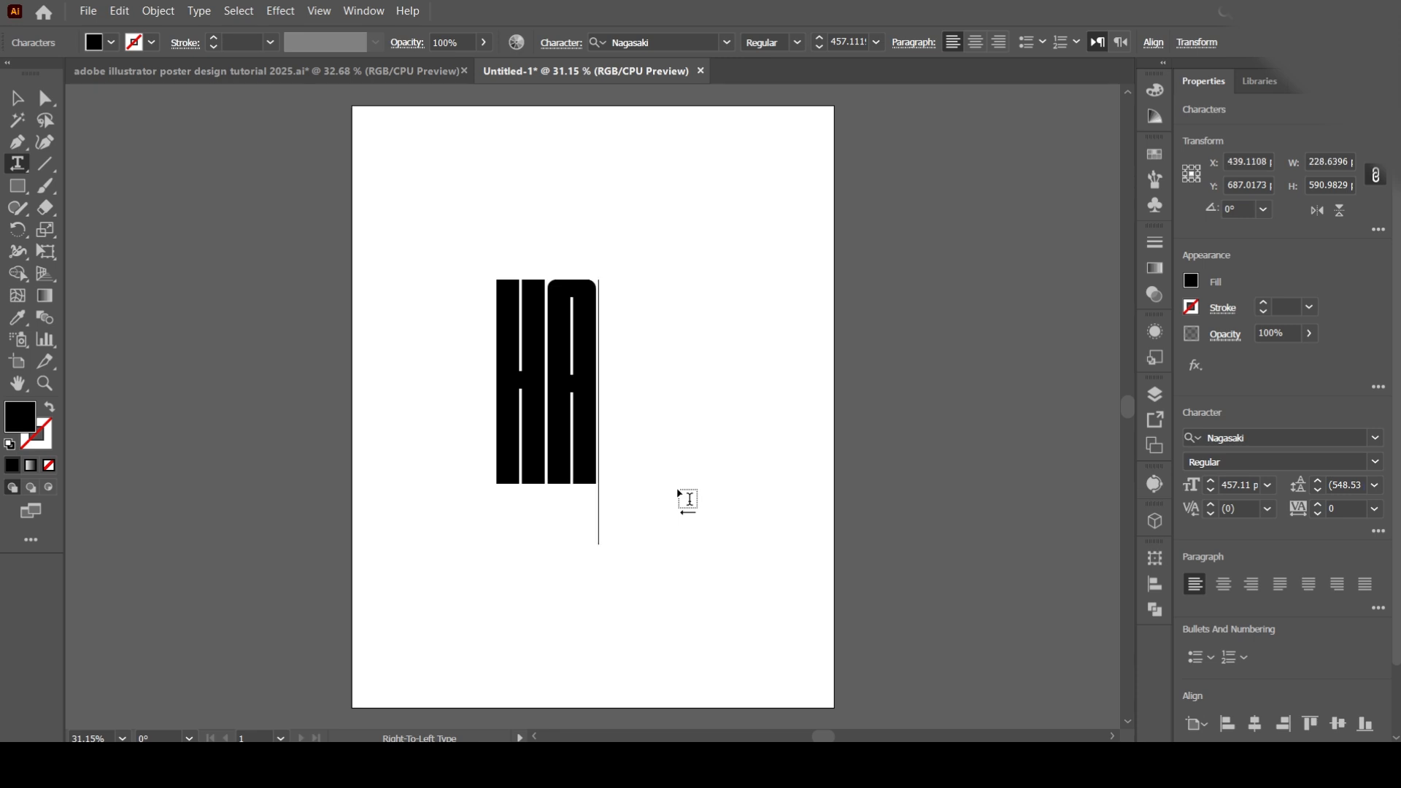
Step: Complete the text as HAPPY and set its tracking to 60
type("PPY")
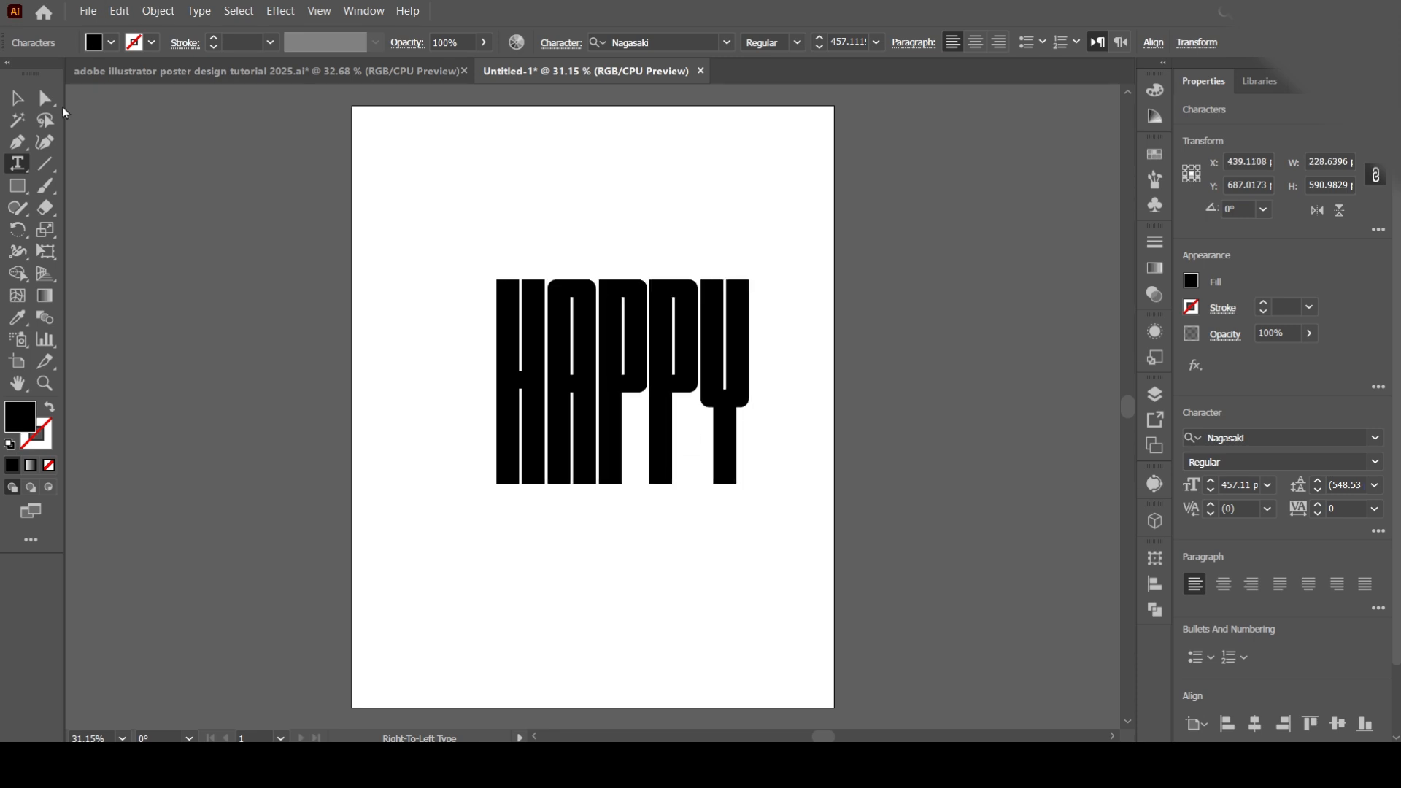
key("Escape")
left_click(1319, 504)
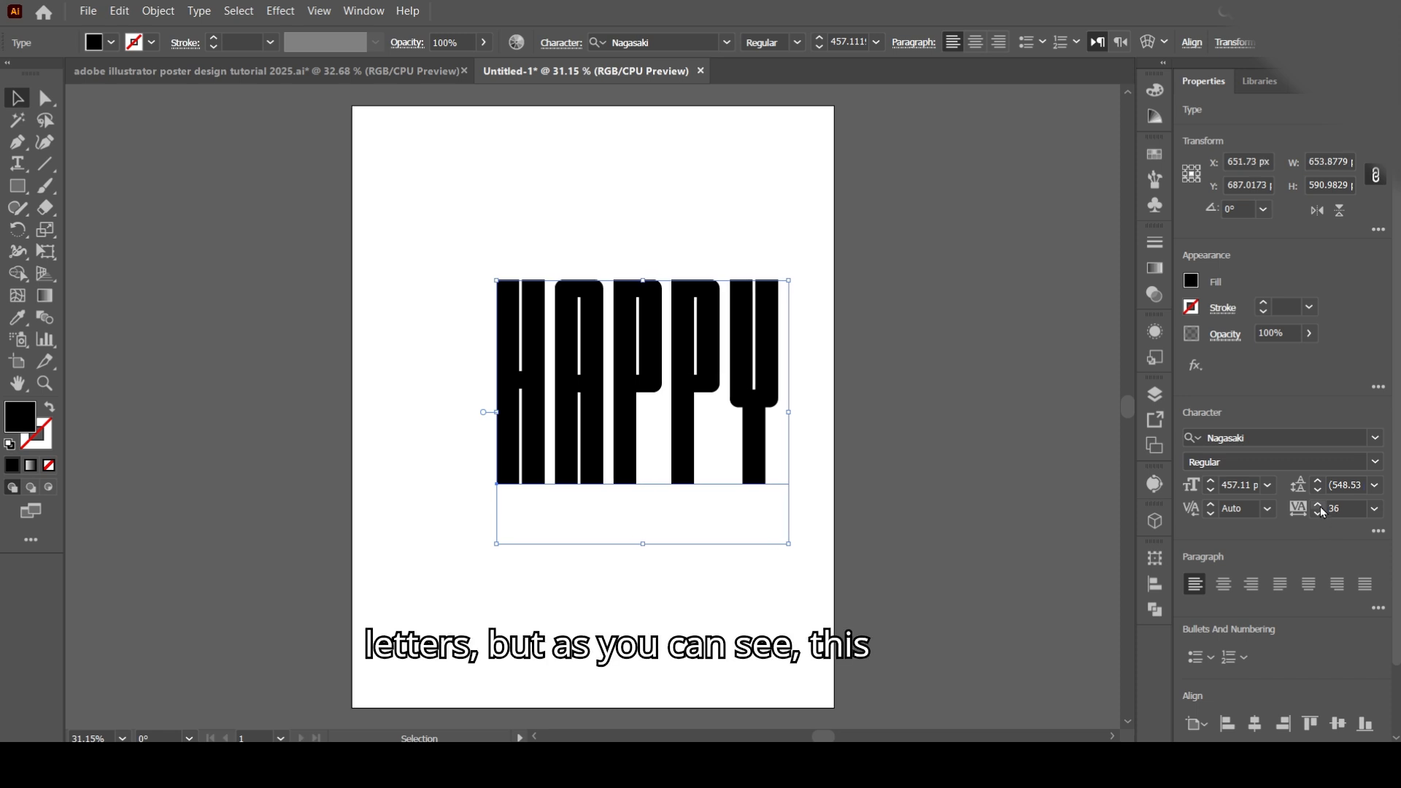
left_click(1322, 508)
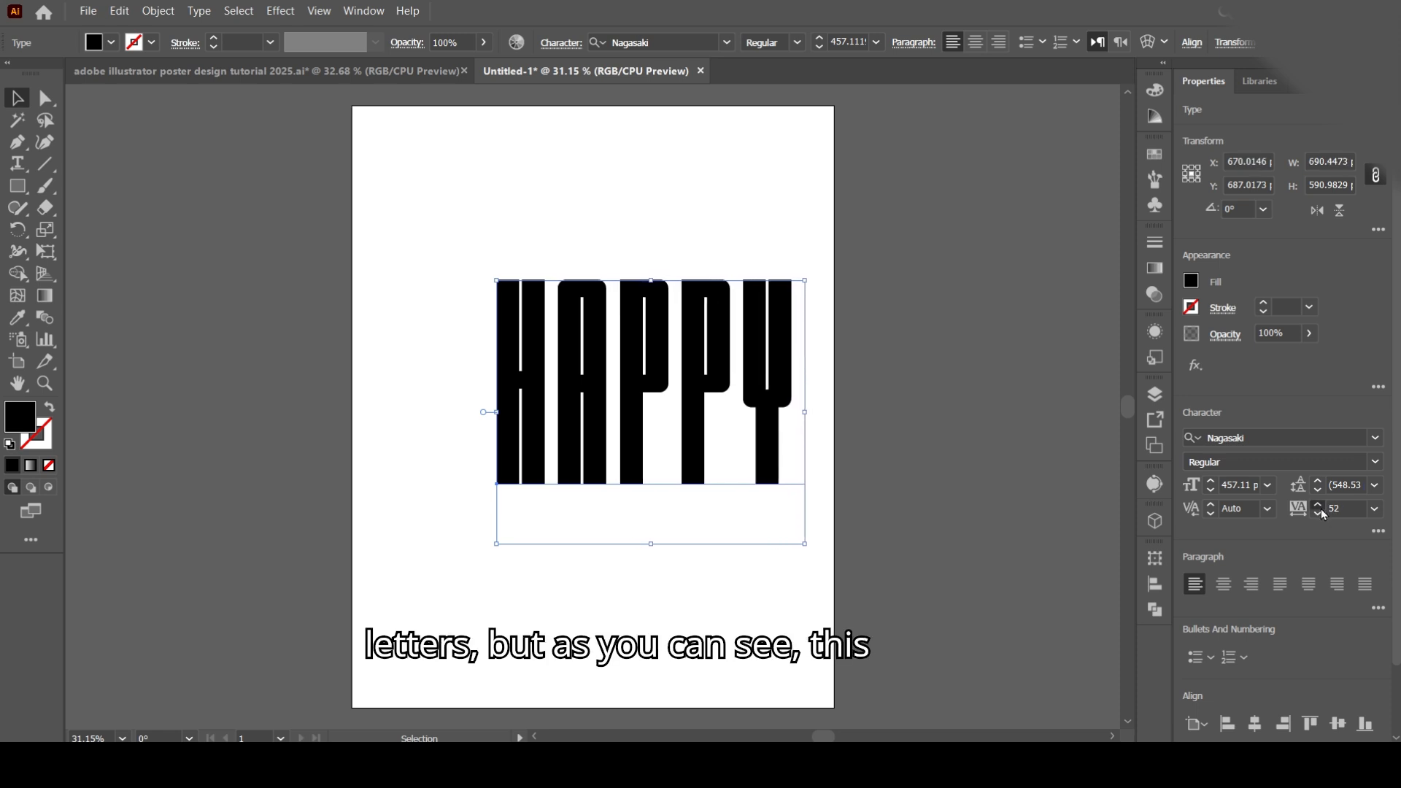
left_click(1319, 506)
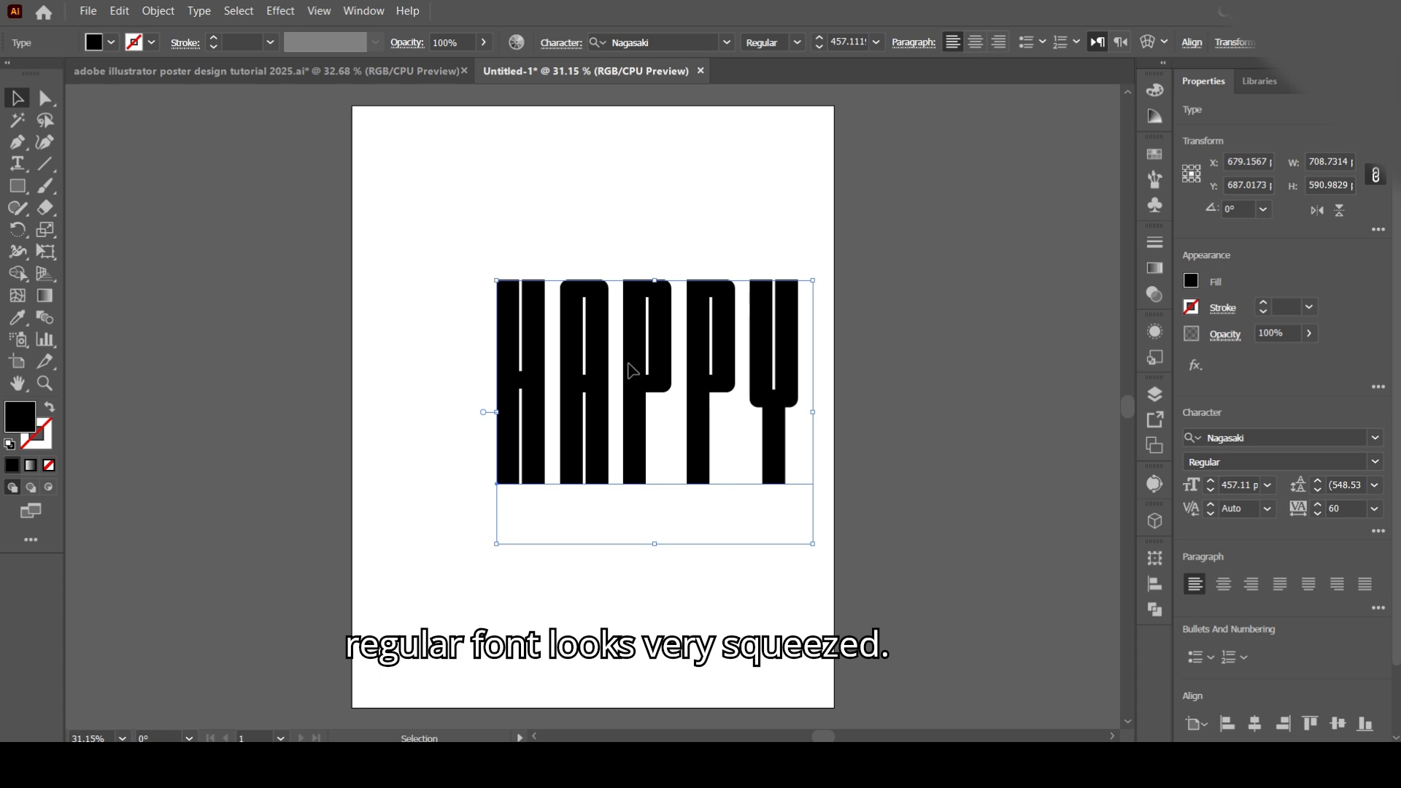
Step: Convert the HAPPY text to outlines after shifting it toward the artboard's centre, and enlarge it to about 749 px wide
left_click(702, 493)
left_click_drag(704, 491, 647, 491)
right_click(718, 490)
left_click(766, 470)
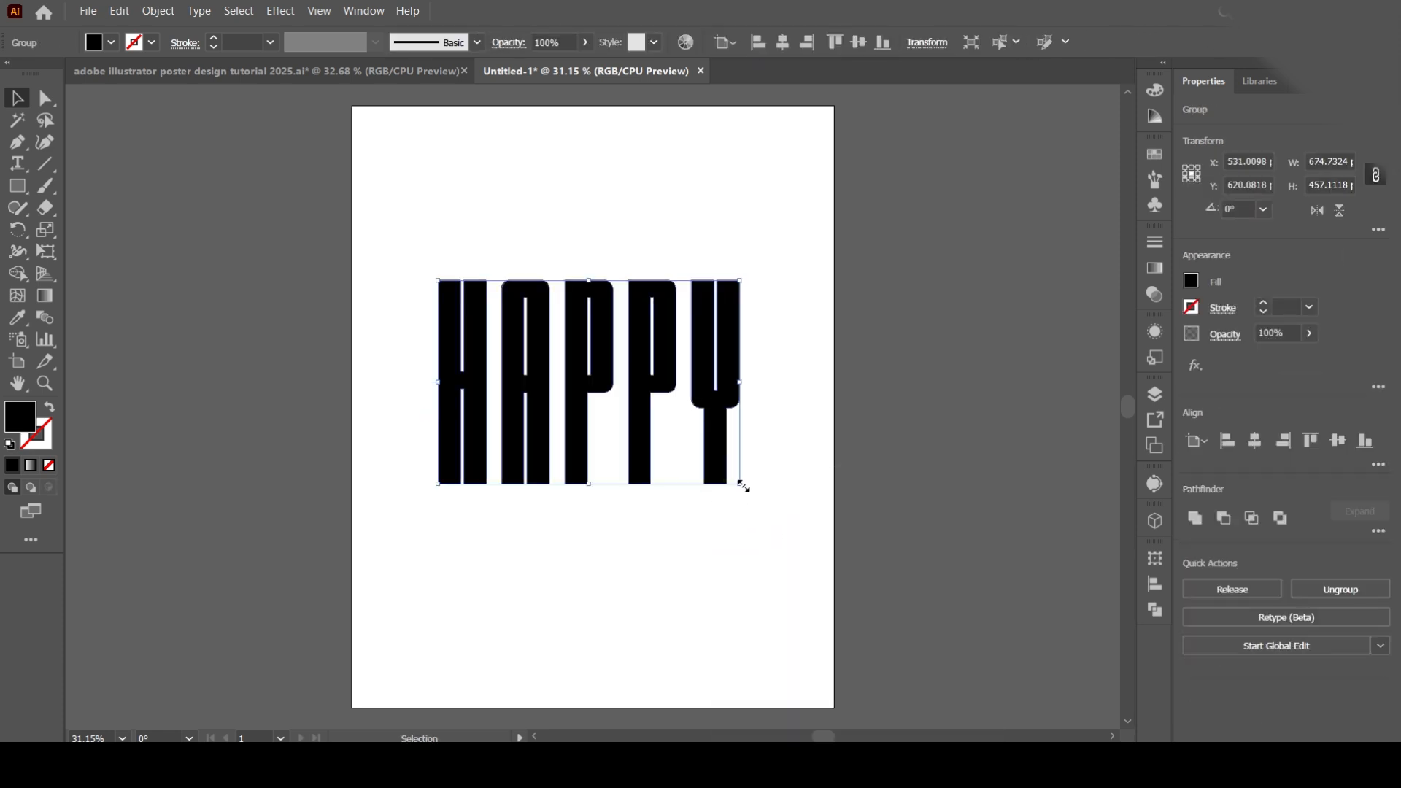
left_click_drag(742, 486, 776, 508)
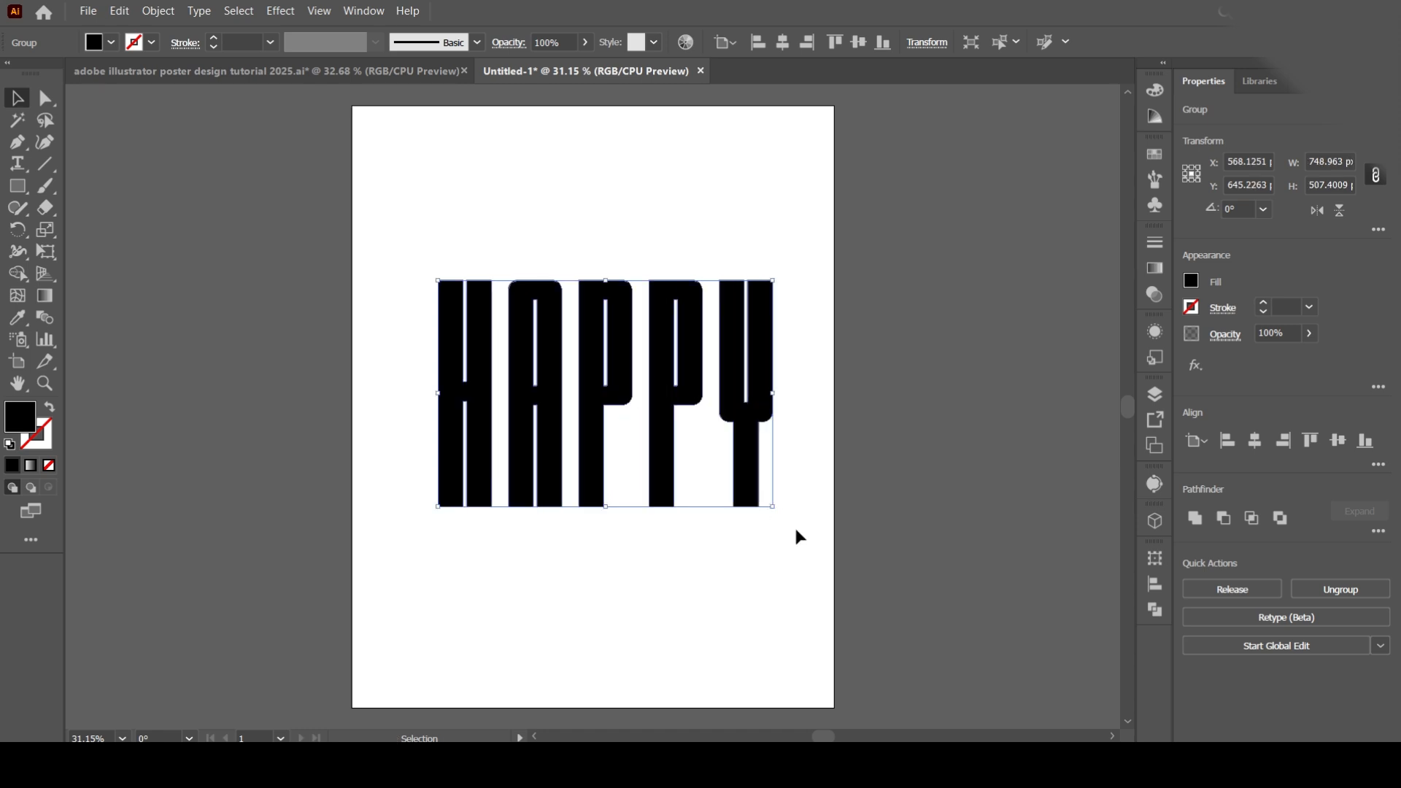
Step: Distort the lettering in perspective with Free Transform from a short H to a tall Y, and move it toward the artboard's right edge
left_click(45, 252)
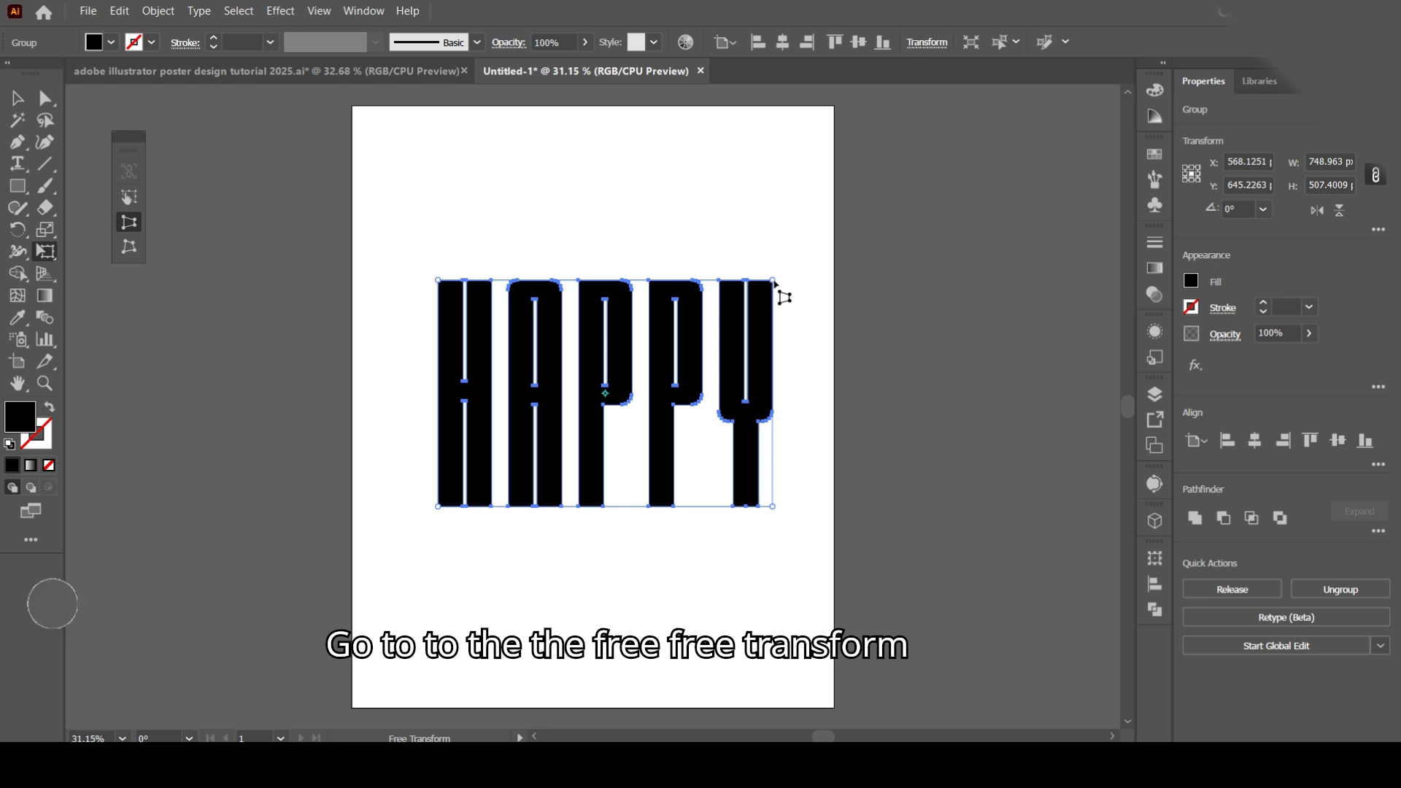
left_click_drag(773, 280, 772, 213)
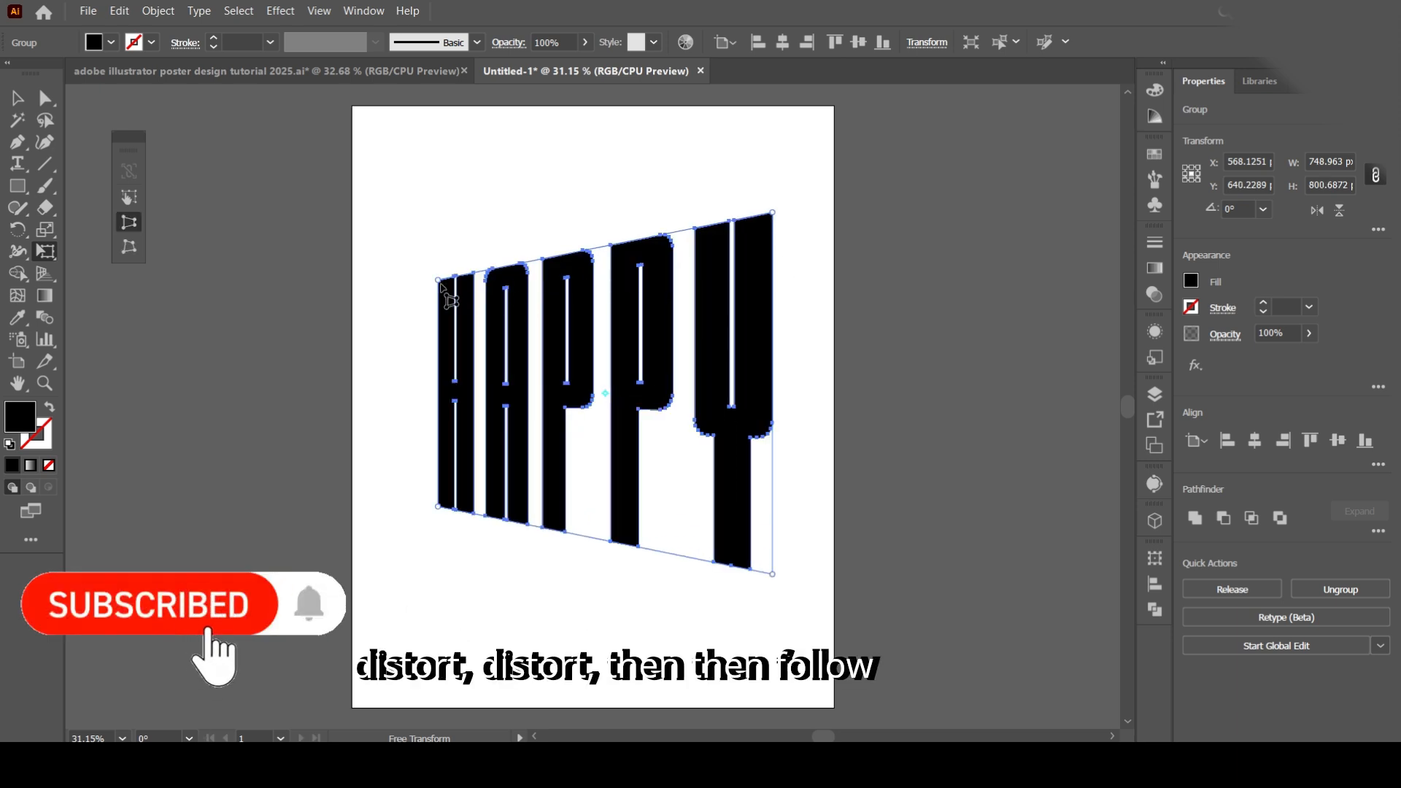
left_click_drag(440, 283, 440, 329)
left_click_drag(715, 449, 783, 461)
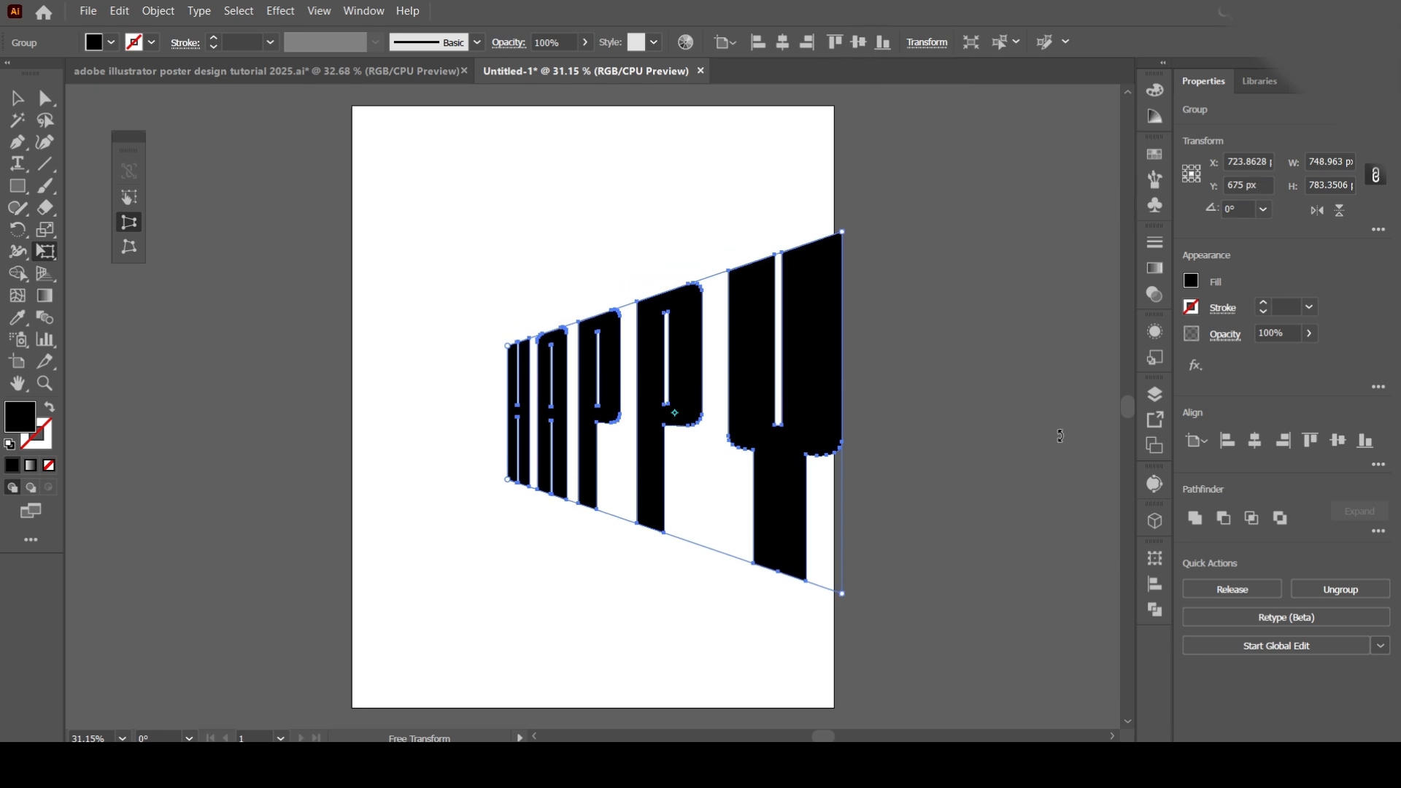
key("v")
left_click(481, 208)
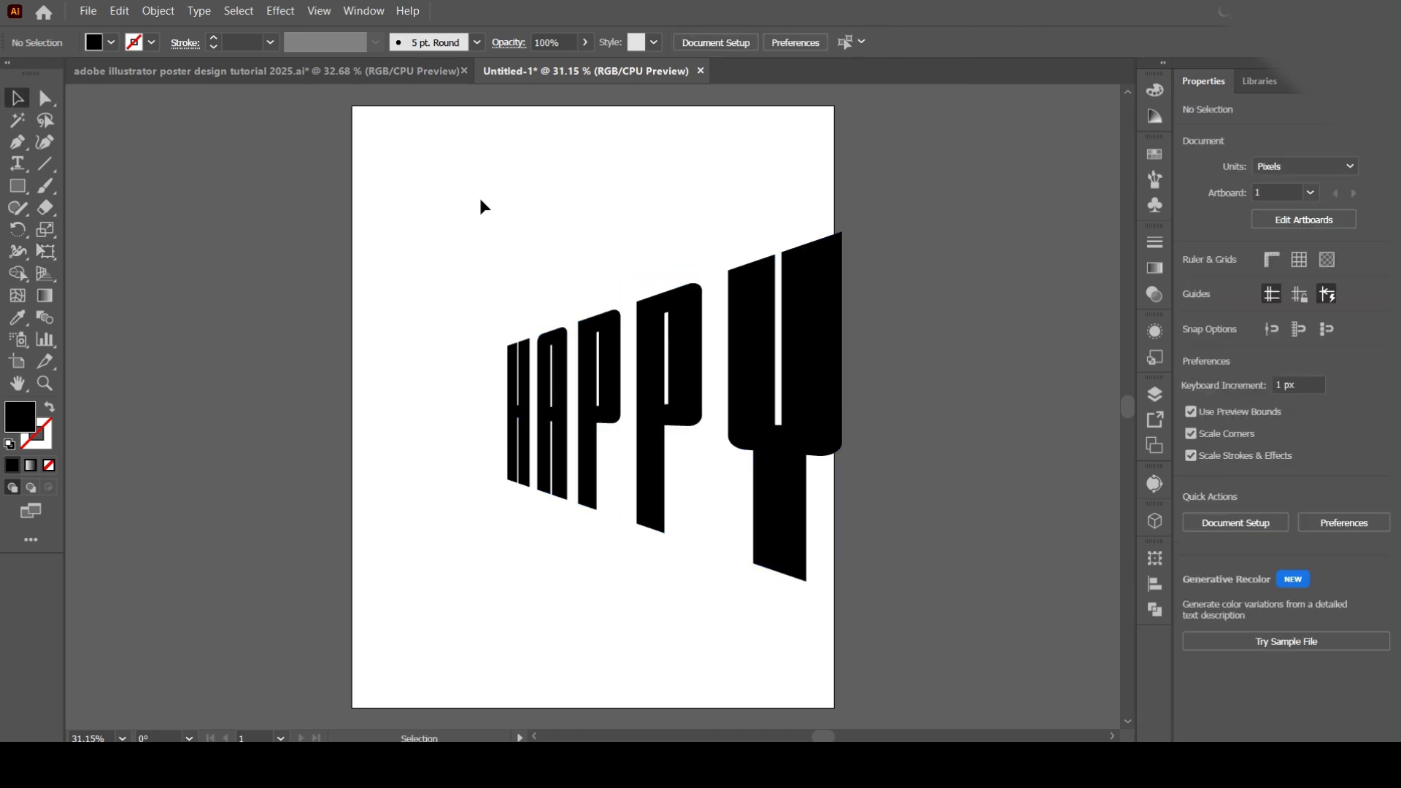
Step: Move the HAPPY lettering higher on the artboard and scale it down to about 736 px wide
mouse_move(692, 386)
left_mouse_down()
mouse_move(689, 310)
mouse_move(709, 390)
left_mouse_up()
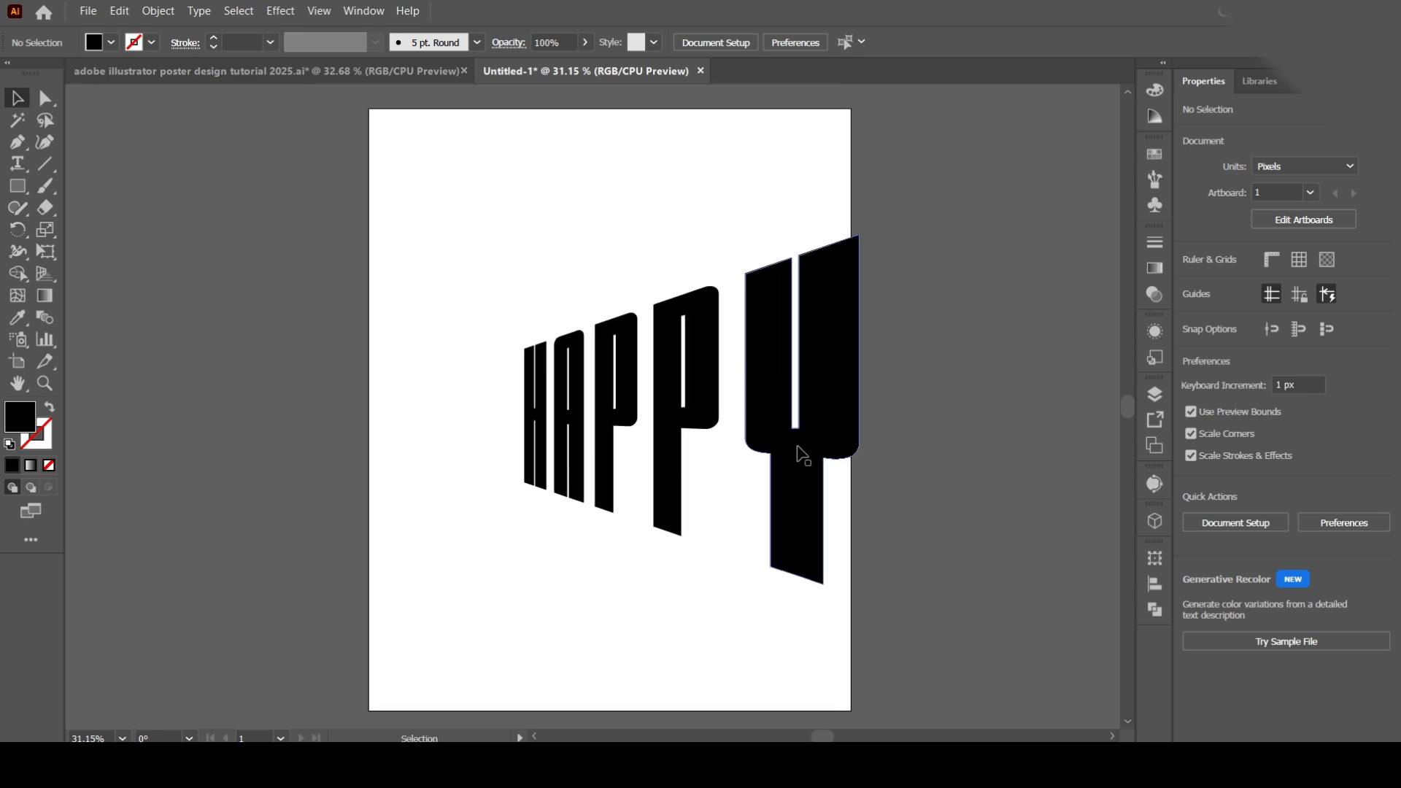
left_click_drag(803, 455, 803, 417)
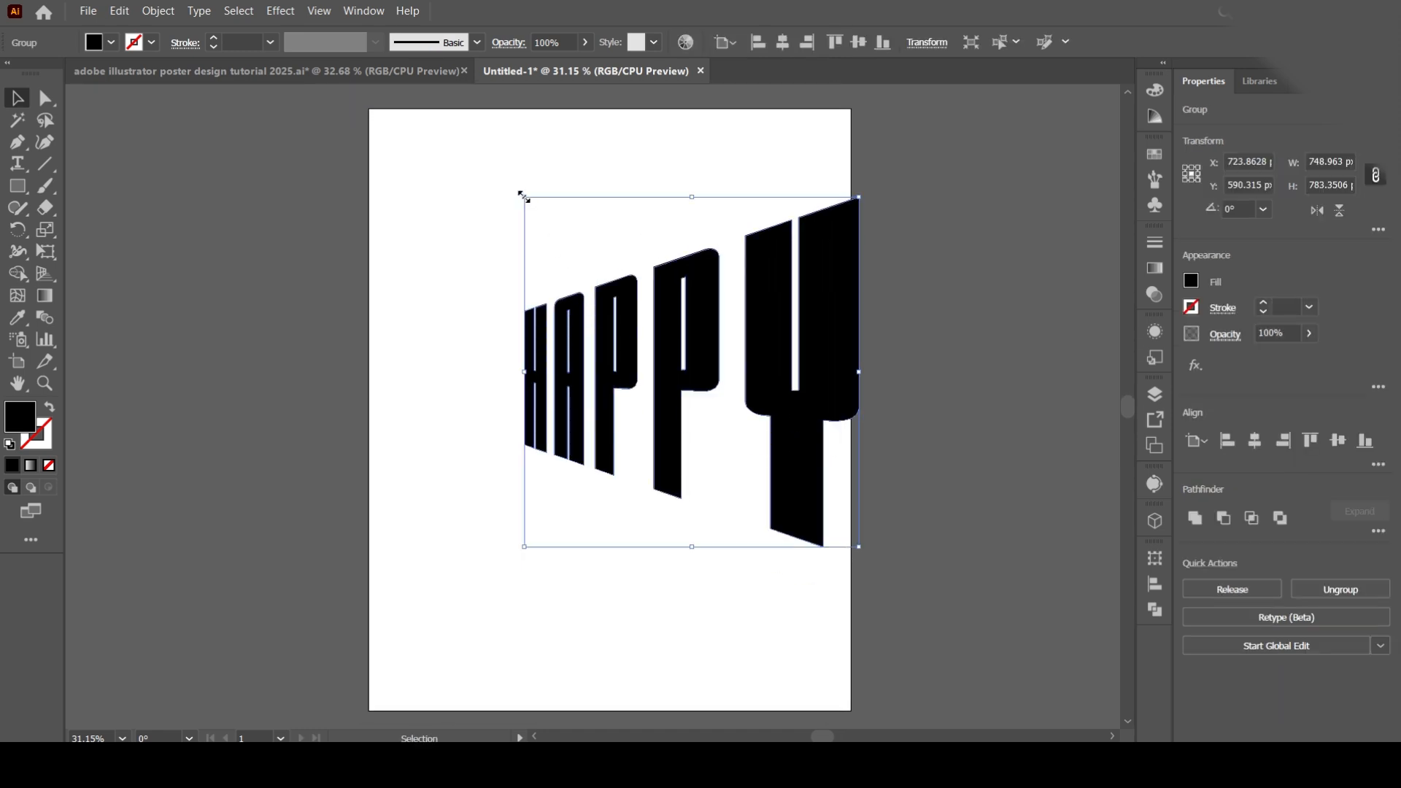
left_click_drag(524, 196, 530, 202)
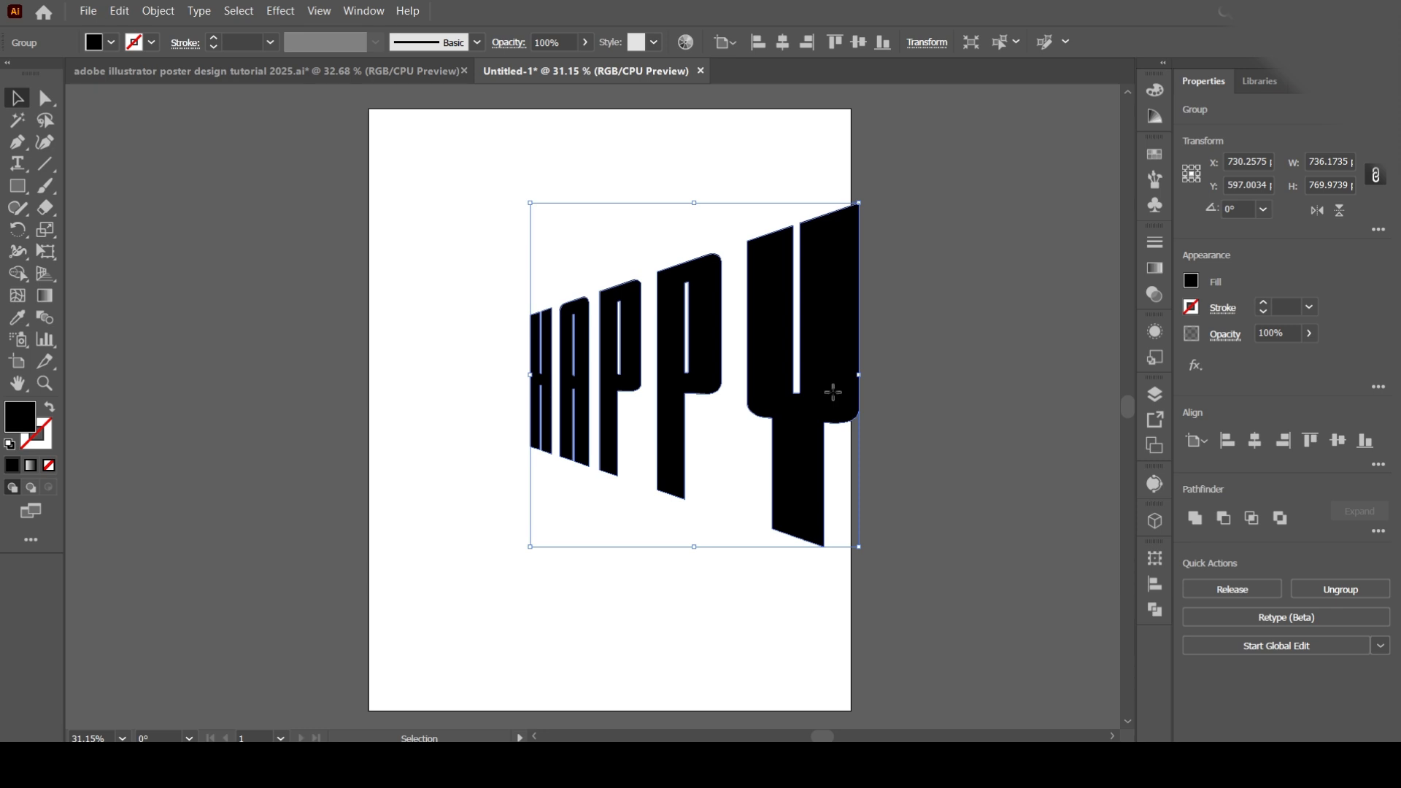
left_click_drag(833, 393, 842, 410)
left_click(975, 458)
left_click(1012, 468)
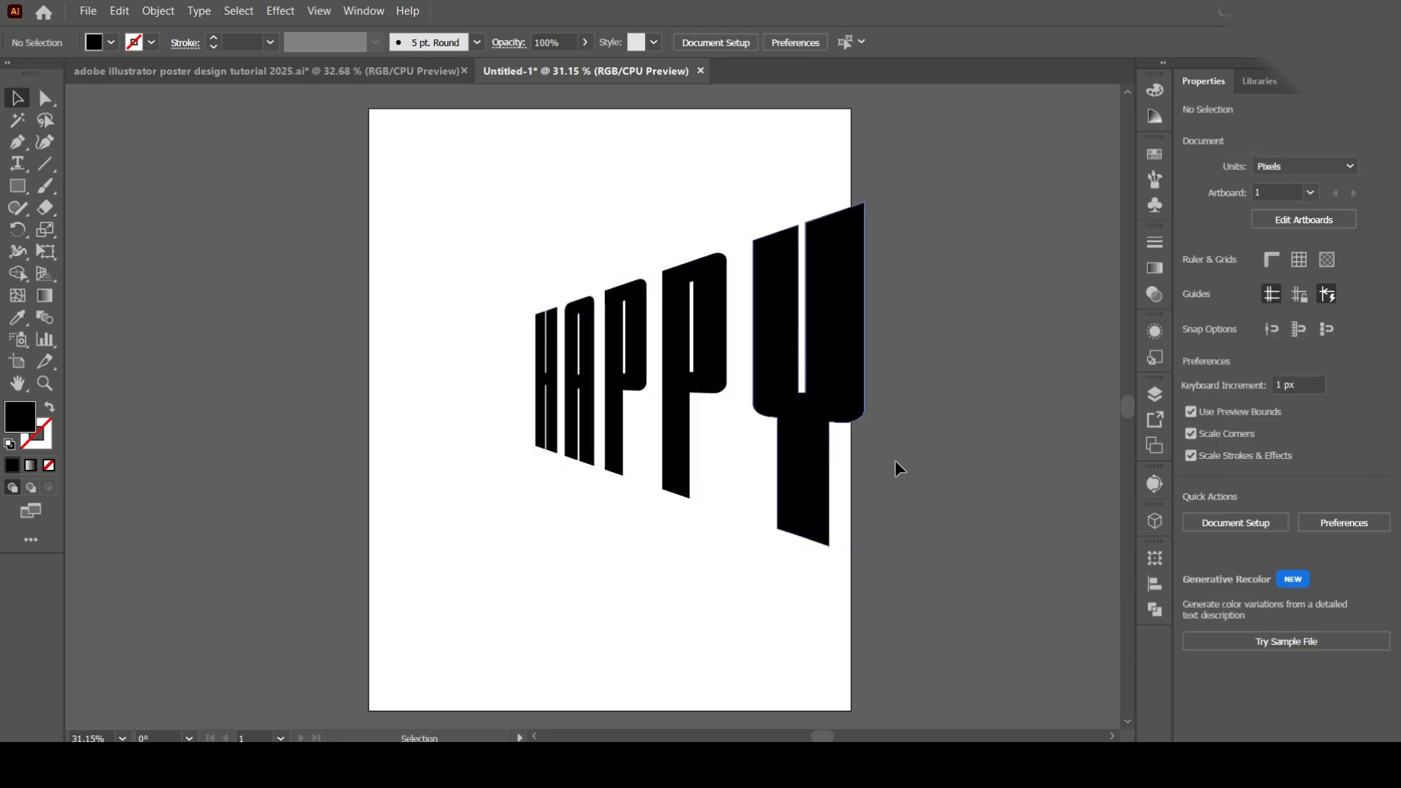
scroll(829, 447, "down", 1)
mouse_move(841, 385)
left_mouse_down()
mouse_move(842, 360)
mouse_move(840, 376)
left_mouse_up()
left_click(963, 438)
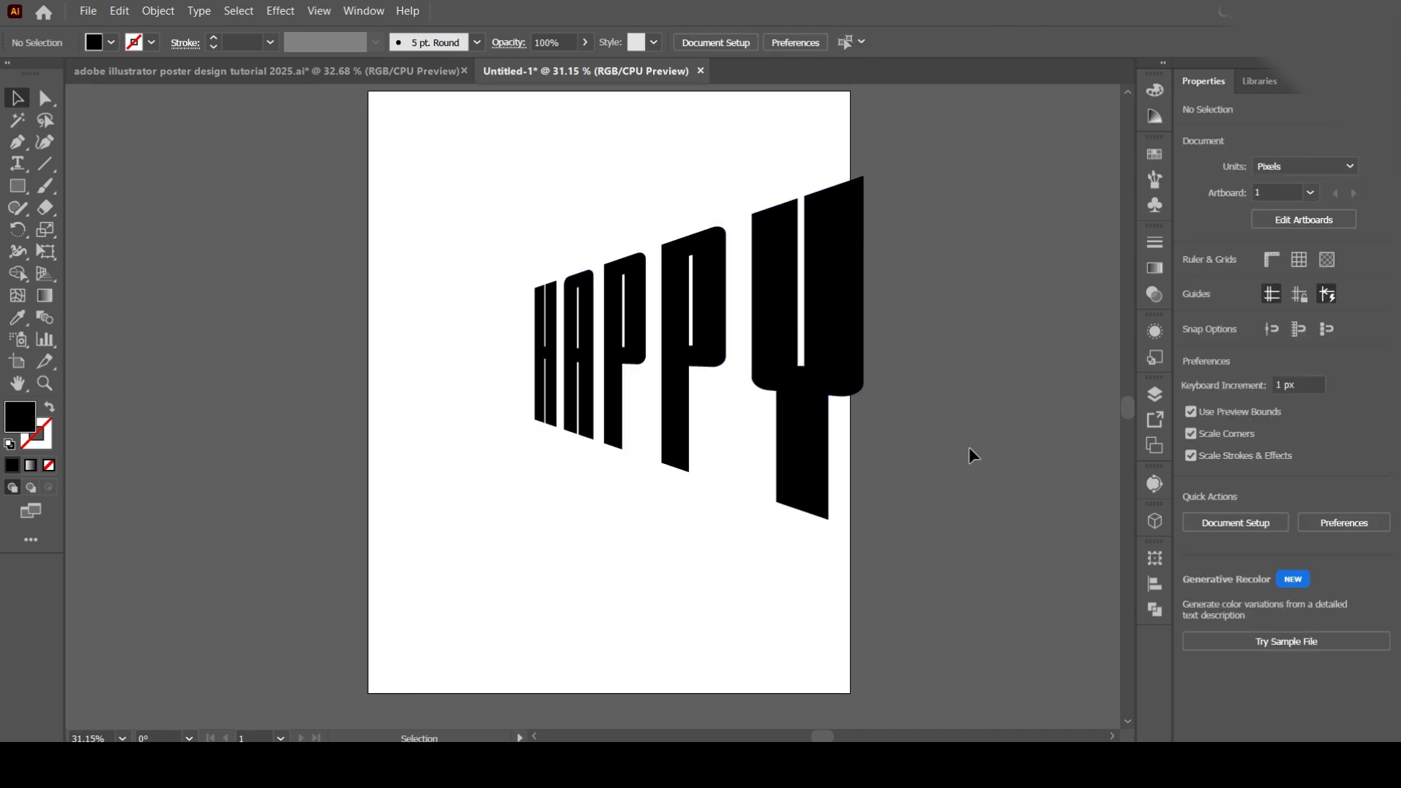
Step: Draw a line about 501 px long from the H's lower-left corner diagonally down past the artboard's left edge
left_click(45, 164)
left_click_drag(545, 354, 552, 456)
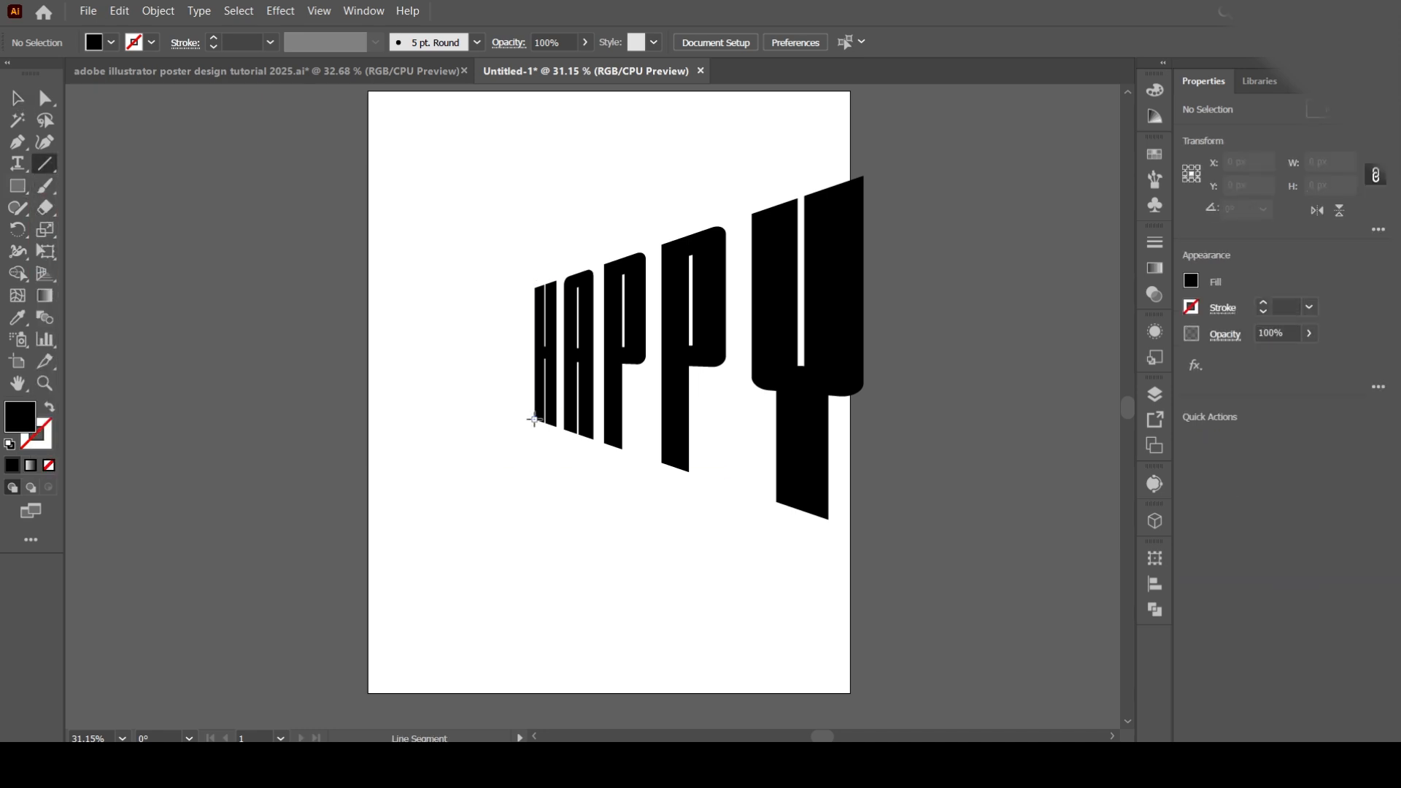
mouse_move(382, 494)
left_mouse_down()
mouse_move(322, 522)
mouse_move(334, 519)
left_mouse_up()
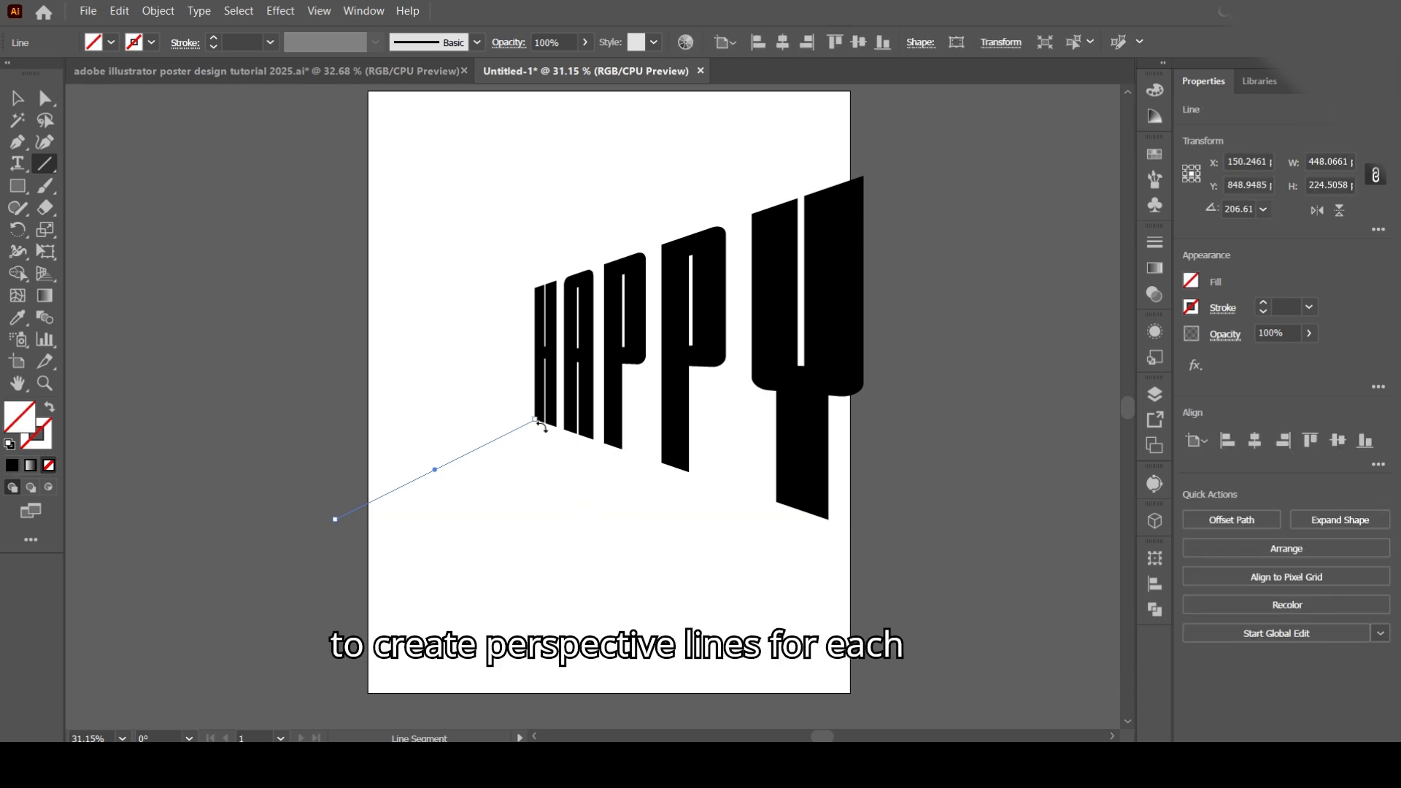
left_click(539, 460)
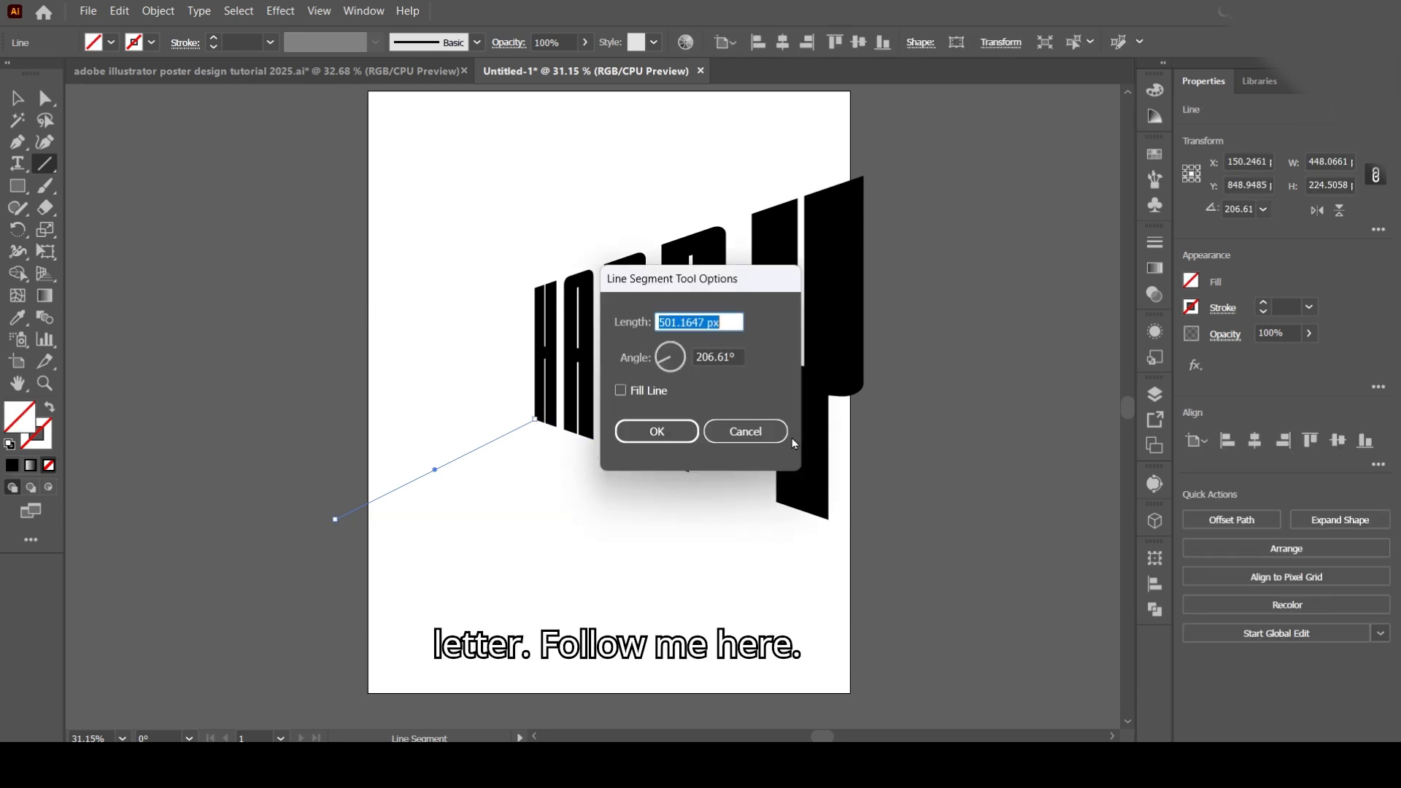
key("Escape")
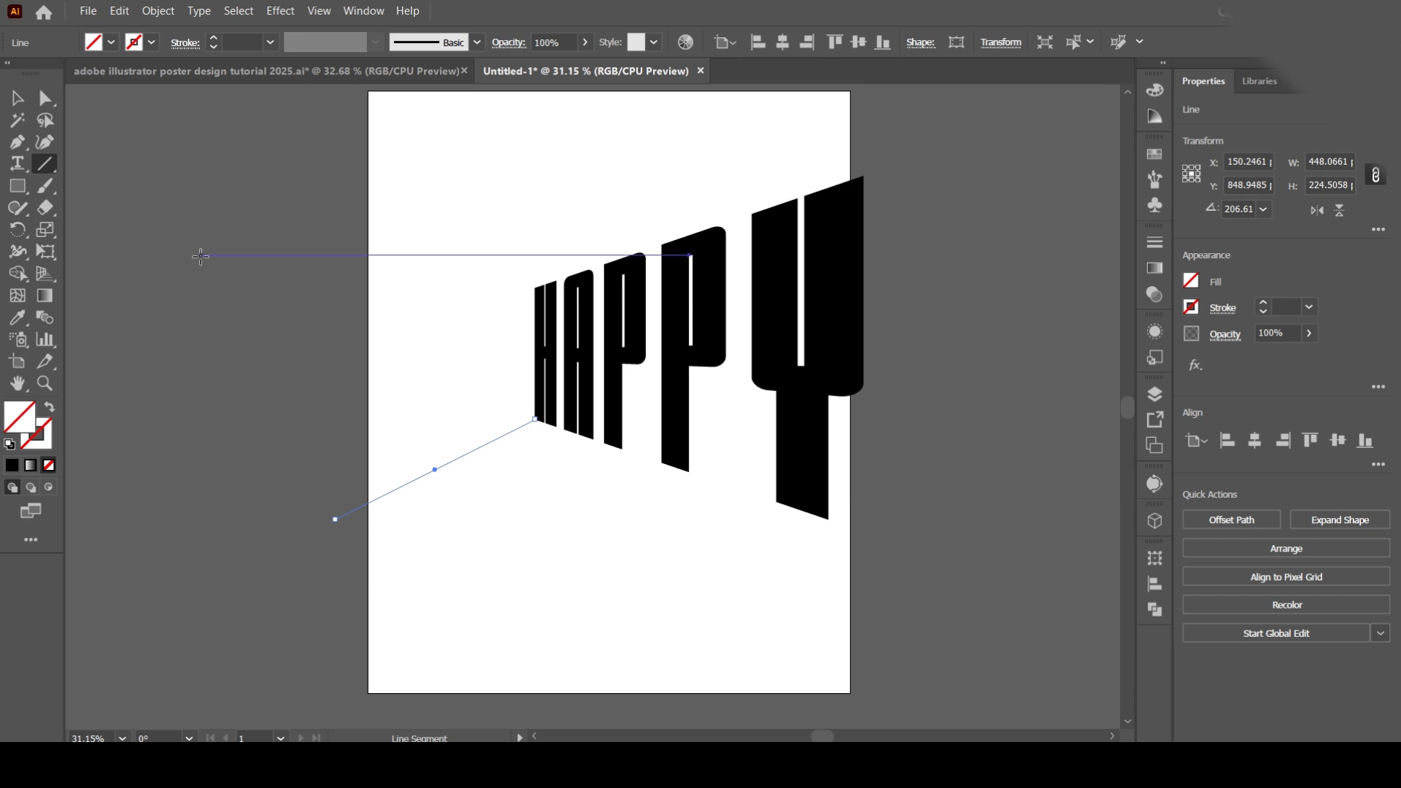
Step: Apply a black 1 pt stroke to the line and draw a matching second one from the lower-right corner of the H's first leg
left_click_drag(431, 379, 867, 646)
left_click_drag(343, 189, 102, 501)
left_click(44, 441)
left_click(12, 465)
left_click(19, 99)
left_click(45, 164)
left_click_drag(518, 182, 37, 422)
left_click(12, 466)
left_click(100, 149)
left_click(46, 99)
left_click_drag(215, 470, 172, 417)
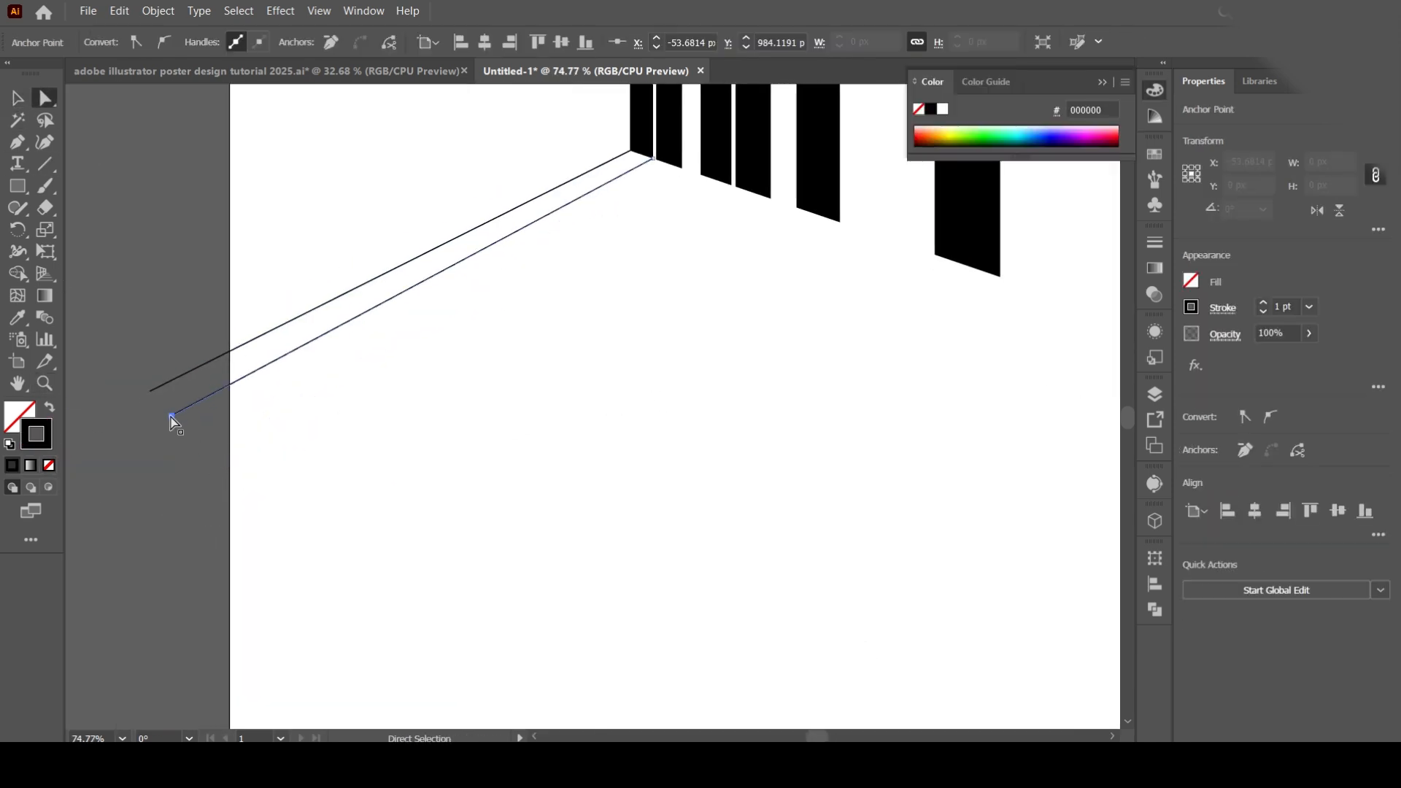
Step: Align the upper ends of both lines with the lower corners of the H's first leg
key("z")
left_click_drag(583, 132, 700, 207)
key("a")
left_click(500, 255)
left_click_drag(500, 254, 500, 252)
left_click_drag(698, 322, 696, 318)
left_click(123, 737)
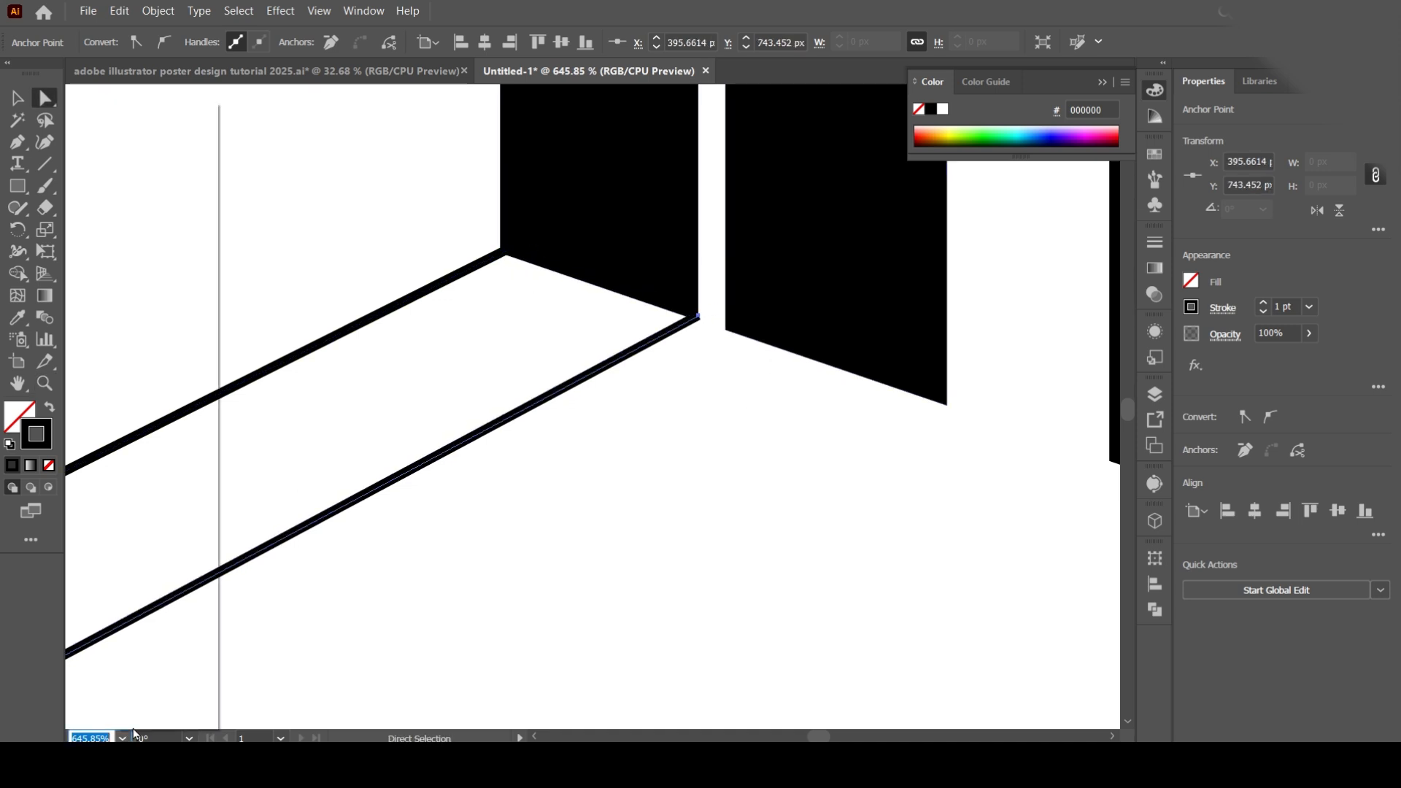
left_click(132, 731)
Step: Draw a third diagonal line from the lower-left corner of the H's second leg
left_click(415, 318)
key("z")
left_click_drag(499, 422, 623, 500)
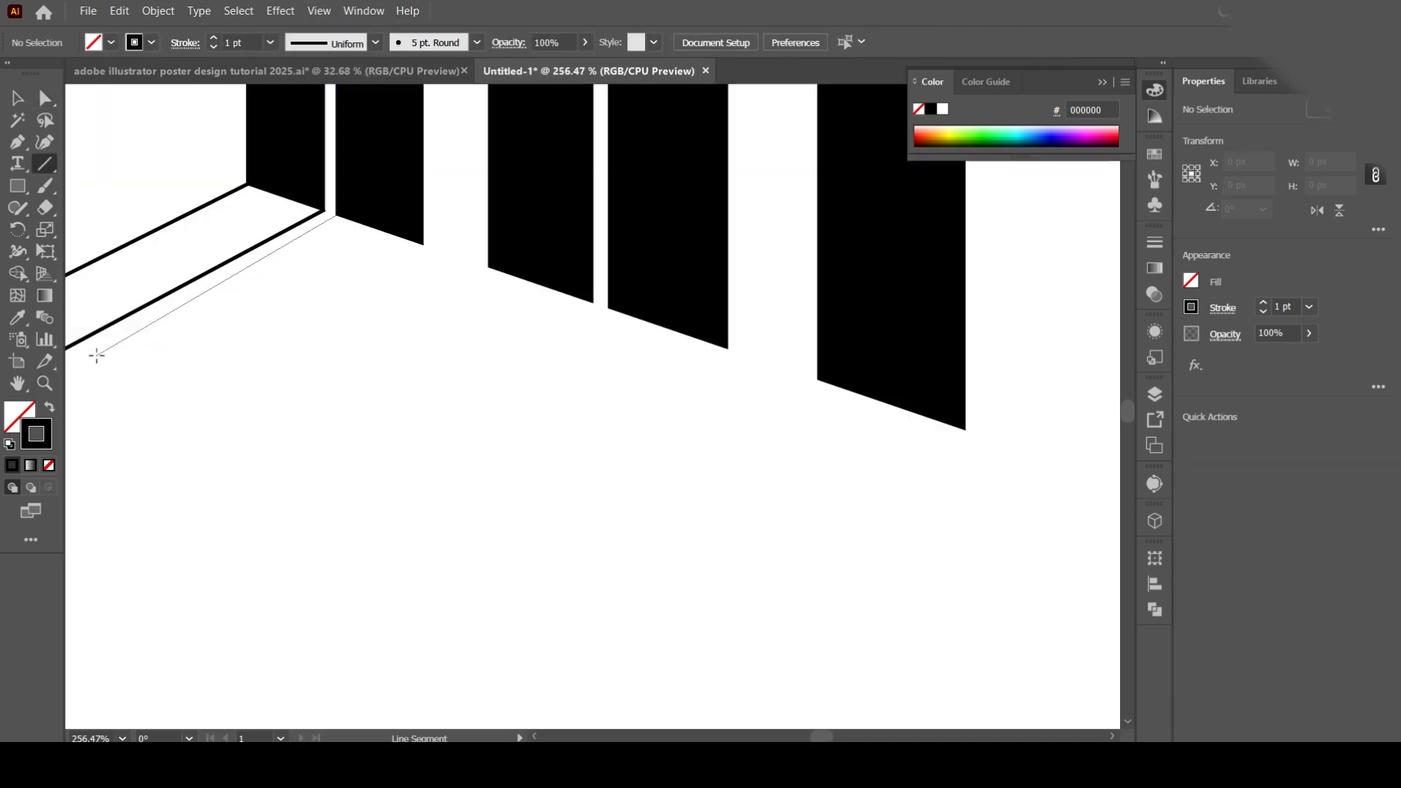
left_click_drag(96, 356, 90, 359)
Step: Duplicate the third diagonal line to the lower corners of the remaining letter legs, ending at the Y's lower-right corner
key("v")
left_click_drag(234, 281, 500, 356, "alt")
left_click(390, 362)
left_click_drag(501, 356, 518, 361, "alt")
left_click_drag(517, 362, 633, 404, "alt")
left_click_drag(632, 405, 719, 435, "alt")
left_click_drag(720, 436, 867, 485, "alt")
left_click_drag(905, 489, 899, 528)
left_click_drag(940, 570, 166, 364)
left_click_drag(131, 309, 852, 565, "alt")
left_click_drag(836, 576, 817, 479)
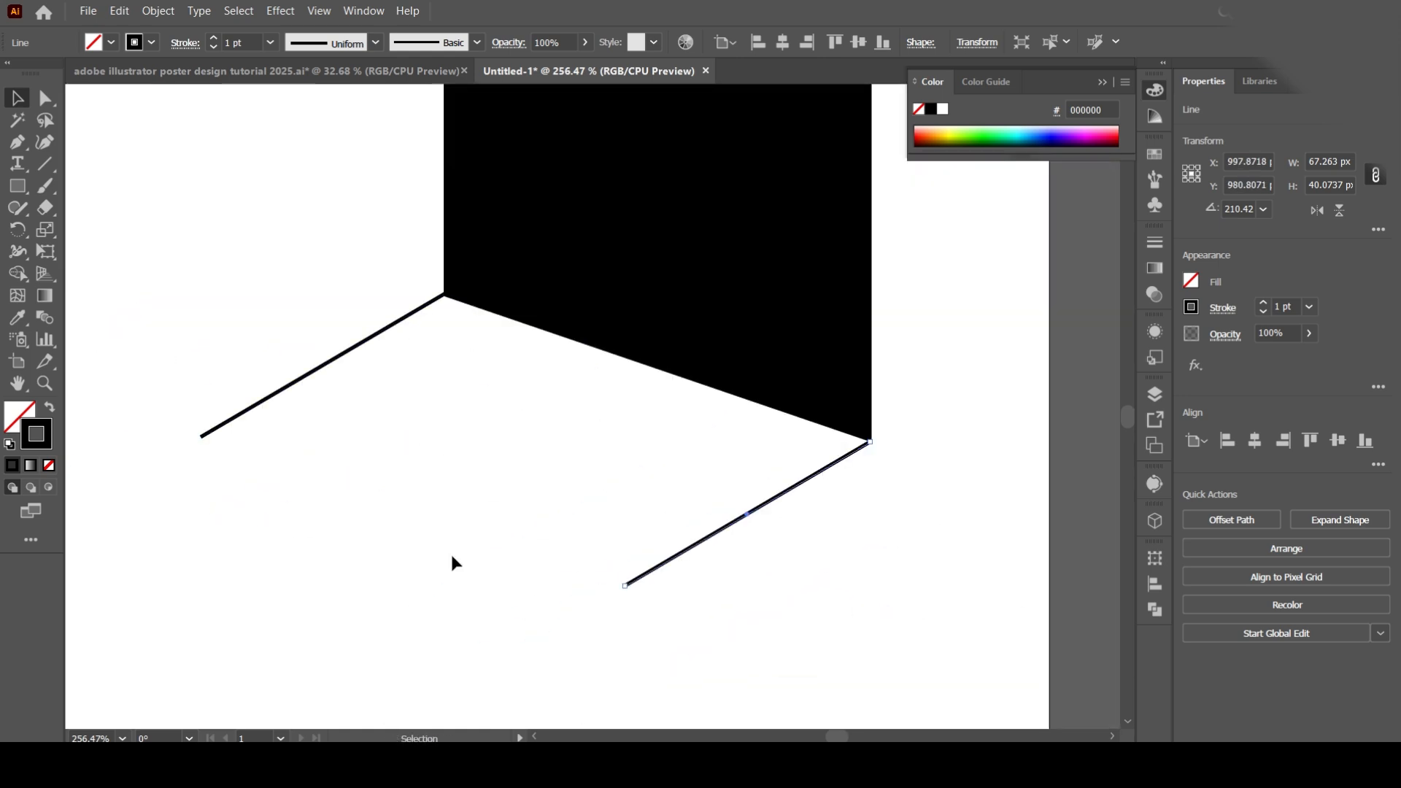
Step: Extend the lower ends of the copied lines under the first letters toward the artboard's left edge
key("z")
left_click(306, 423, "alt")
left_click(307, 422, "alt")
left_click(306, 422, "alt")
left_click_drag(481, 594, 773, 488)
key("a")
left_click_drag(548, 283, 210, 519)
left_click_drag(615, 306, 205, 556)
key("ctrl+z")
key("ctrl+z")
left_click_drag(649, 319, 205, 608)
left_click_drag(711, 339, 215, 640)
Step: Extend the lower ends of the lines under the last letters past the artboard's left and bottom edges
left_click(796, 367)
left_click_drag(725, 437, 722, 271)
left_click_drag(794, 200, 197, 575)
left_click_drag(852, 221, 202, 652)
left_click_drag(876, 365, 433, 380)
left_click_drag(596, 300, 88, 698)
left_click_drag(929, 340, 237, 609)
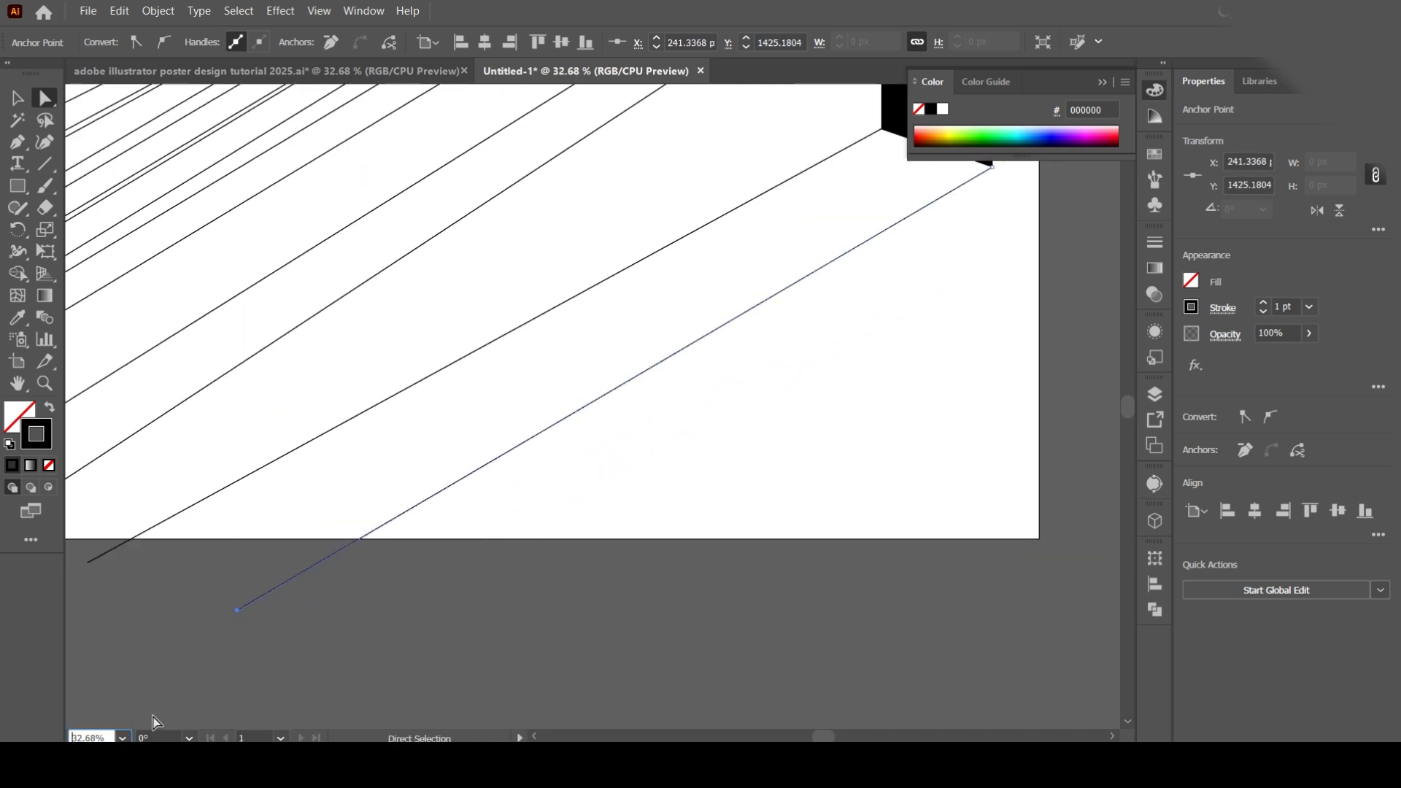
Step: Steepen the lines under the Y and the first P by shifting their lower ends slightly downward
scroll(408, 621, "down", 3)
left_click_drag(453, 607, 478, 642)
left_click(430, 629)
left_click_drag(381, 585, 386, 612)
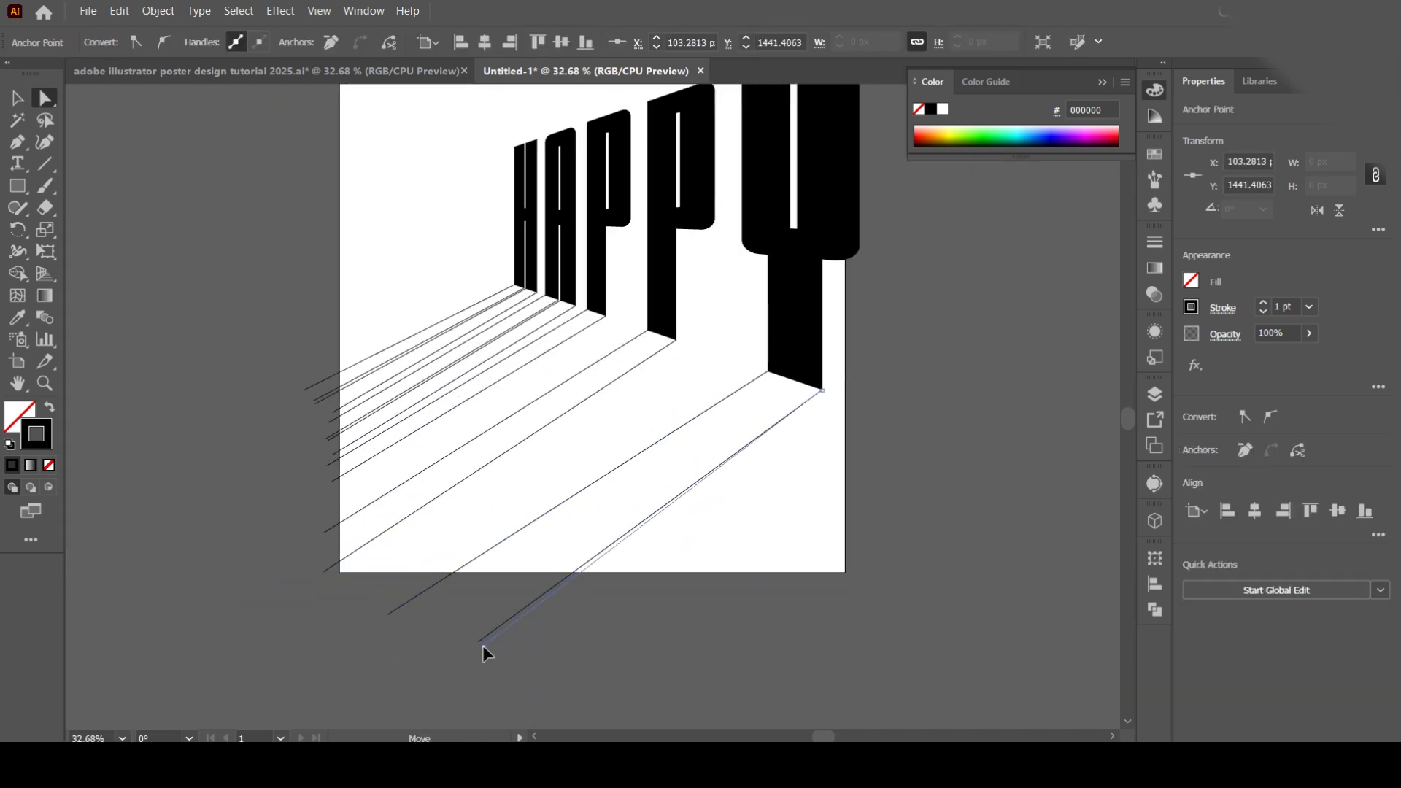
left_click_drag(487, 653, 487, 653)
left_click(689, 642)
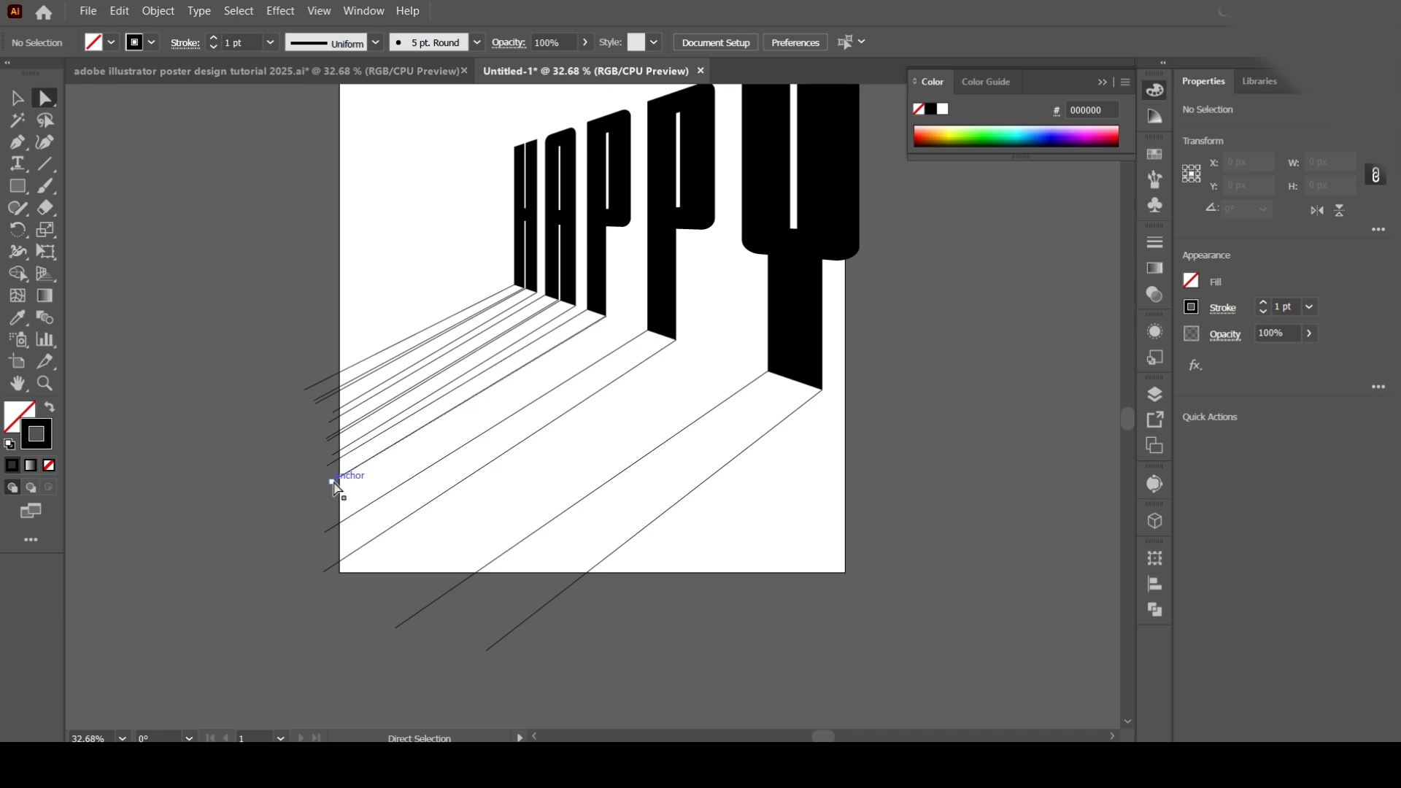
left_click_drag(332, 481, 339, 491)
left_click_drag(327, 466, 332, 472)
Step: Draw a vertical line along the artboard's left edge across the perspective lines and give it a black stroke
left_click_drag(927, 444, 879, 551)
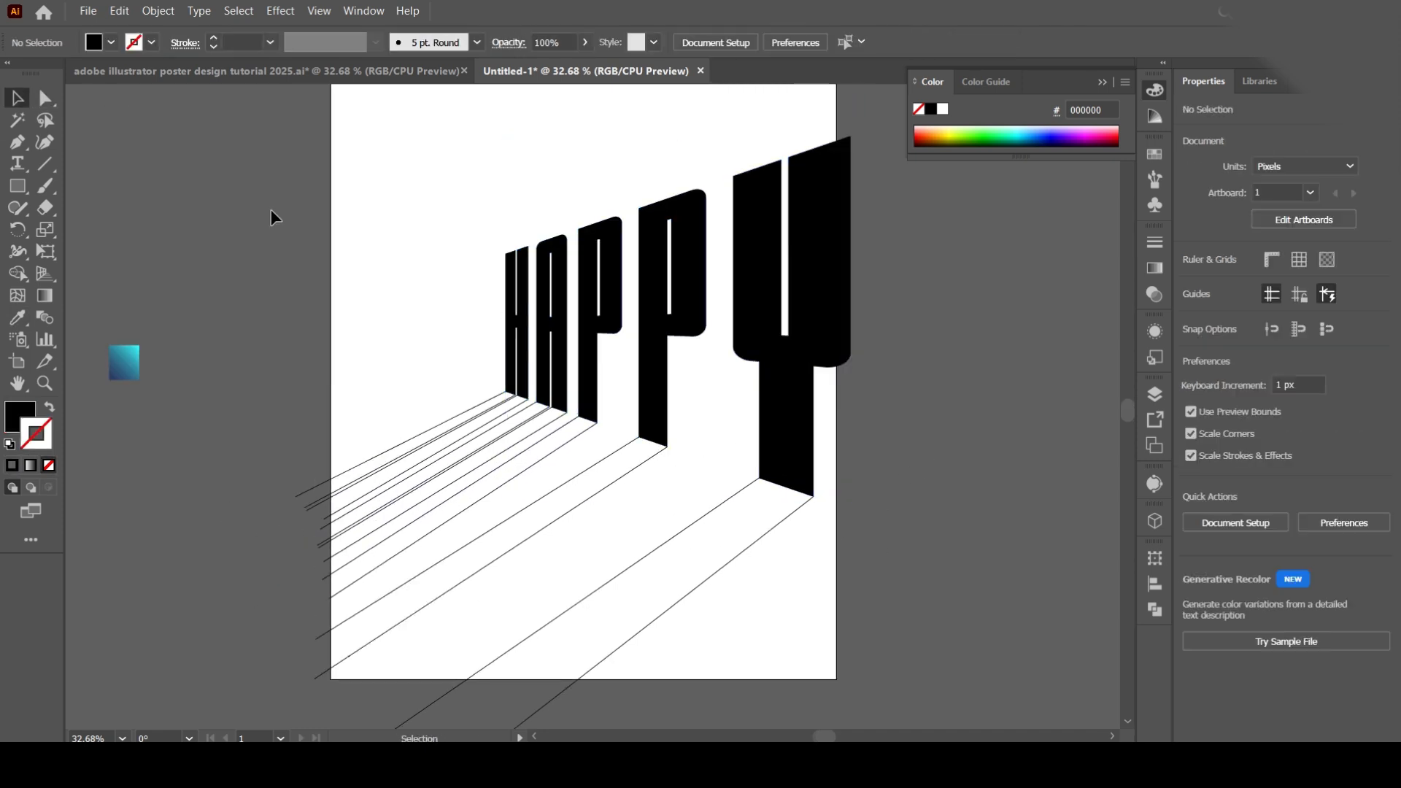
left_click(45, 164)
left_click_drag(330, 262, 330, 694)
left_click(49, 407)
left_click(18, 99)
left_click(219, 219)
Step: Draw a horizontal line along the artboard's bottom edge, extending past both sides, and adjust its end point
left_click(44, 164)
left_click_drag(244, 625, 882, 619)
key("a")
left_click_drag(245, 626, 249, 621)
key("ctrl+space")
left_click_drag(181, 531, 935, 741)
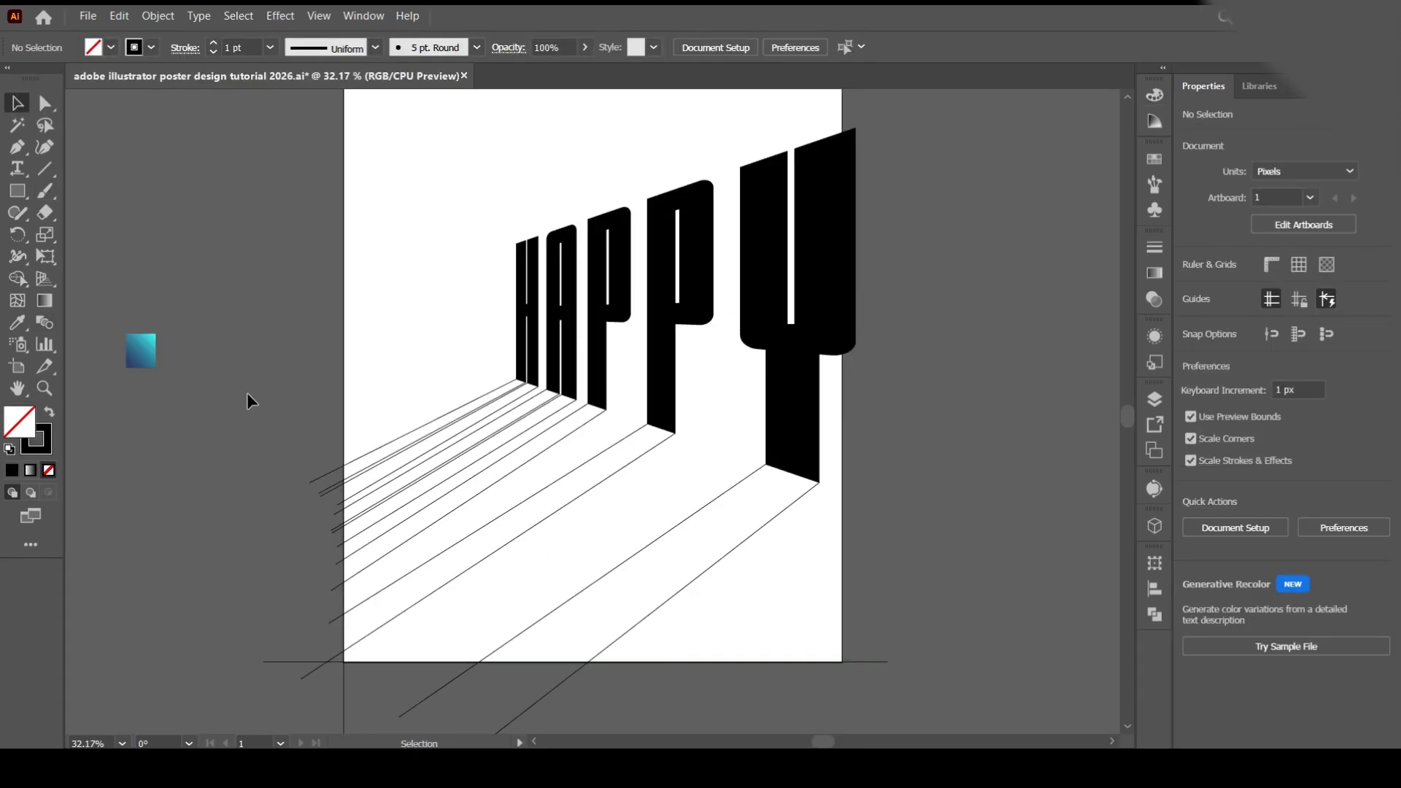
Step: Select the lettering and all lines, and fill the strip under the Y with black using Shape Builder
left_click_drag(890, 671, 906, 594)
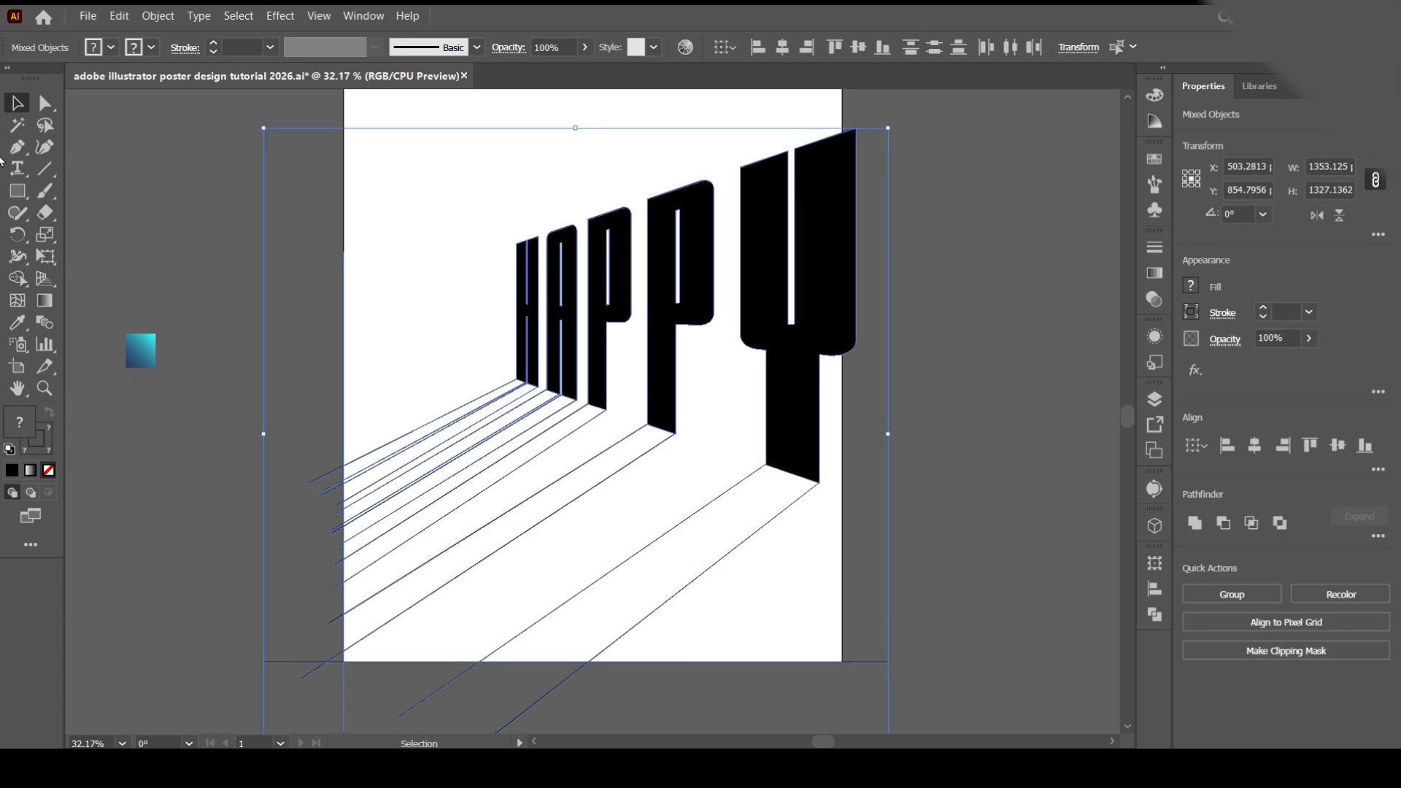
left_click(18, 278)
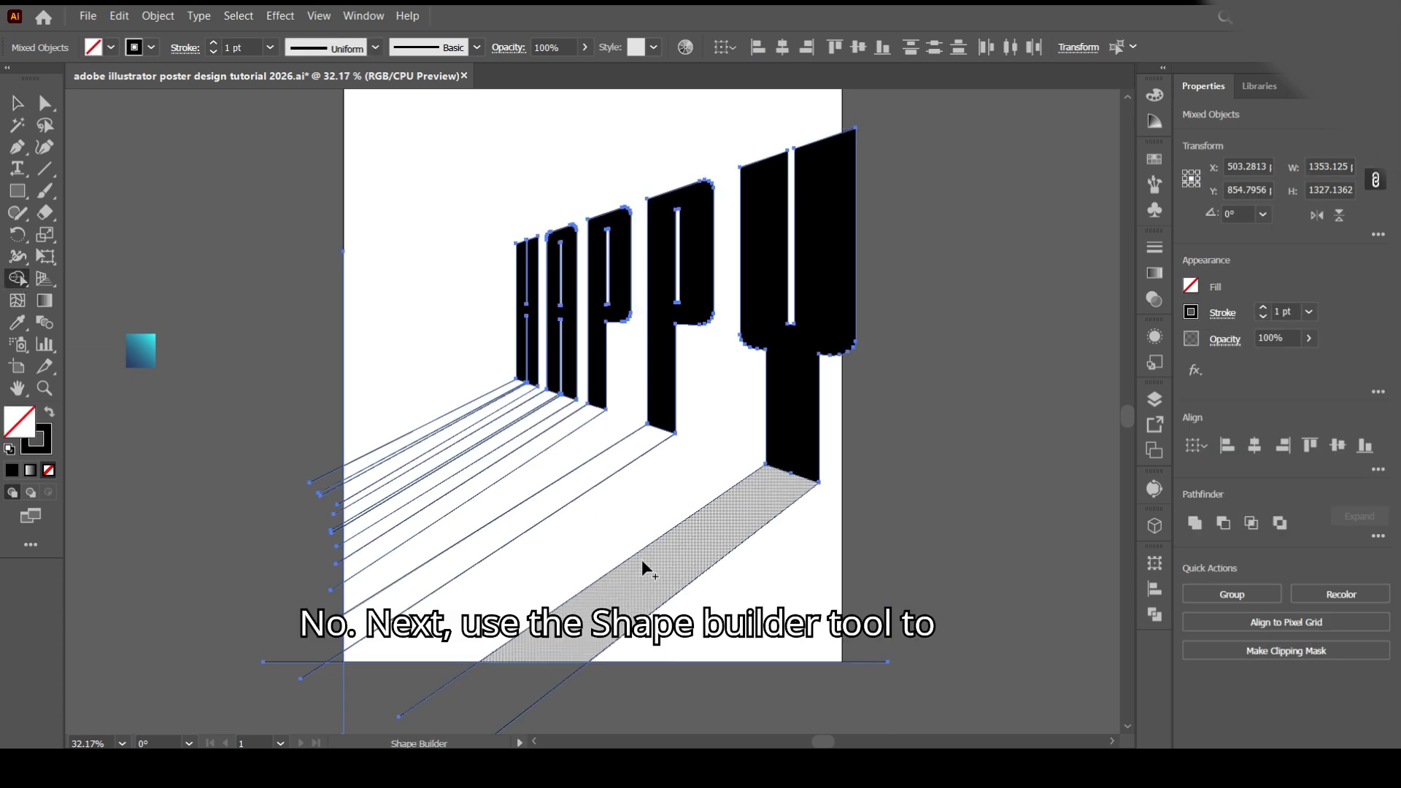
left_click(654, 579)
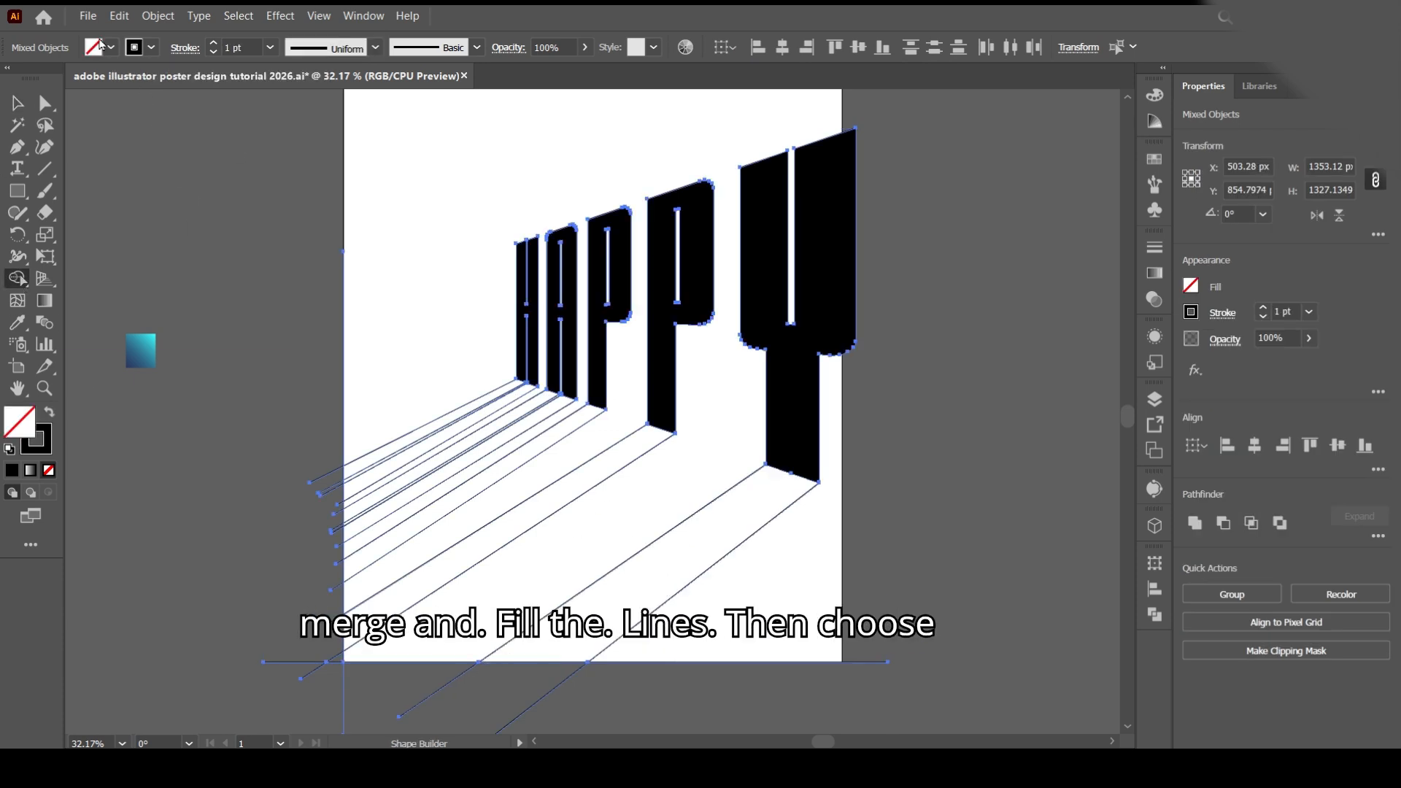
left_click(111, 47)
left_click(49, 79)
left_click(632, 585)
Step: Fill the strips below both Ps, the A and the H with black using Shape Builder
left_click(587, 481)
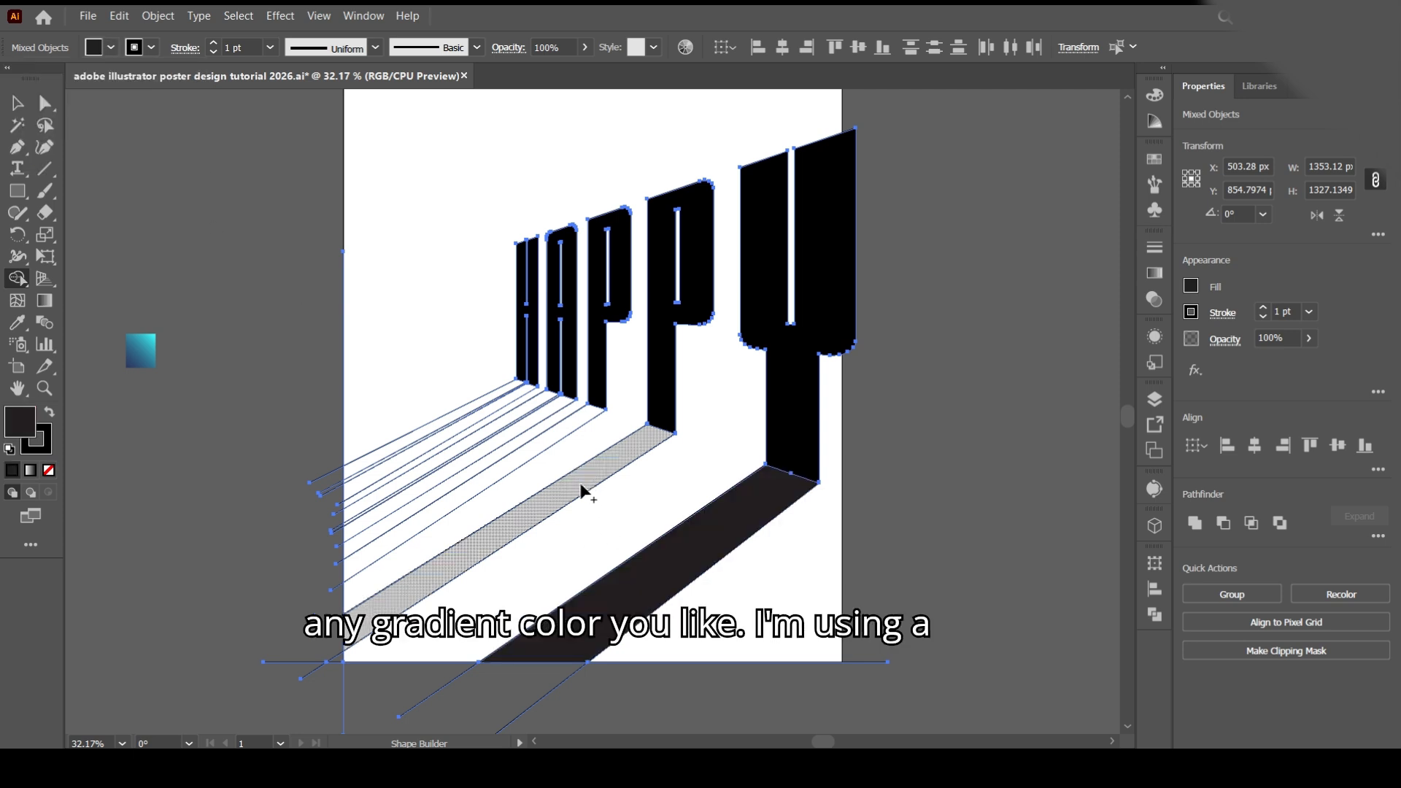
left_click(566, 432)
left_click(548, 414)
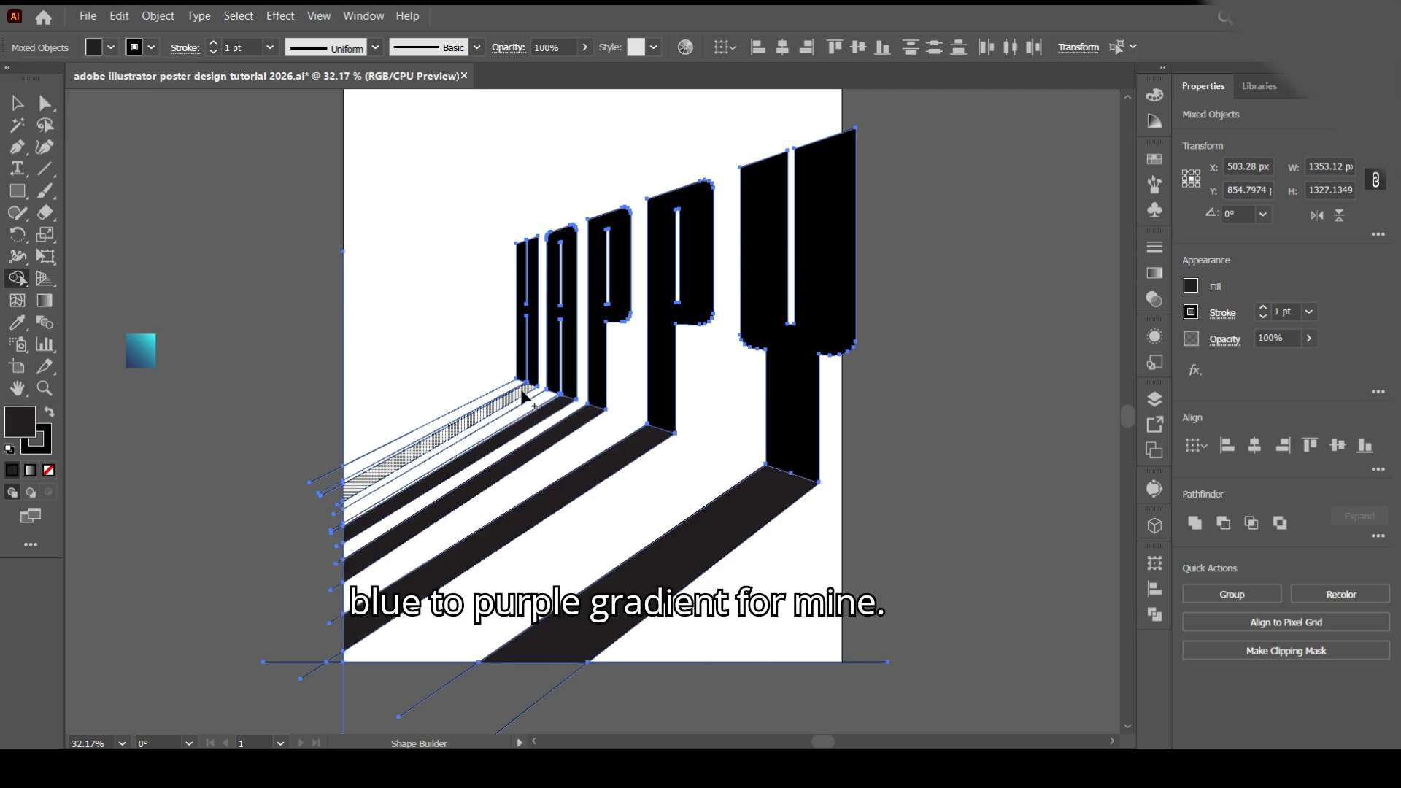
left_click(523, 396)
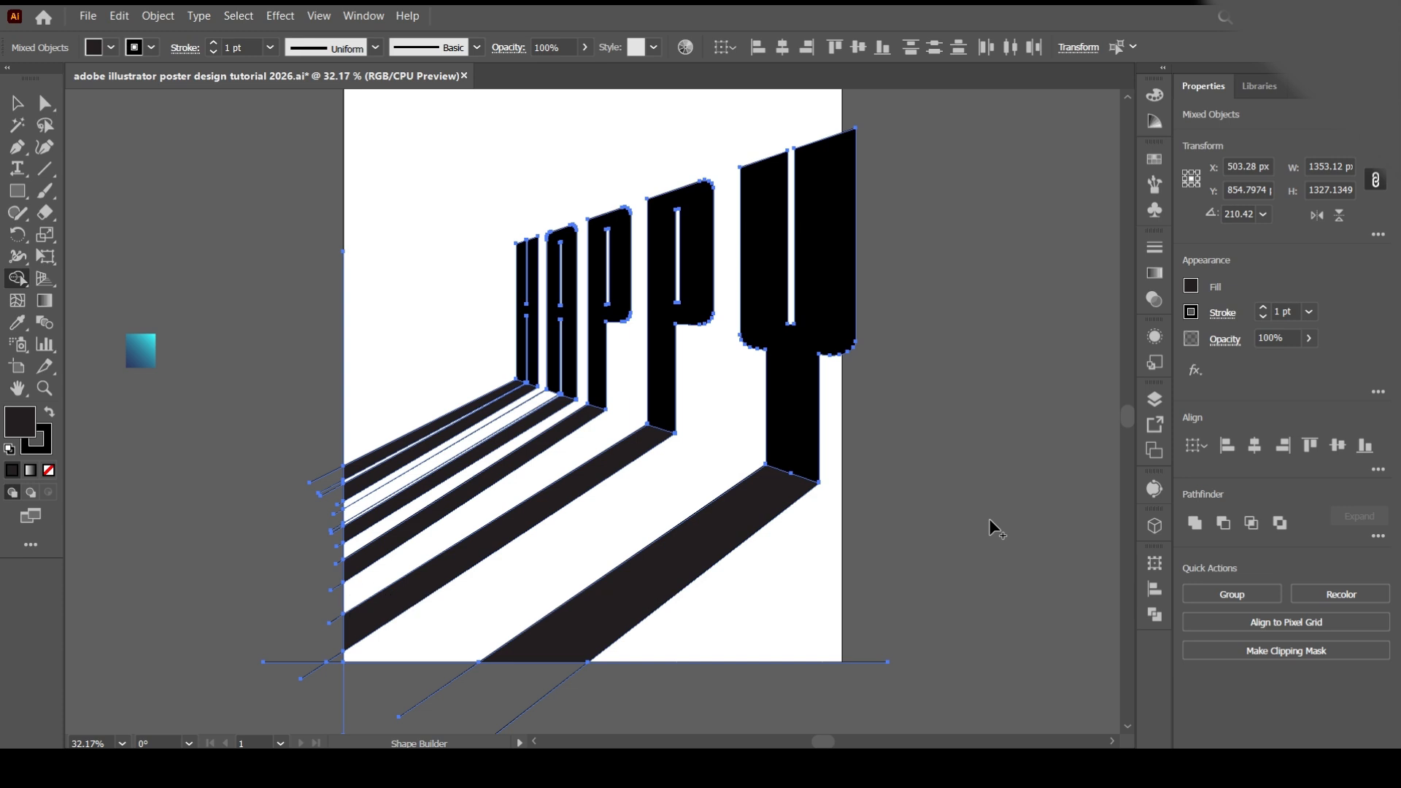
left_click(18, 106)
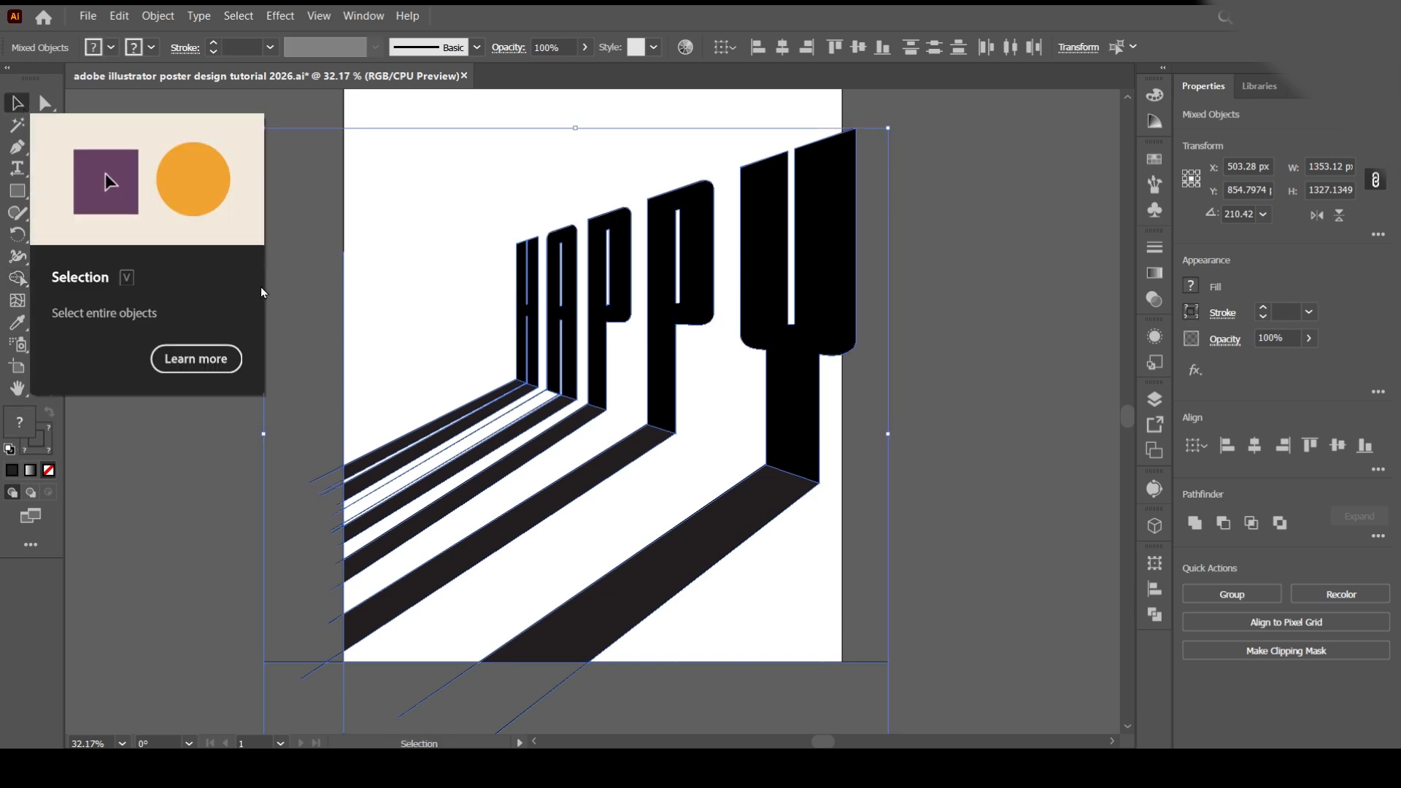
Step: Select all the artwork and fill the remaining strips under the H and A with black using Shape Builder
left_click(154, 149)
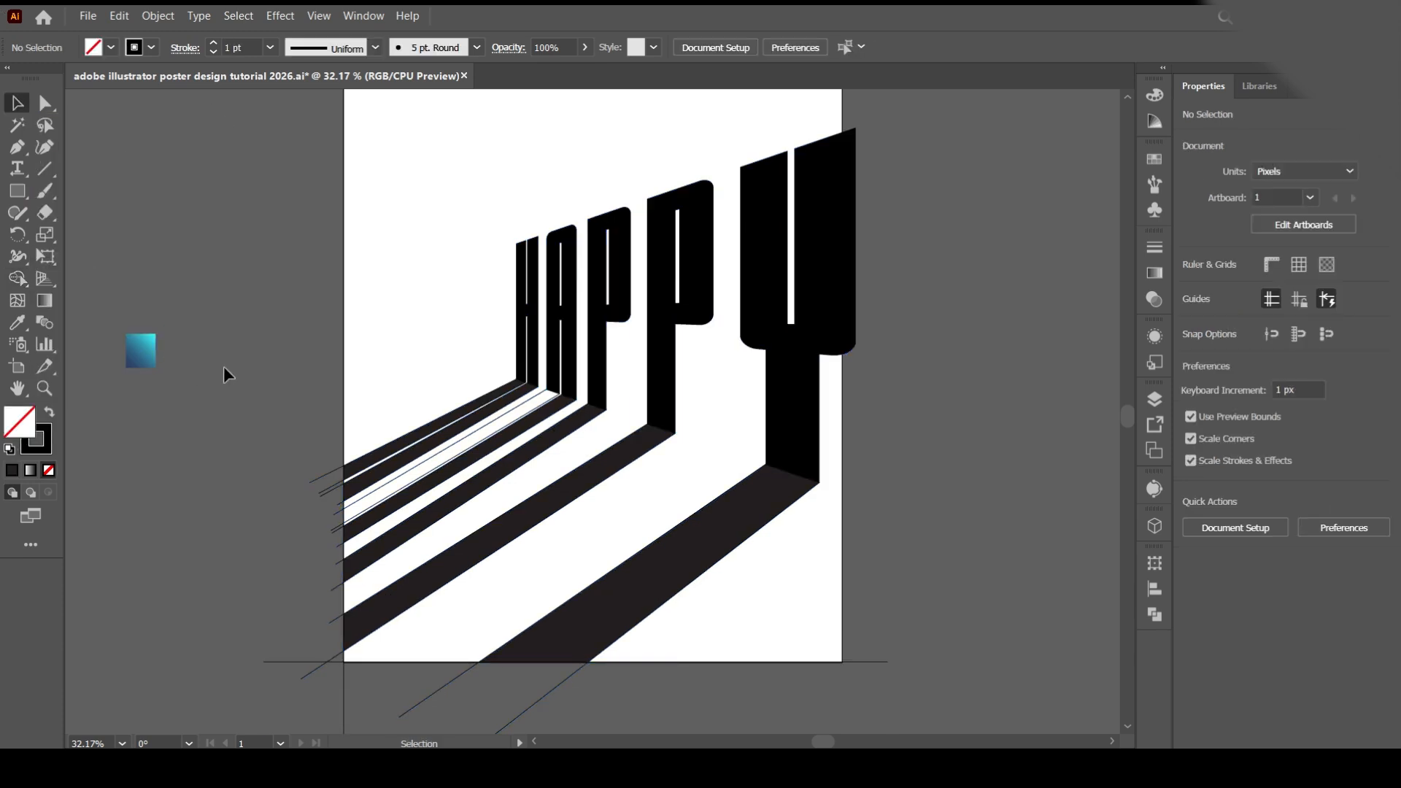
key("ctrl+a")
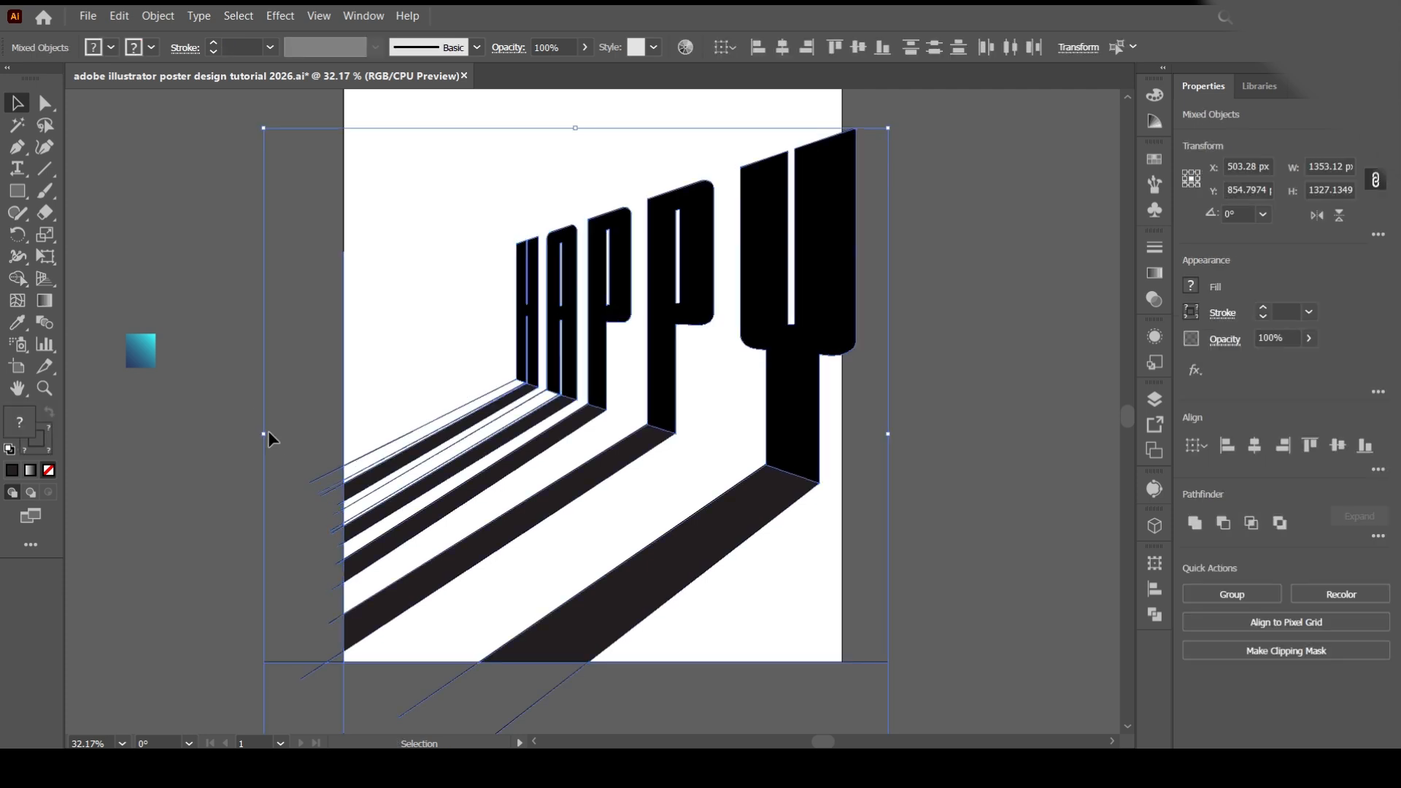
left_click(16, 278)
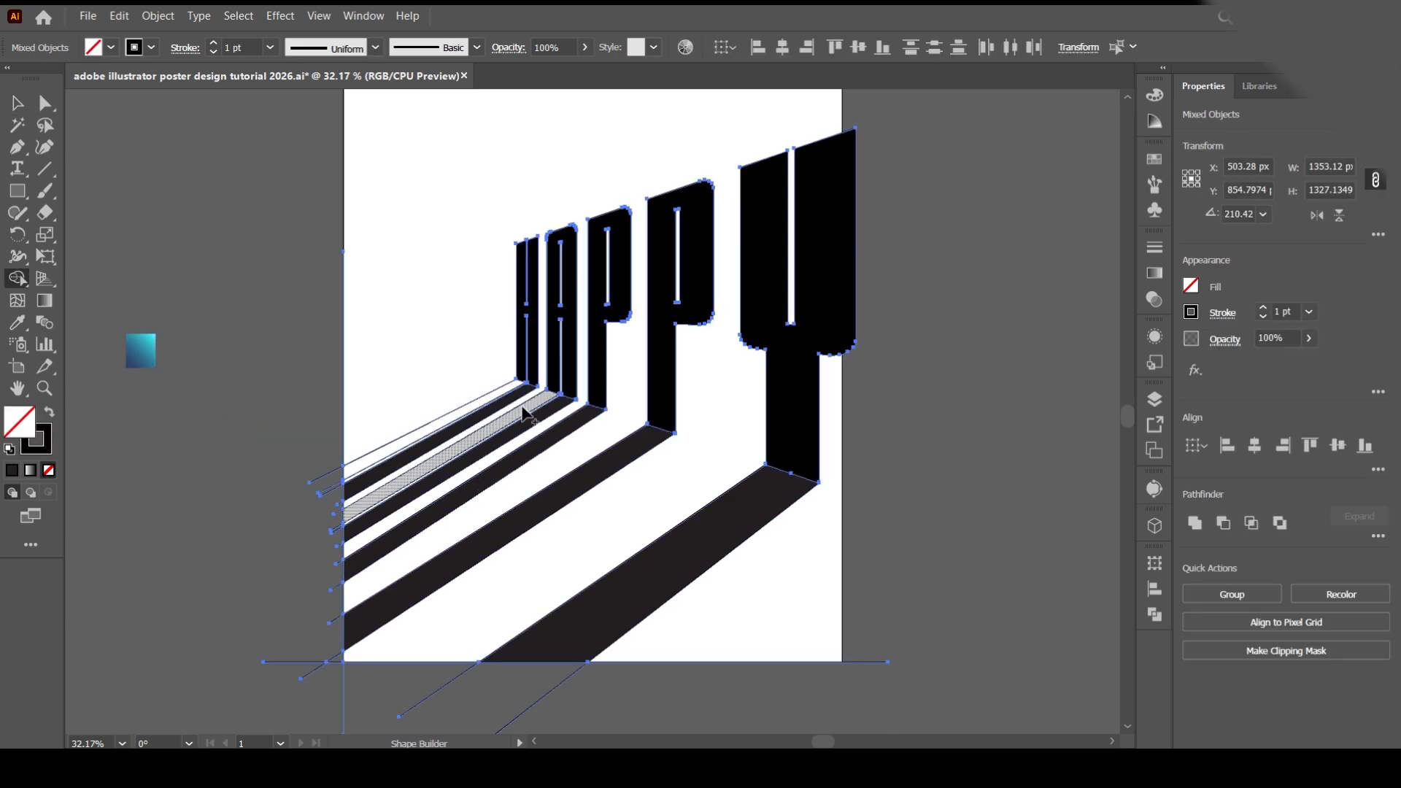
left_click(110, 48)
left_click(48, 78)
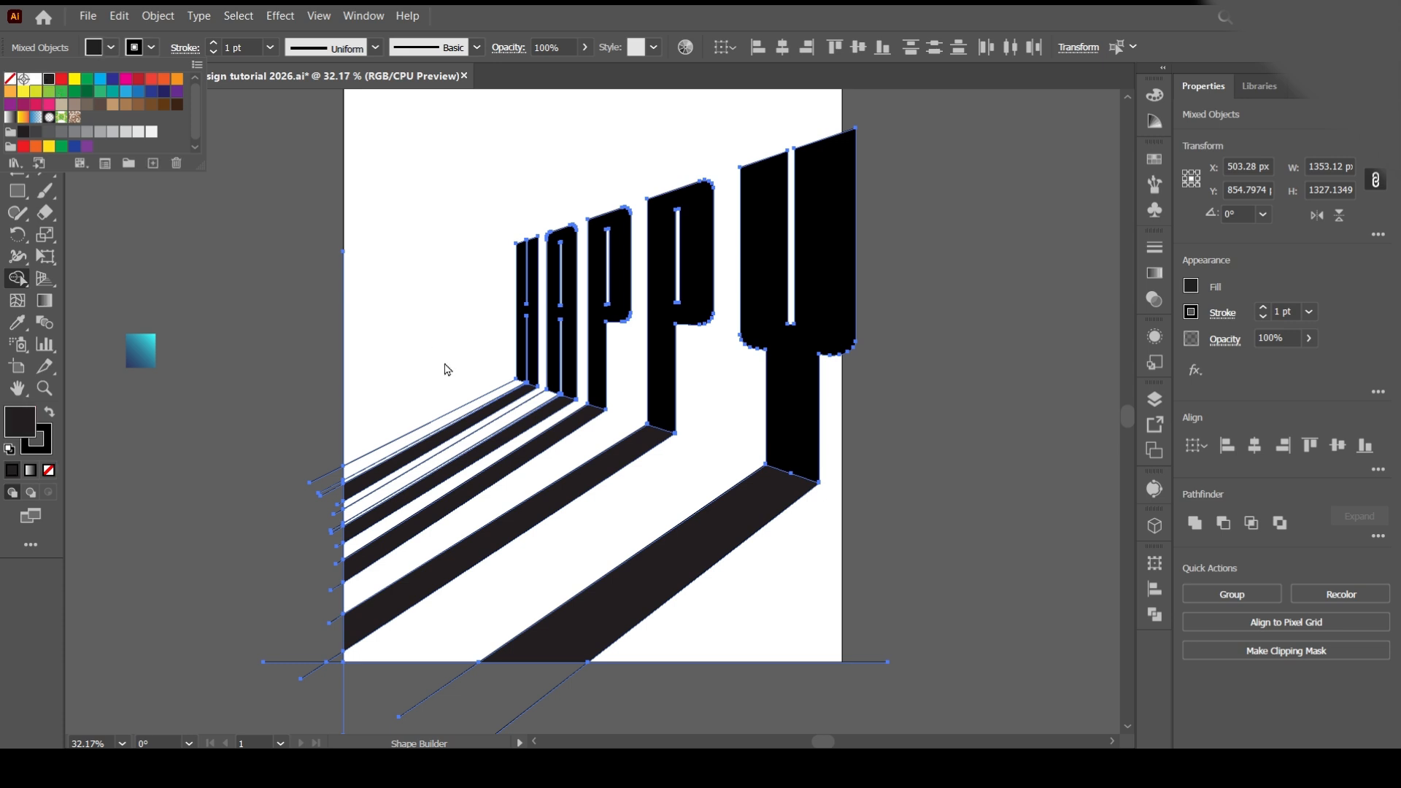
left_click(479, 409)
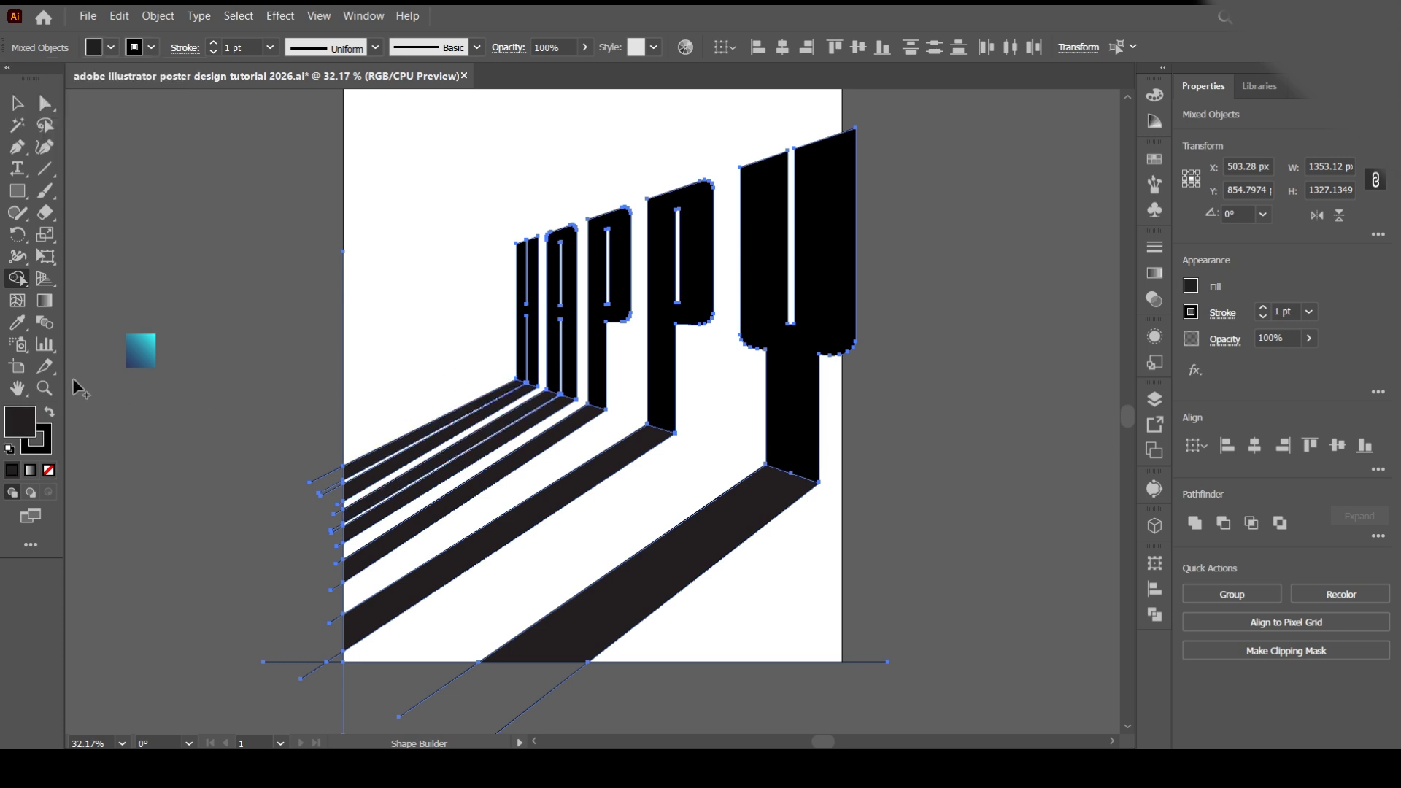
left_click(19, 105)
left_click(191, 159)
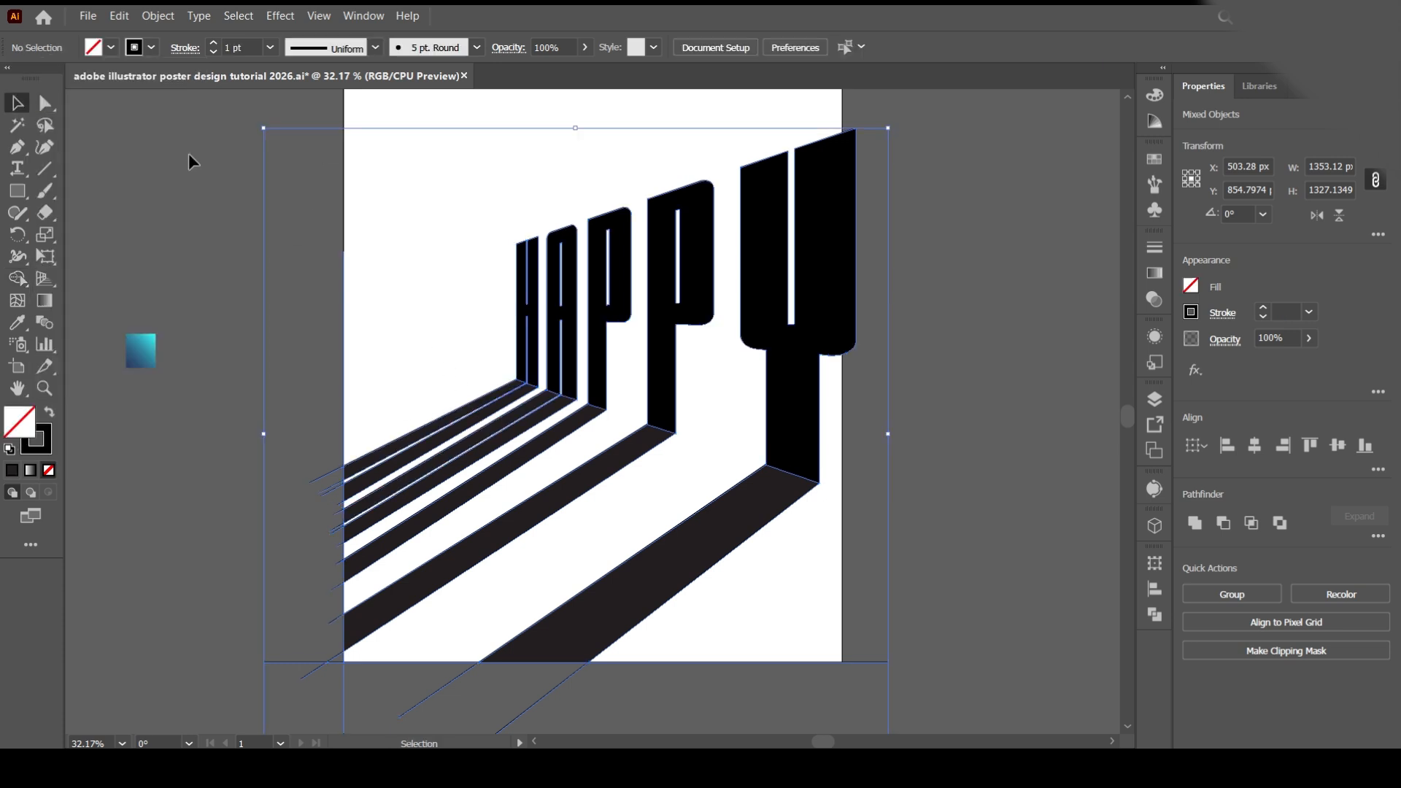
Step: Apply the cyan-to-dark-purple gradient sampled from the small square beside the artboard to the HAPPY lettering
left_click_drag(882, 270, 882, 271)
left_click(18, 322)
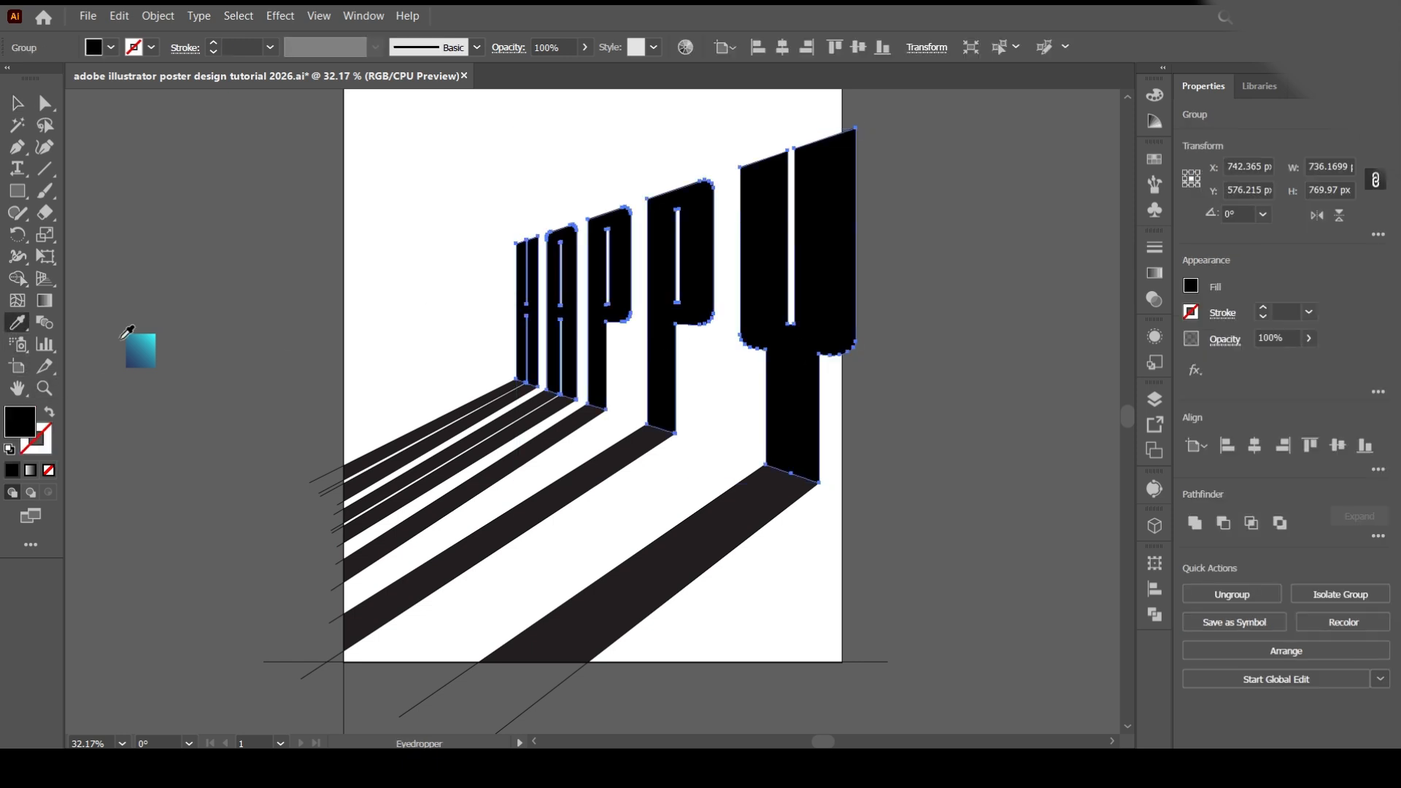
left_click(139, 351)
left_click(15, 105)
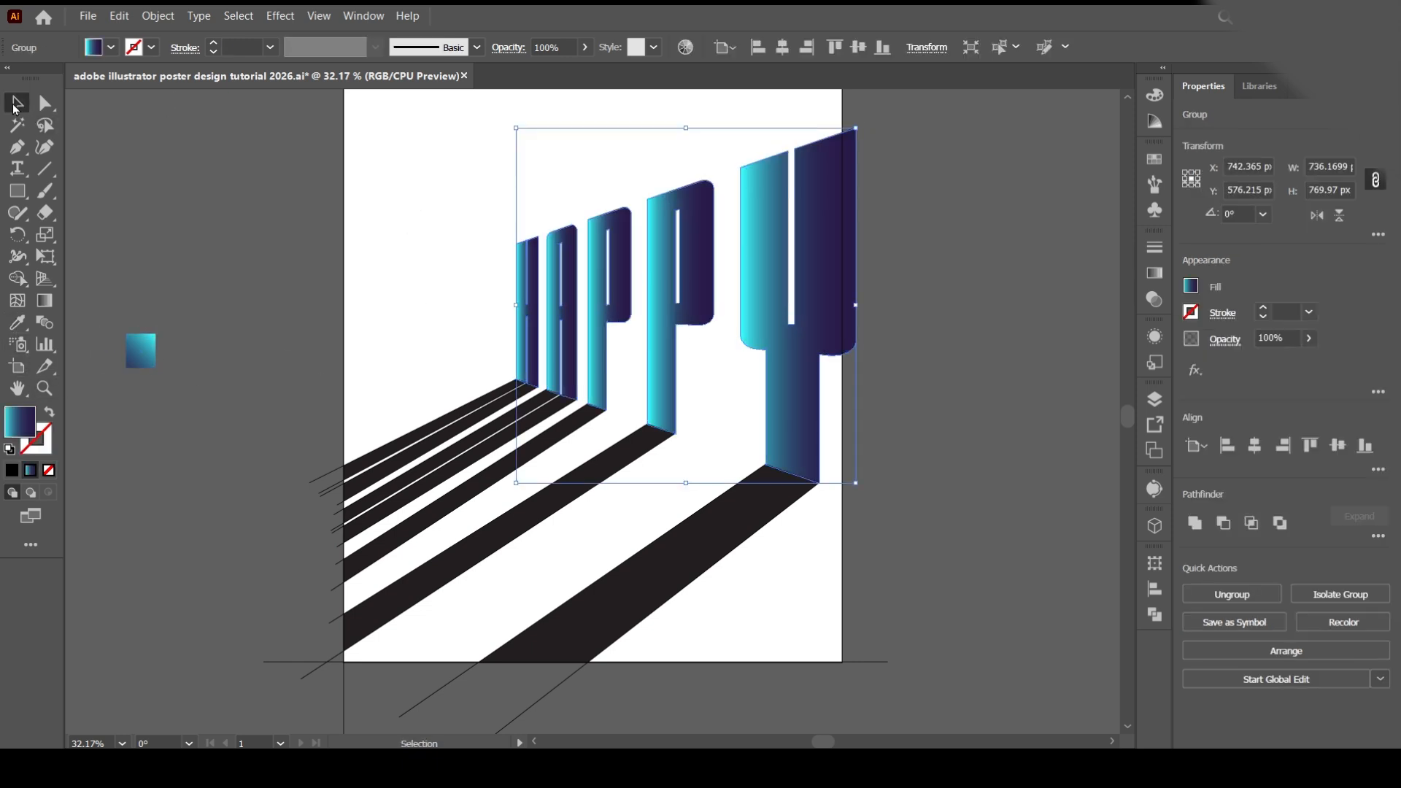
left_click(285, 384)
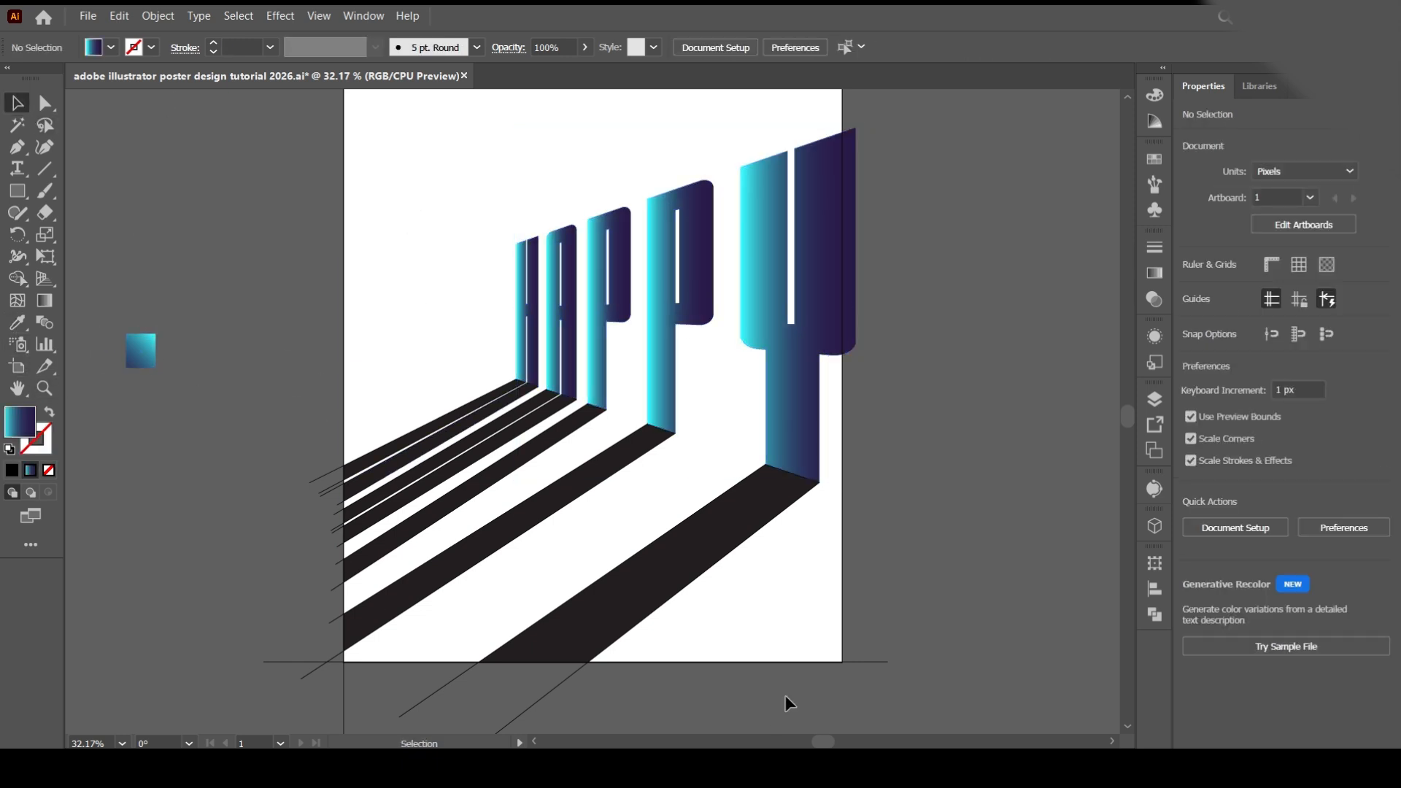
Step: Delete the artboard edge lines, ungroup the perspective line groups, and remove the leftover lines beside both P strips
left_click(349, 667)
right_click(352, 629)
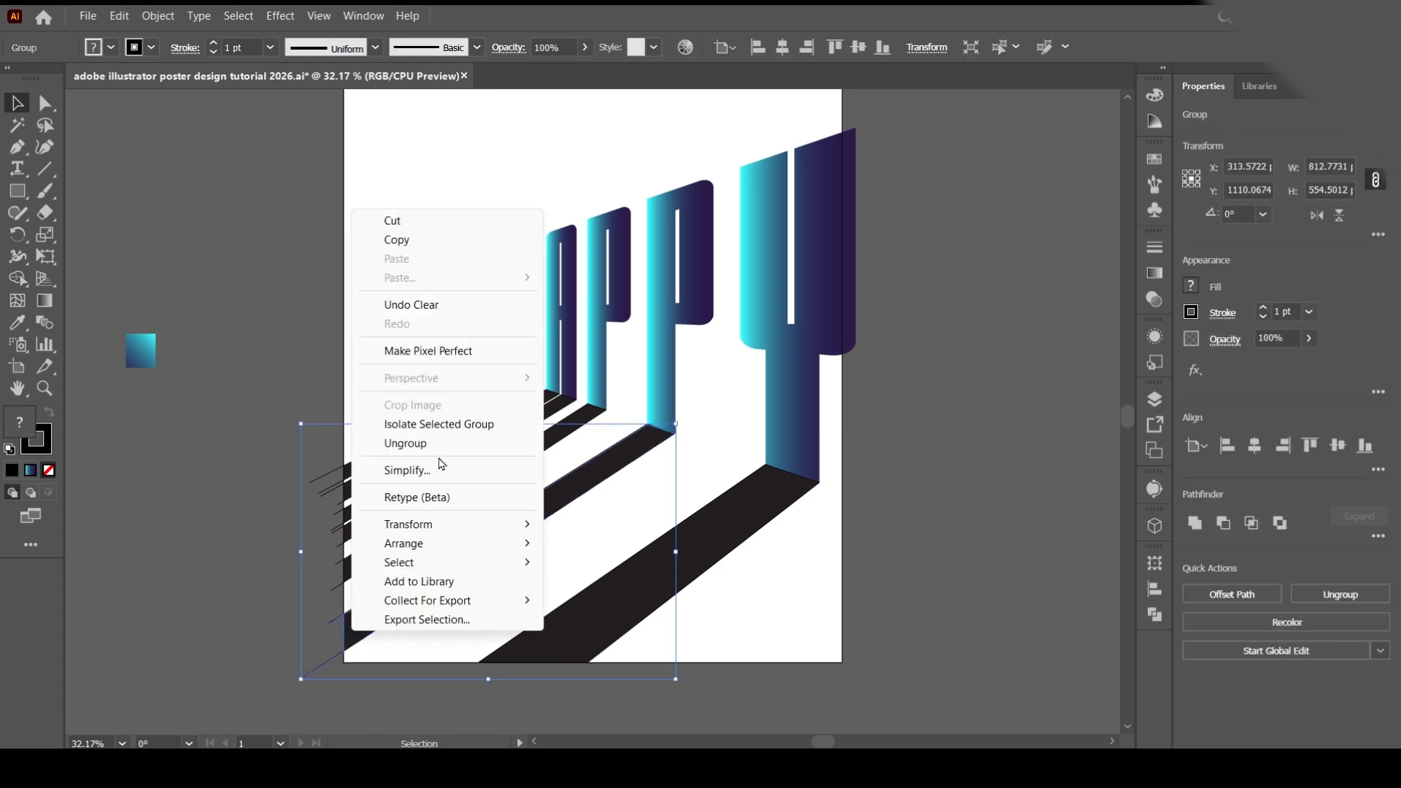
left_click(425, 443)
left_click(329, 622)
key("Delete")
right_click(353, 567)
left_click(409, 381)
left_click(307, 584)
left_click(336, 563)
key("Delete")
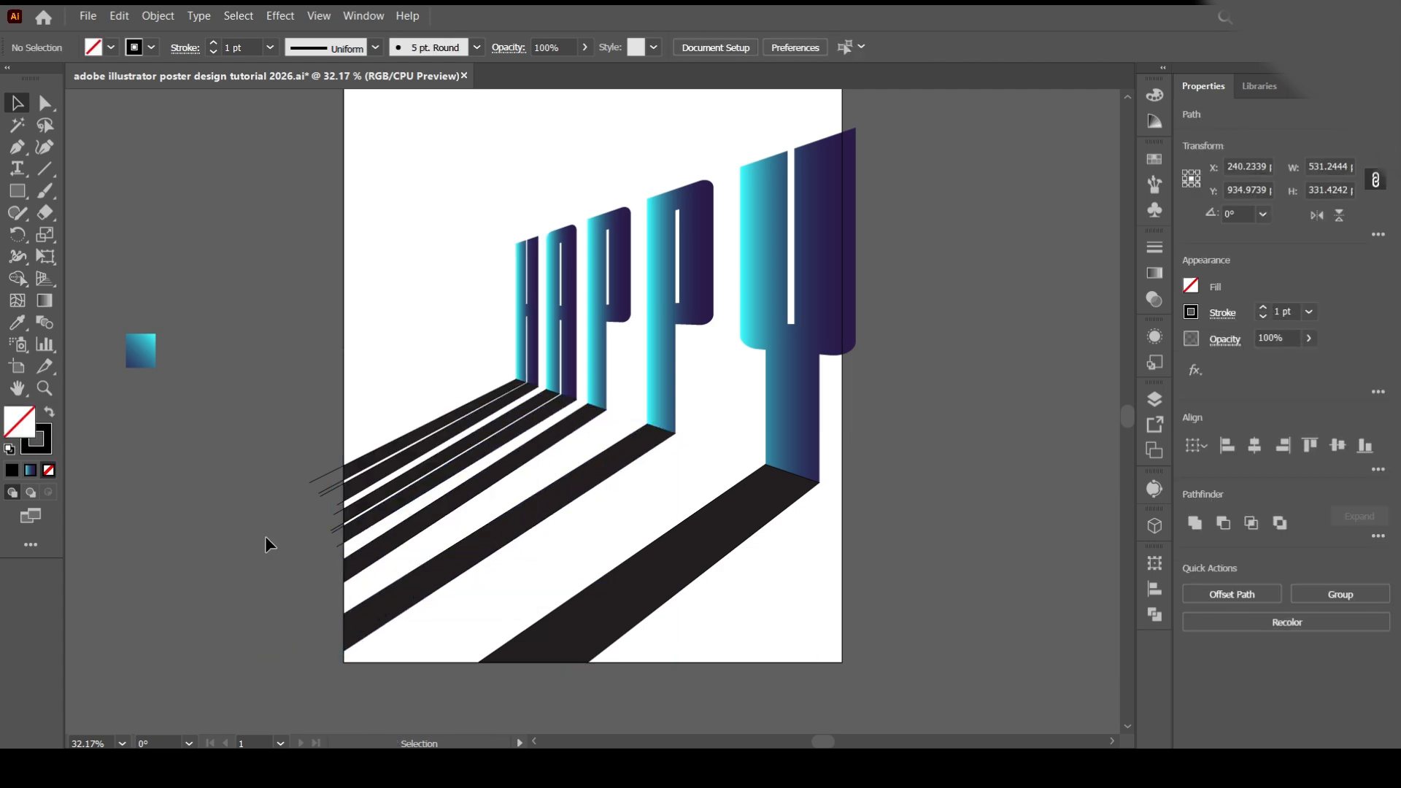
Step: Delete the remaining perspective line ends that extend past the artboard's left edge beside the H and A strips
left_click_drag(264, 536, 338, 497)
key("Delete")
key("Delete")
key("Delete")
left_click_drag(242, 495, 322, 491)
key("Delete")
Step: Select all the black shadow strips and apply the gradient sampled from the small square beside the artboard
left_click(571, 500)
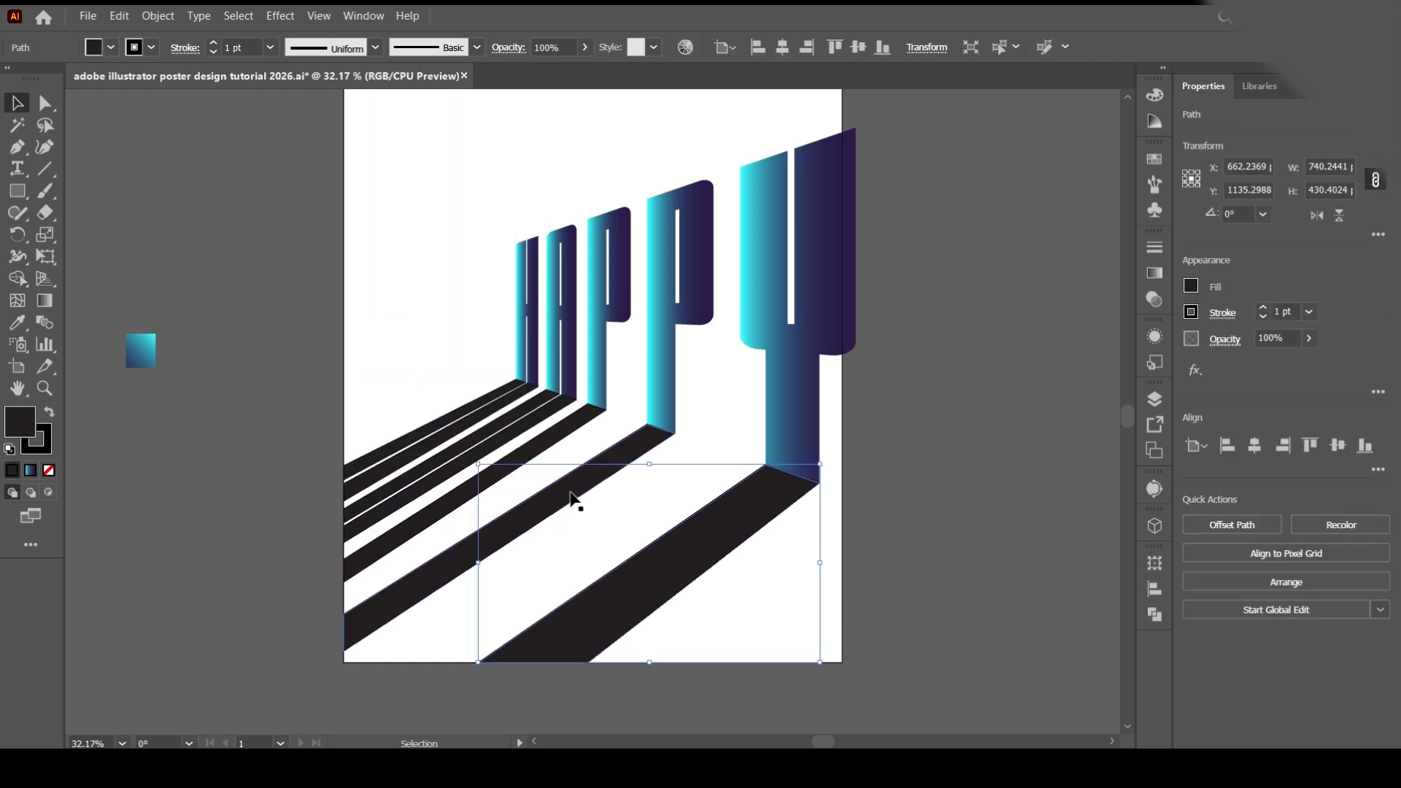
left_click(488, 456, "shift")
left_click(462, 415, "shift")
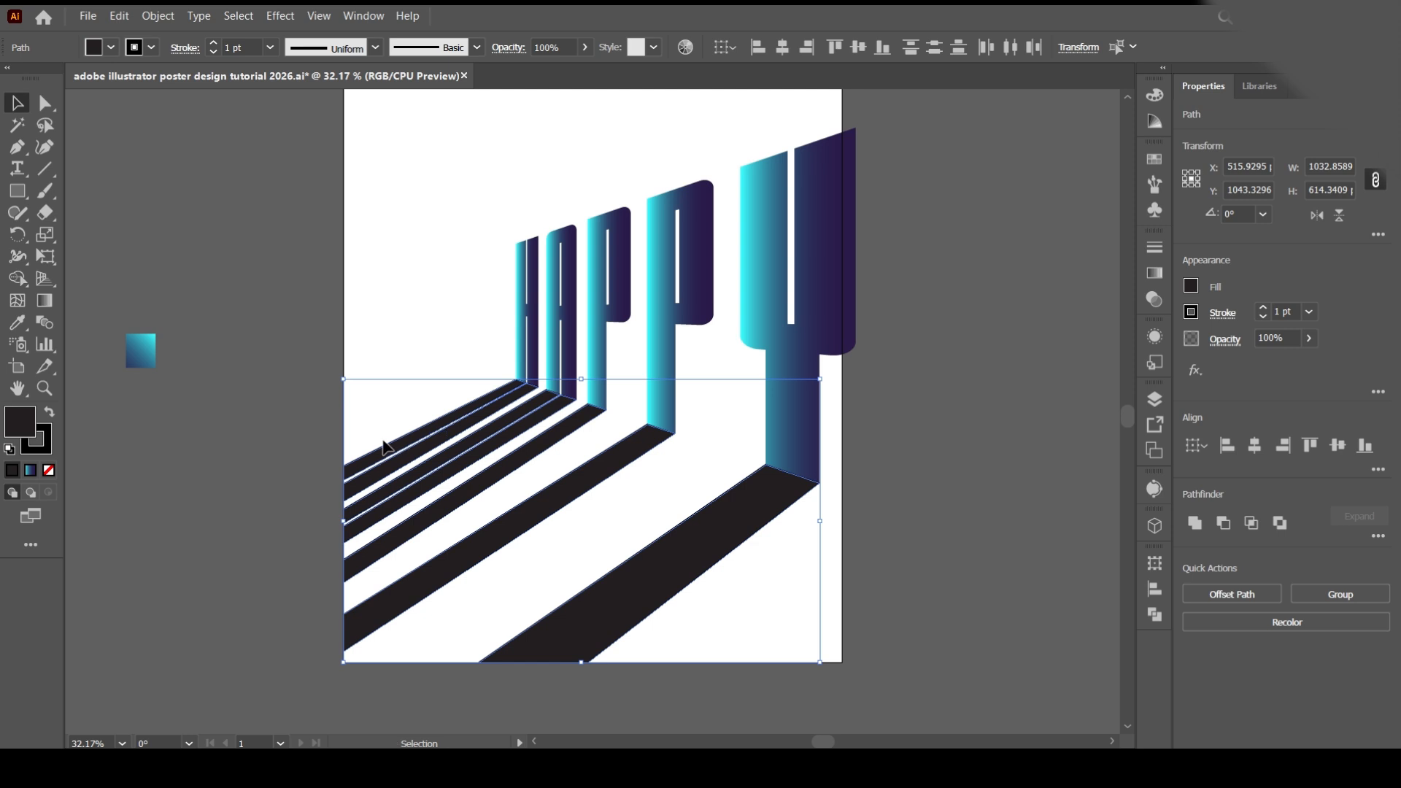
key("i")
left_click(146, 344)
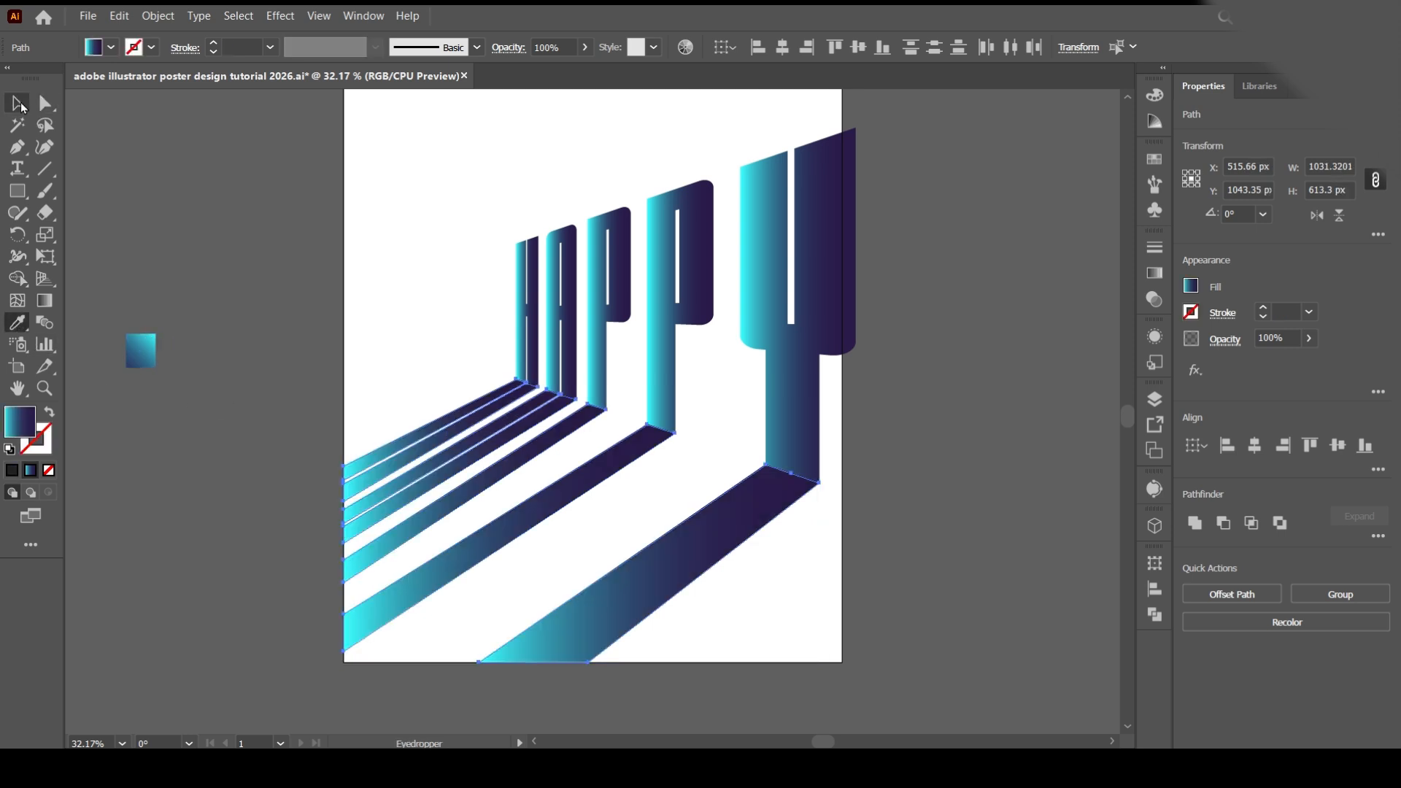
left_click(18, 103)
left_click(175, 200)
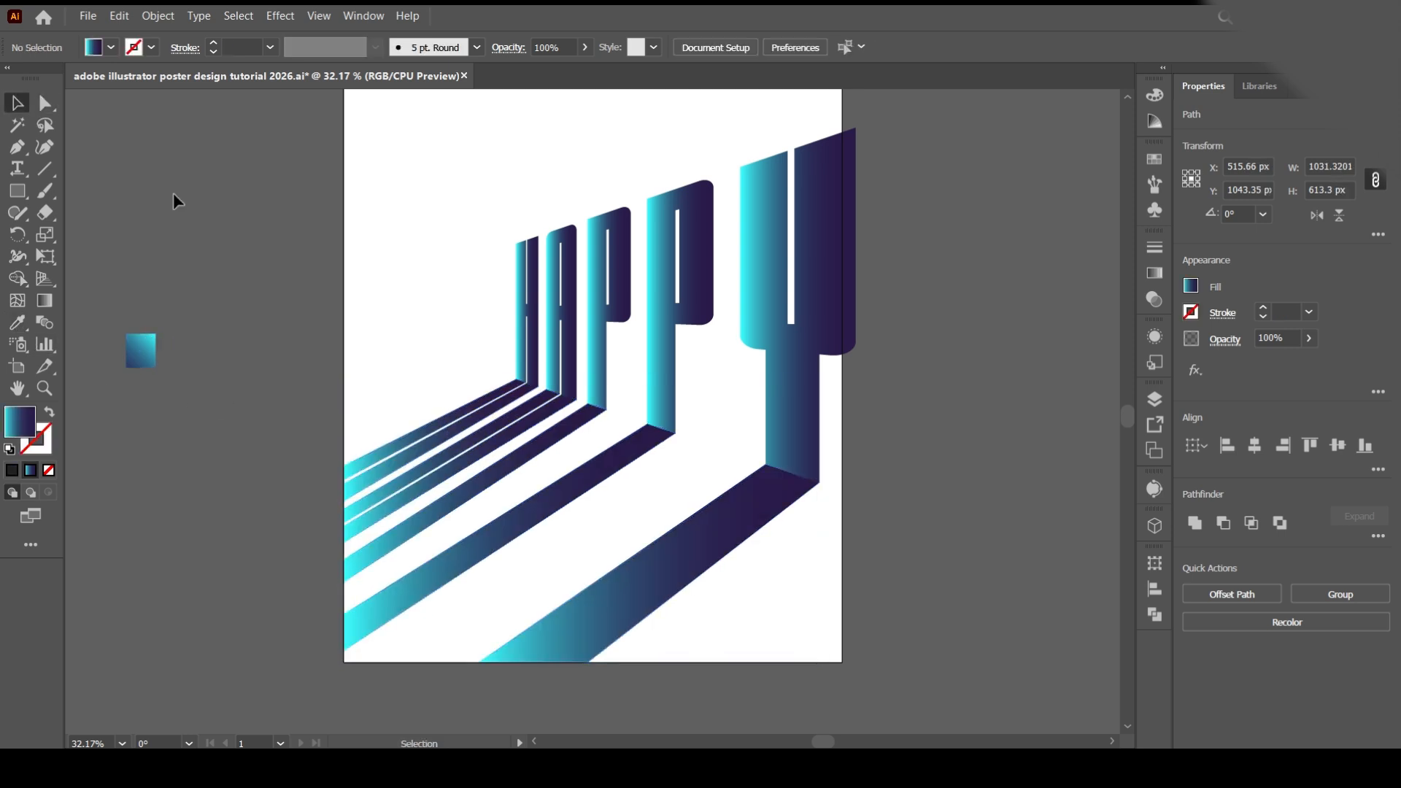
Step: Make the HAPPY lettering a compound path and fill it with the gradient sampled from the small square
left_click(759, 282)
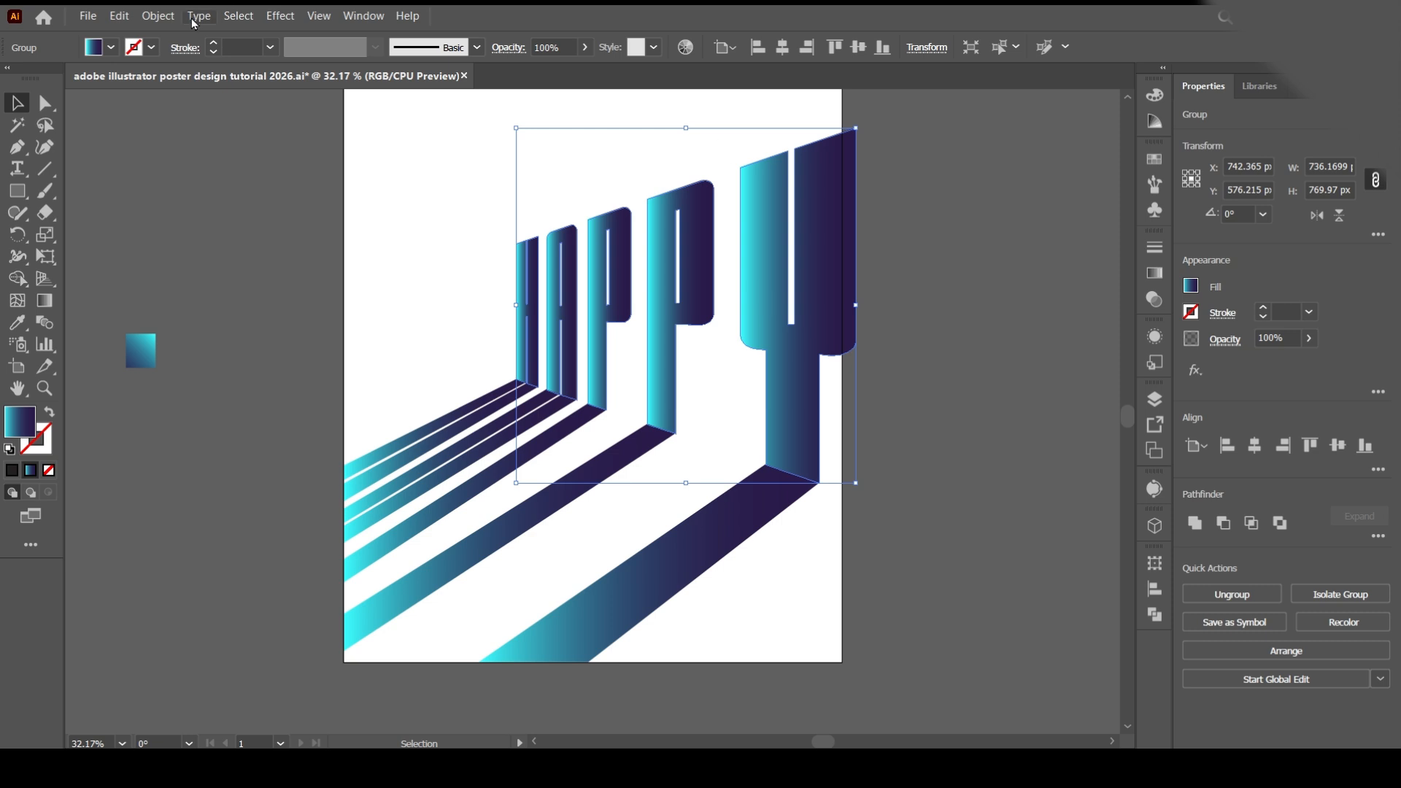
left_click(165, 19)
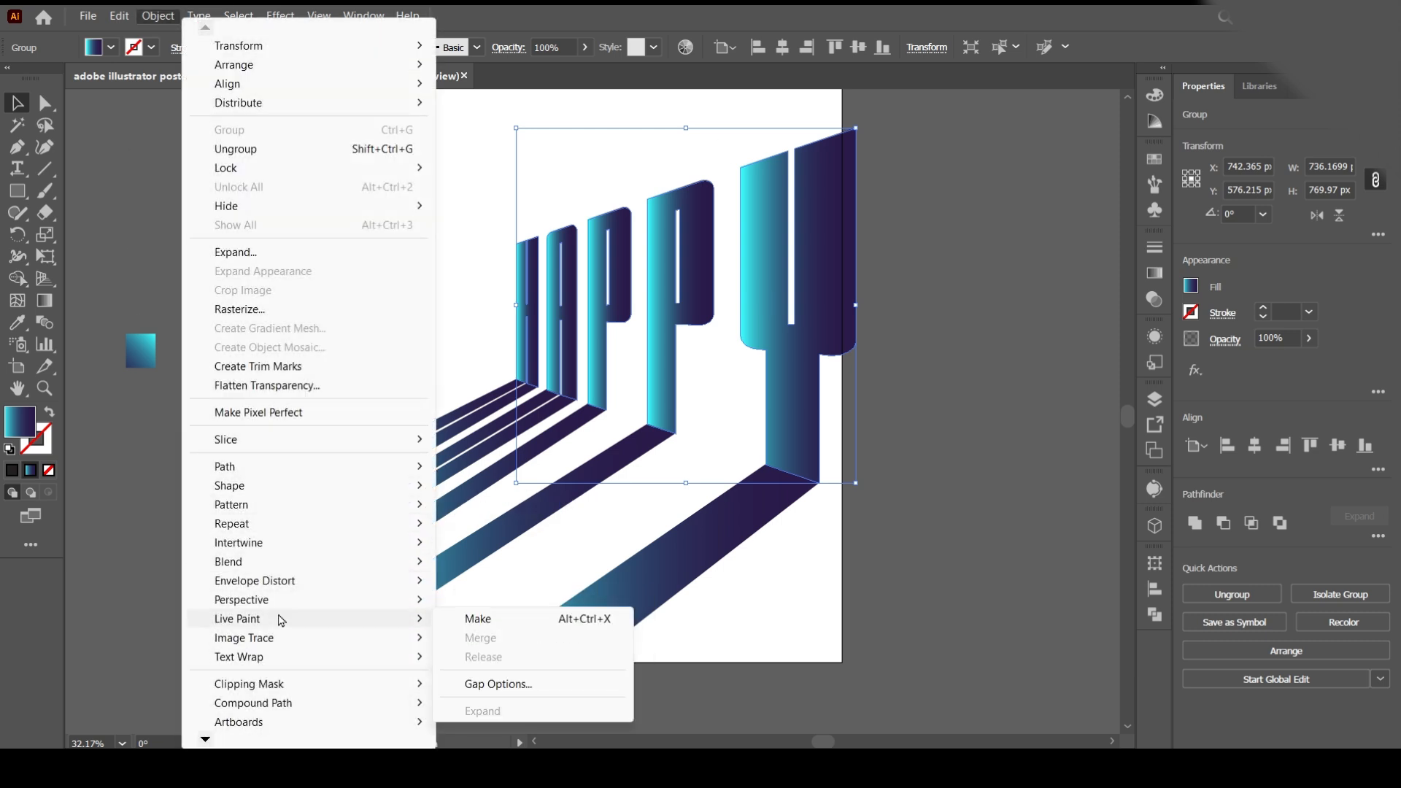
mouse_move(275, 702)
left_click(494, 702)
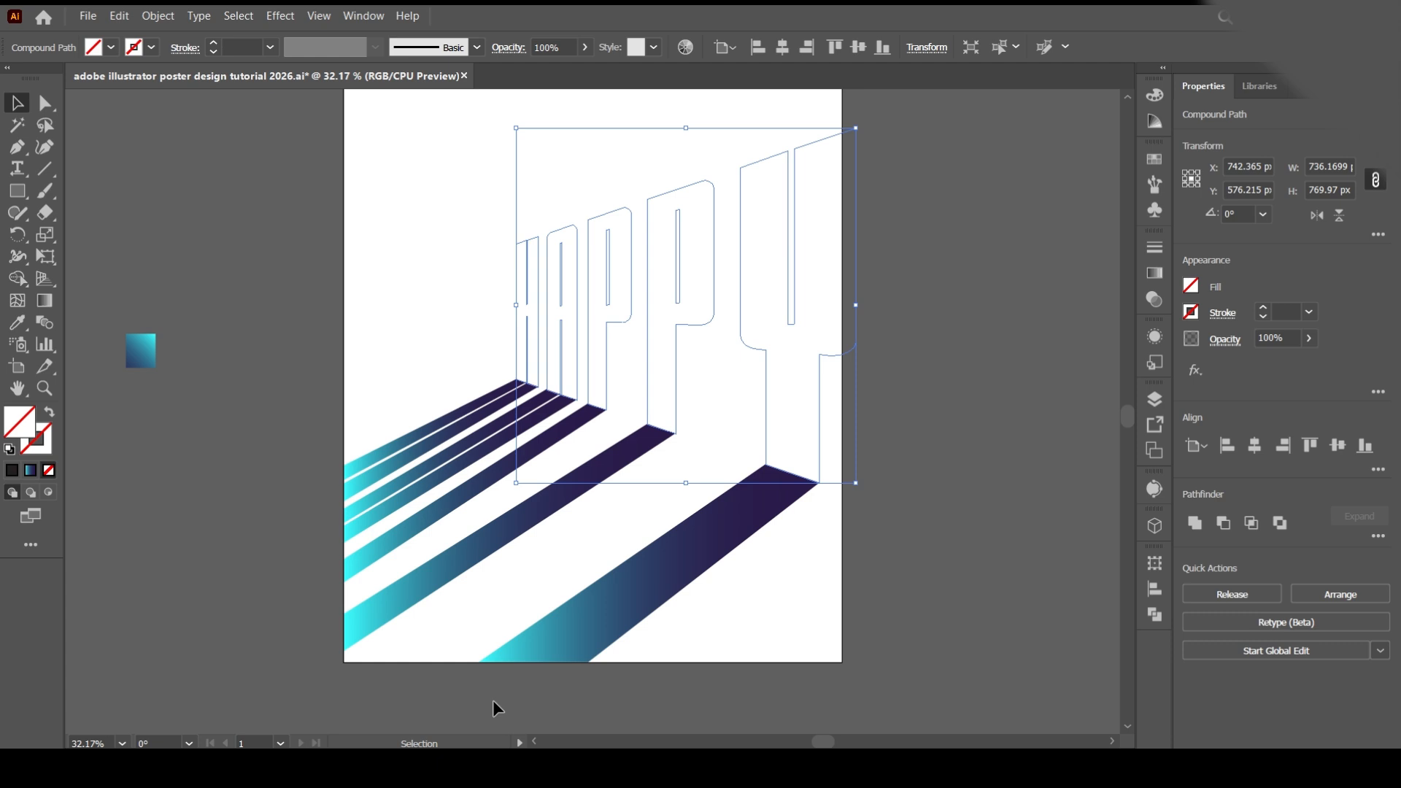
left_click(16, 321)
left_click(150, 347)
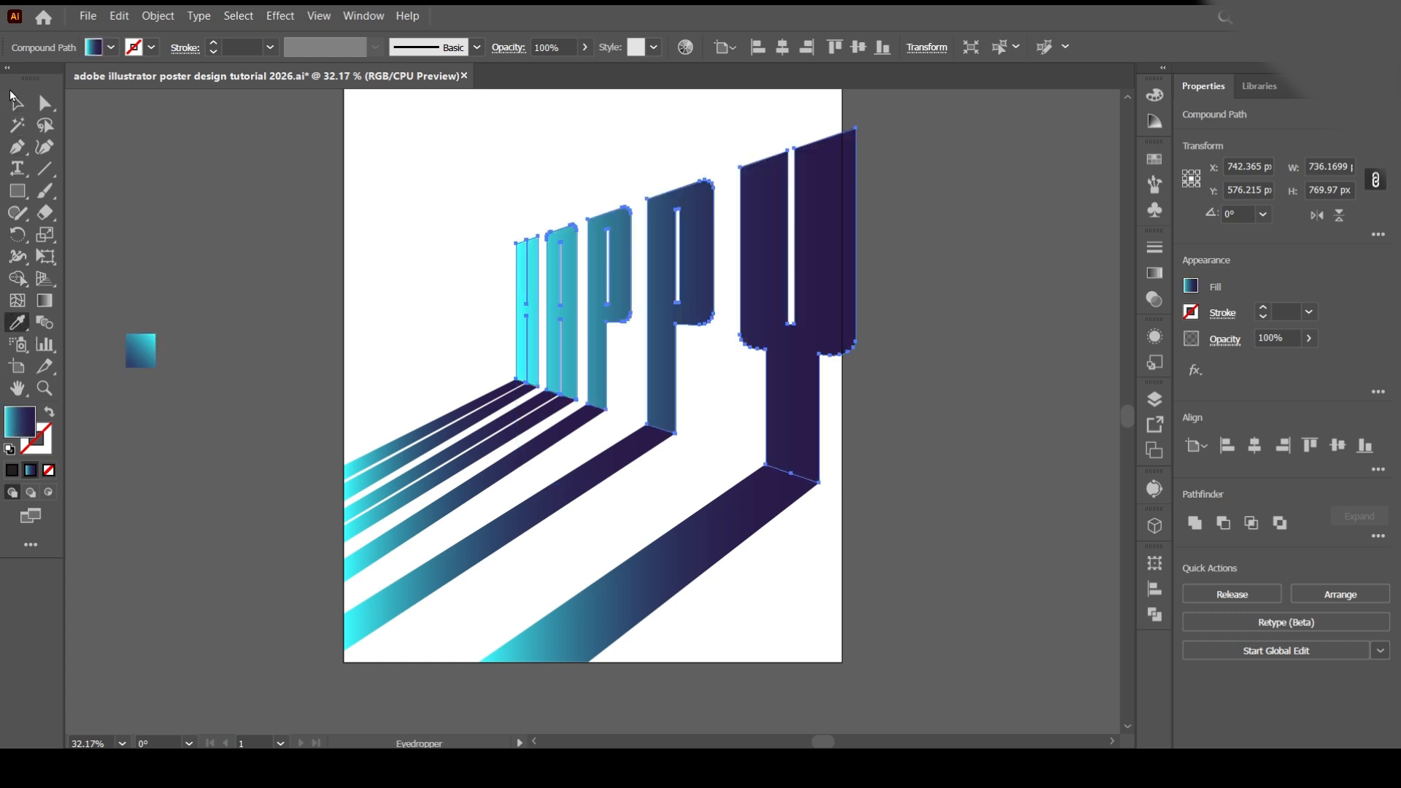
left_click(16, 102)
Step: Select all the shadow strips and combine them into one compound path so they share a single gradient
left_click(666, 578)
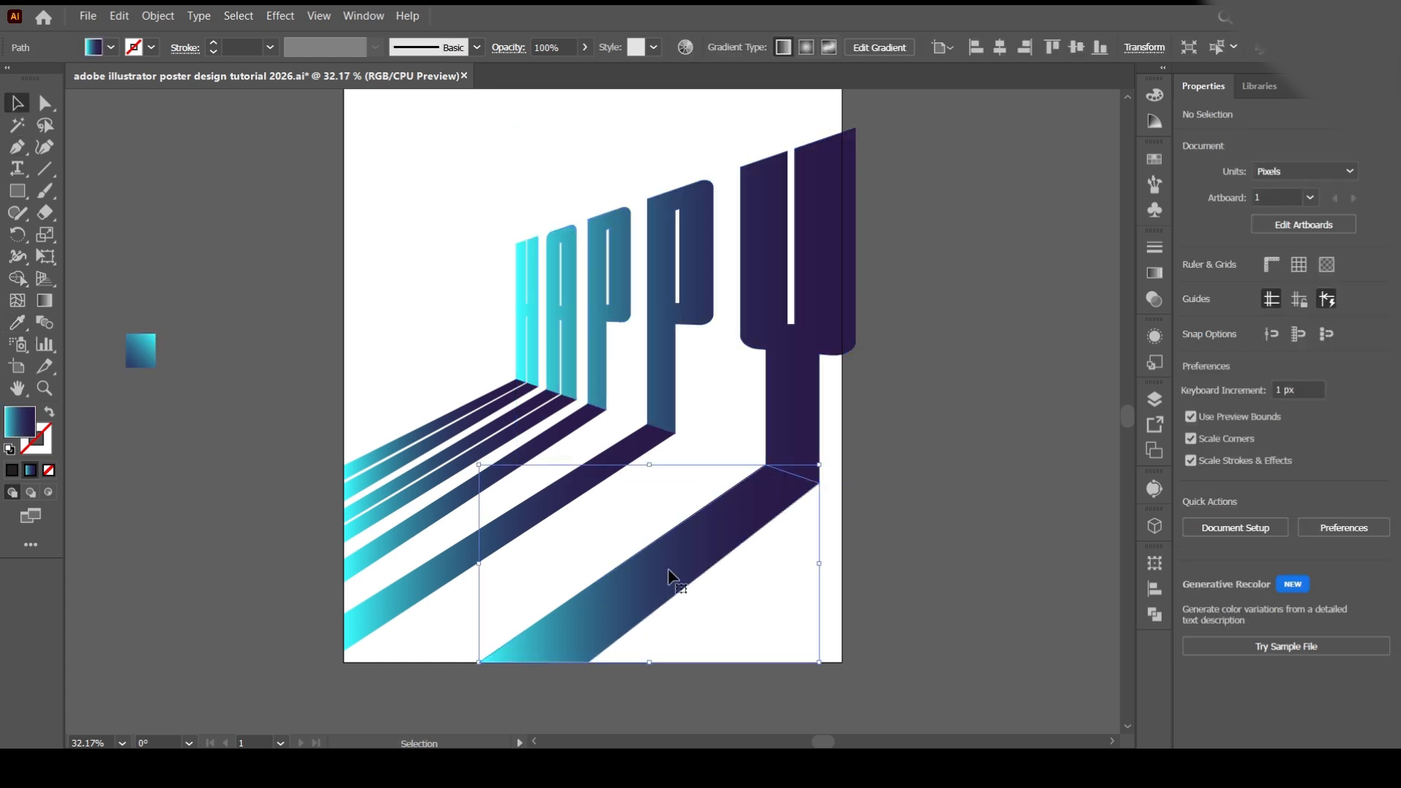
left_click(565, 487, "shift")
left_click(531, 448, "shift")
left_click(507, 436, "shift")
left_click(497, 426, "shift")
left_click(479, 416, "shift")
left_click(469, 409, "shift")
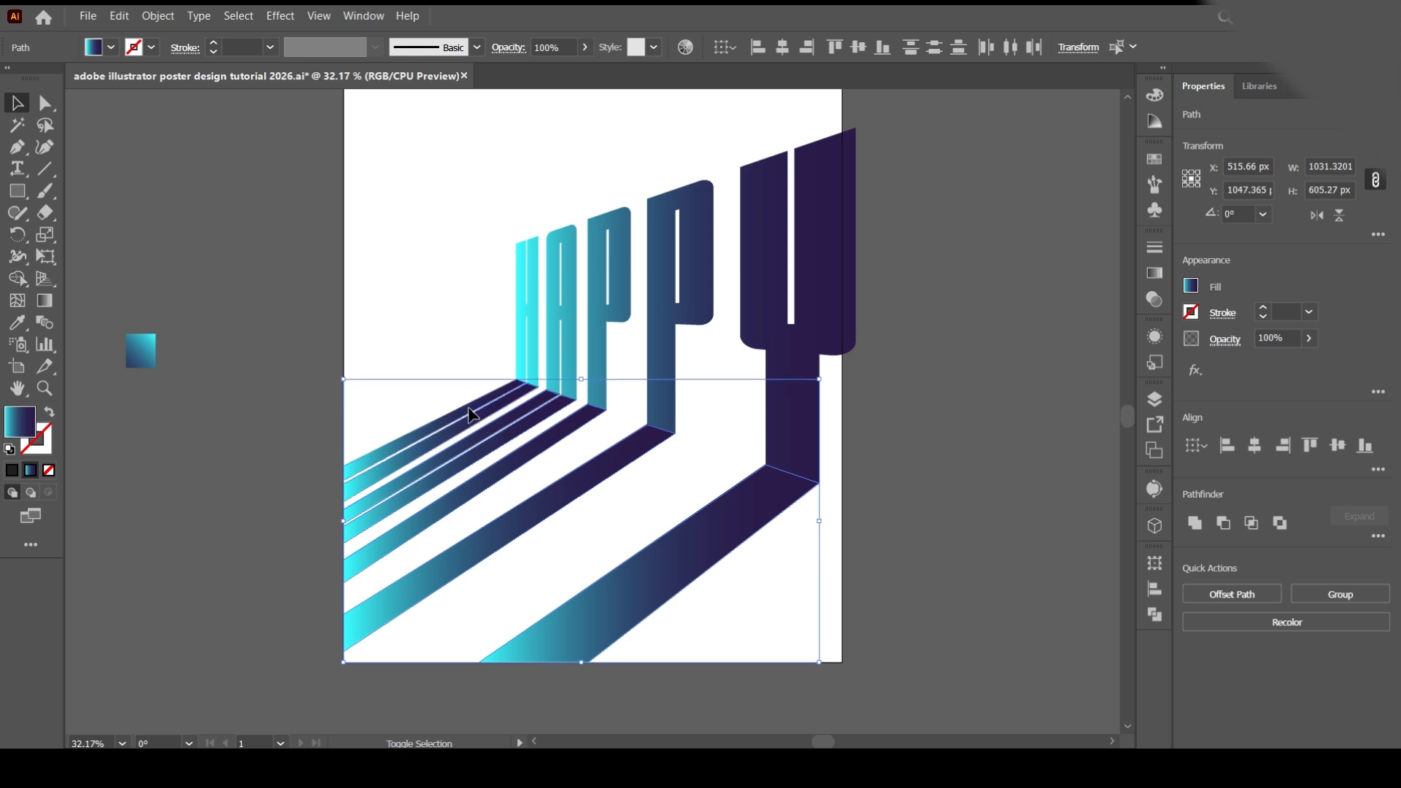
left_click(158, 15)
left_click(471, 702)
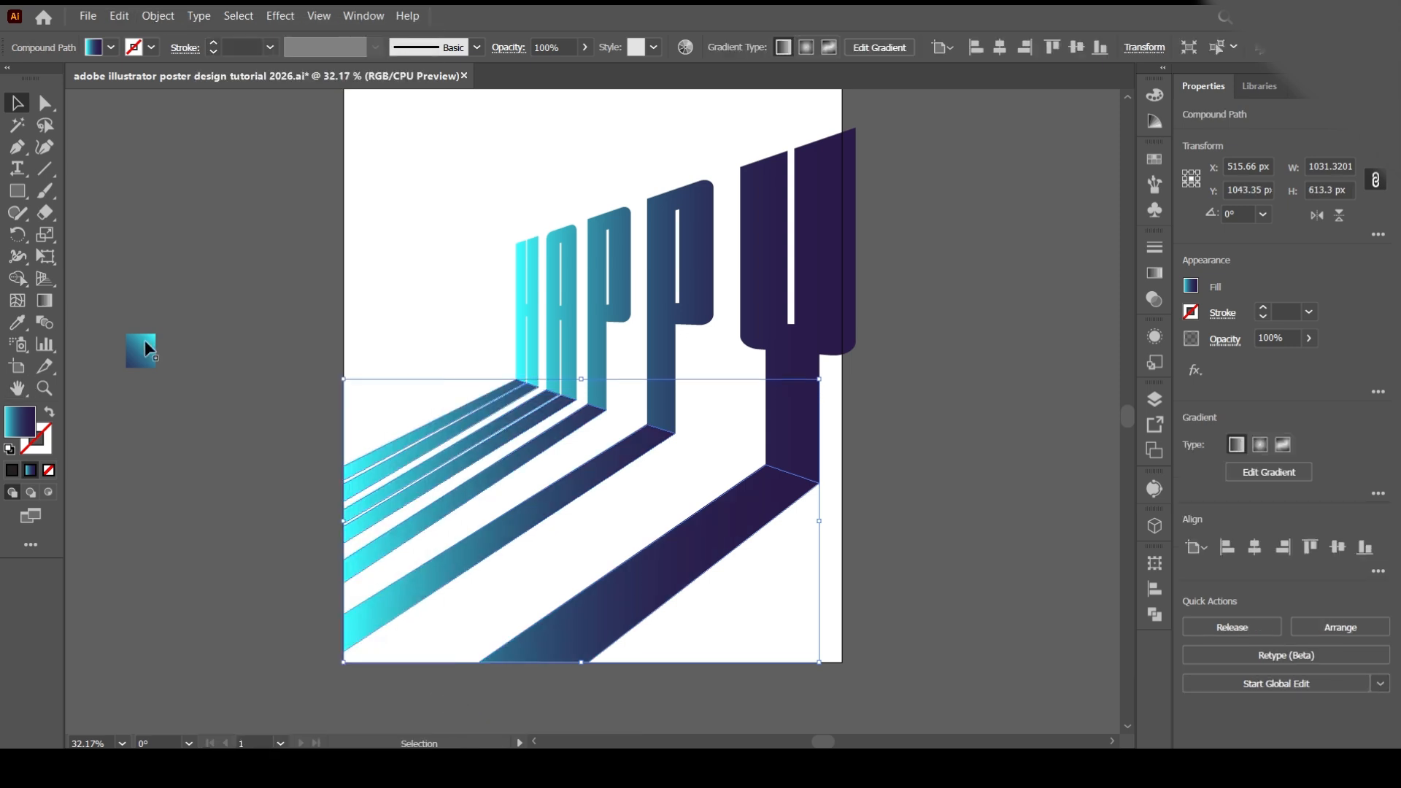
Step: Redirect the lettering's gradient diagonally from the Y's upper right corner down to the base of the first P
left_click(694, 297)
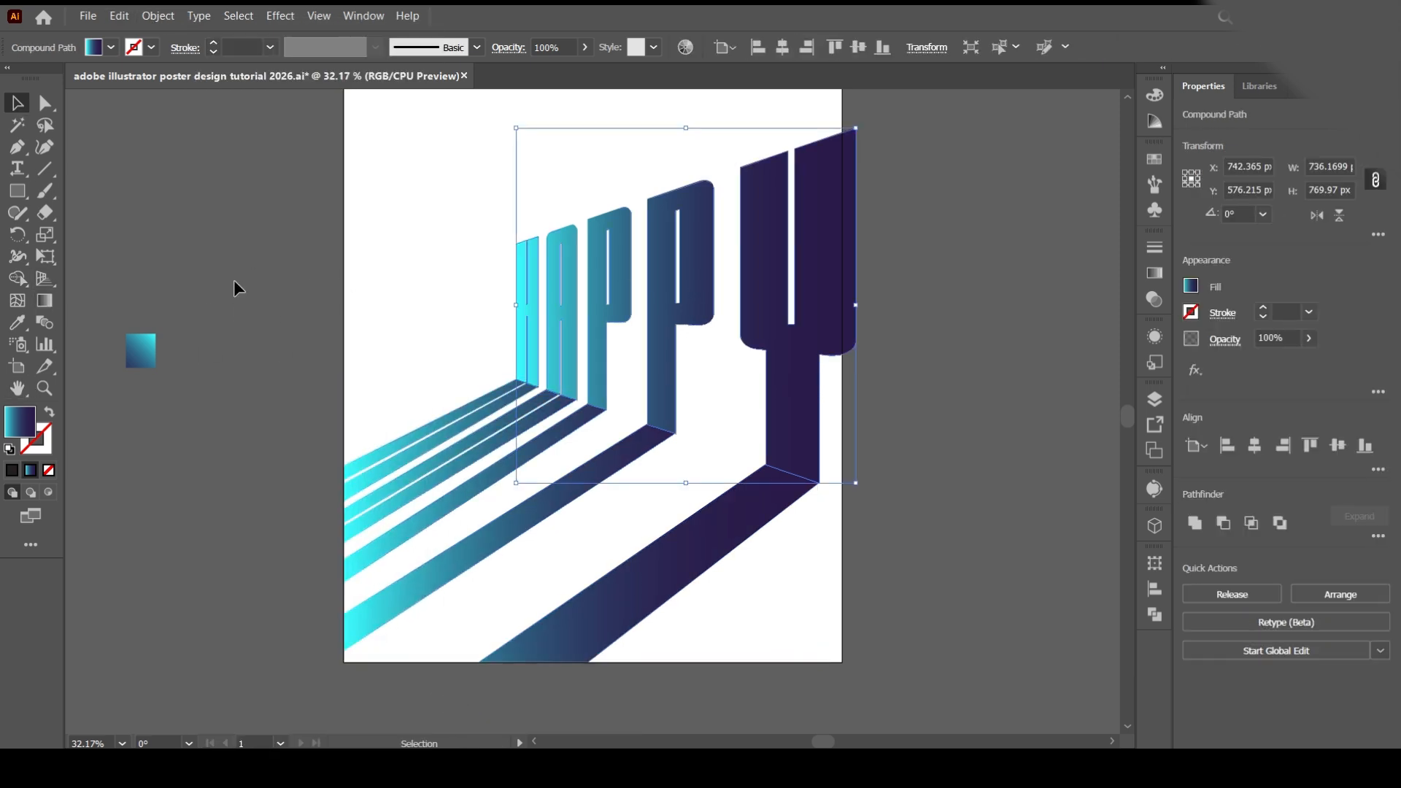
left_click(45, 303)
left_click_drag(868, 163, 588, 442)
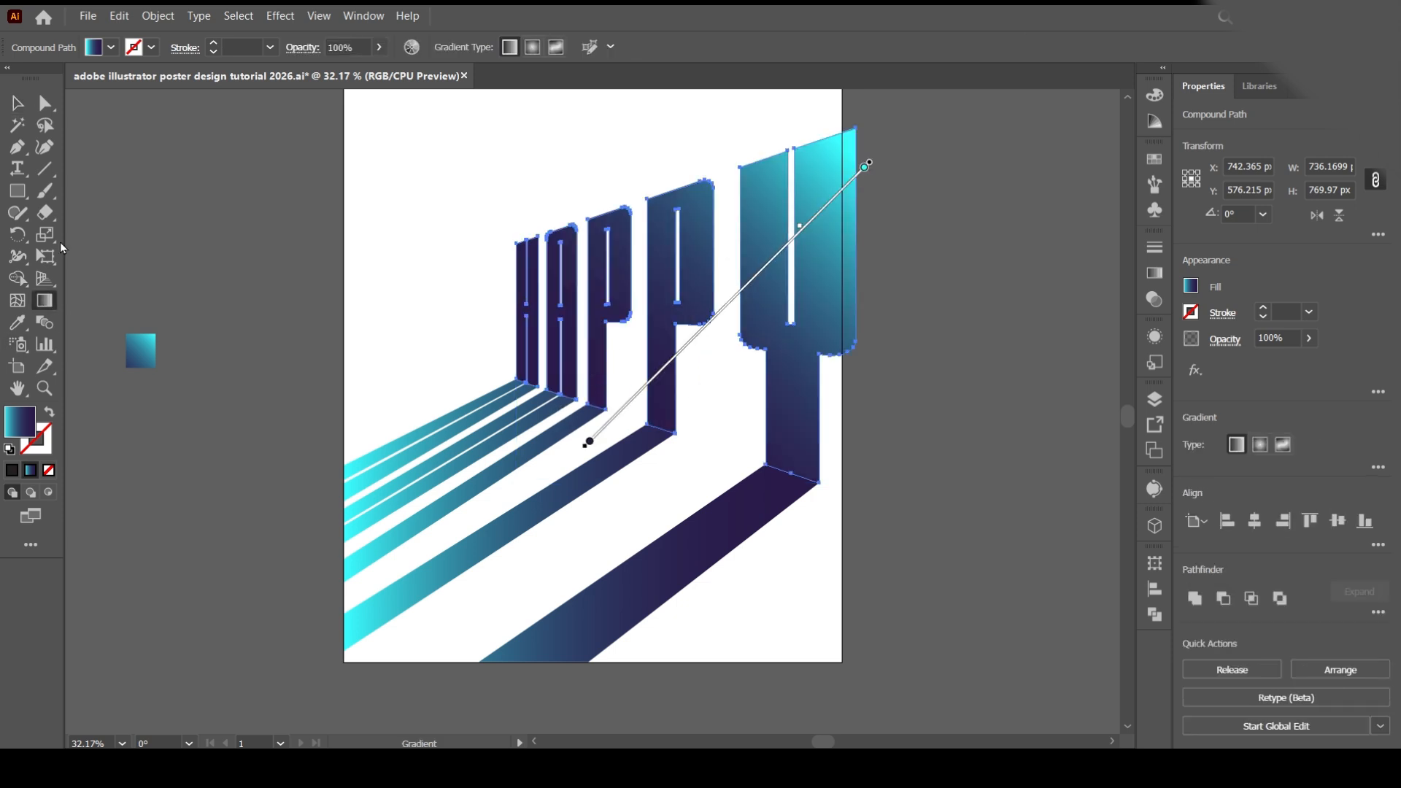
key("v")
Step: Redirect the strips' gradient diagonally from the artboard's lower left corner to the base of the second P
left_click(544, 613)
left_click(40, 305)
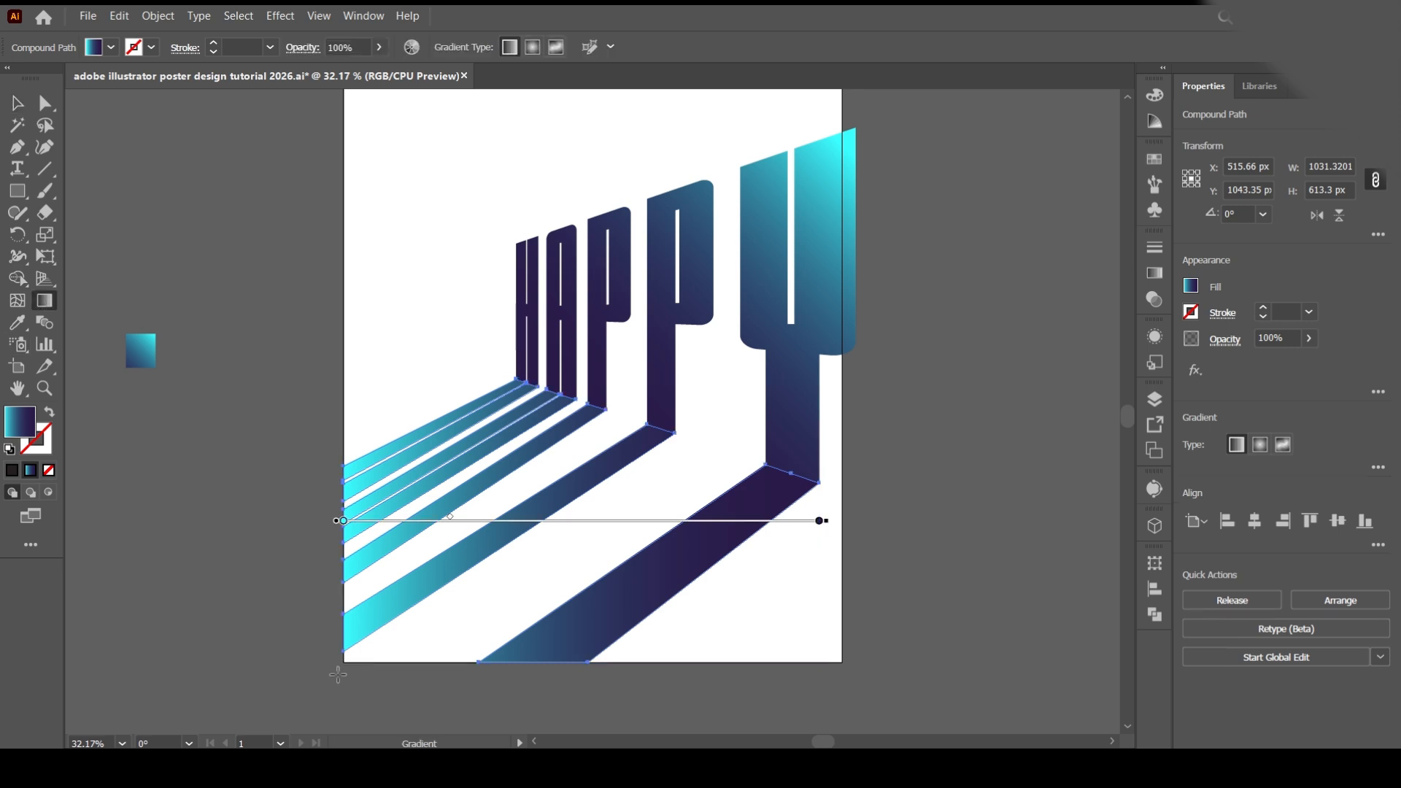
left_click_drag(568, 459, 648, 424)
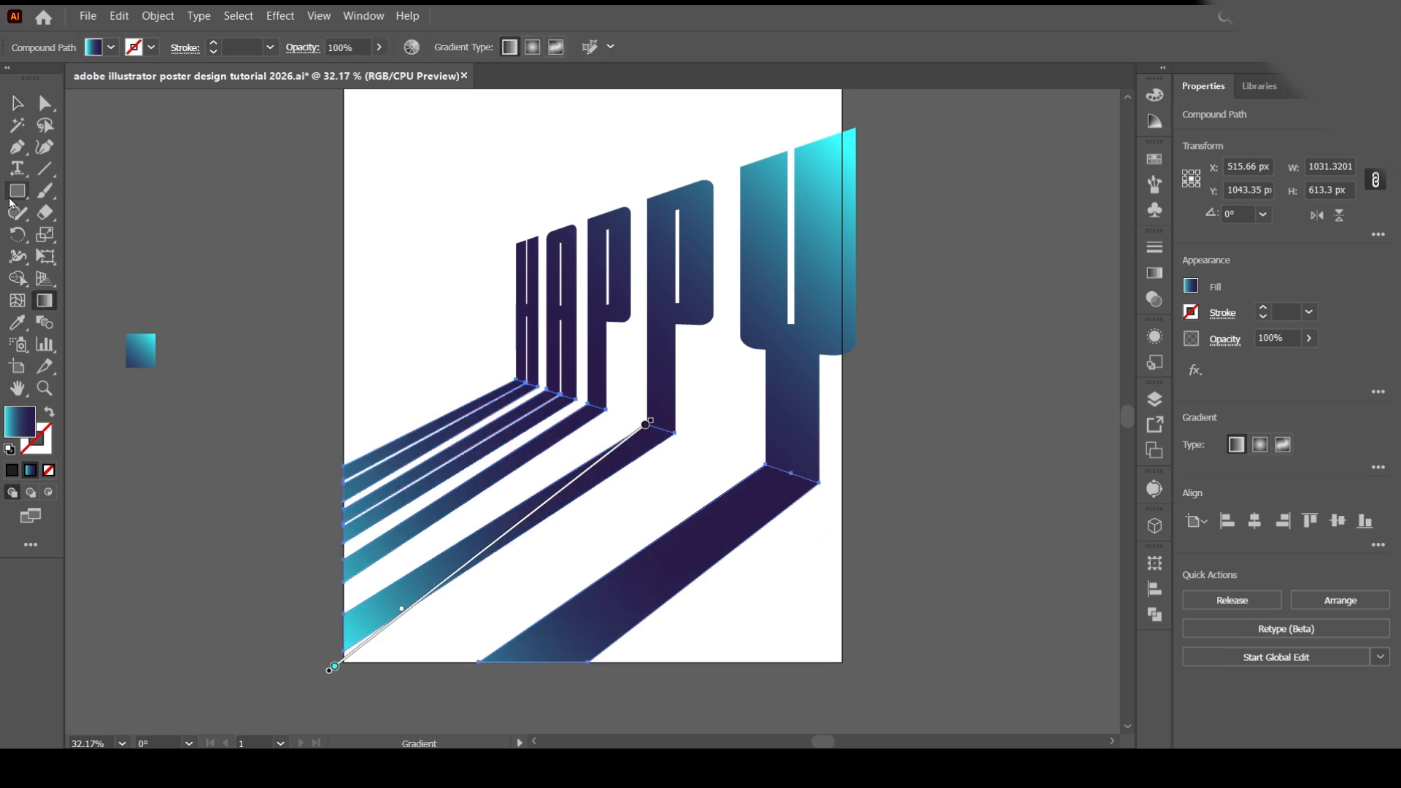
left_click(16, 104)
left_click(235, 197)
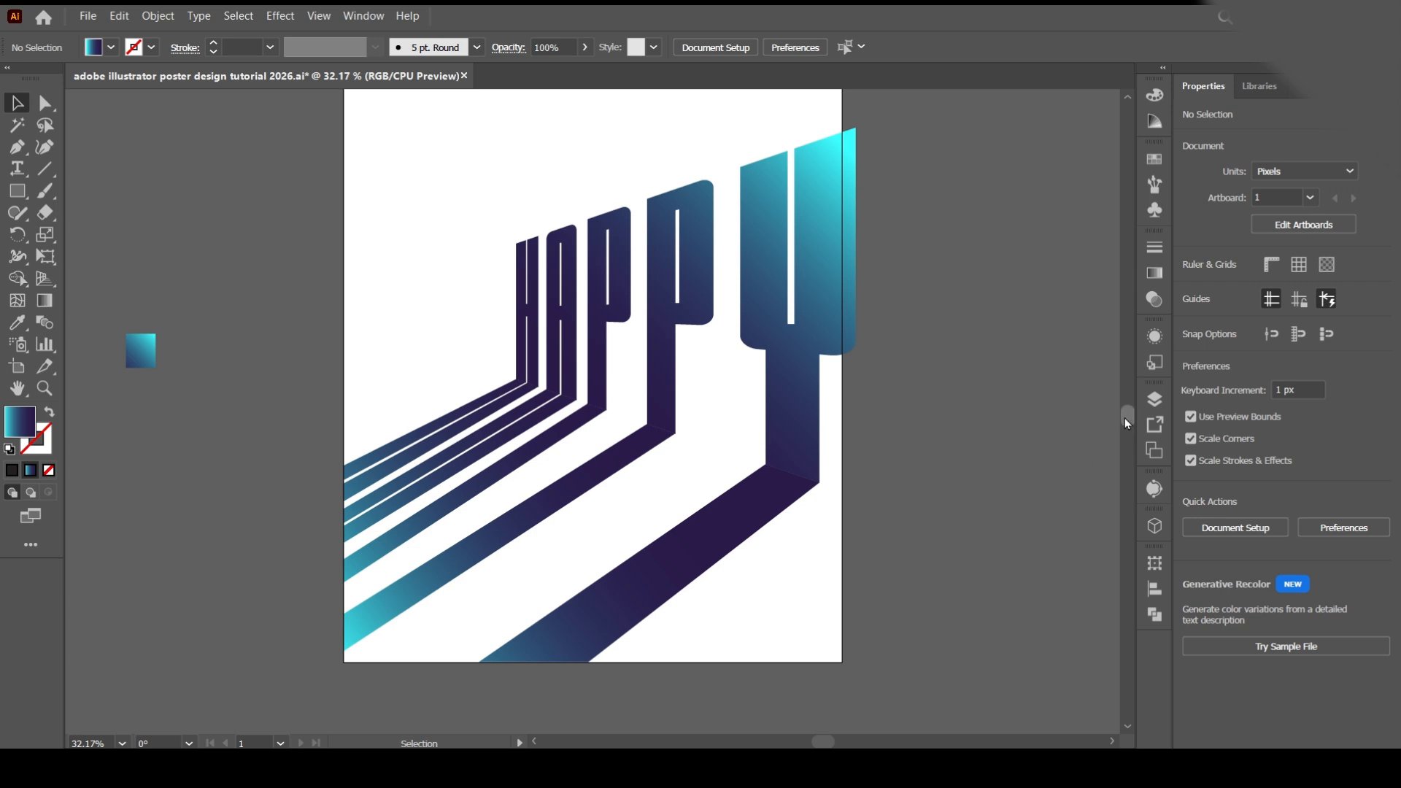
Step: Place the cut-out photo of the crouching man from Downloads and position it in front of the A and first P
scroll(1123, 418, "up", 3)
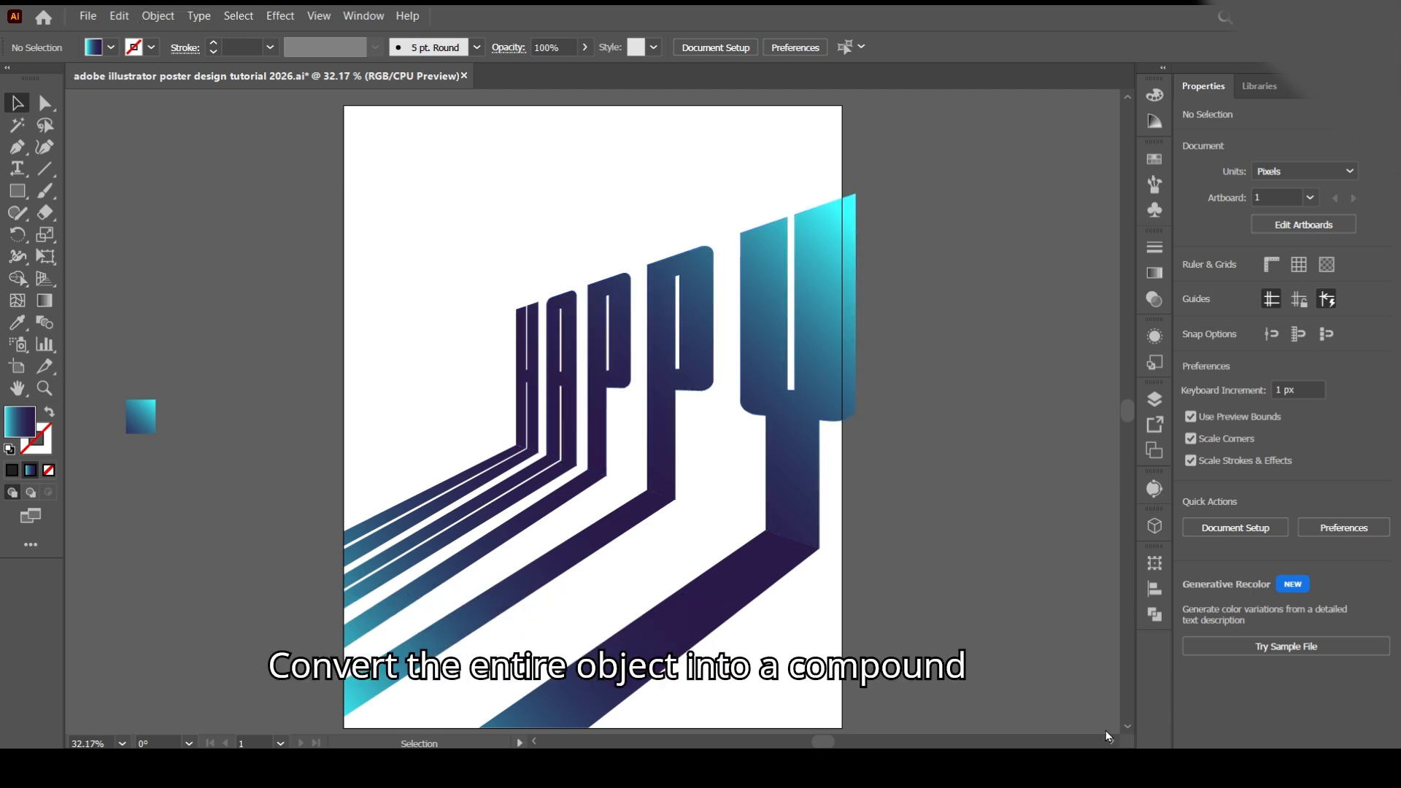
left_click(87, 15)
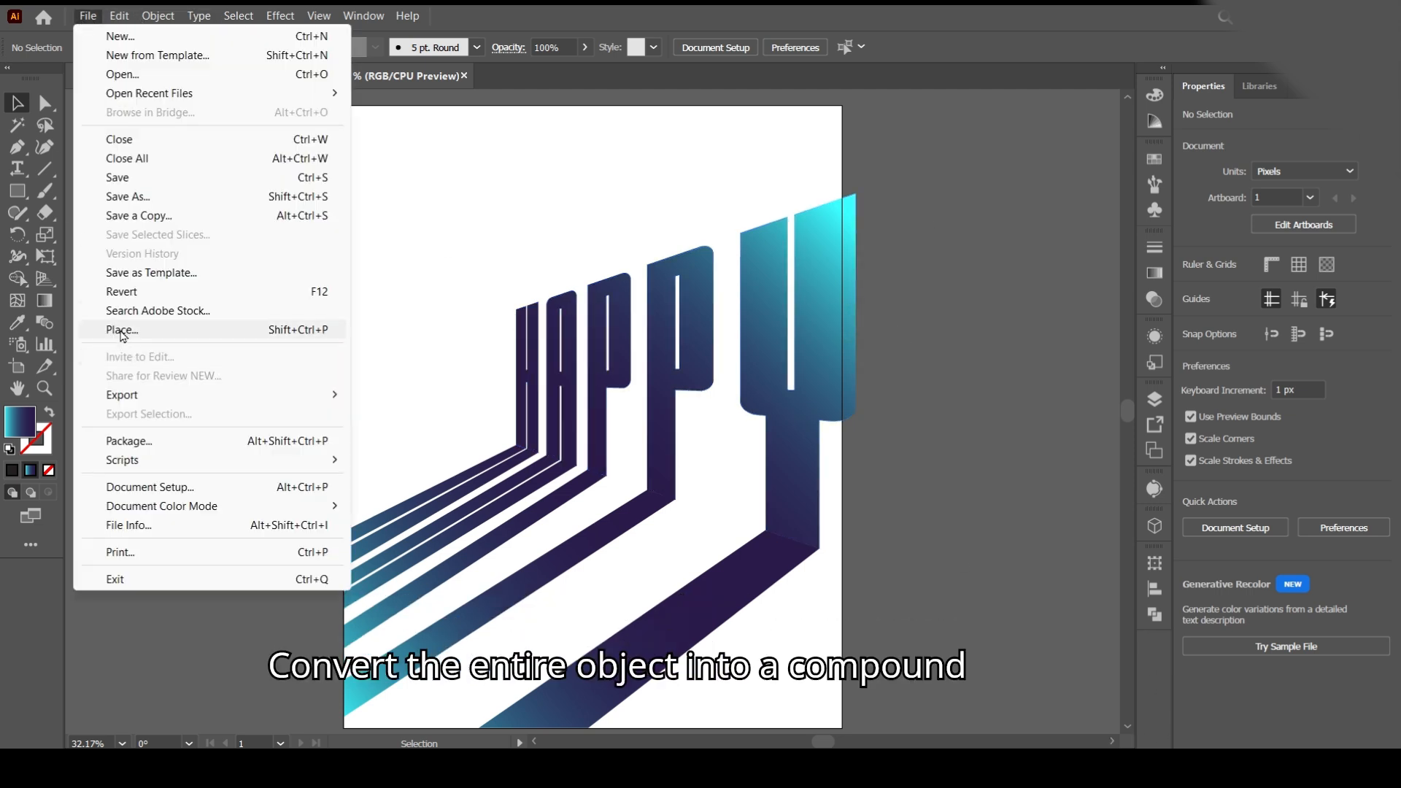
left_click(120, 328)
left_click(82, 209)
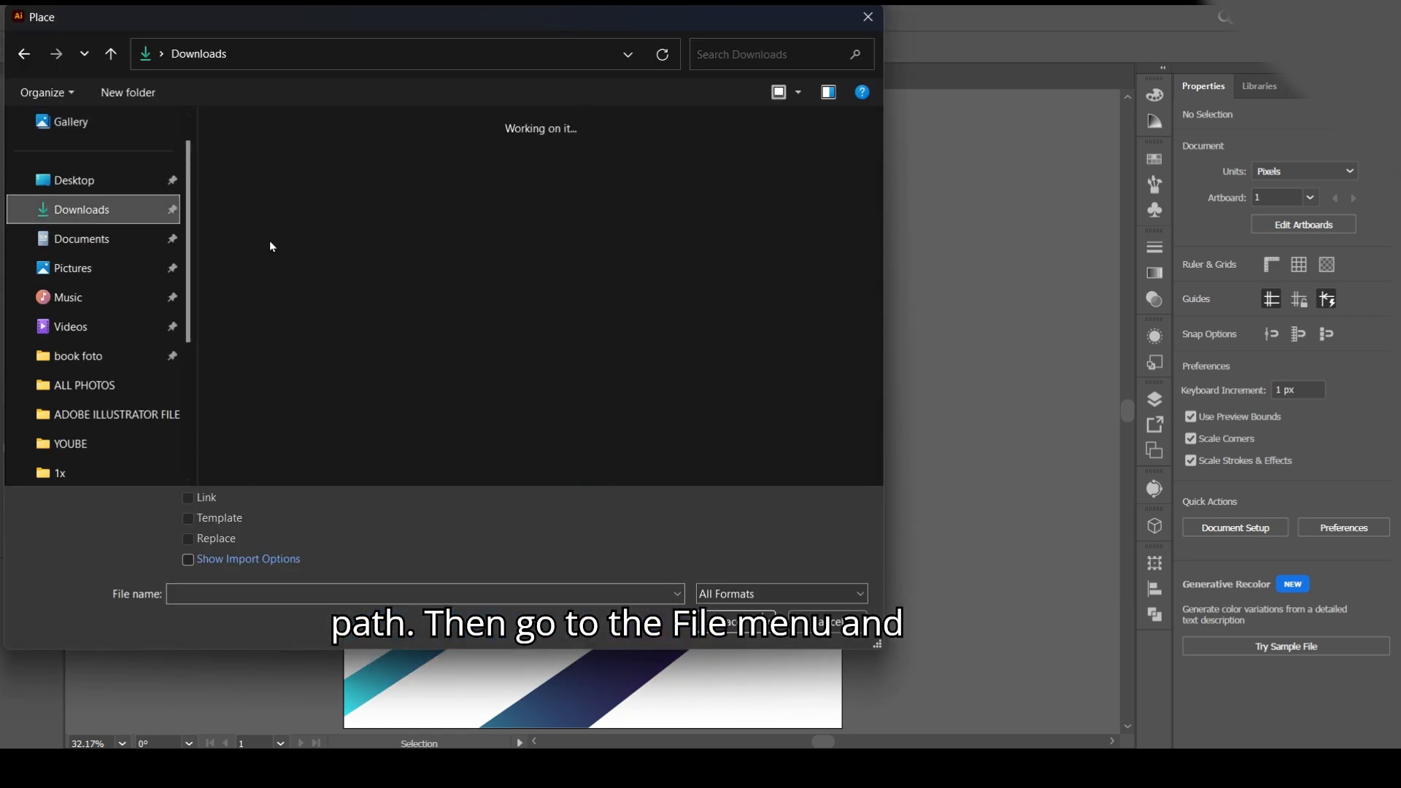
double_click(355, 222)
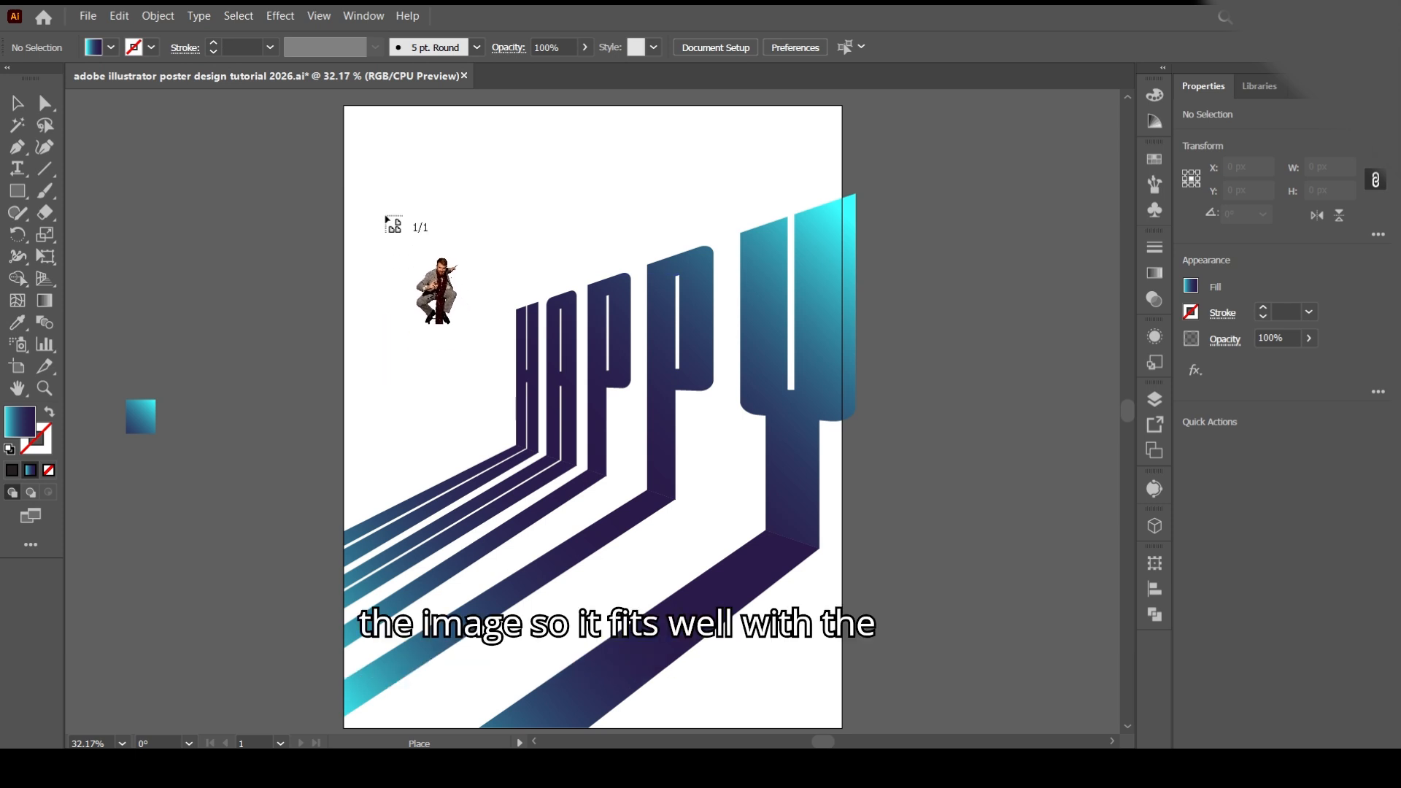
left_click_drag(384, 215, 513, 413)
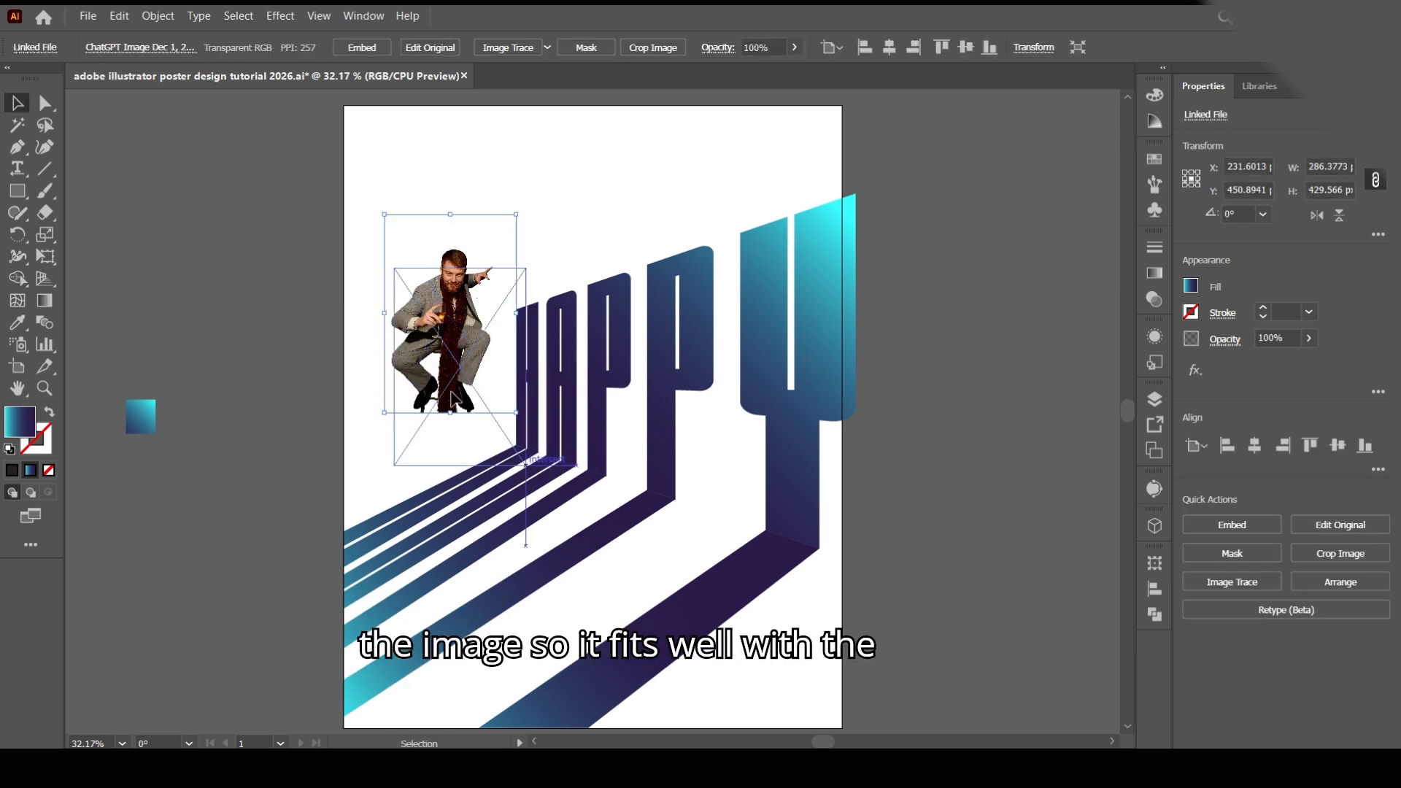
left_click_drag(448, 326, 560, 474)
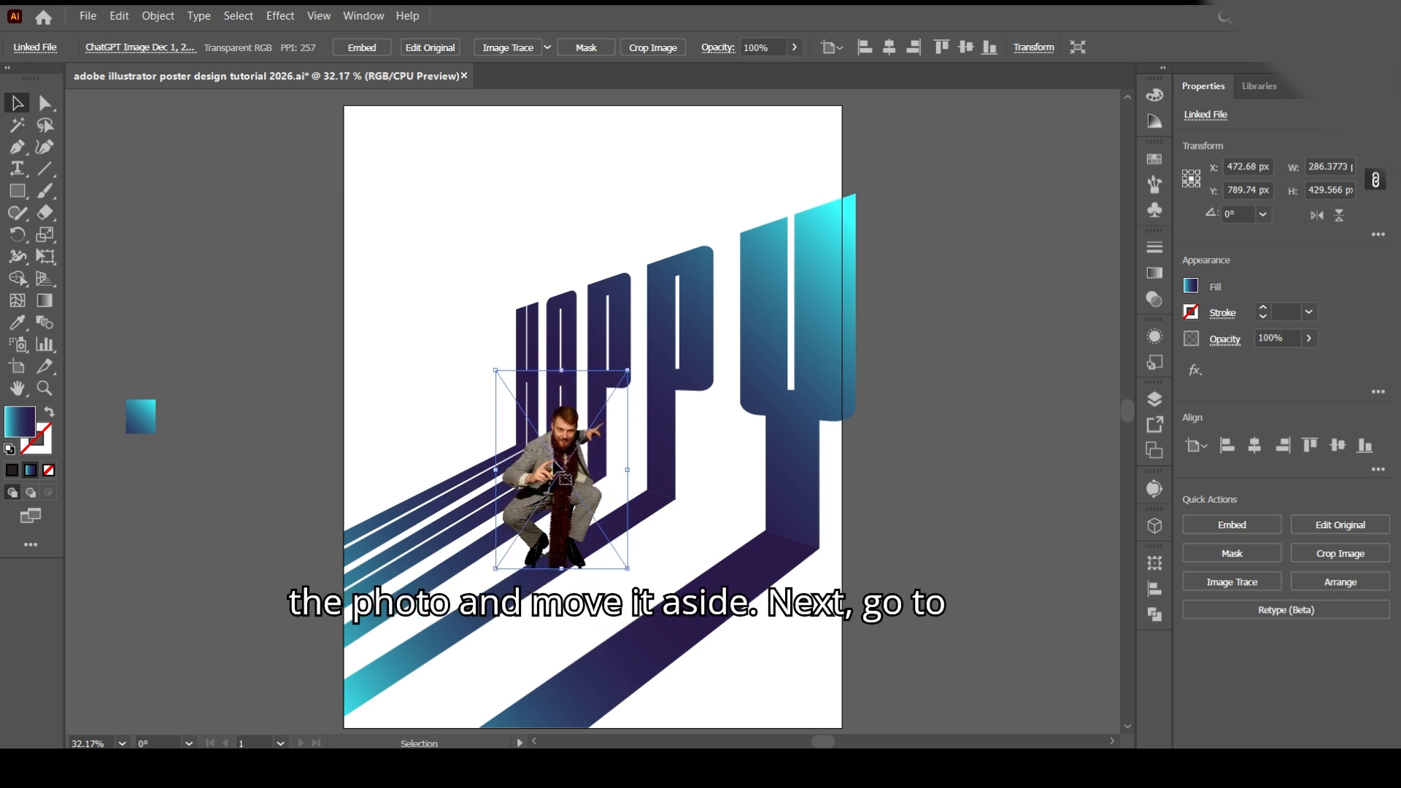
Step: Duplicate the man's photo beside the artboard's right edge and image-trace the copy with the Silhouettes preset
left_click_drag(974, 575, 973, 523)
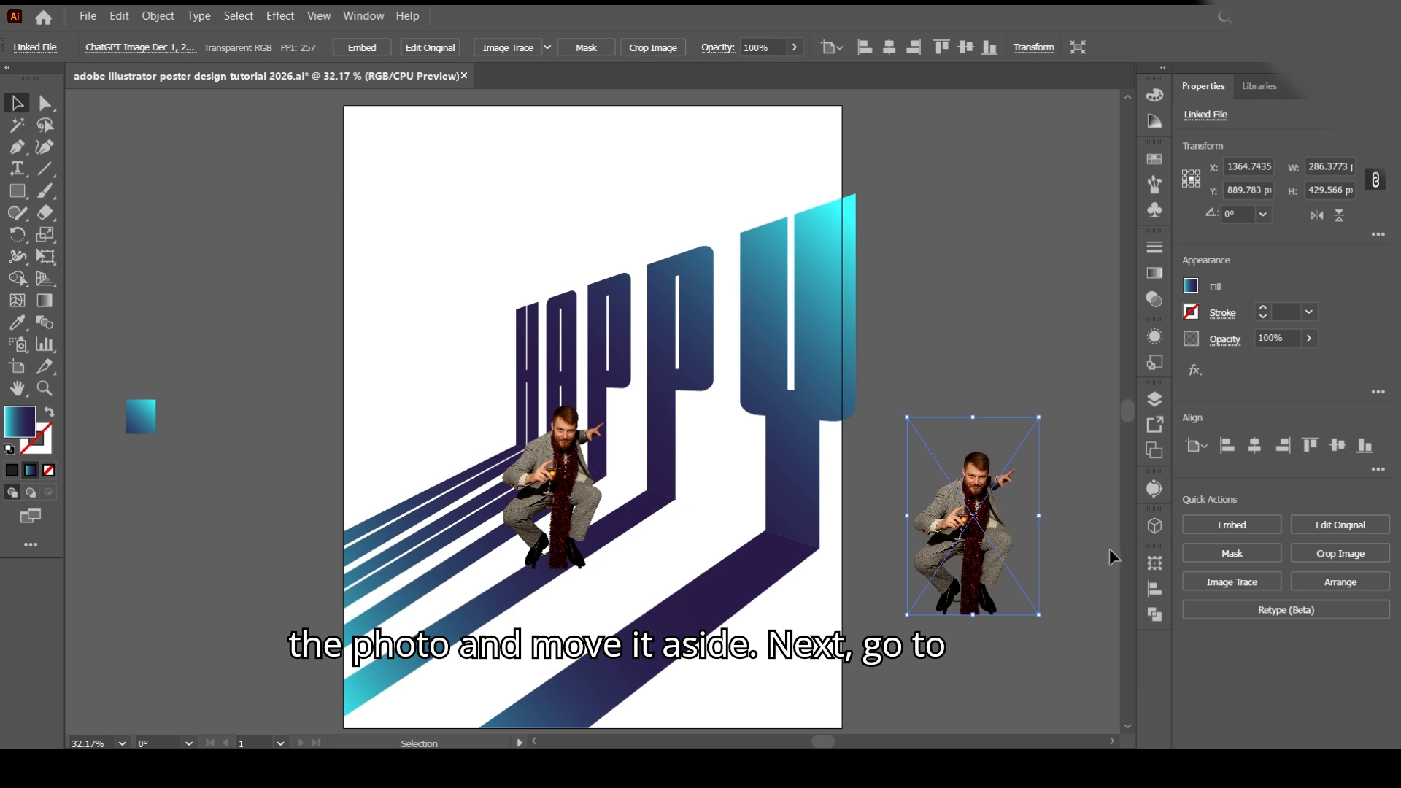
left_click(1154, 489)
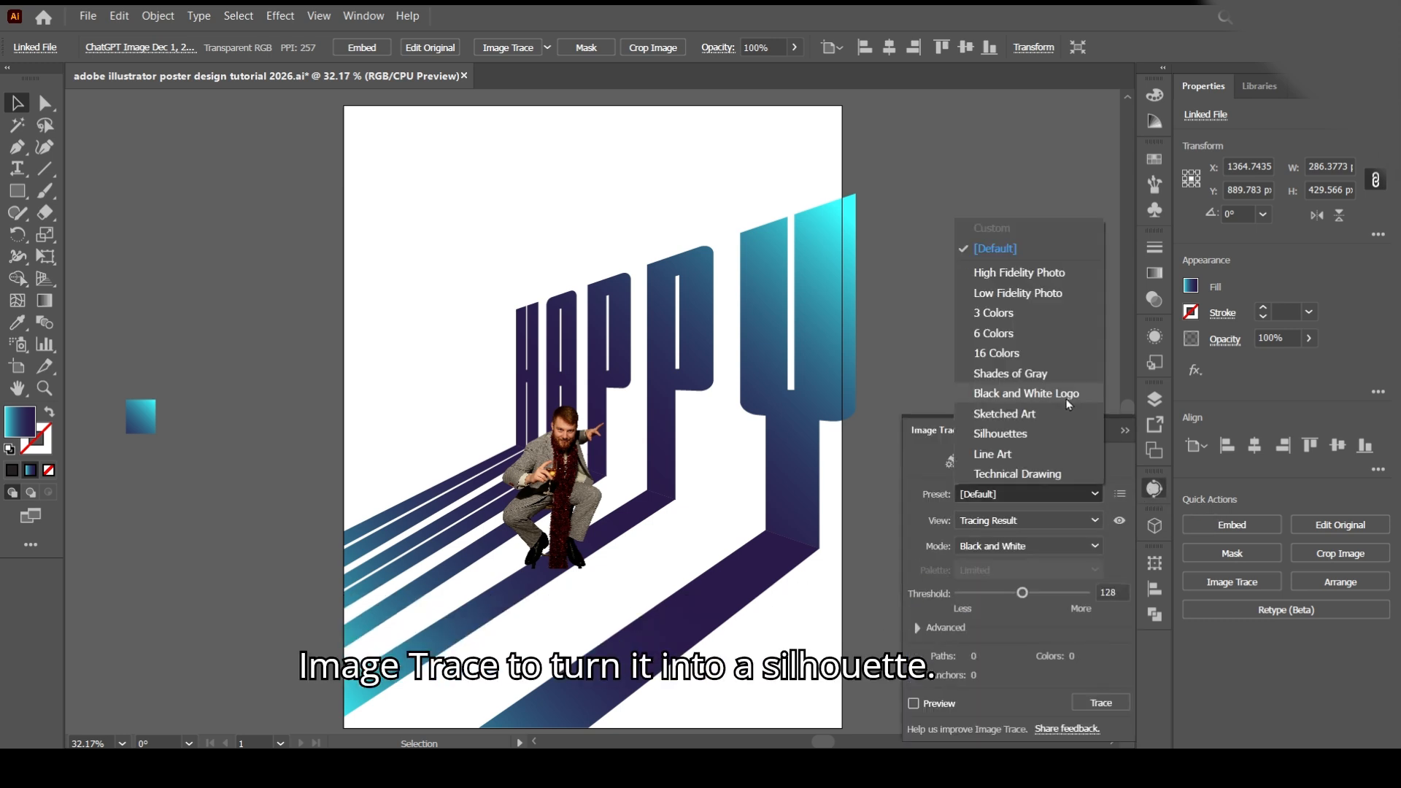
left_click(1044, 433)
left_click(1122, 433)
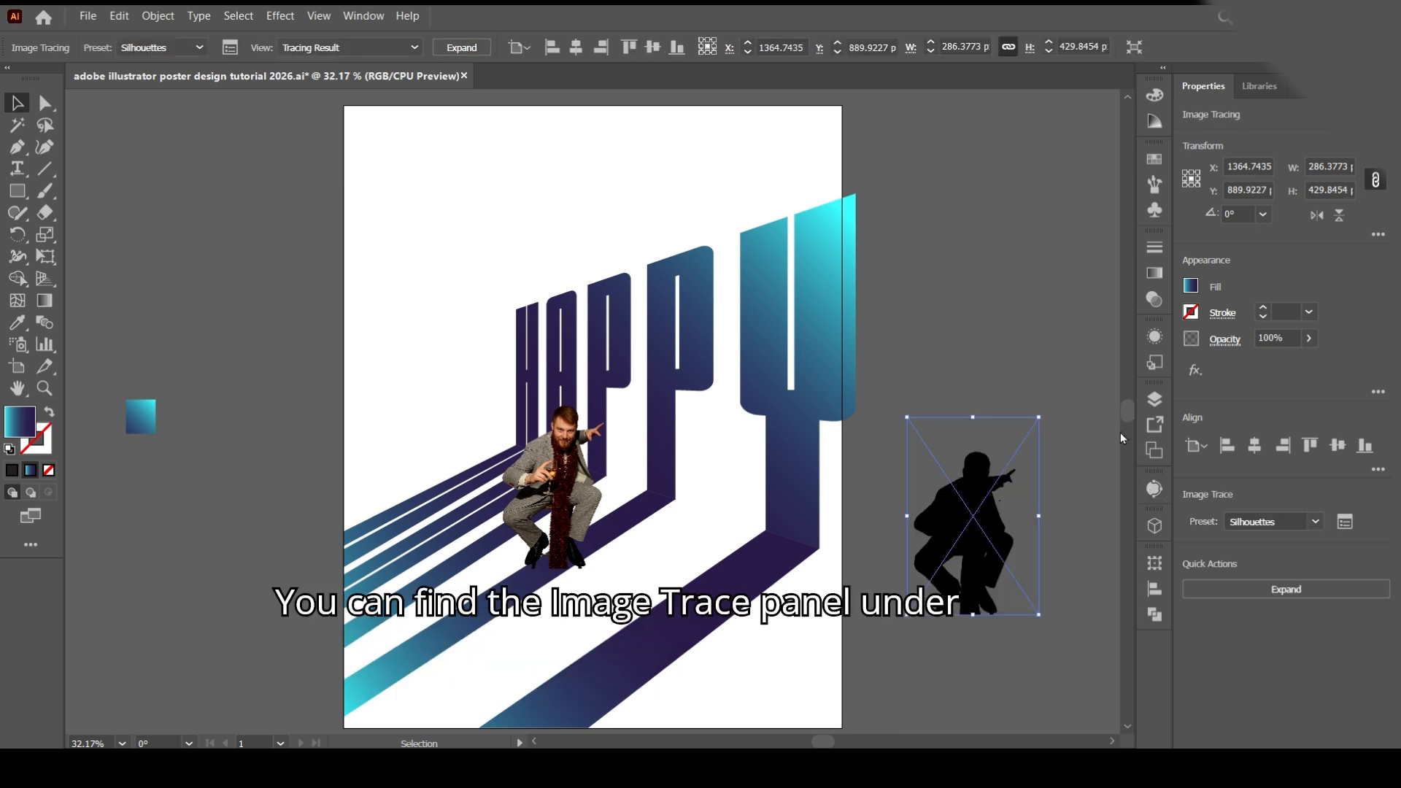
left_click_drag(980, 583, 989, 442)
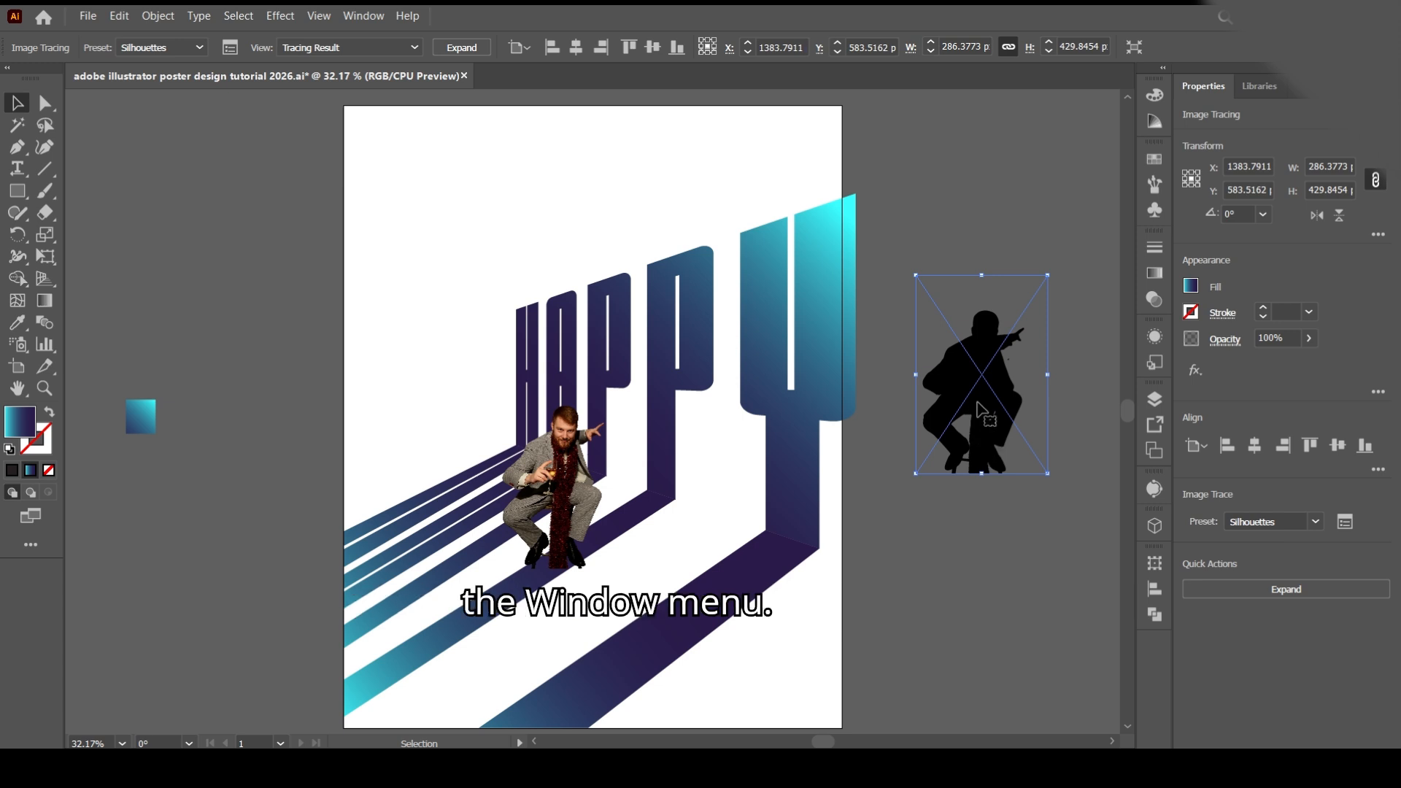
Step: Expand the traced silhouette into vector shapes and ungroup it
left_click(159, 16)
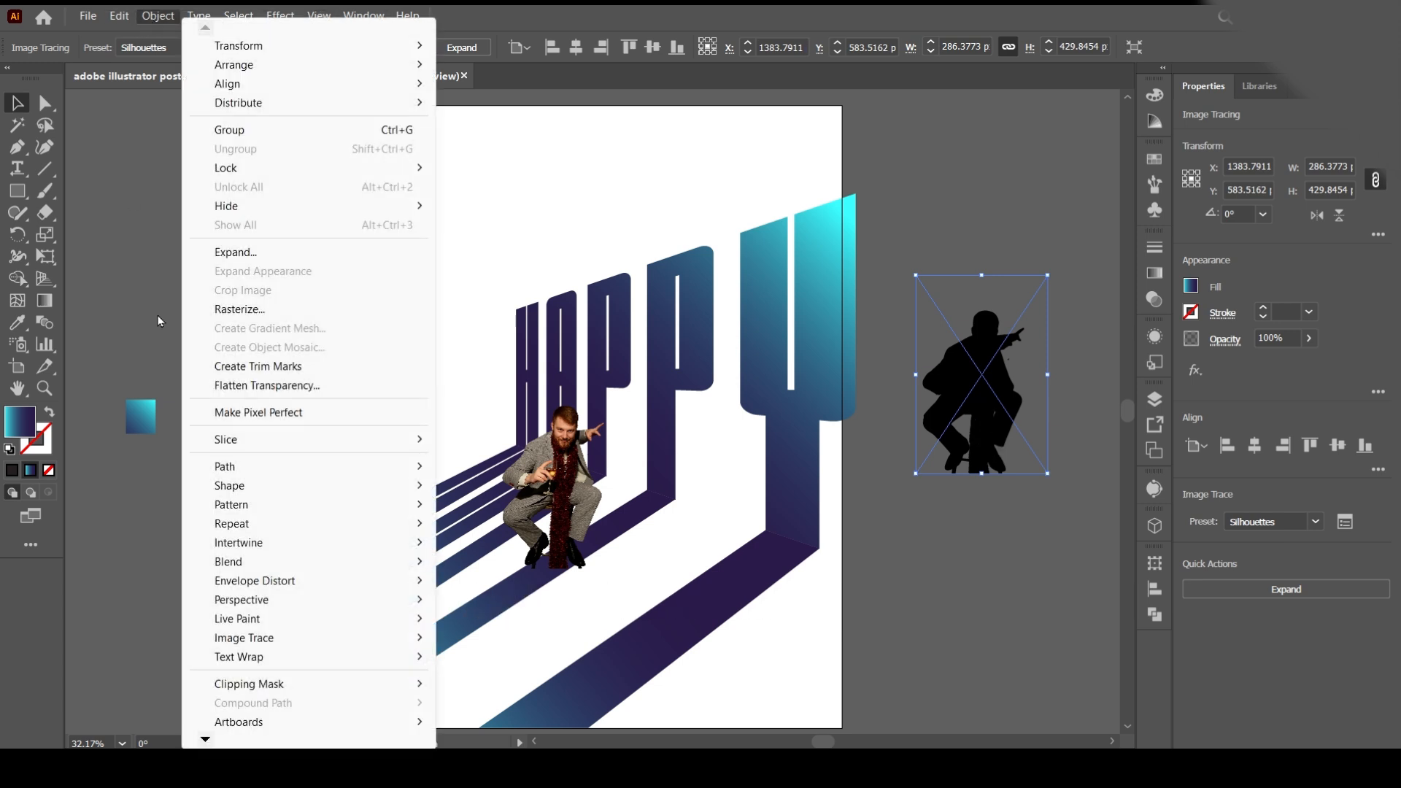
left_click(218, 257)
left_click(652, 487)
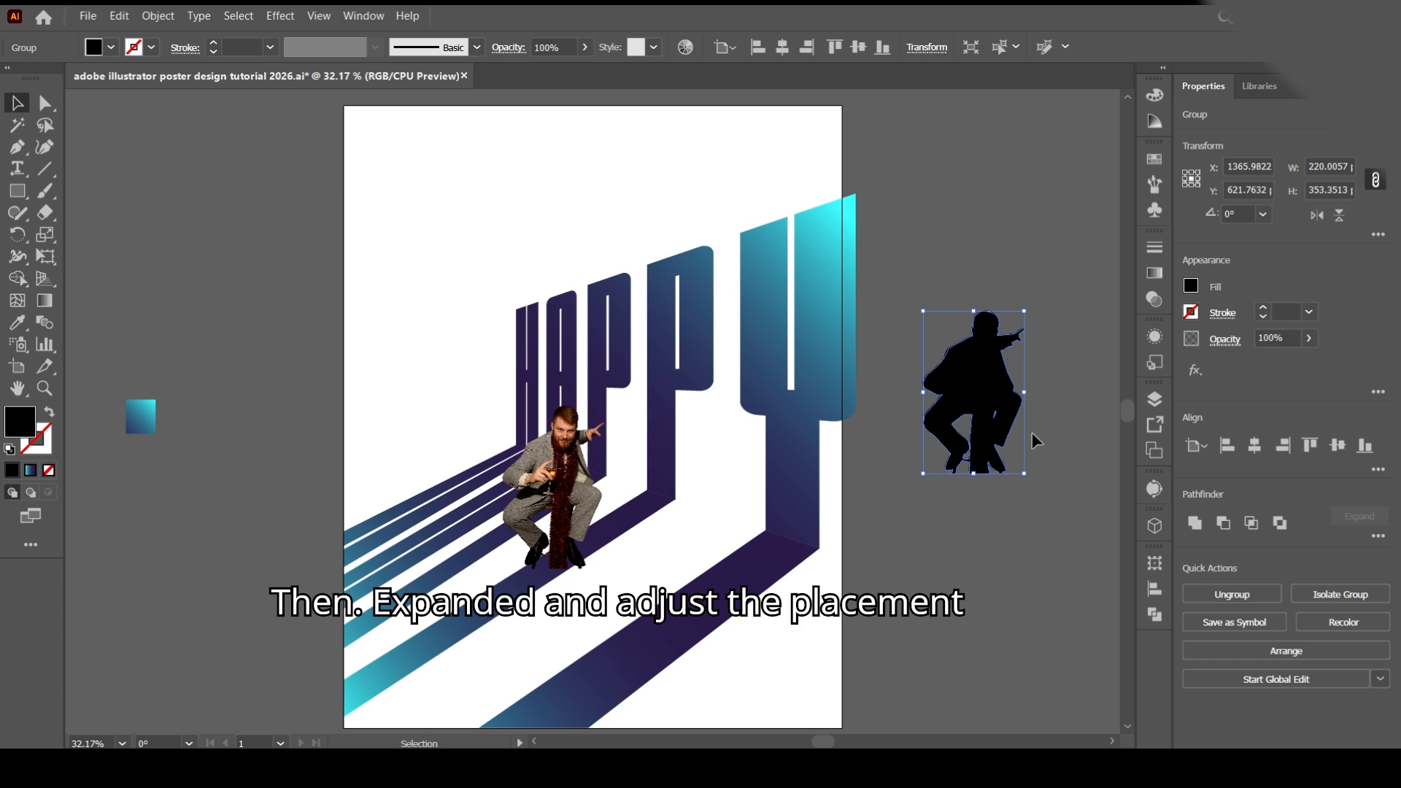
right_click(991, 401)
left_click(1028, 561)
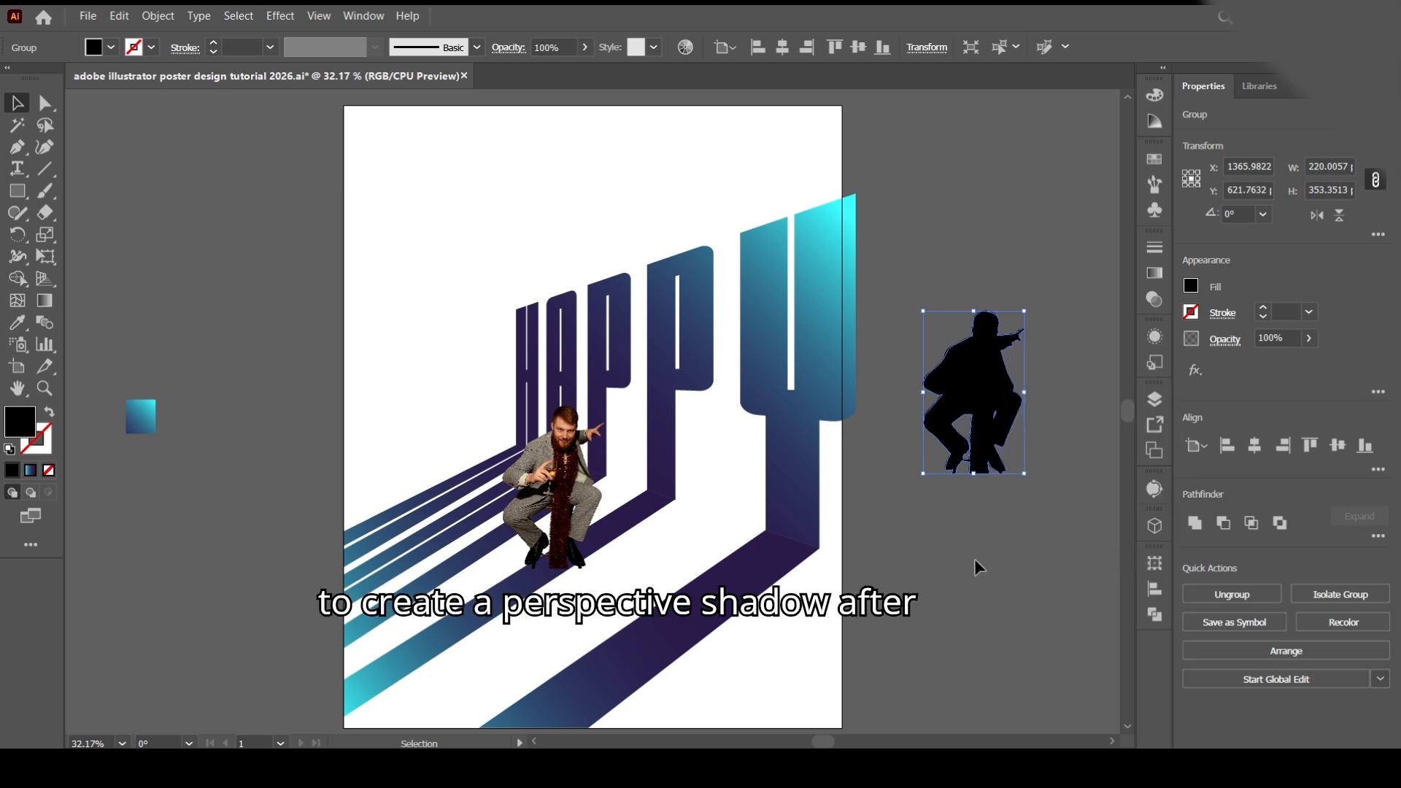
Step: Move the man's photo off the artboard's left side and place the black silhouette over the A and both Ps
left_click_drag(566, 491, 295, 486)
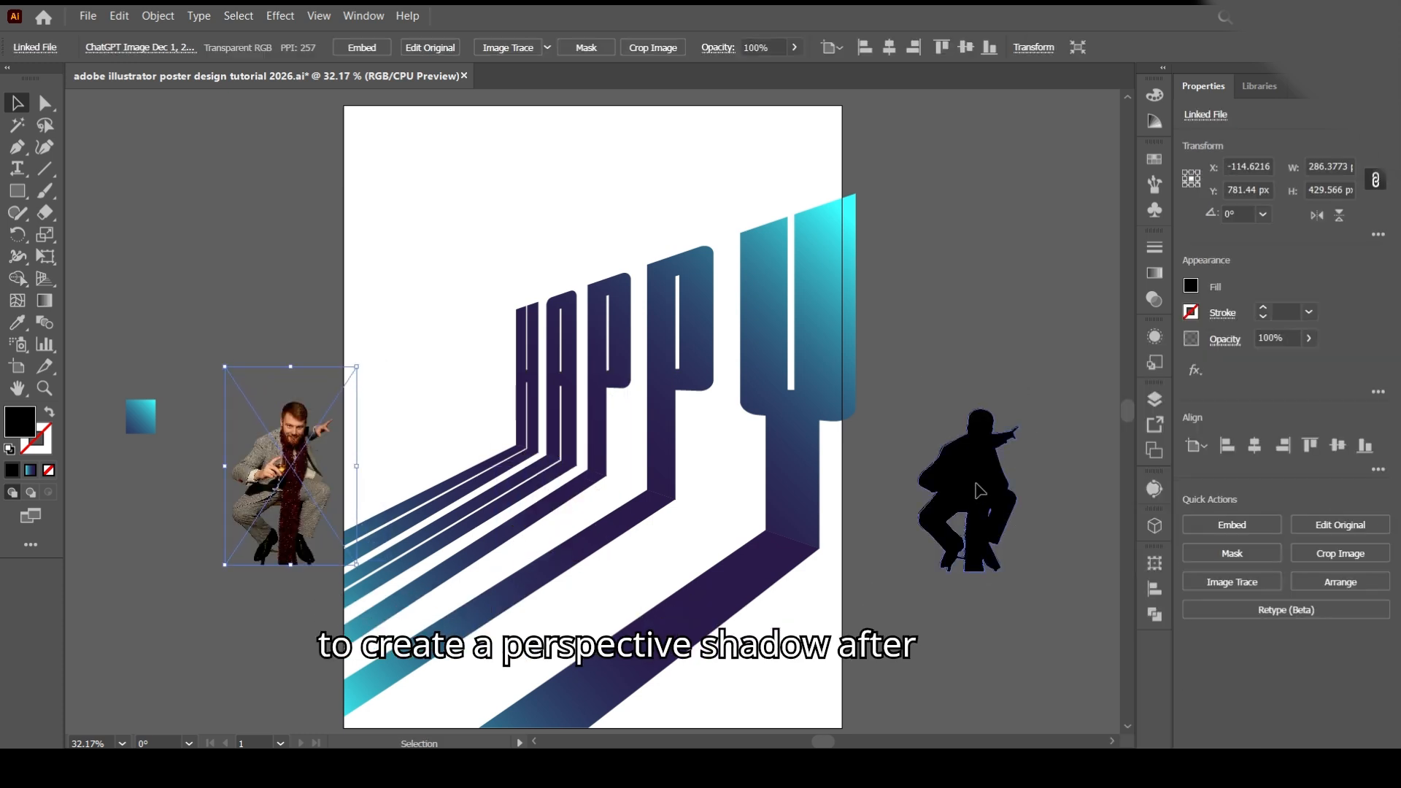
left_click_drag(978, 482, 610, 418)
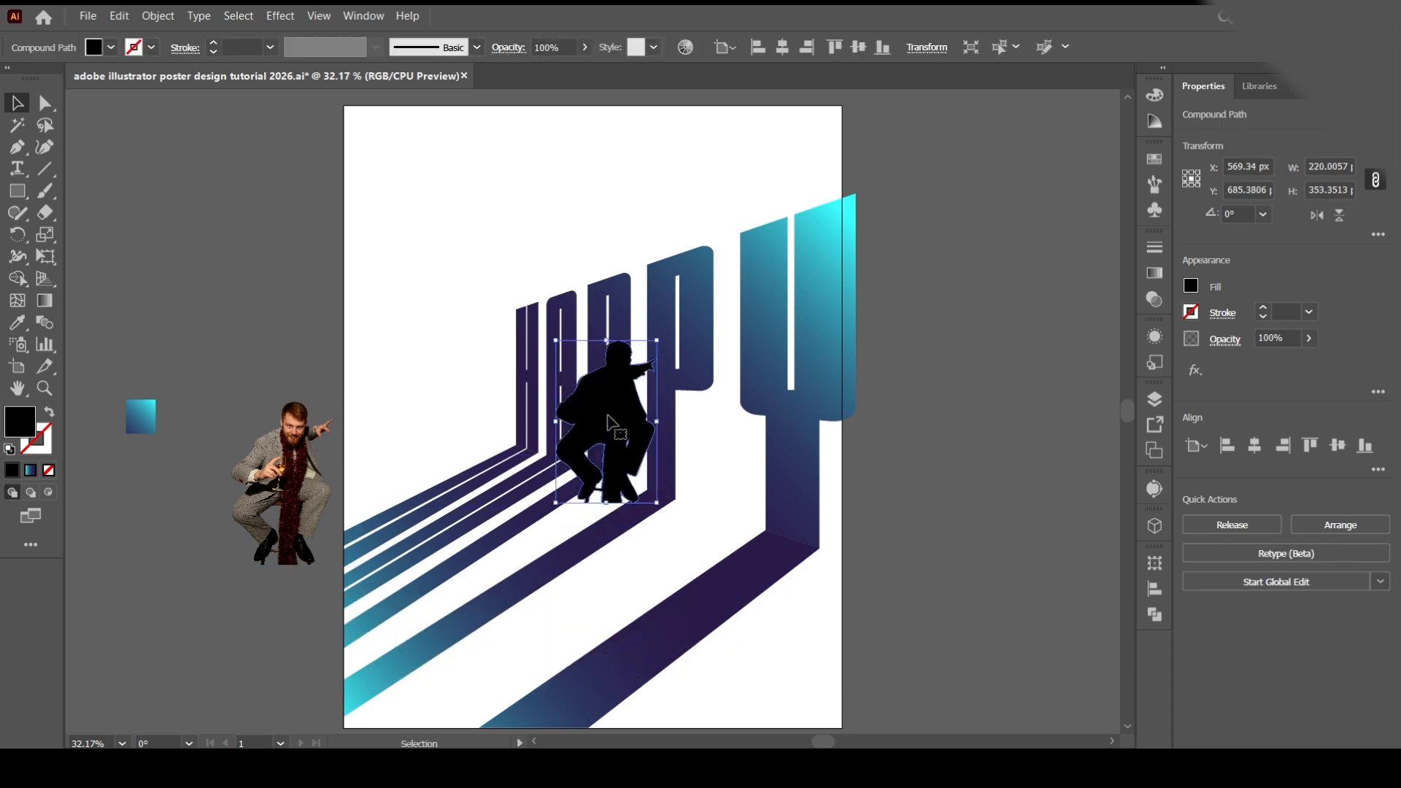
left_click(710, 340)
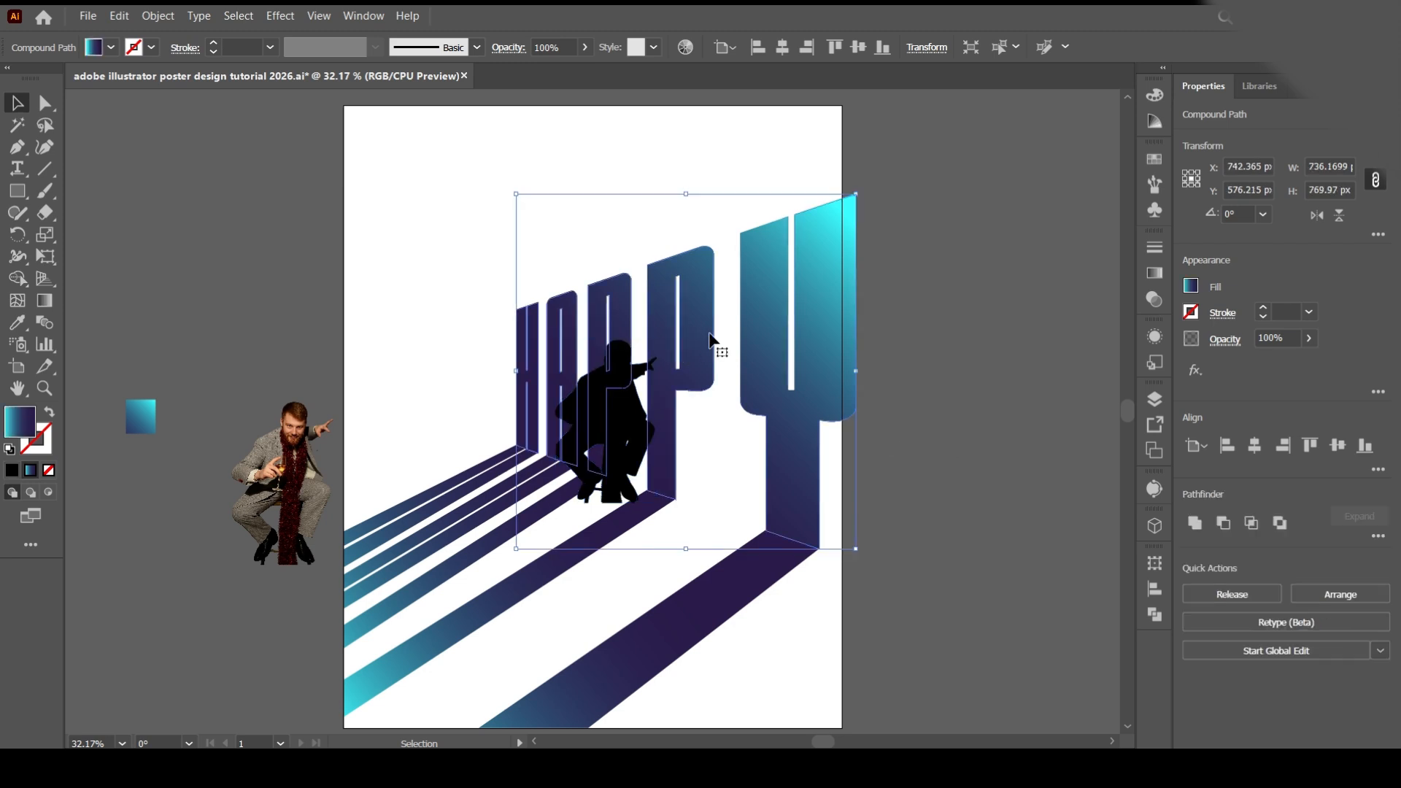
right_click(709, 340)
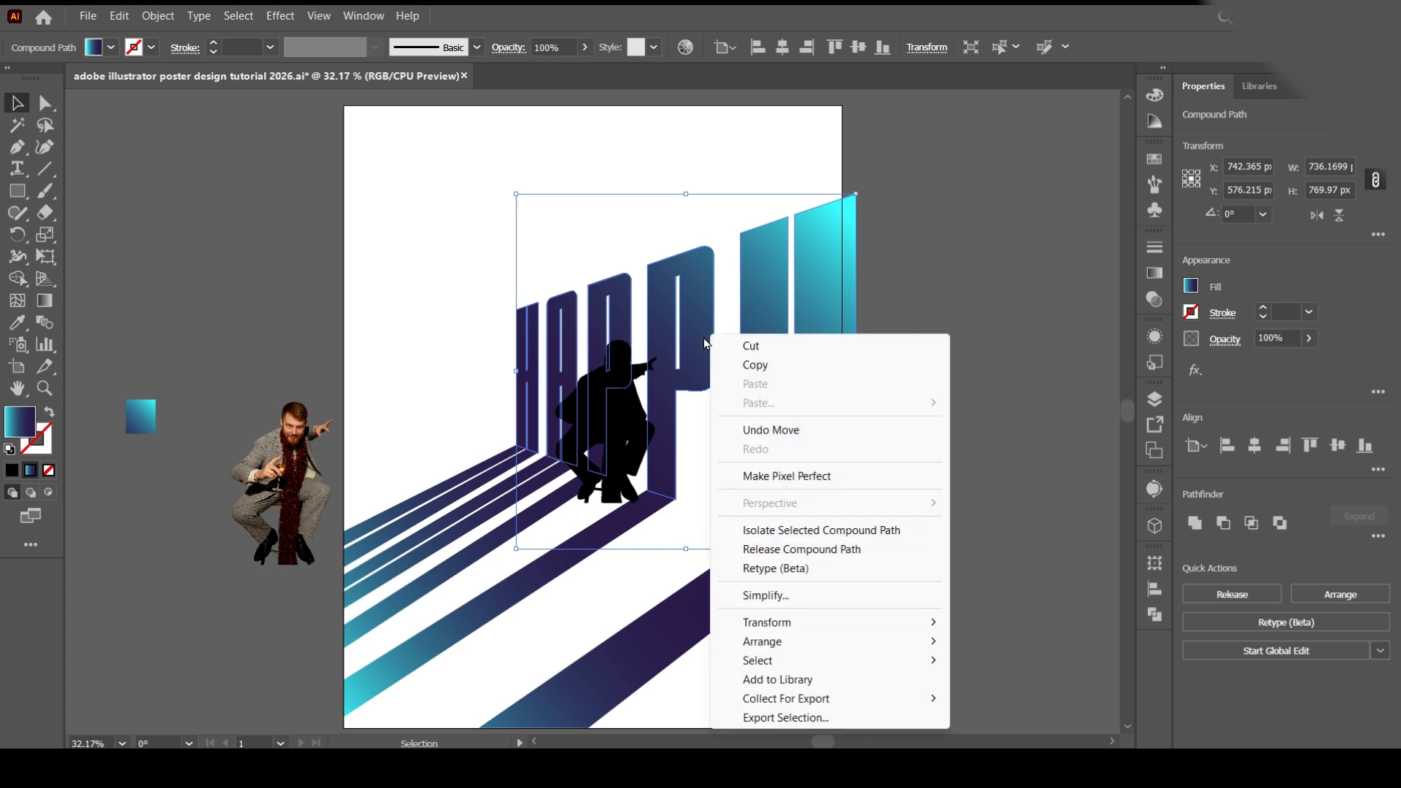
left_click(949, 432)
left_click(948, 432)
left_click(632, 425)
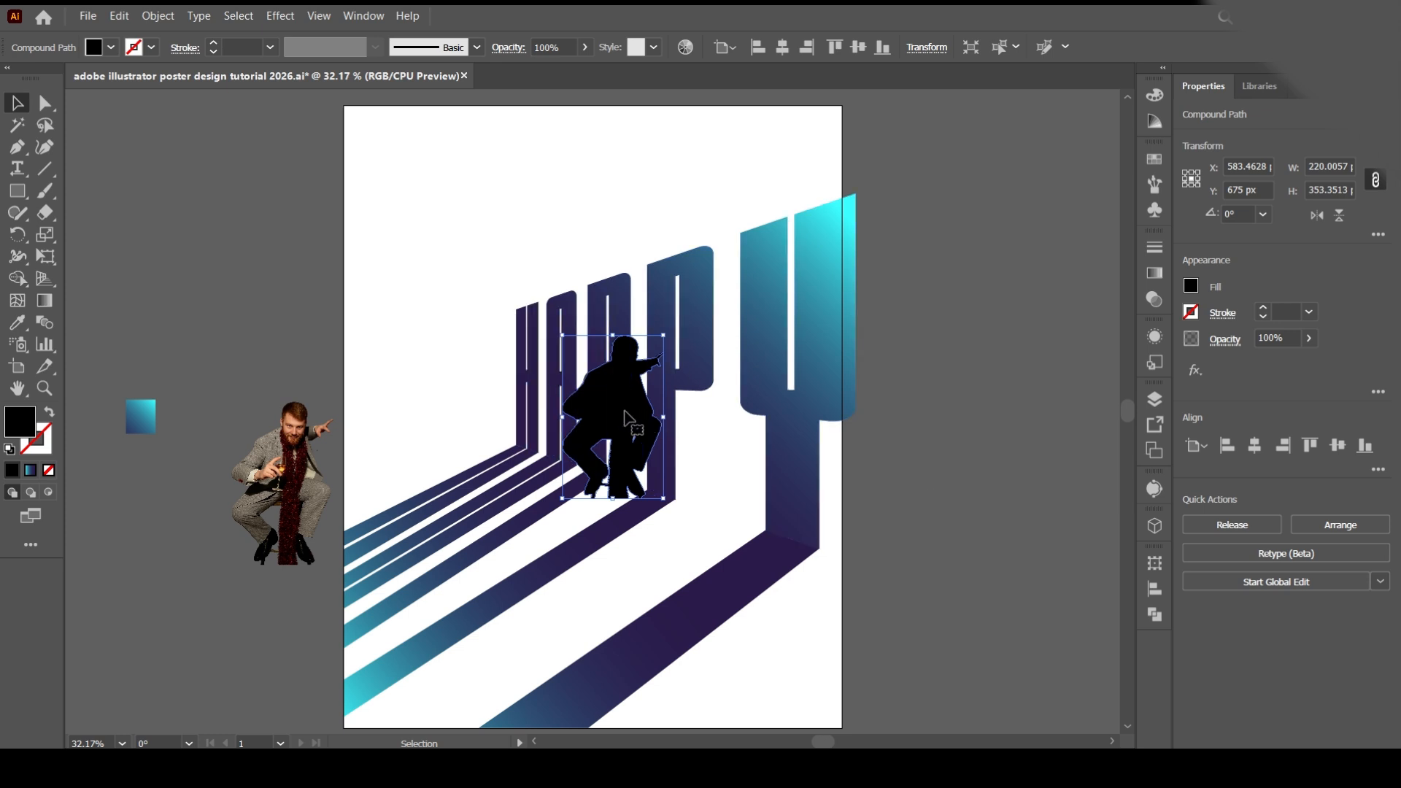
Step: Bring the HAPPY lettering to the front so it is stacked above the silhouette
left_click(737, 390)
left_click(646, 413)
right_click(712, 354)
mouse_move(912, 661)
left_click(999, 661)
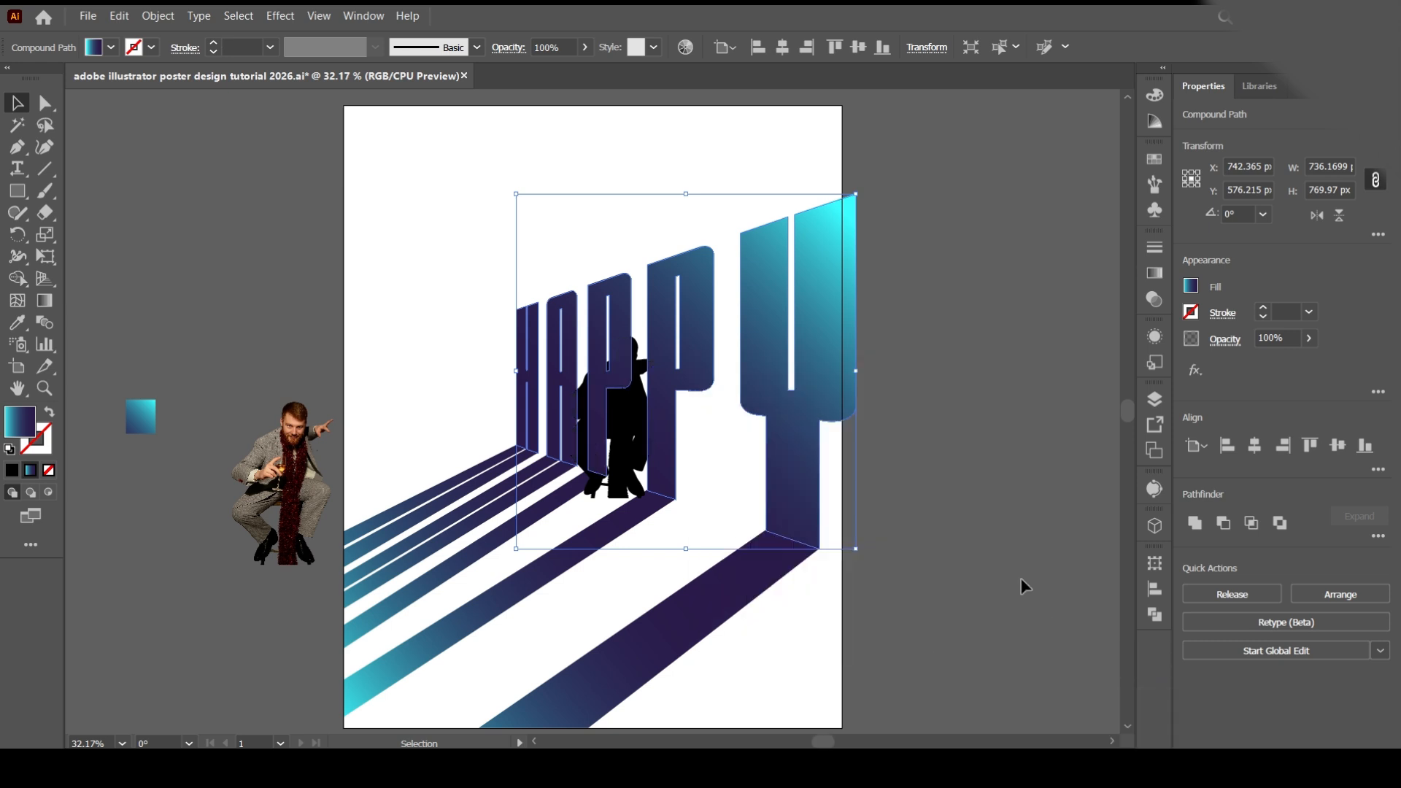
left_click(1025, 586)
Step: Make a clipping mask from the silhouette and the HAPPY lettering so the letters clip the silhouette
left_click(632, 407)
left_click(706, 379, "shift")
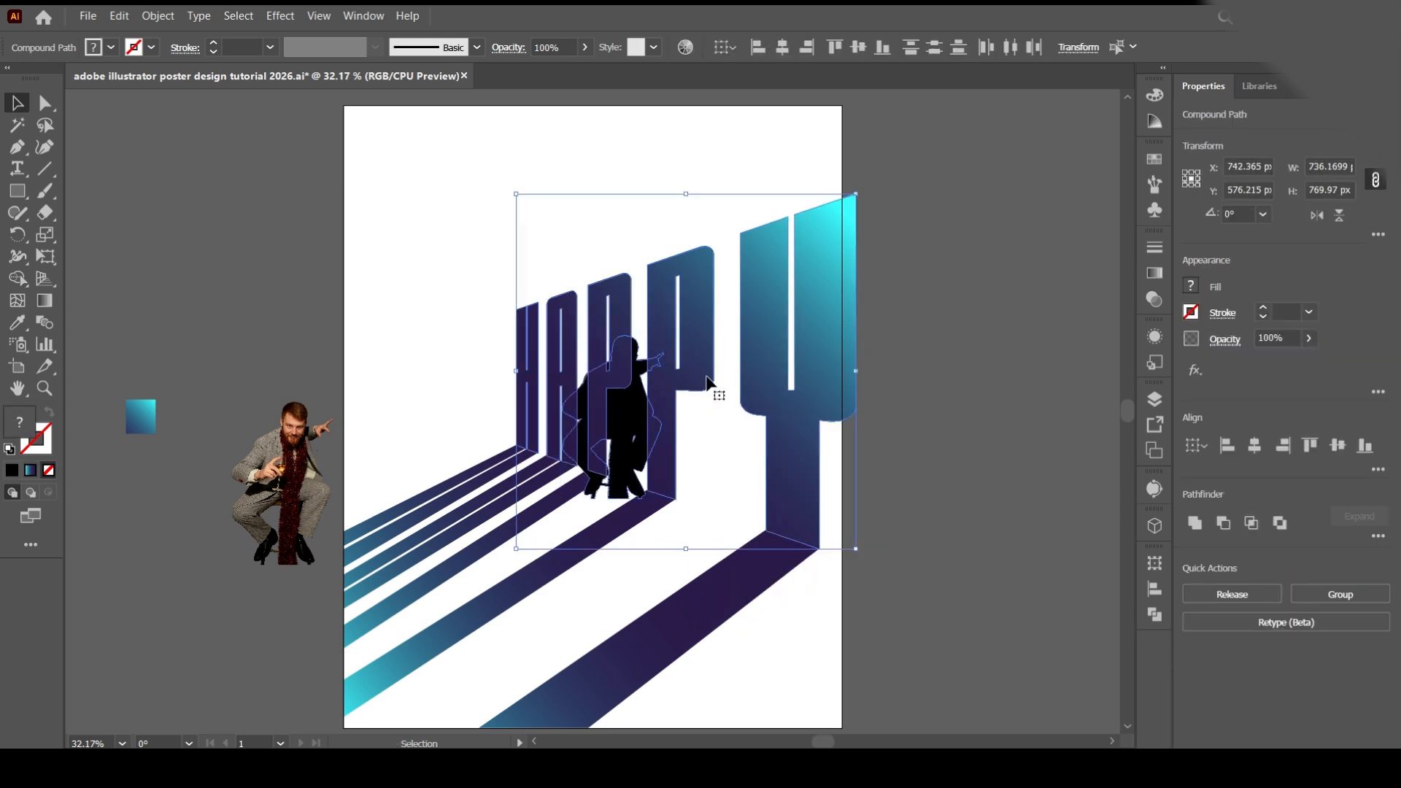
right_click(707, 381)
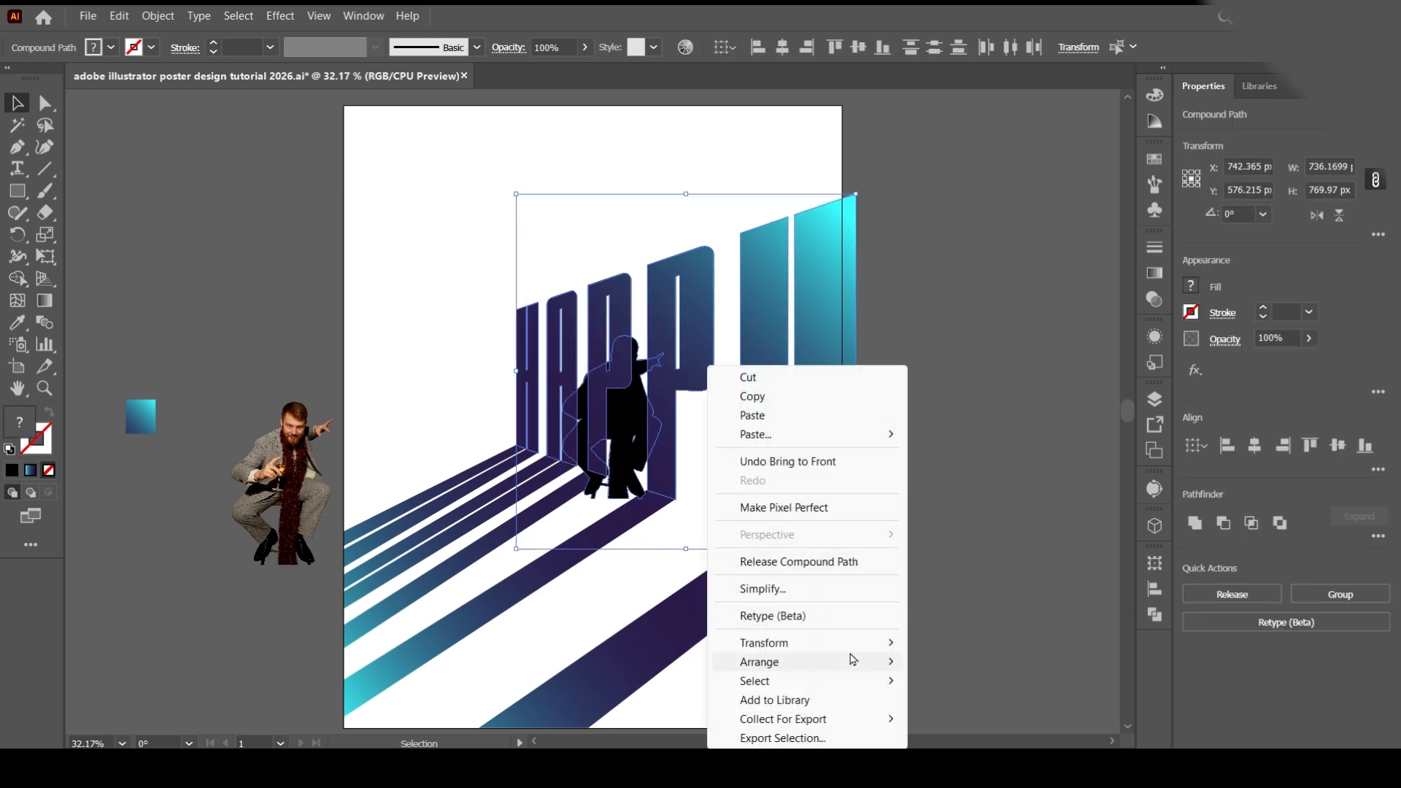
left_click(157, 15)
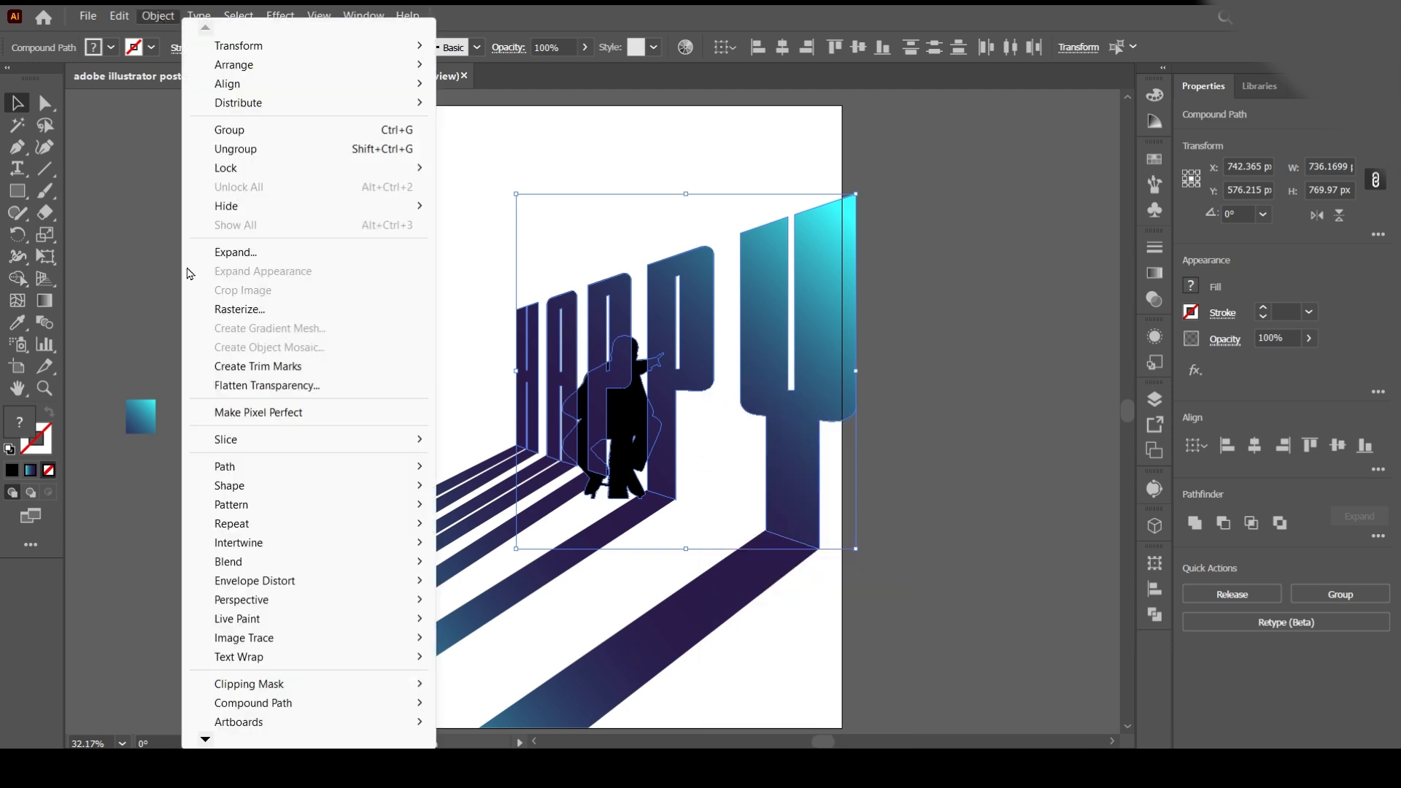
mouse_move(408, 683)
left_click(478, 684)
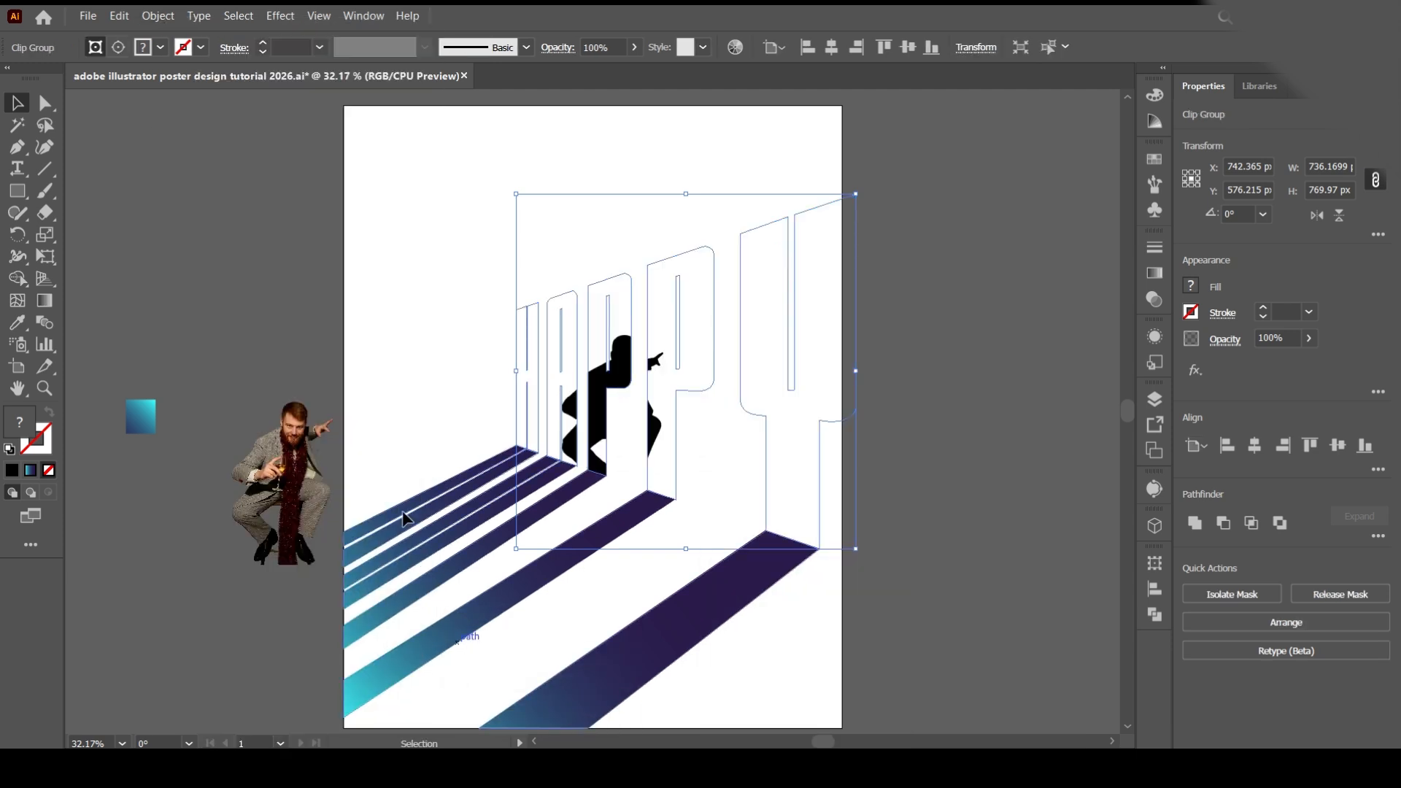
Step: Fill the clipping lettering with the cyan-to-purple gradient sampled from the small square left of the artboard
left_click(940, 460)
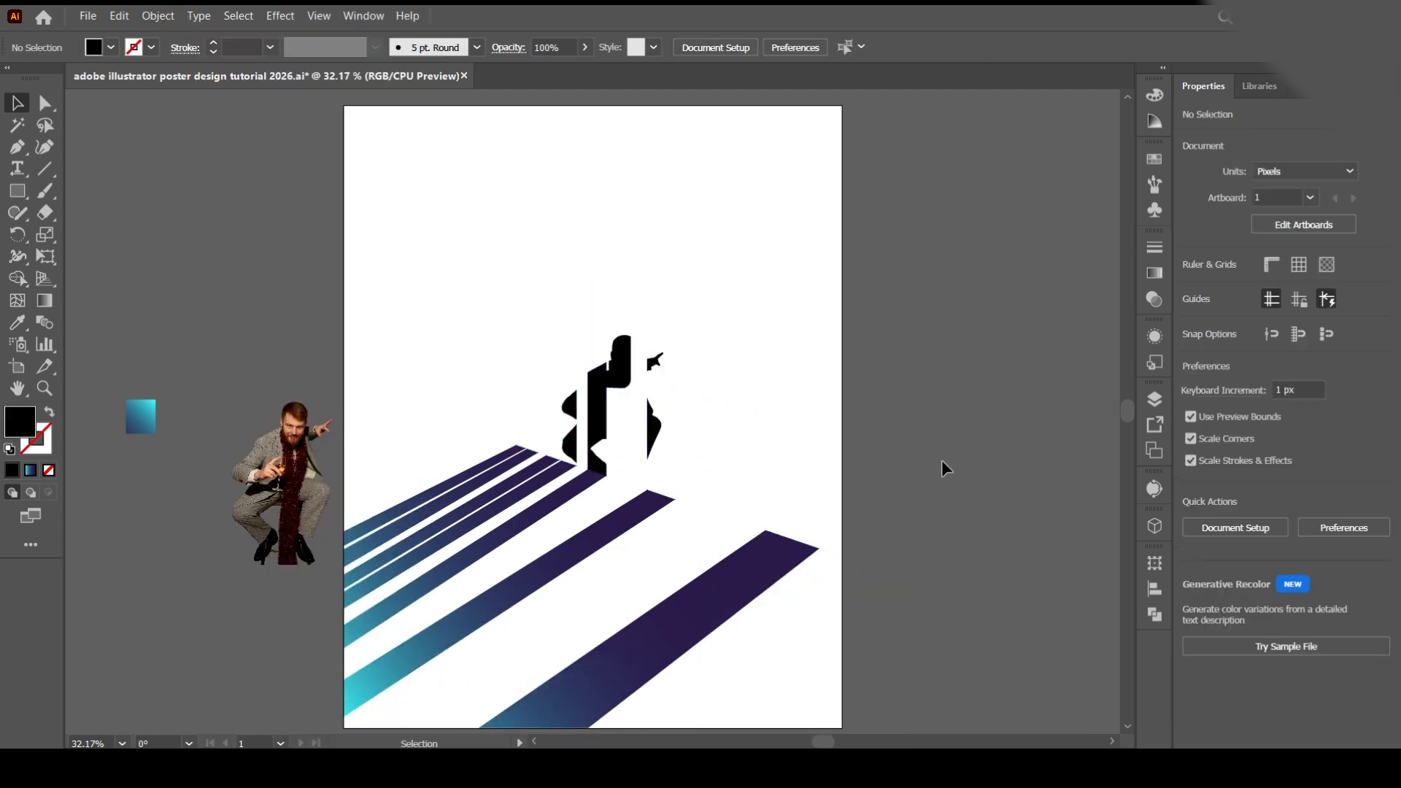
left_click(527, 383)
left_click(16, 323)
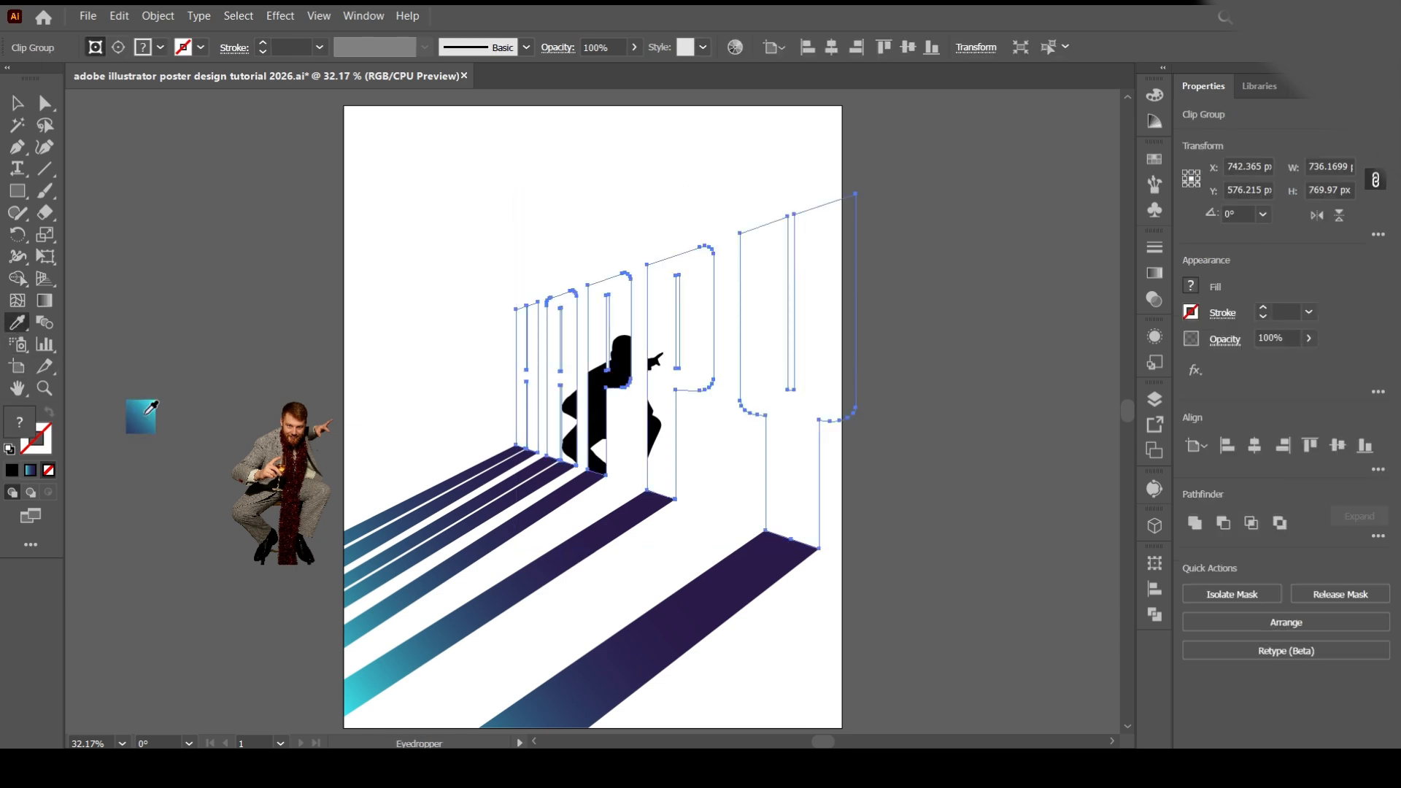
left_click(147, 414)
left_click(16, 104)
left_click(150, 229)
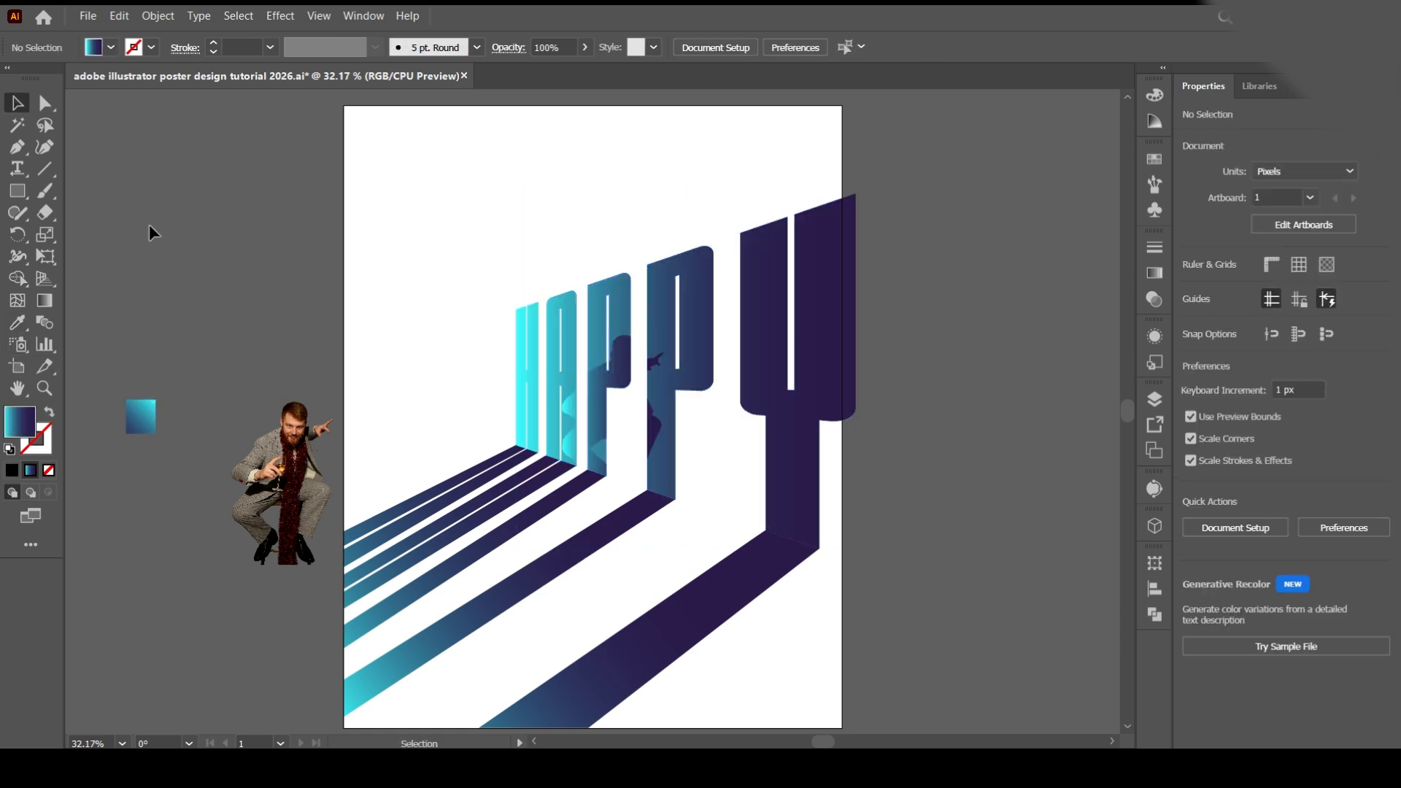
Step: Isolate the silhouette inside the clip group and fill it with black
left_click(652, 436)
double_click(632, 365)
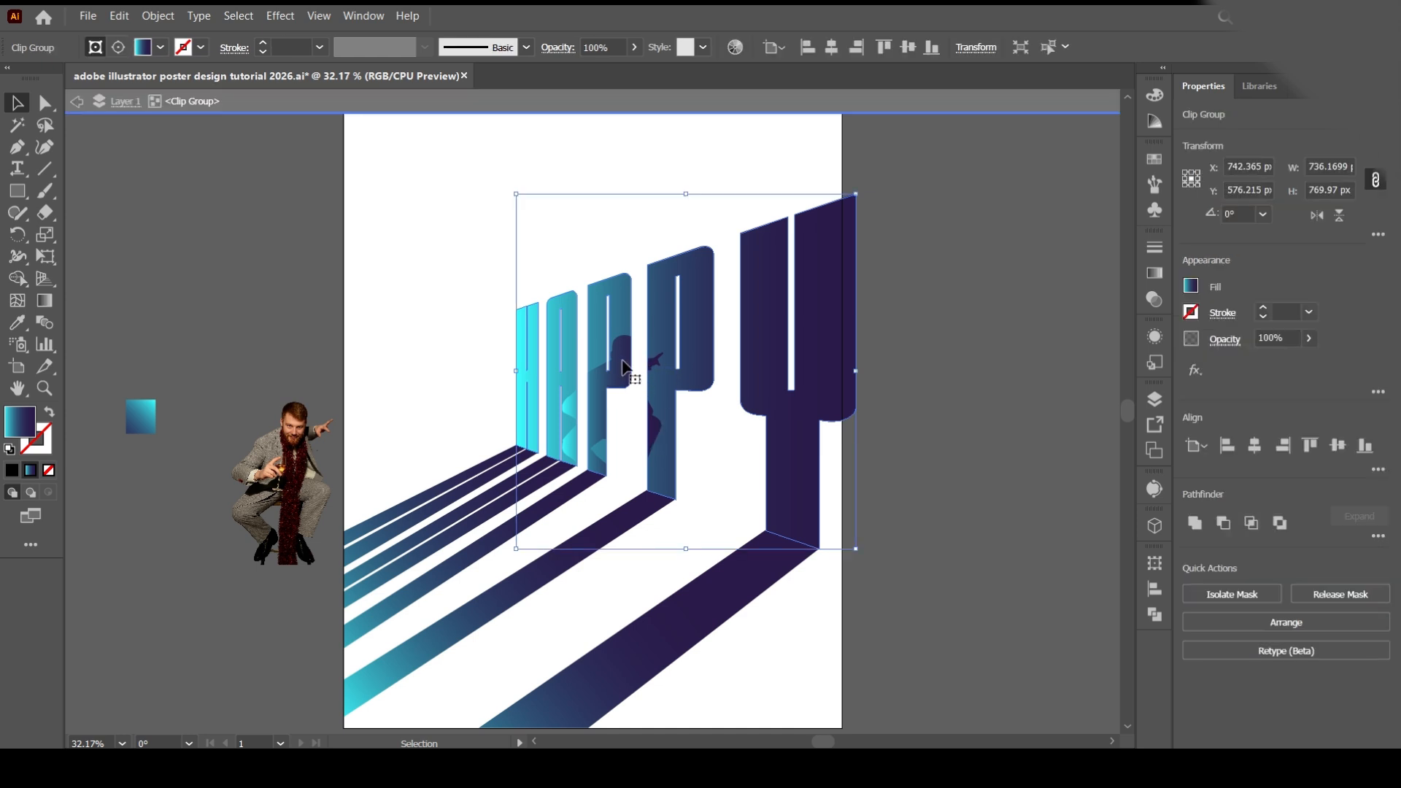
double_click(632, 409)
double_click(651, 418)
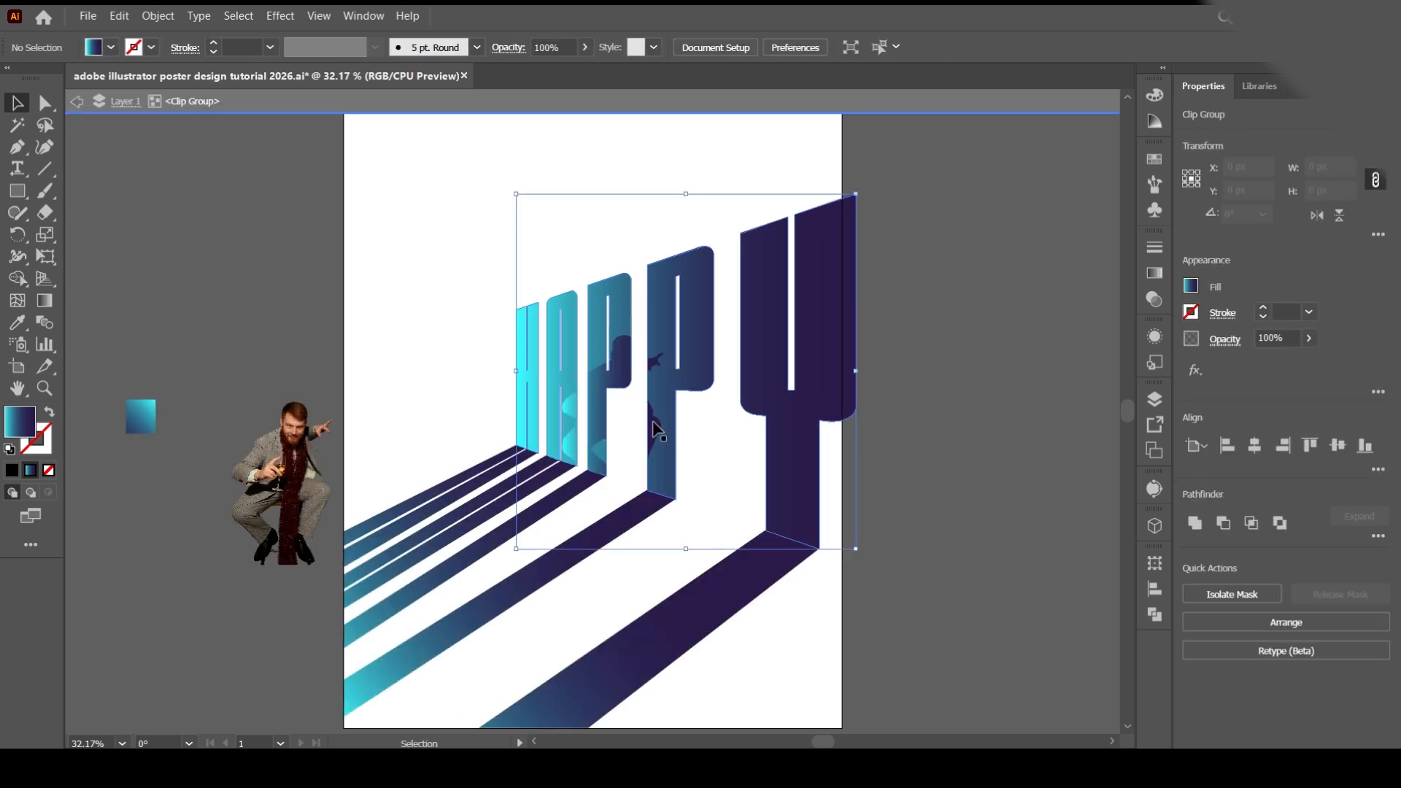
double_click(636, 477)
left_click(111, 47)
left_click(49, 79)
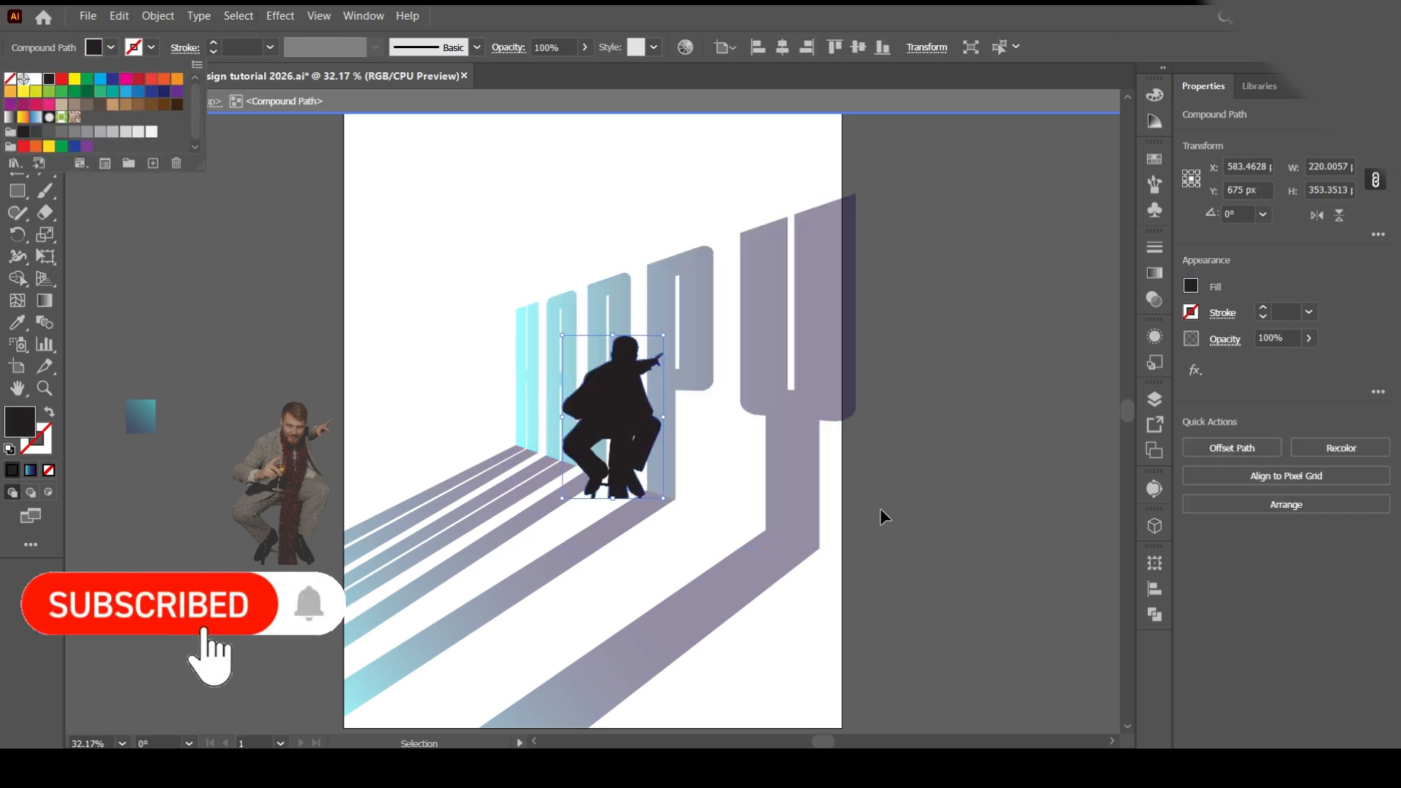
Step: Apply a Gaussian Blur with a radius of 5.786 pixels to the silhouette's black fill
left_click(1152, 347)
left_click(1153, 347)
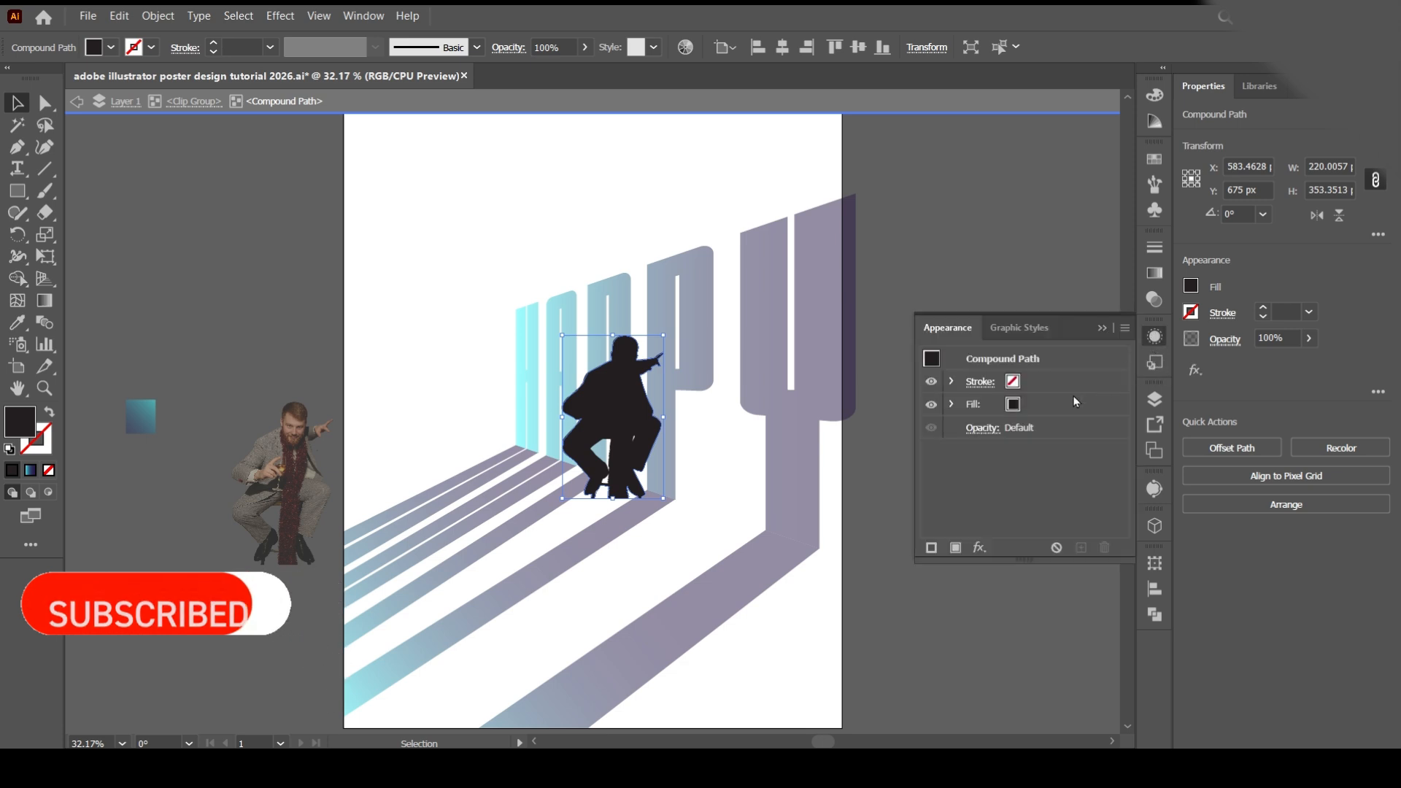
left_click(1011, 407)
left_click(1029, 405)
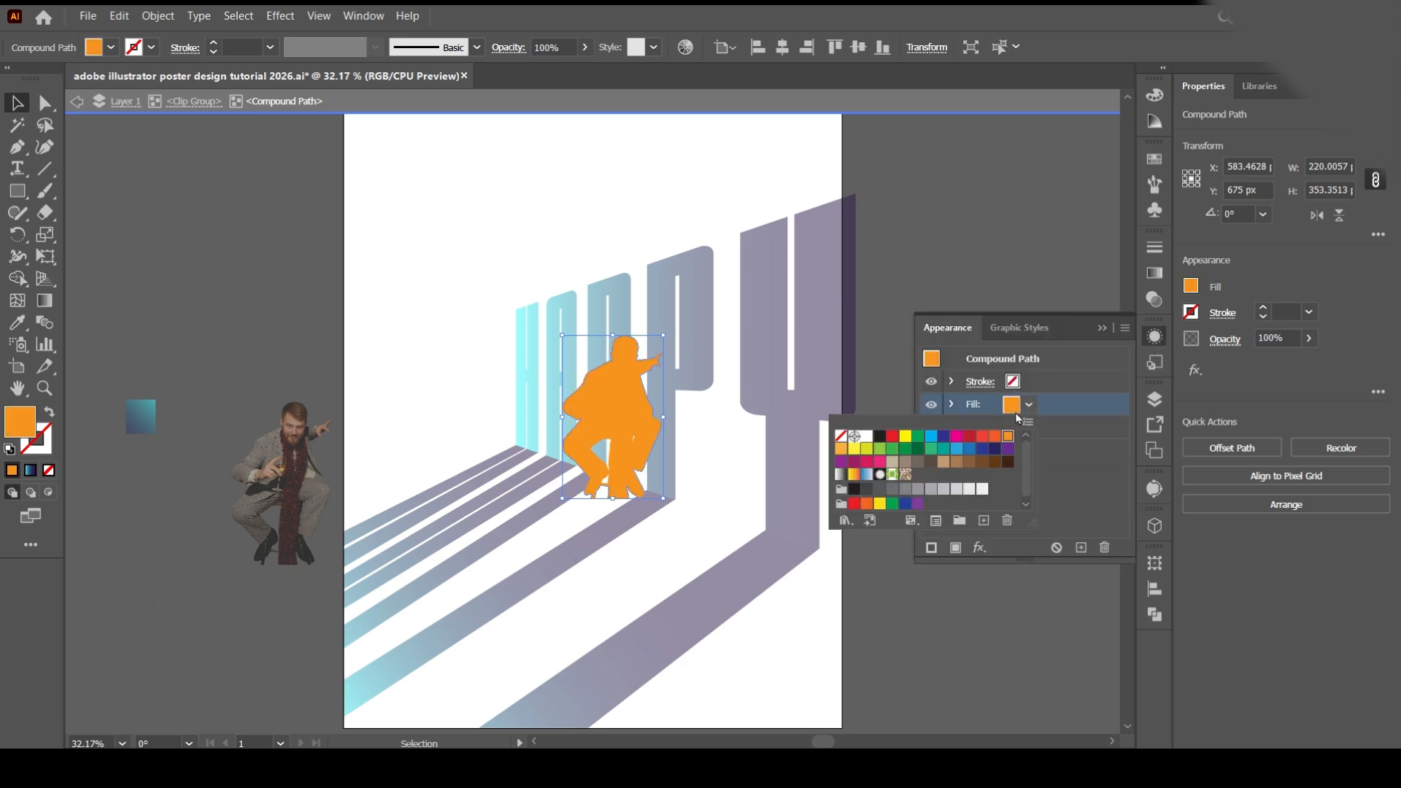
left_click(980, 547)
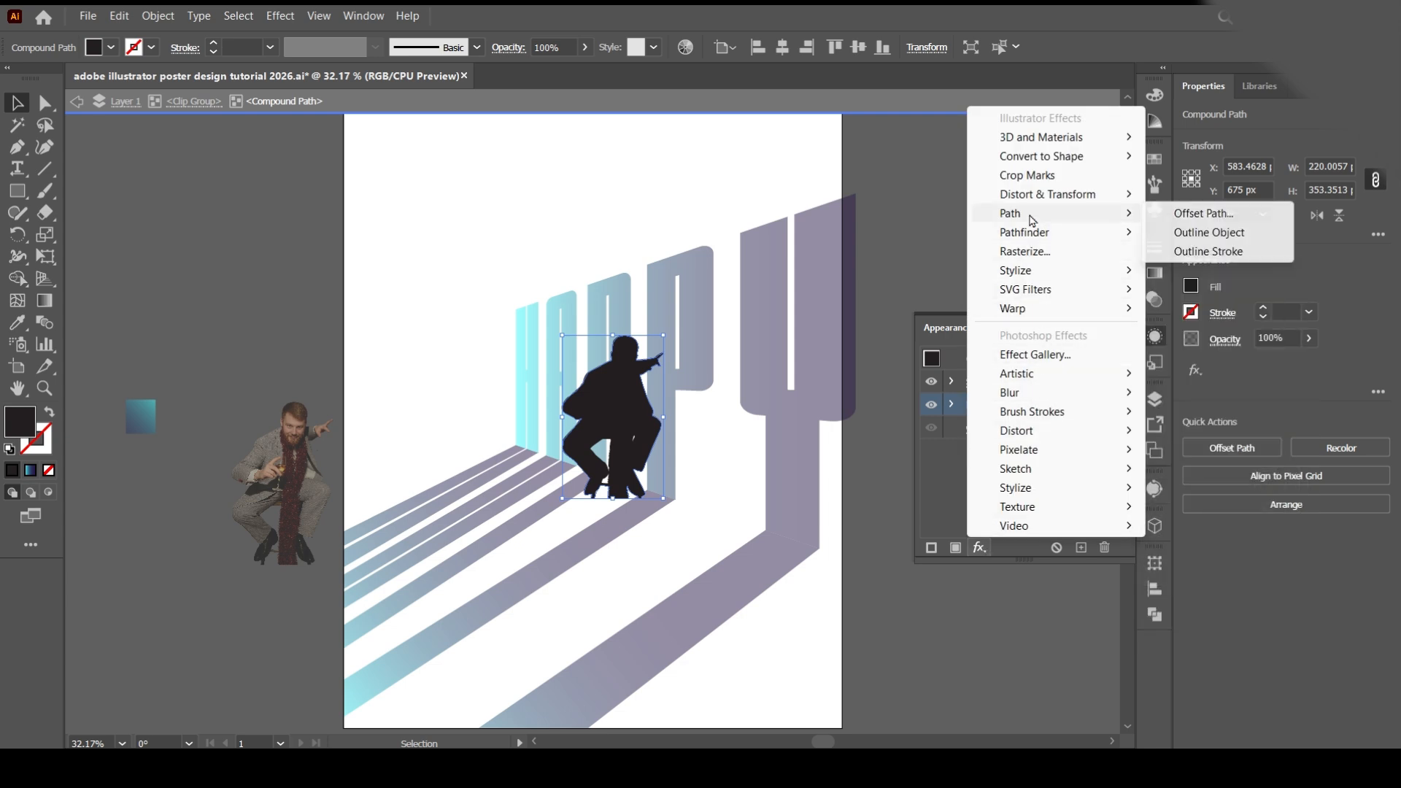
mouse_move(1030, 232)
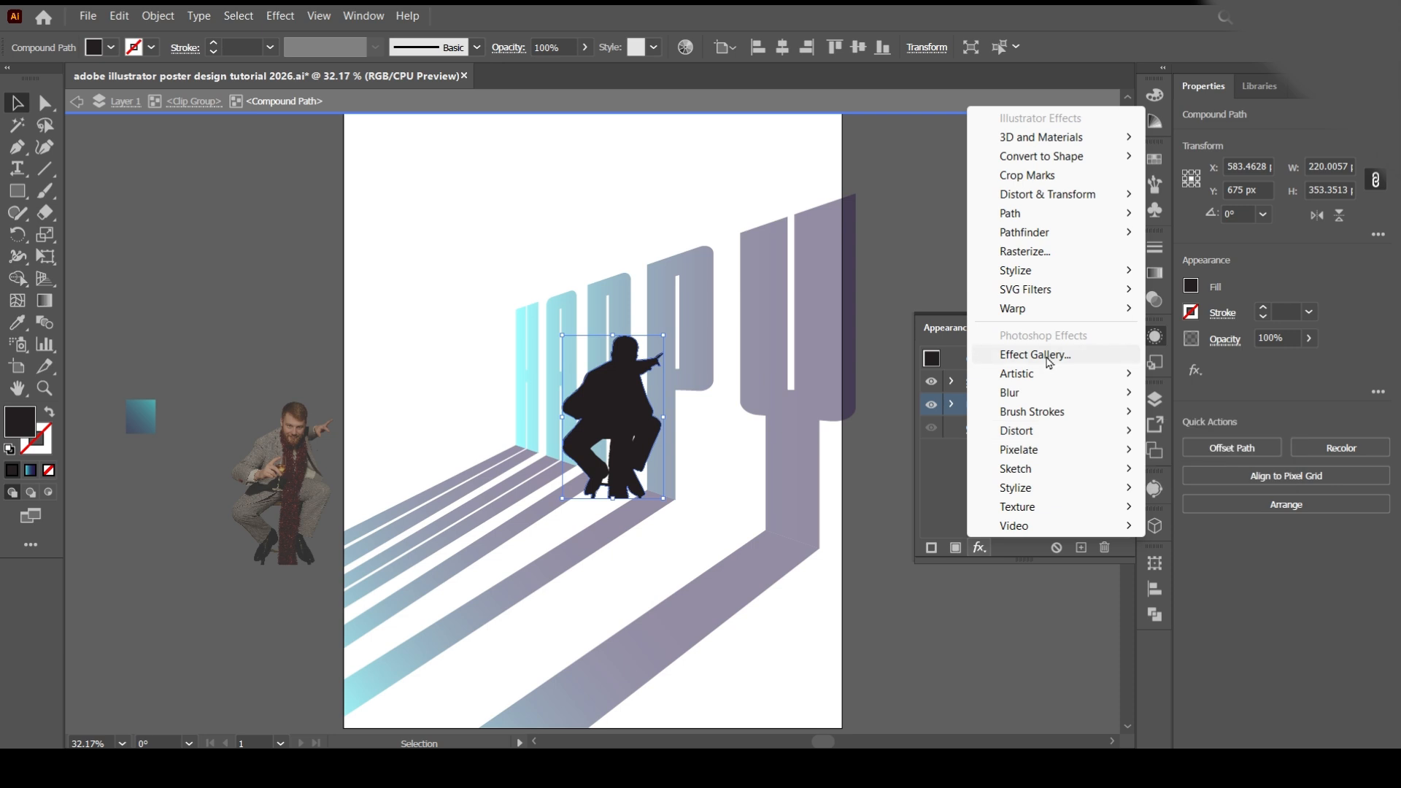
mouse_move(1048, 373)
mouse_move(1032, 273)
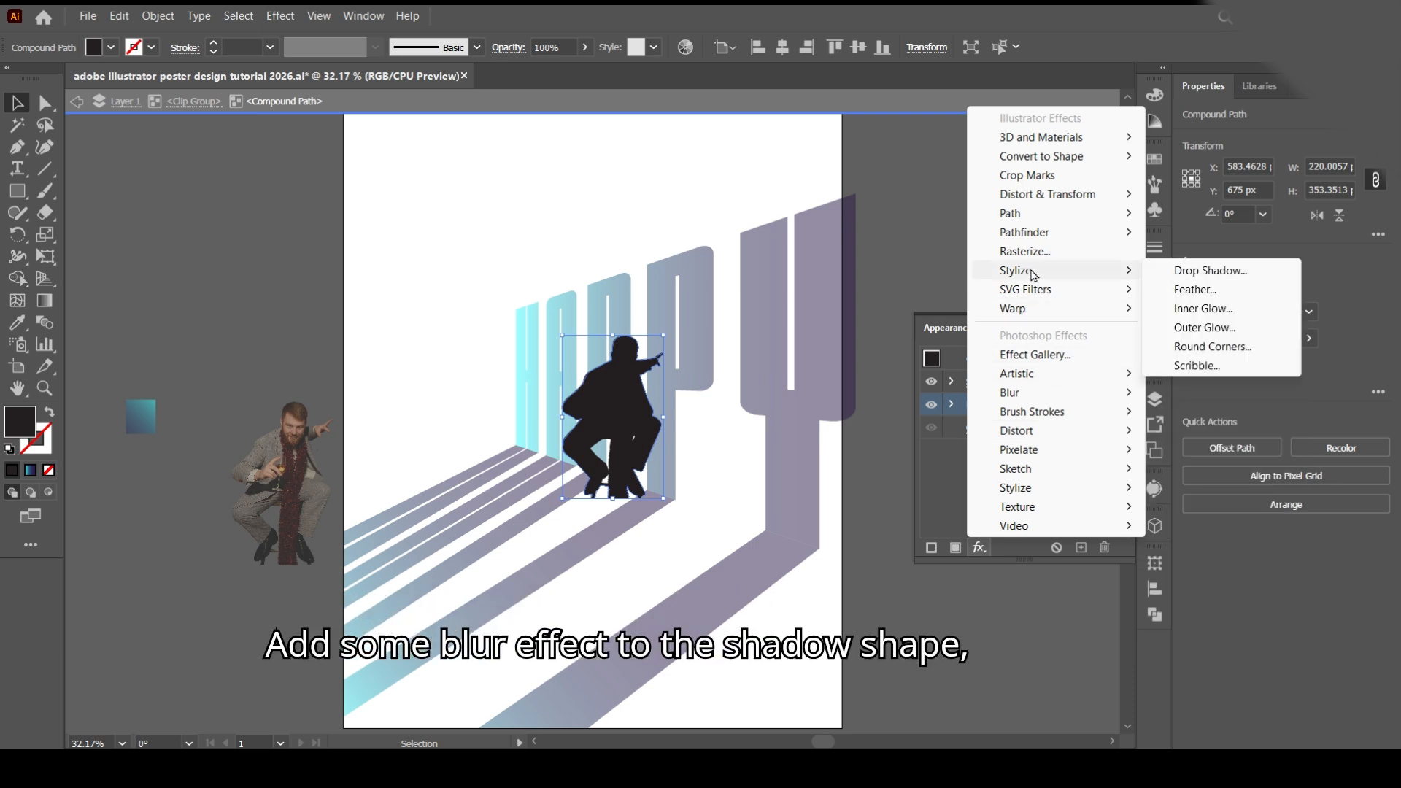
mouse_move(1030, 319)
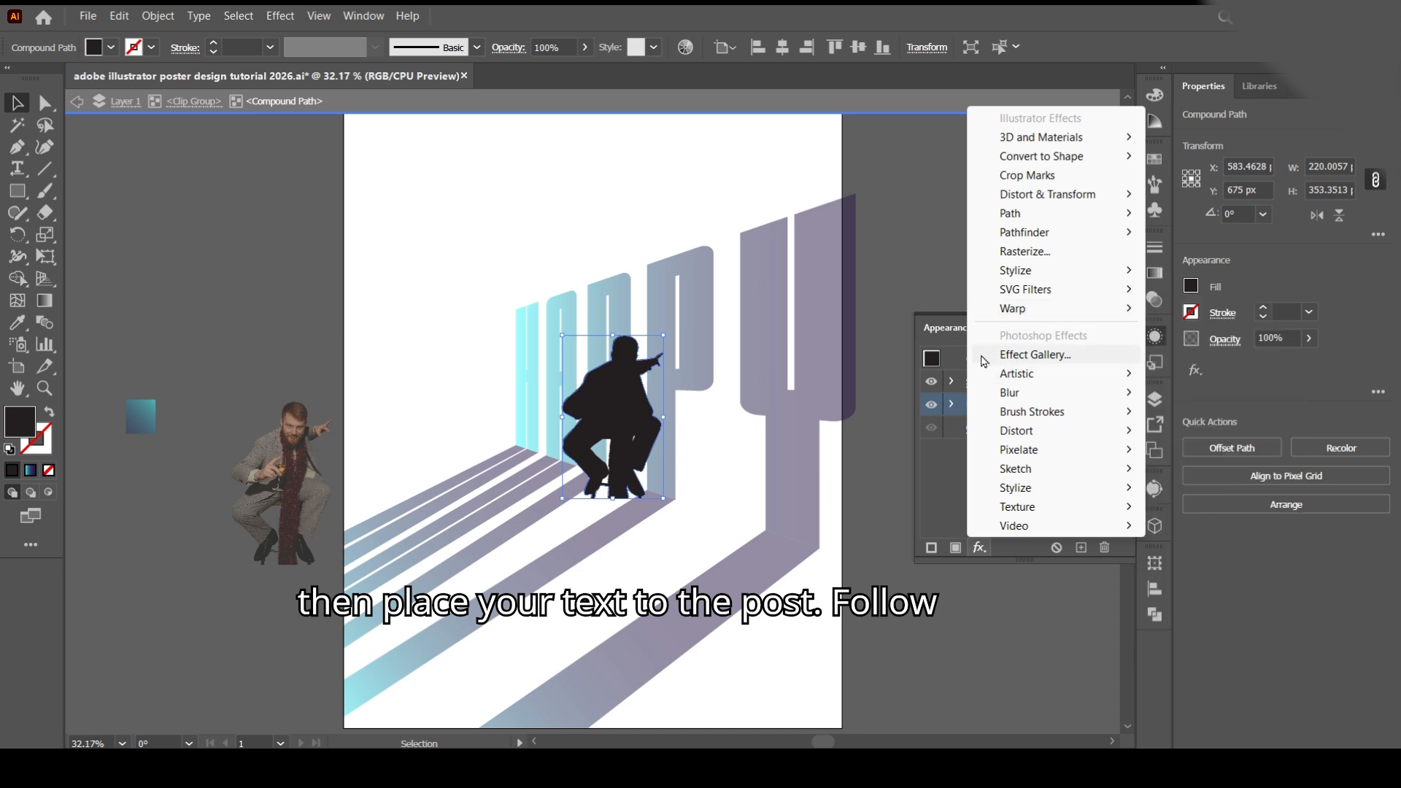
left_click(1175, 392)
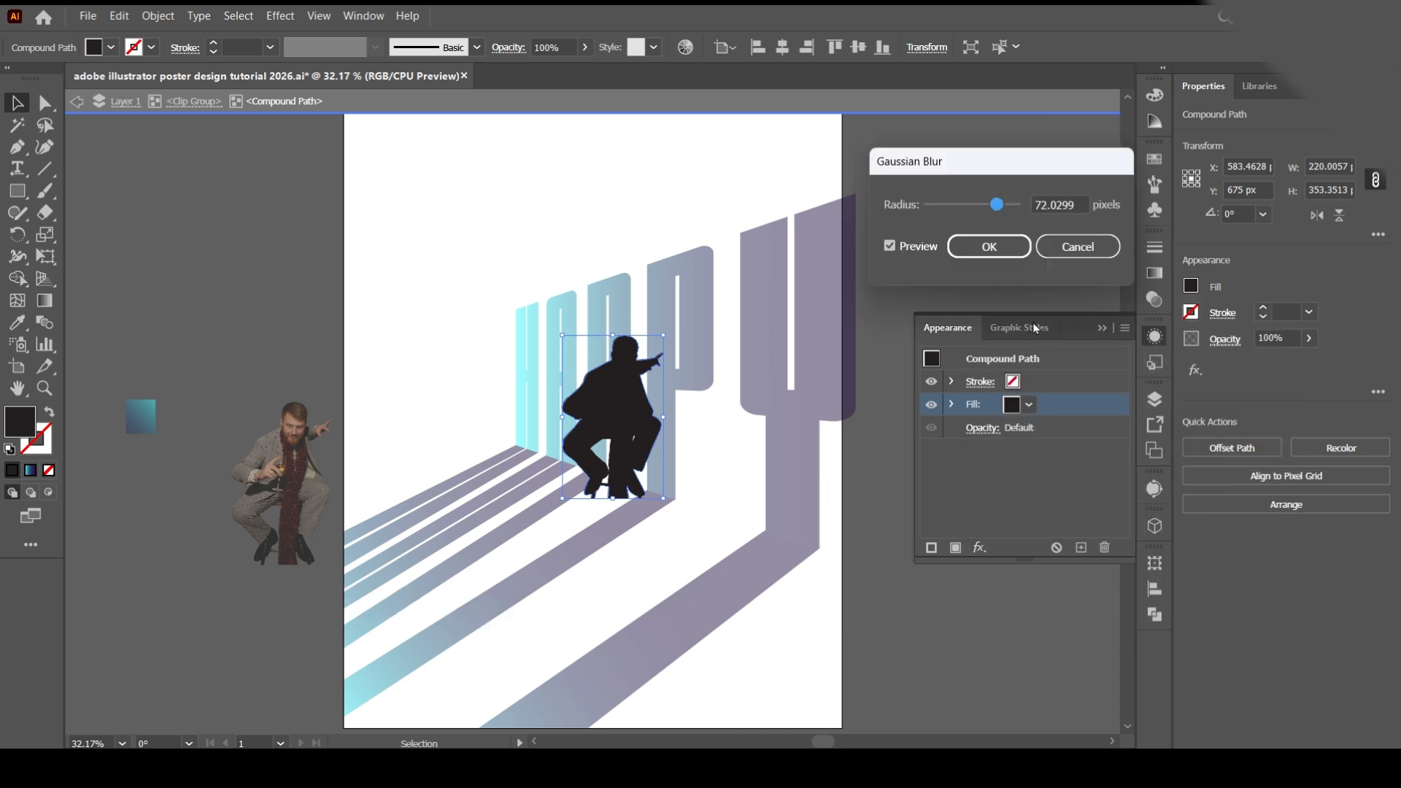
left_click_drag(995, 205, 949, 209)
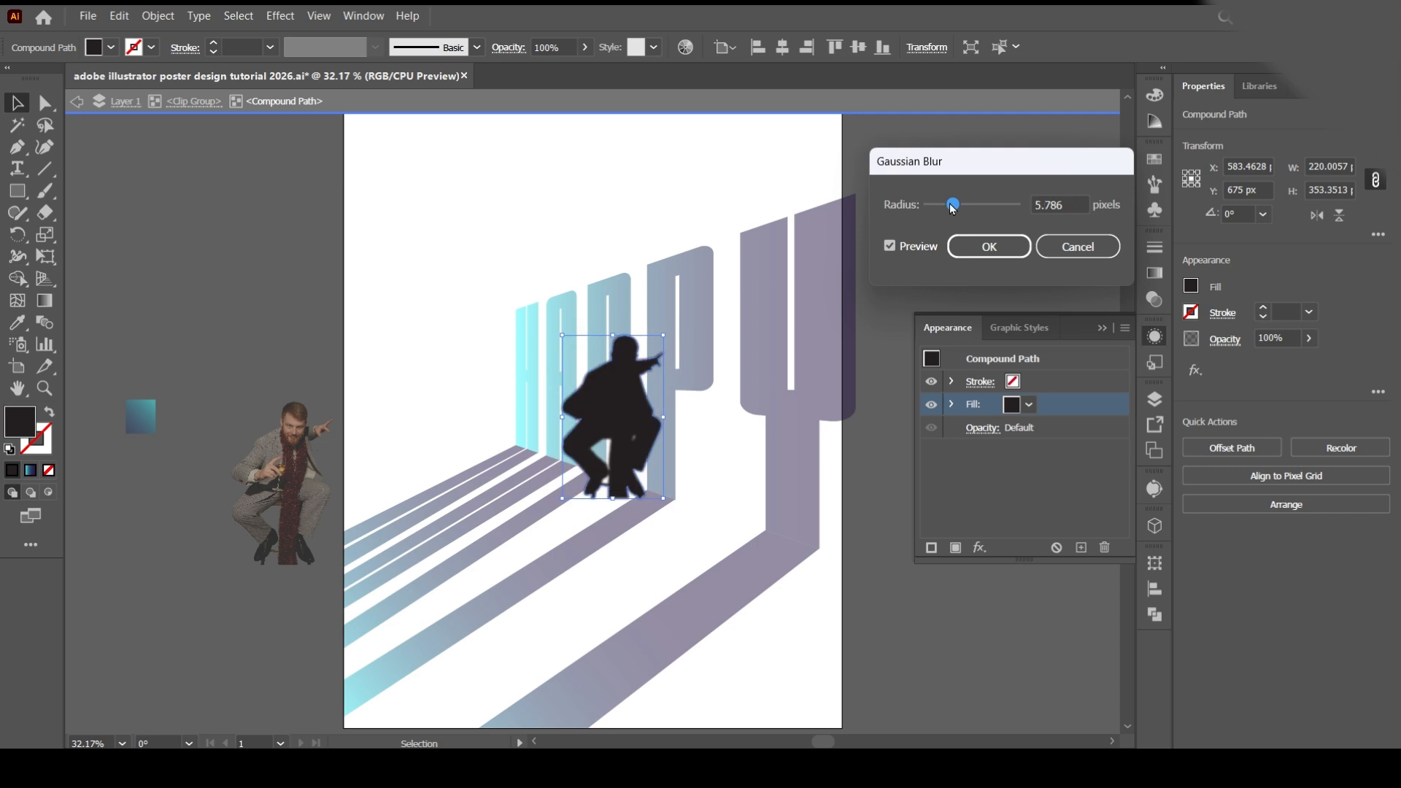
left_click(990, 246)
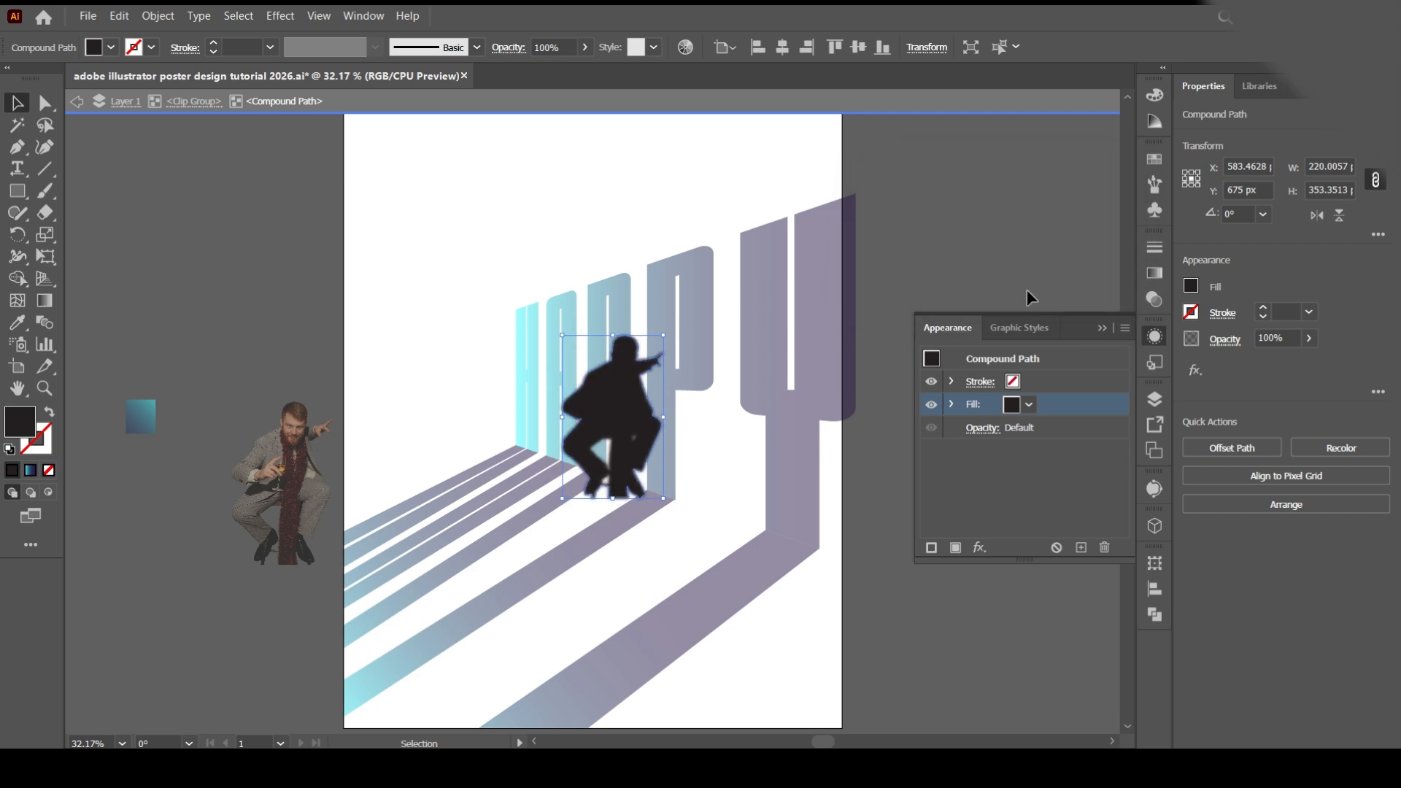
Step: Shift the blurred shadow about 17 px right and 18 px up within the clip group, and leave isolation mode
left_click(1103, 329)
left_click(77, 101)
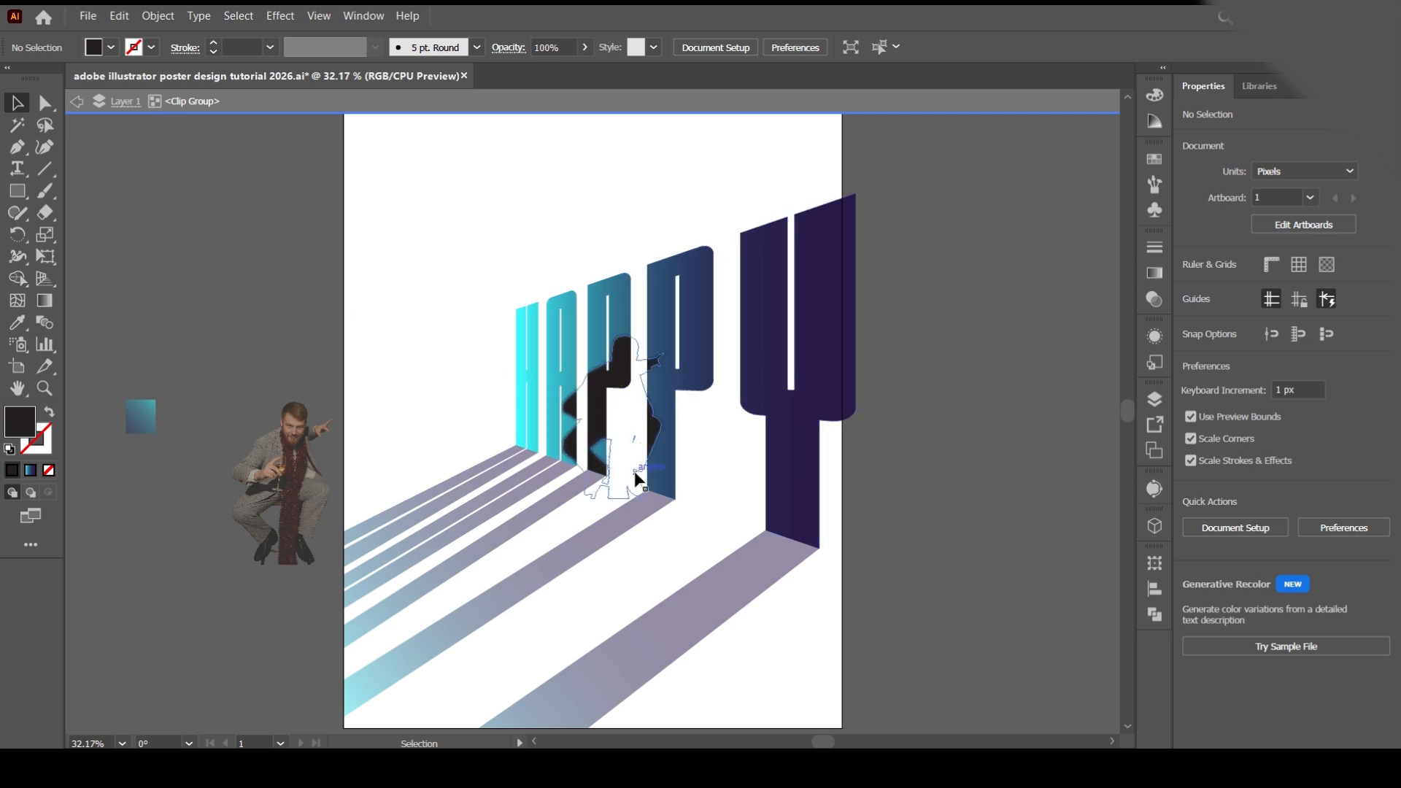
mouse_move(635, 474)
left_mouse_down()
mouse_move(642, 452)
mouse_move(642, 466)
left_mouse_up()
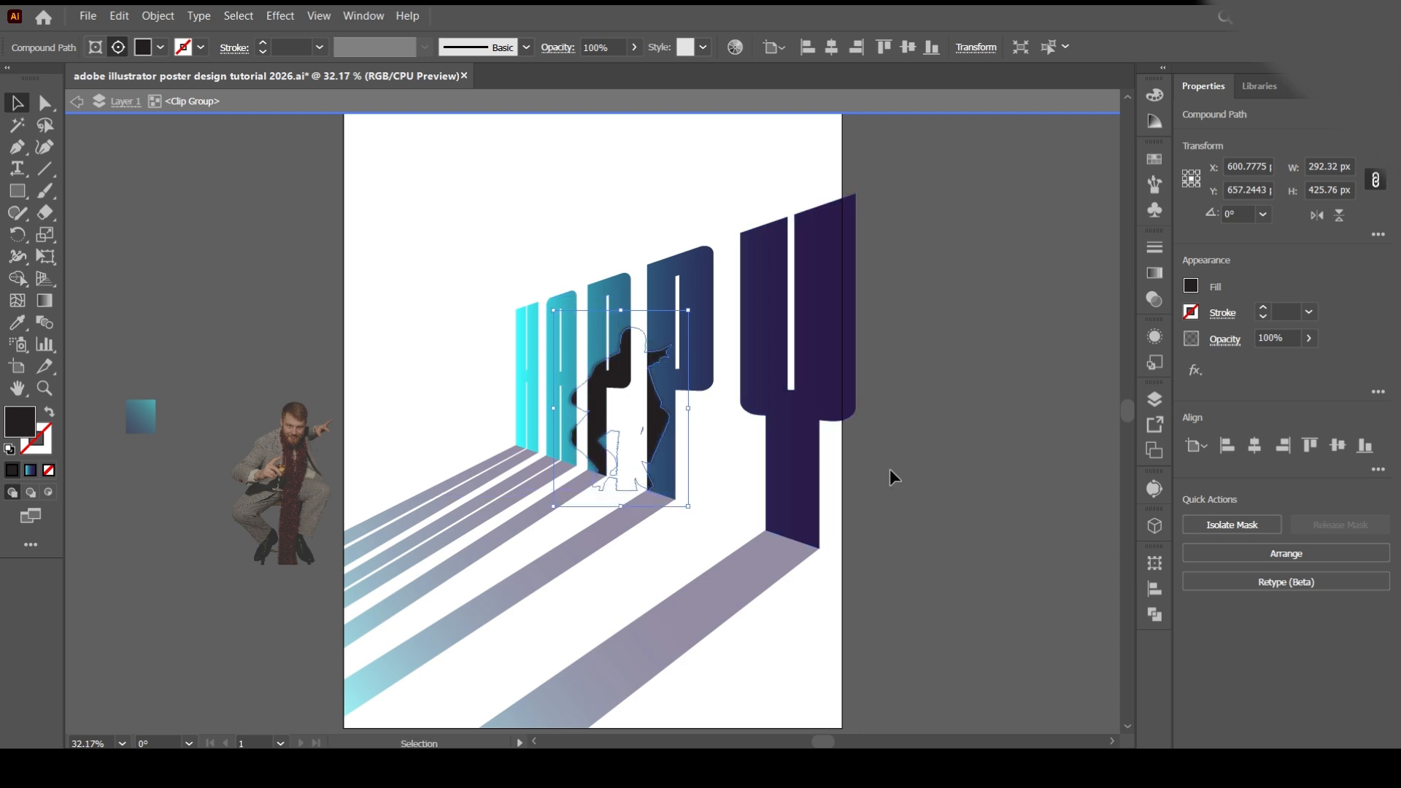
left_click(76, 101)
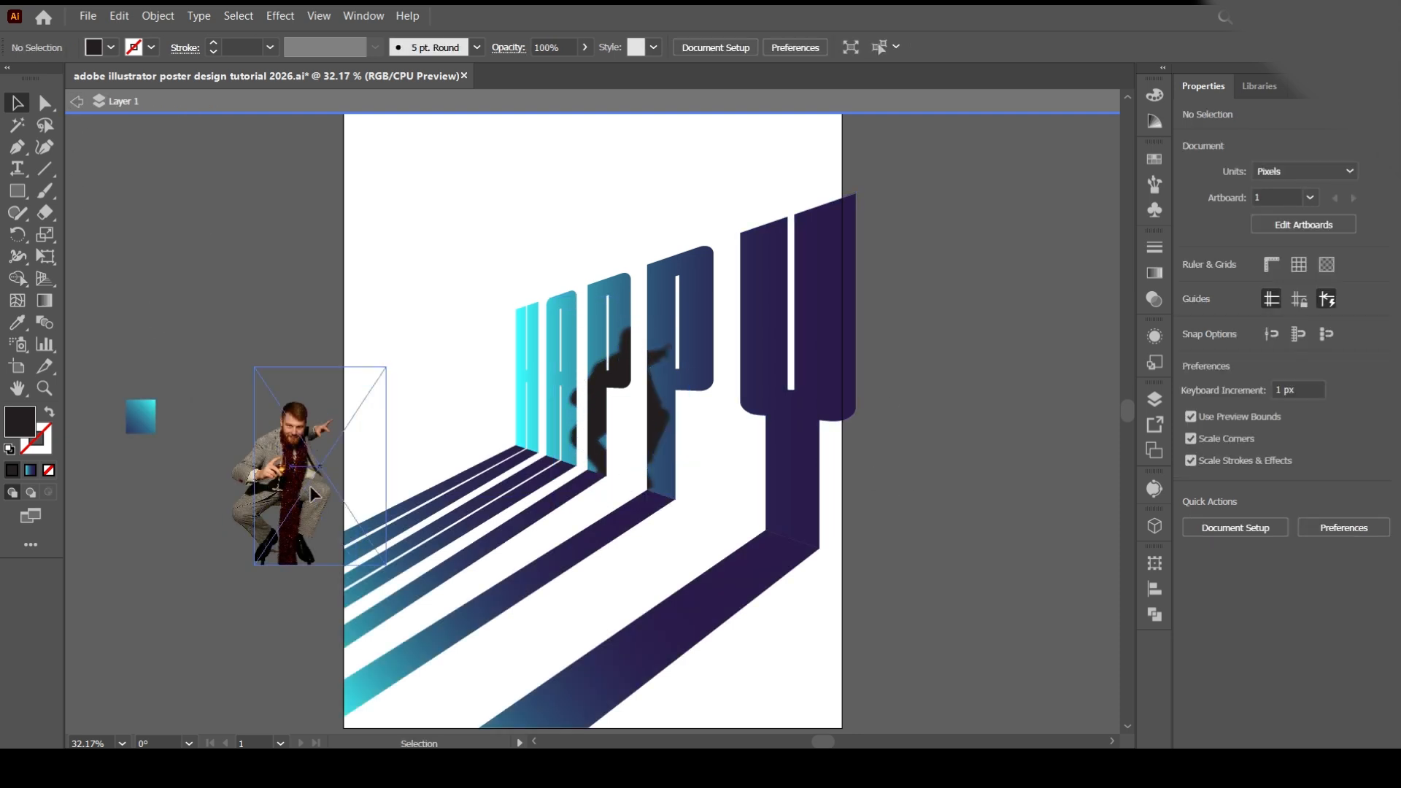
Step: Place the man's photo on the floor in front of the first HAPPY letters, bring it to the front, and leave isolation mode
left_click_drag(310, 485, 547, 489)
right_click(542, 490)
mouse_move(608, 391)
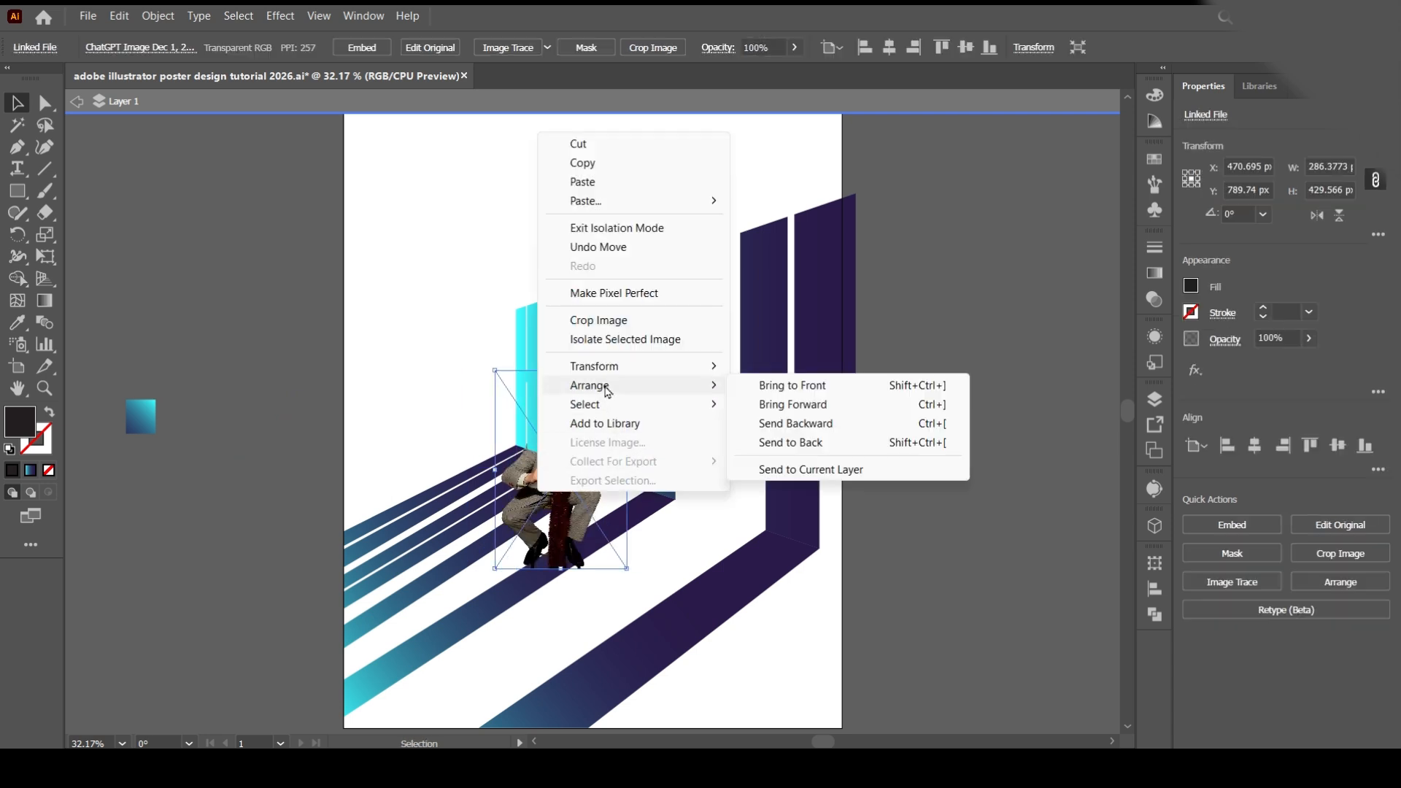
left_click(791, 385)
left_click(950, 528)
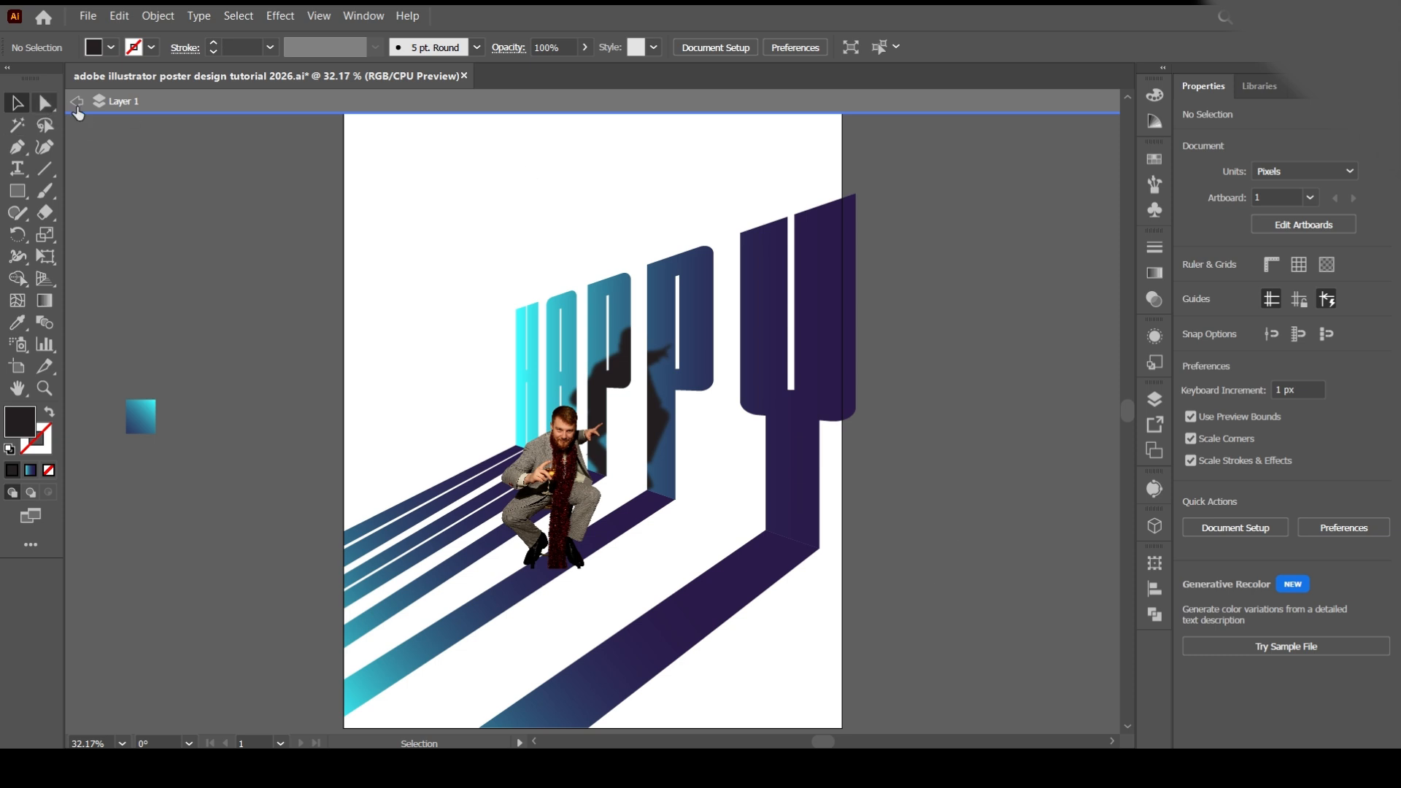
left_click(77, 102)
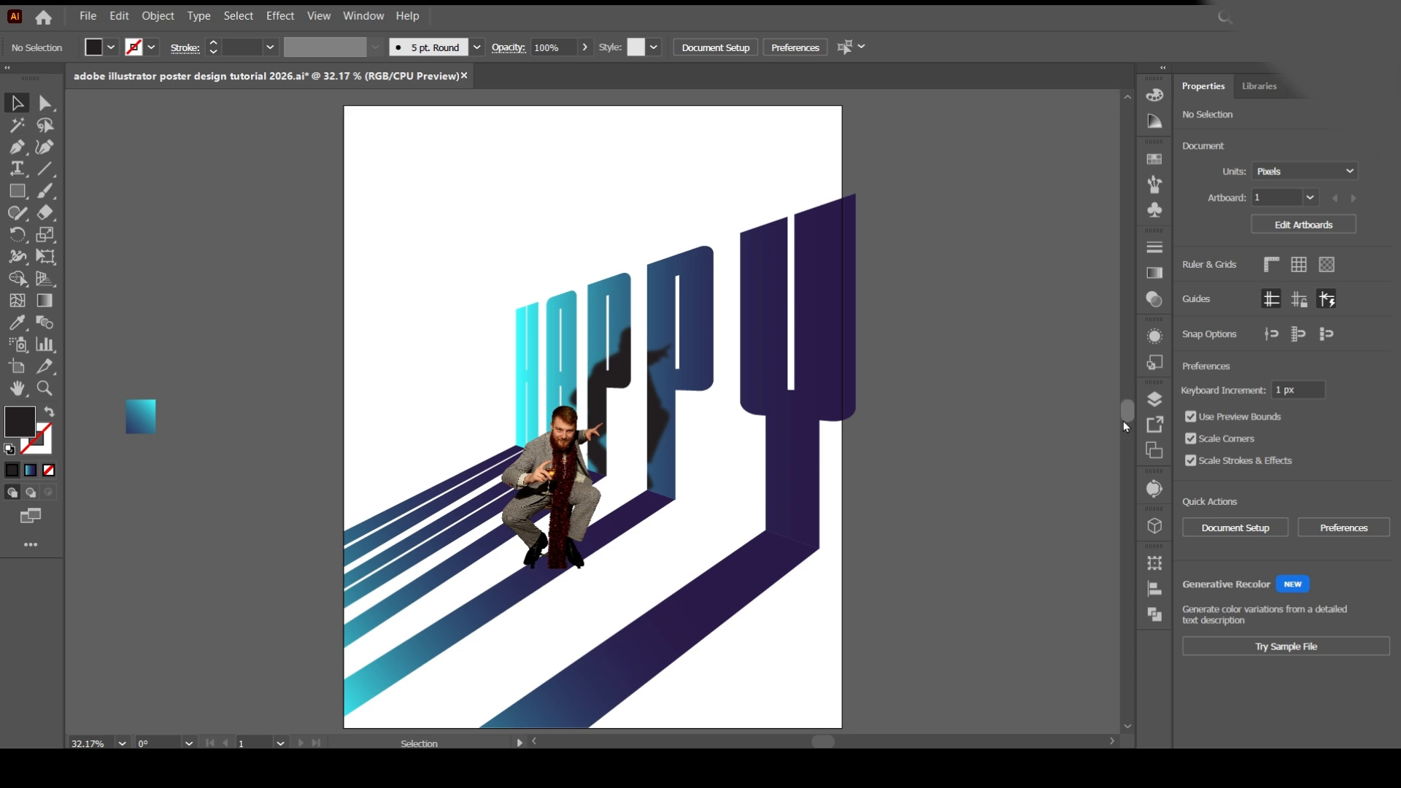
Step: Convert the HELLO 2026 text to outlines and place it just above the first three HAPPY letters, at about X 492, Y 331 px
left_click_drag(1123, 417, 1127, 418)
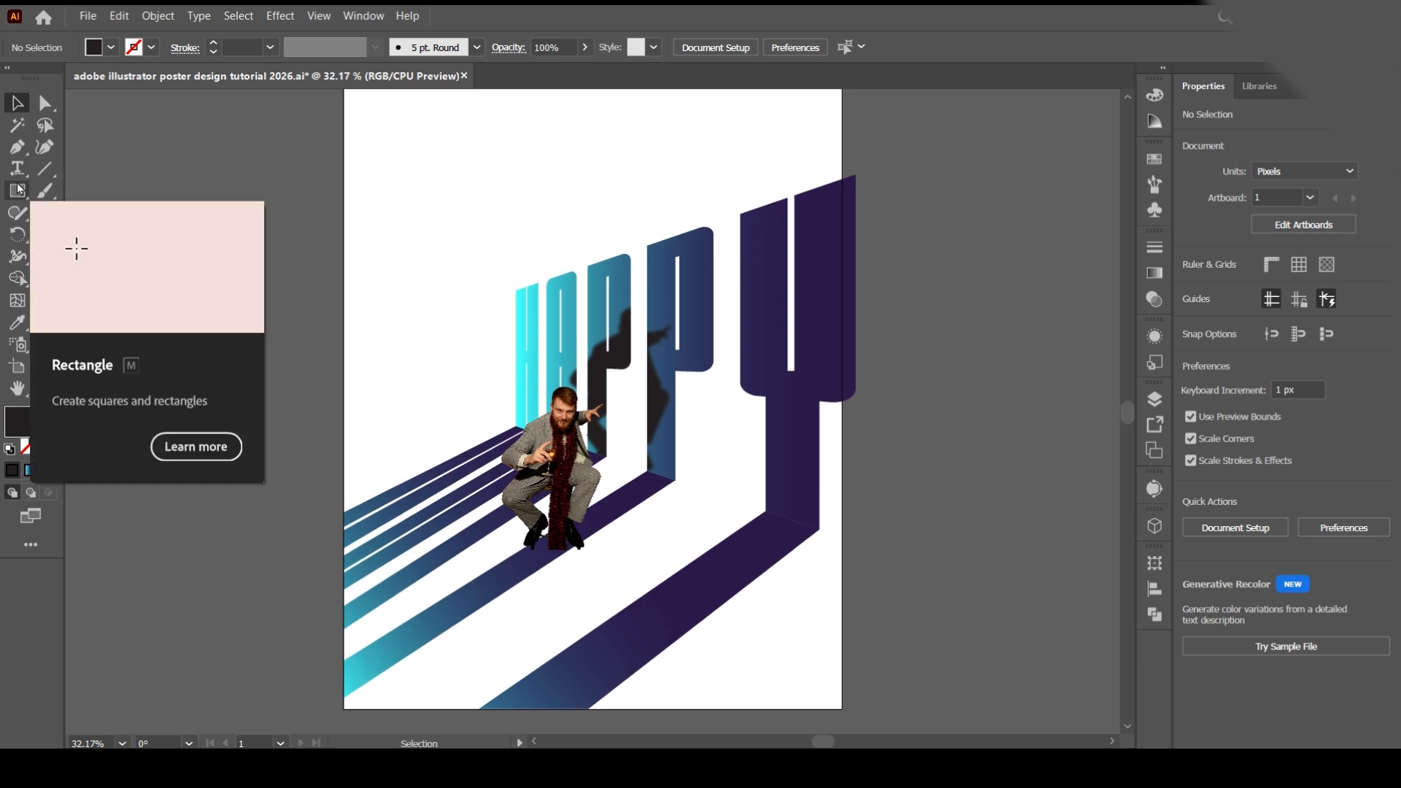
left_click_drag(178, 292, 569, 294)
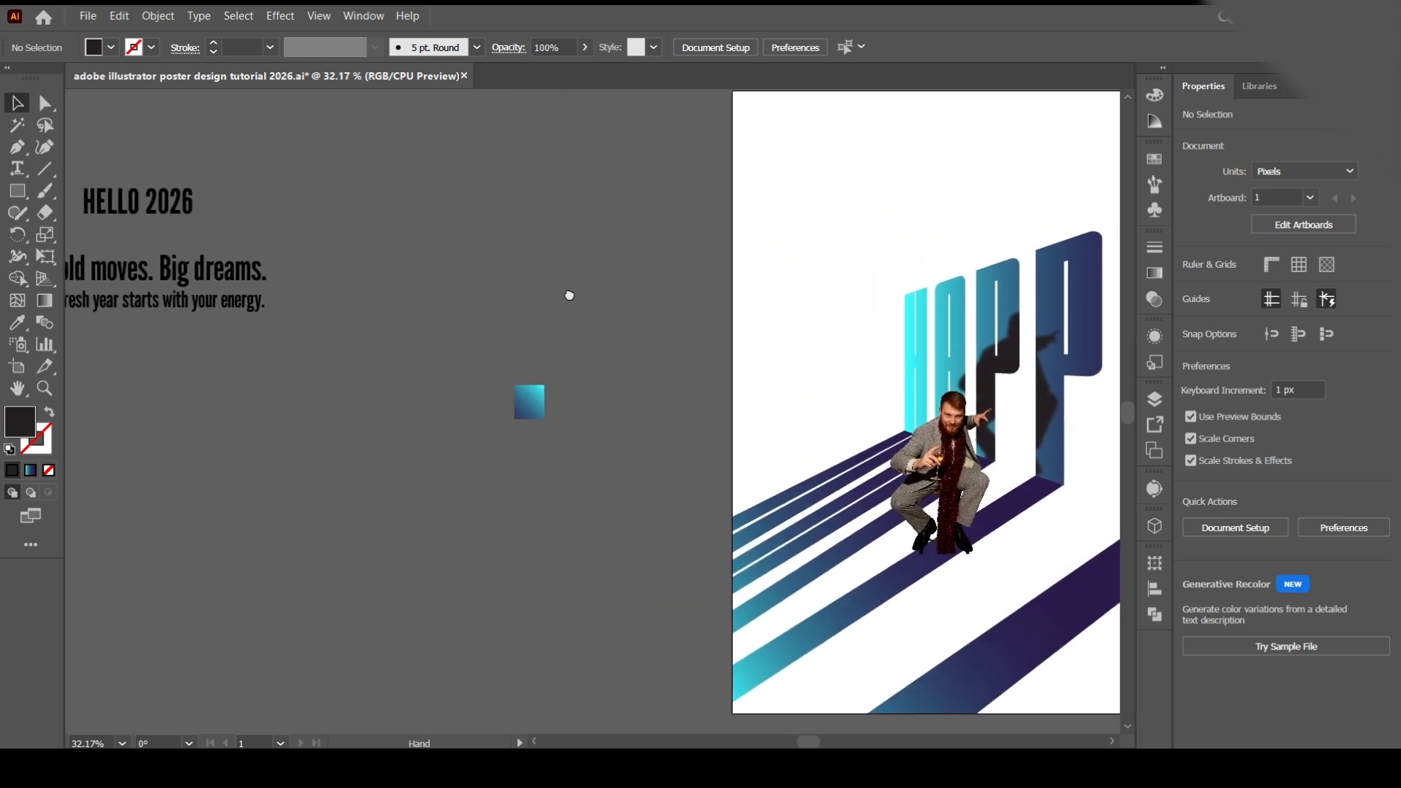
left_click(125, 217)
right_click(125, 216)
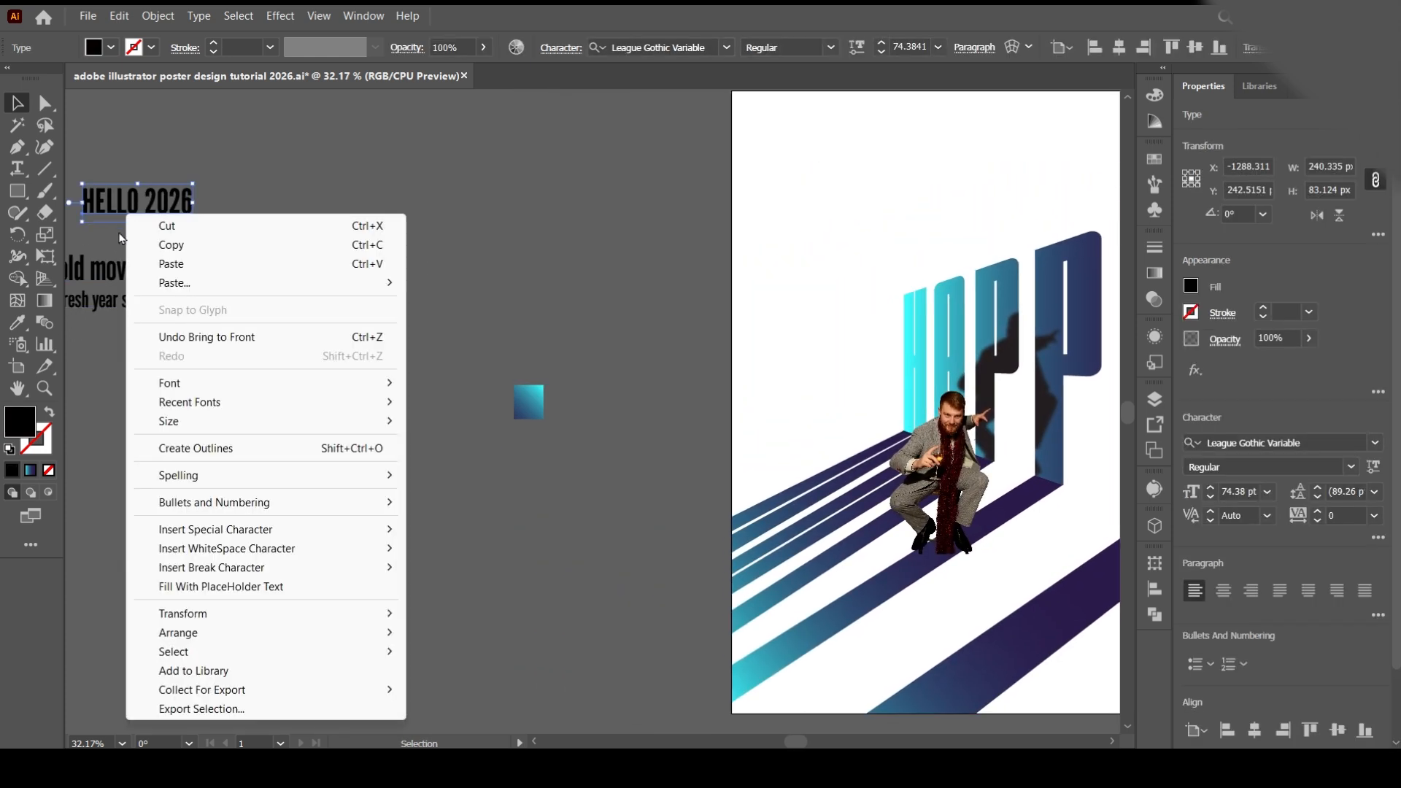
left_click(204, 468)
left_click_drag(148, 209, 870, 253)
left_click_drag(807, 322, 338, 354)
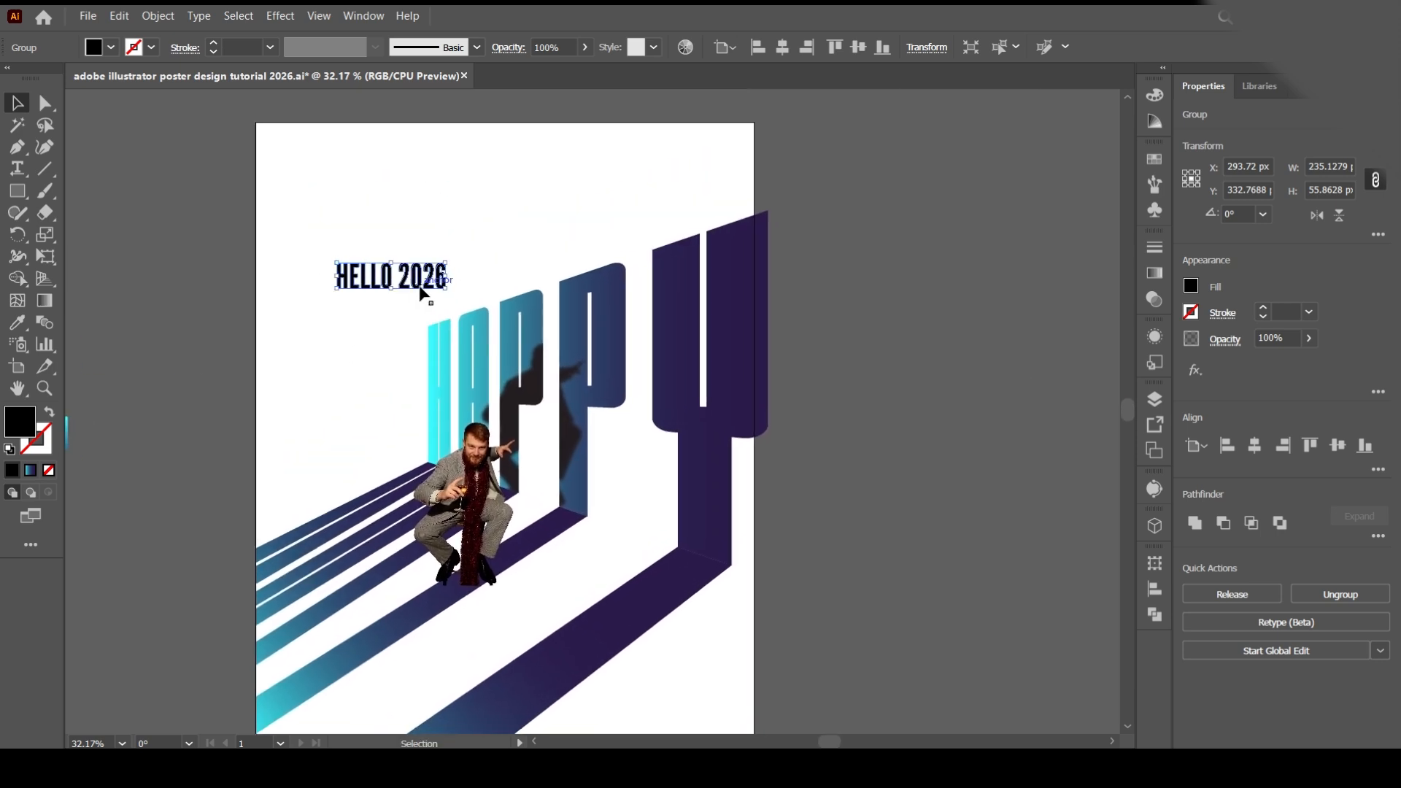
left_click_drag(421, 292, 510, 287)
Step: Try a Perspective Distort on the HELLO 2026 outlines by stretching their left edge, and undo it
left_click(47, 261)
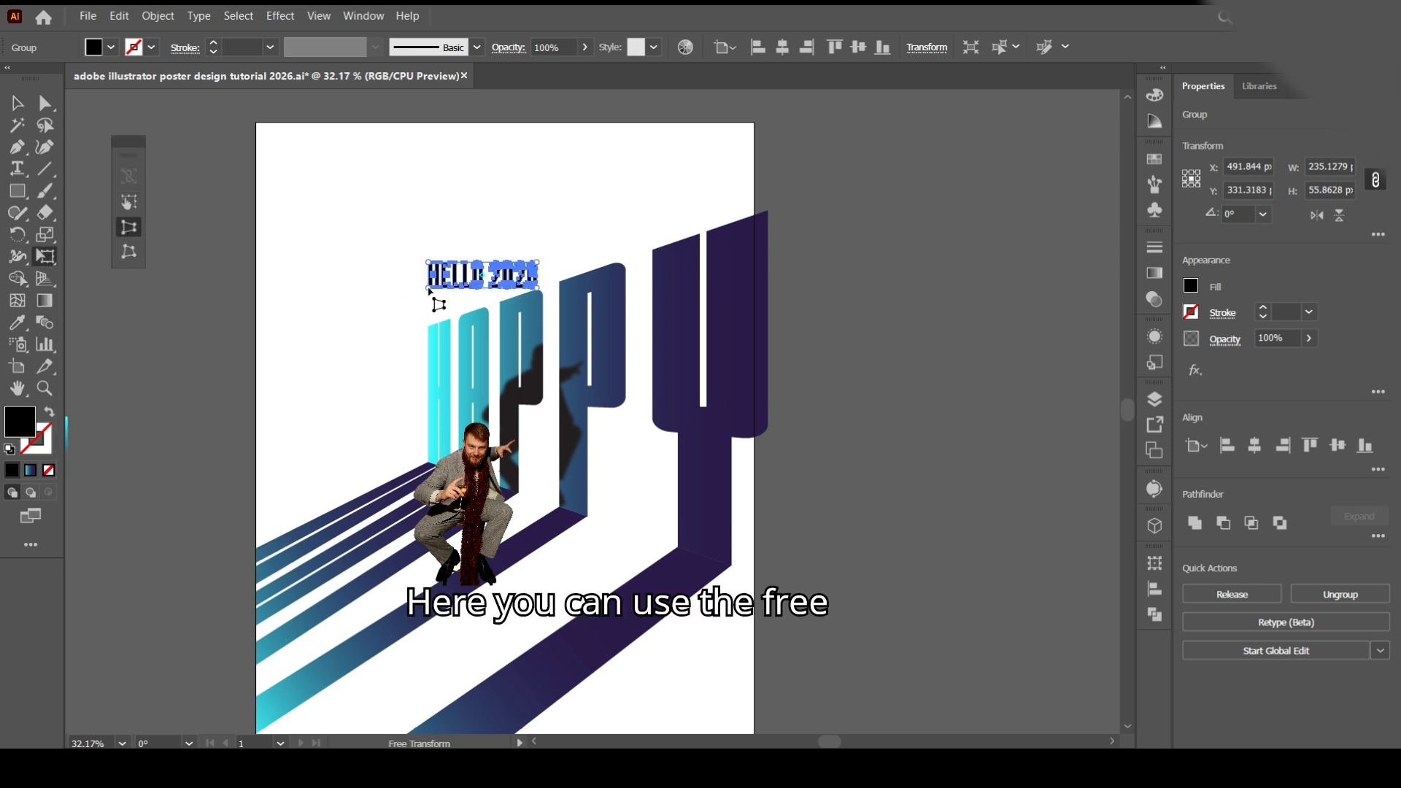
left_click_drag(429, 290, 428, 319)
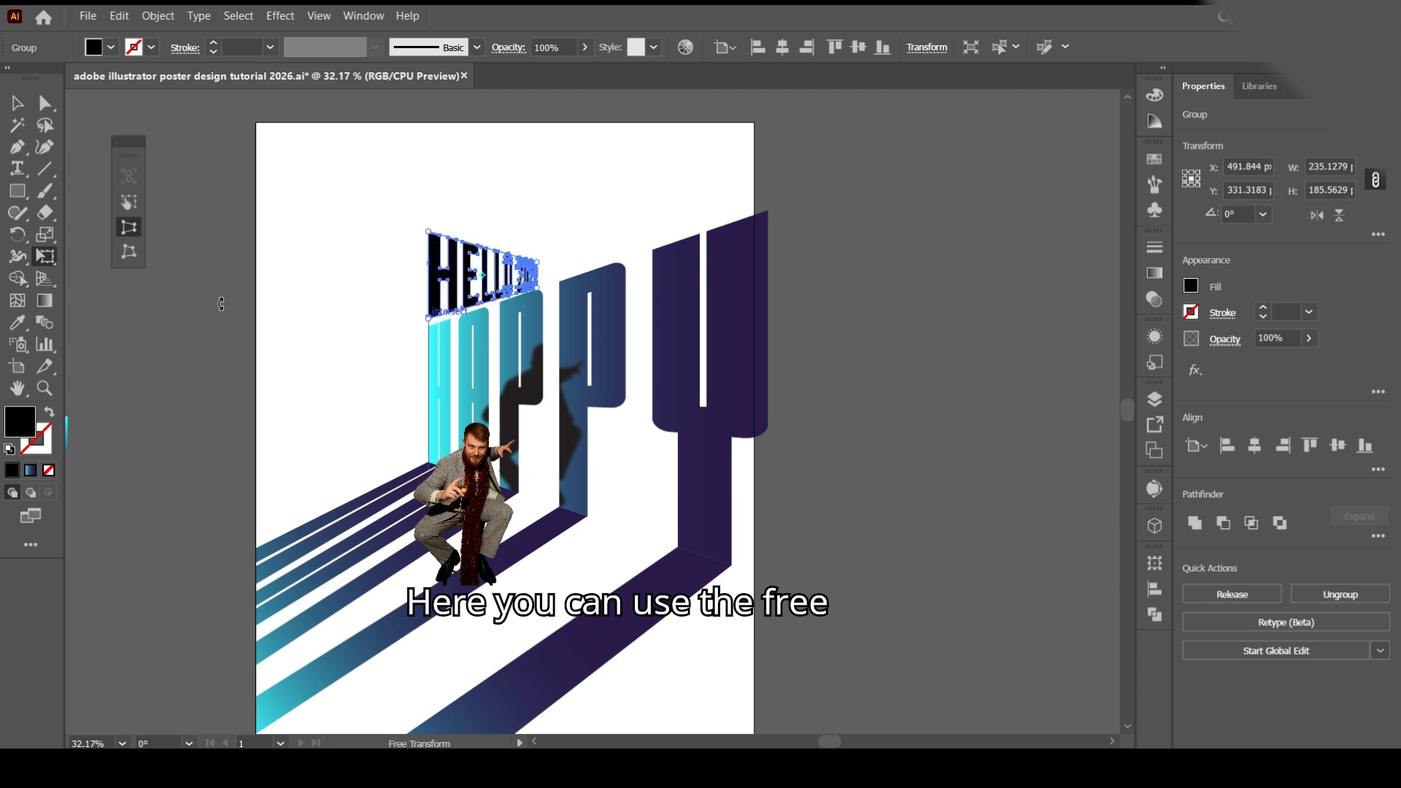
left_click_drag(538, 261, 543, 256)
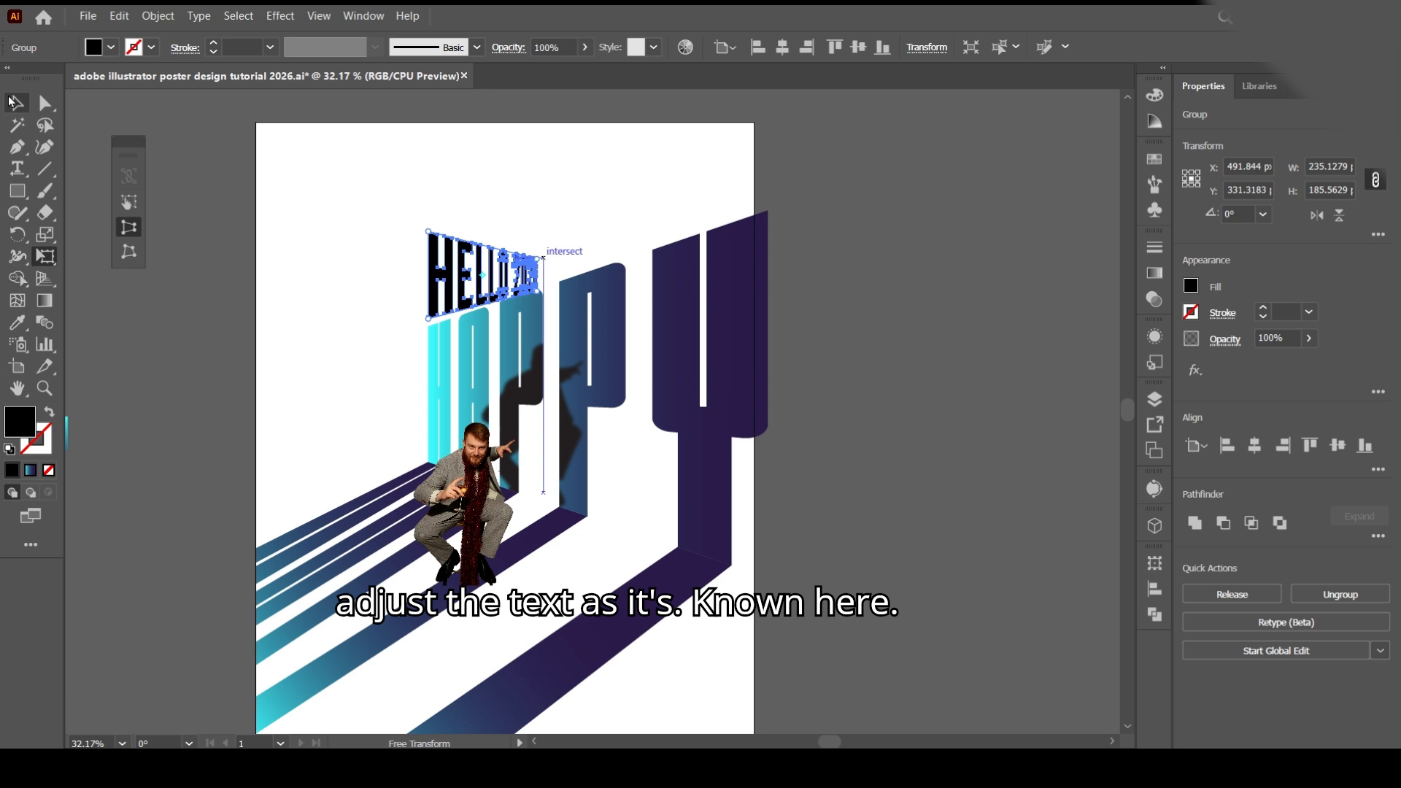
left_click(13, 102)
left_click(175, 173)
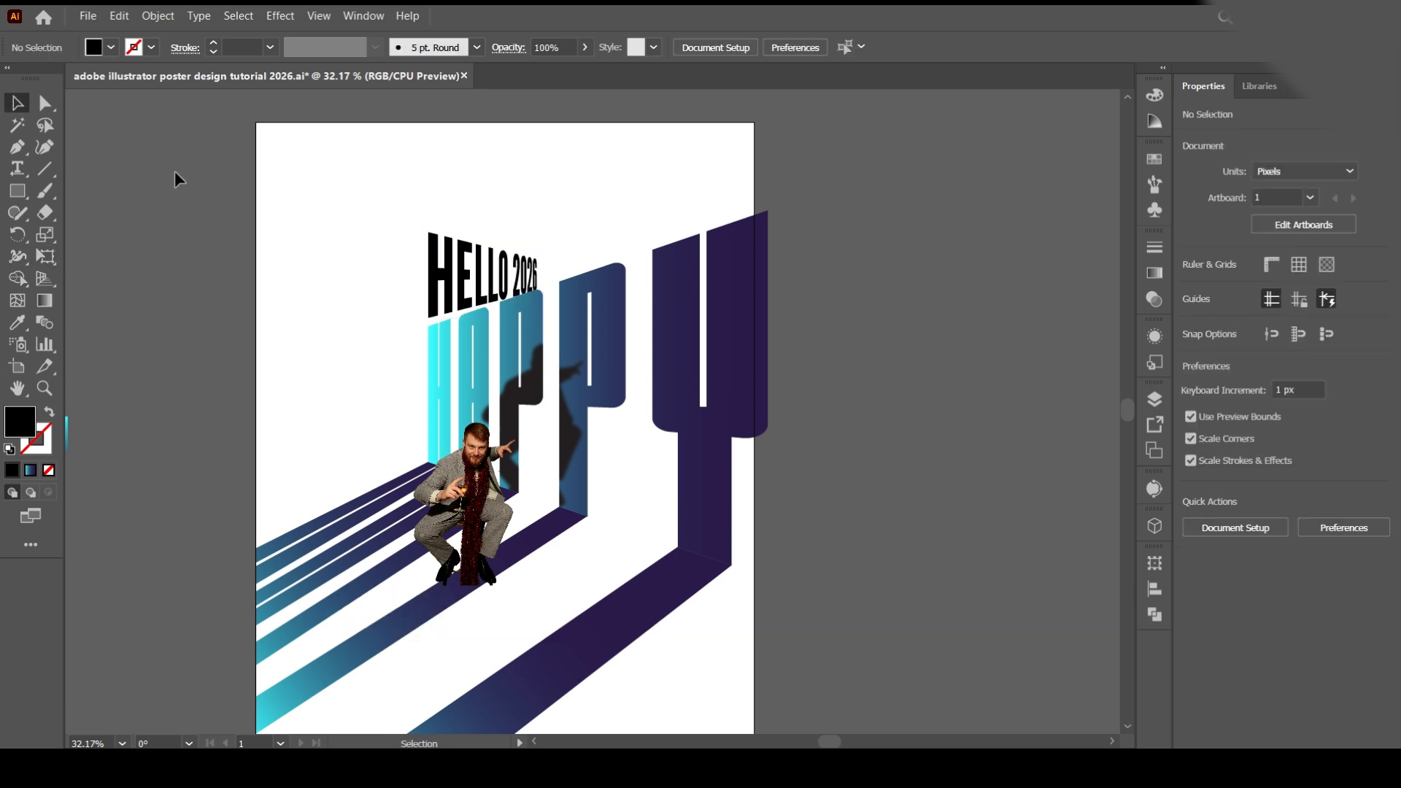
key("ctrl+z")
key("ctrl+z")
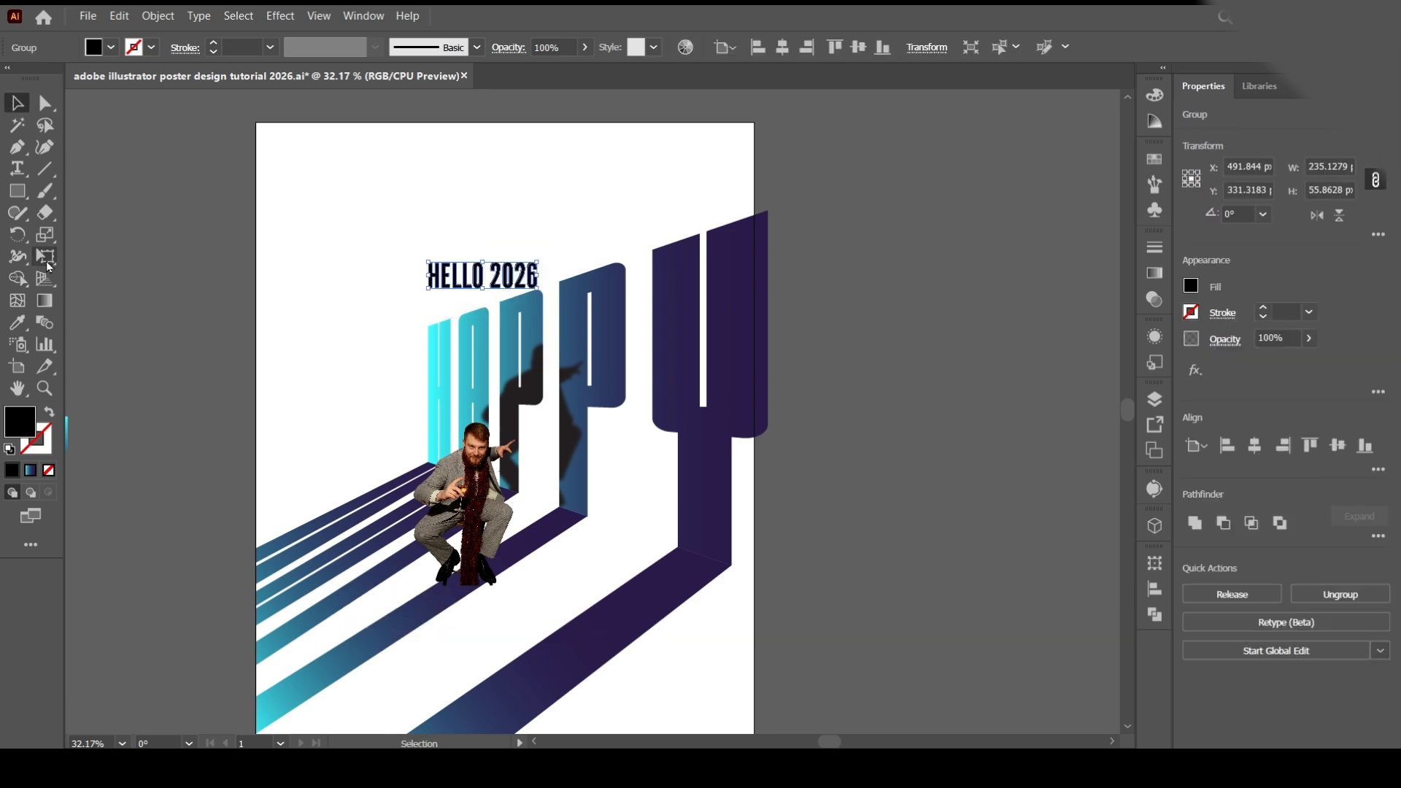
Step: Free Distort the HELLO 2026 outlines corner by corner so they follow the slanted tops of the first three HAPPY letters
left_click(47, 262)
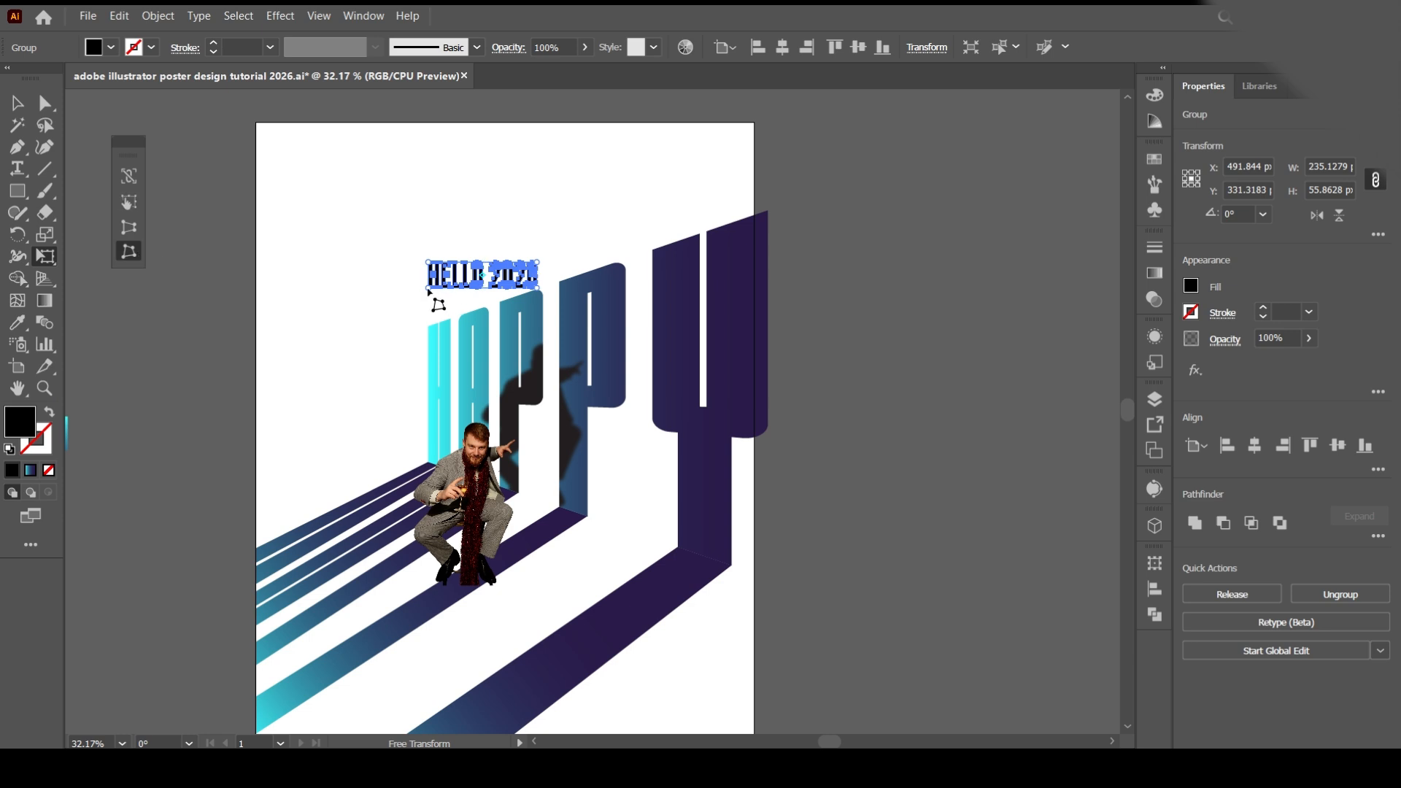
left_click_drag(428, 290, 429, 318)
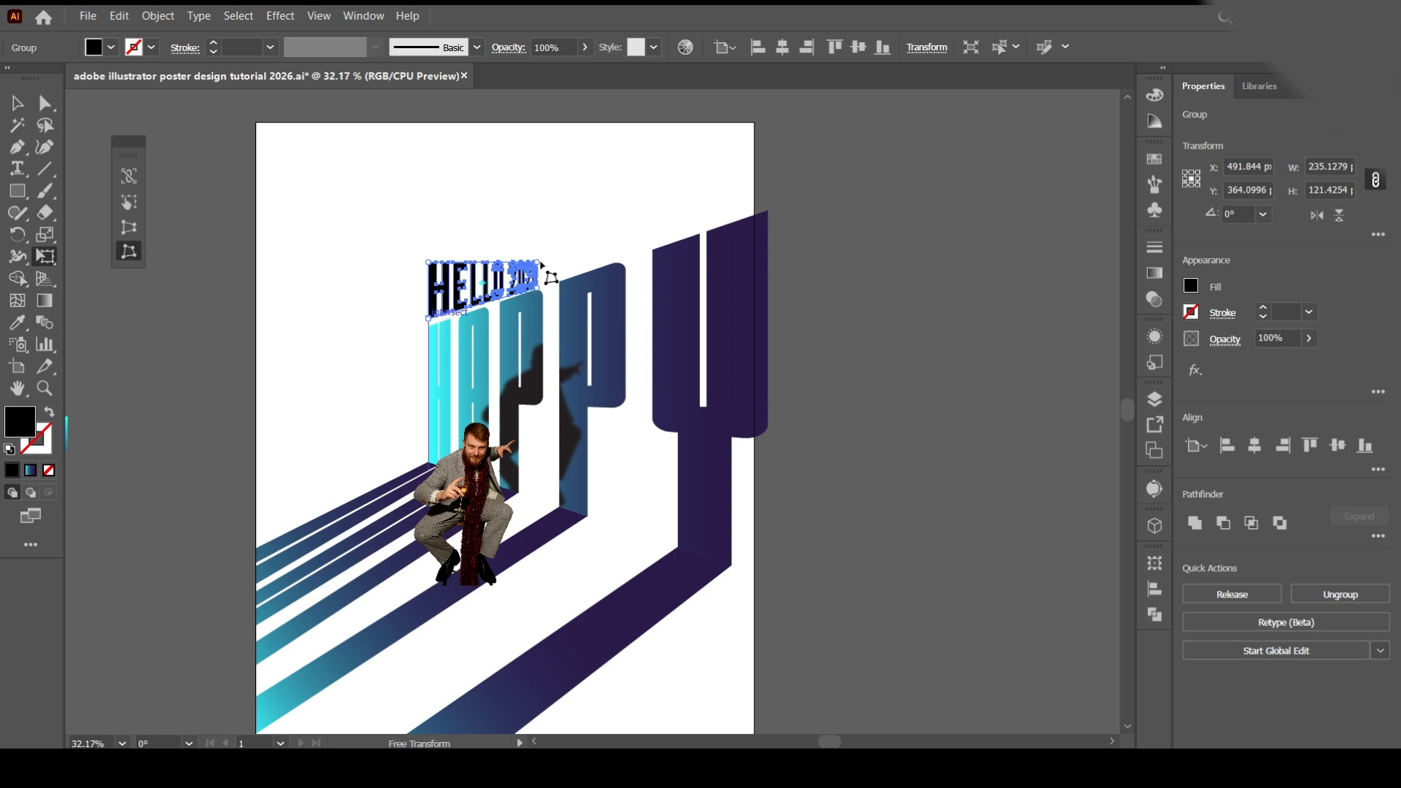
left_click_drag(541, 264, 536, 249)
left_click_drag(428, 263, 428, 265)
left_click_drag(534, 249, 536, 248)
left_click_drag(431, 321, 430, 324)
key("v")
left_click(190, 194)
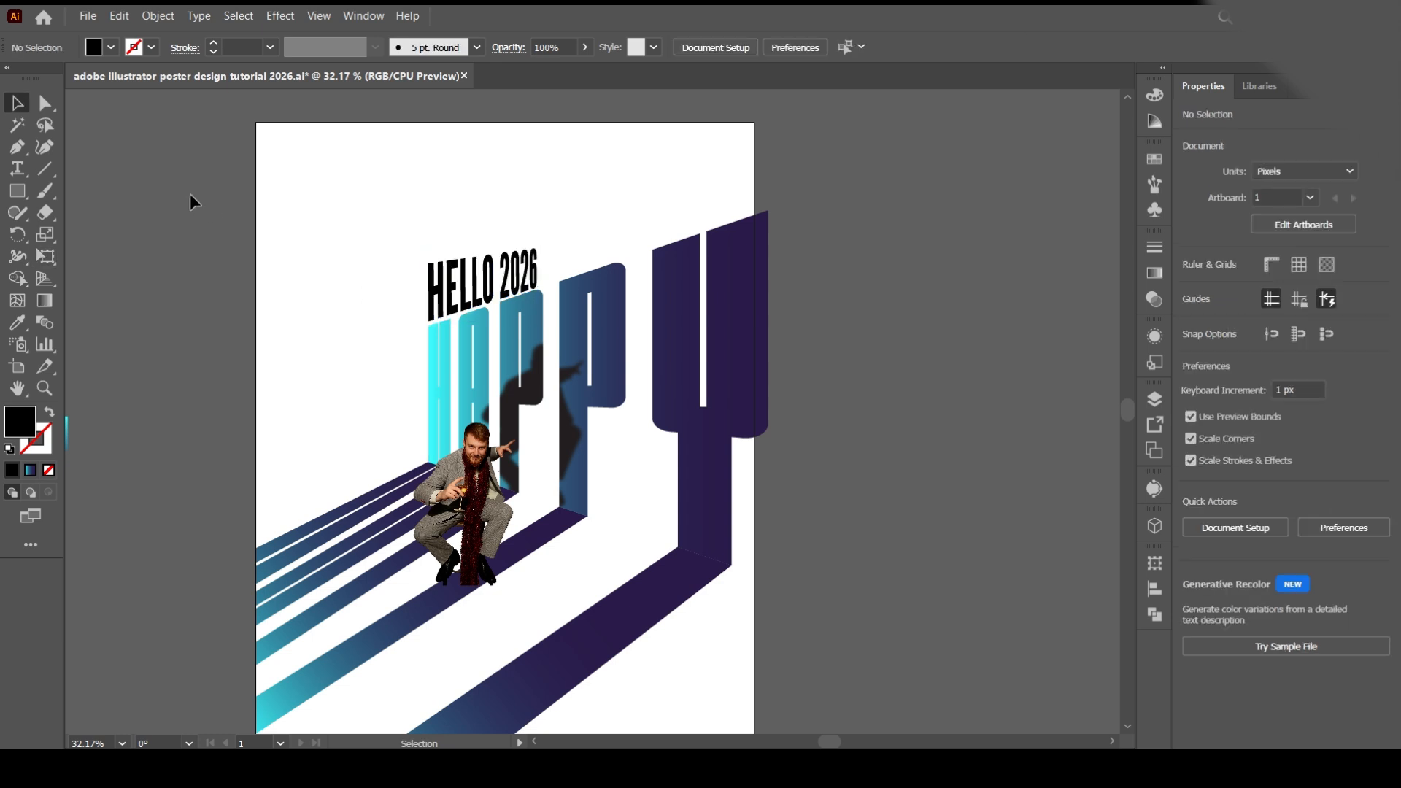
Step: Convert the two-line "Bold moves. Big dreams." tagline to outlines and place it in white over the Y's shadow strip
scroll(660, 613, "down", 3)
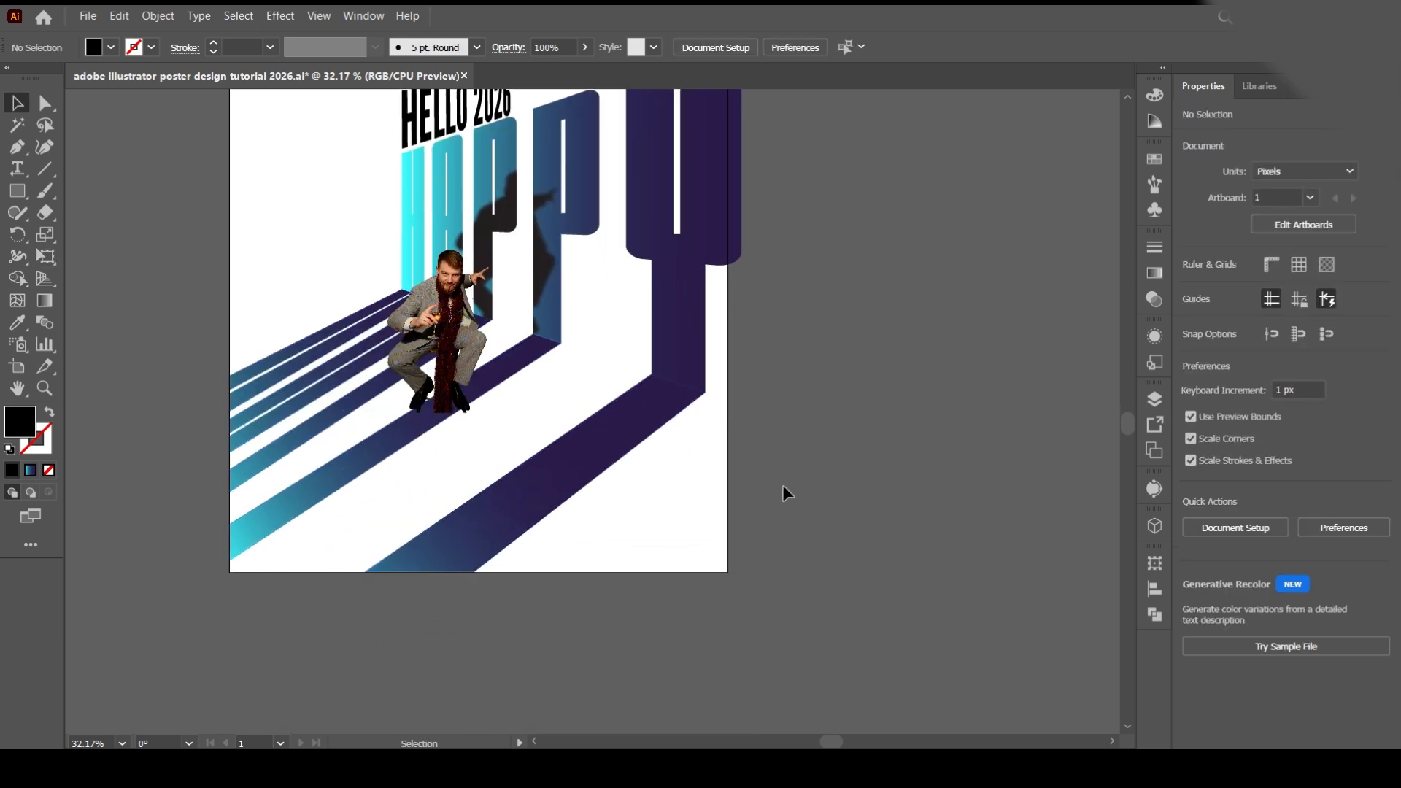
scroll(531, 519, "up", 3)
scroll(531, 519, "left", 10)
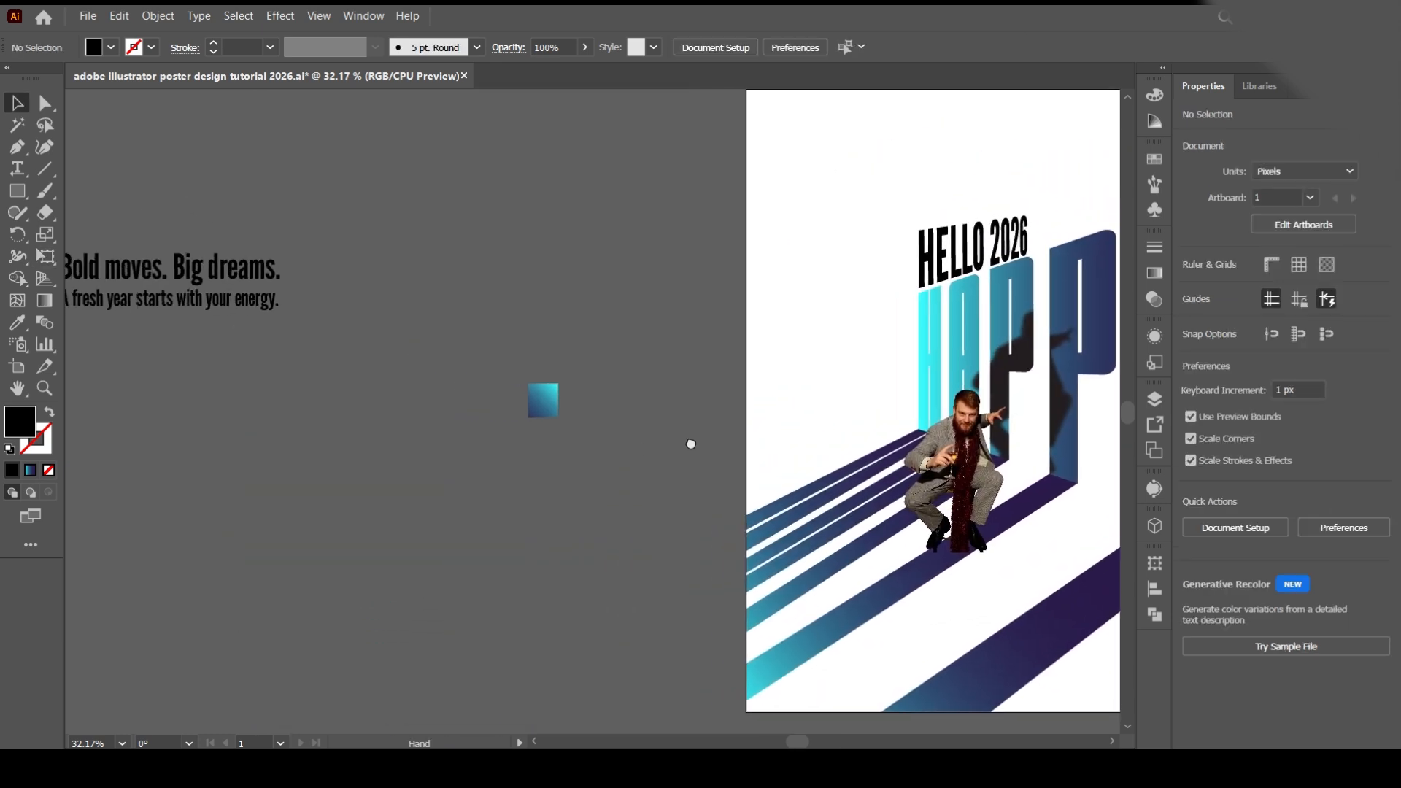
right_click(210, 243)
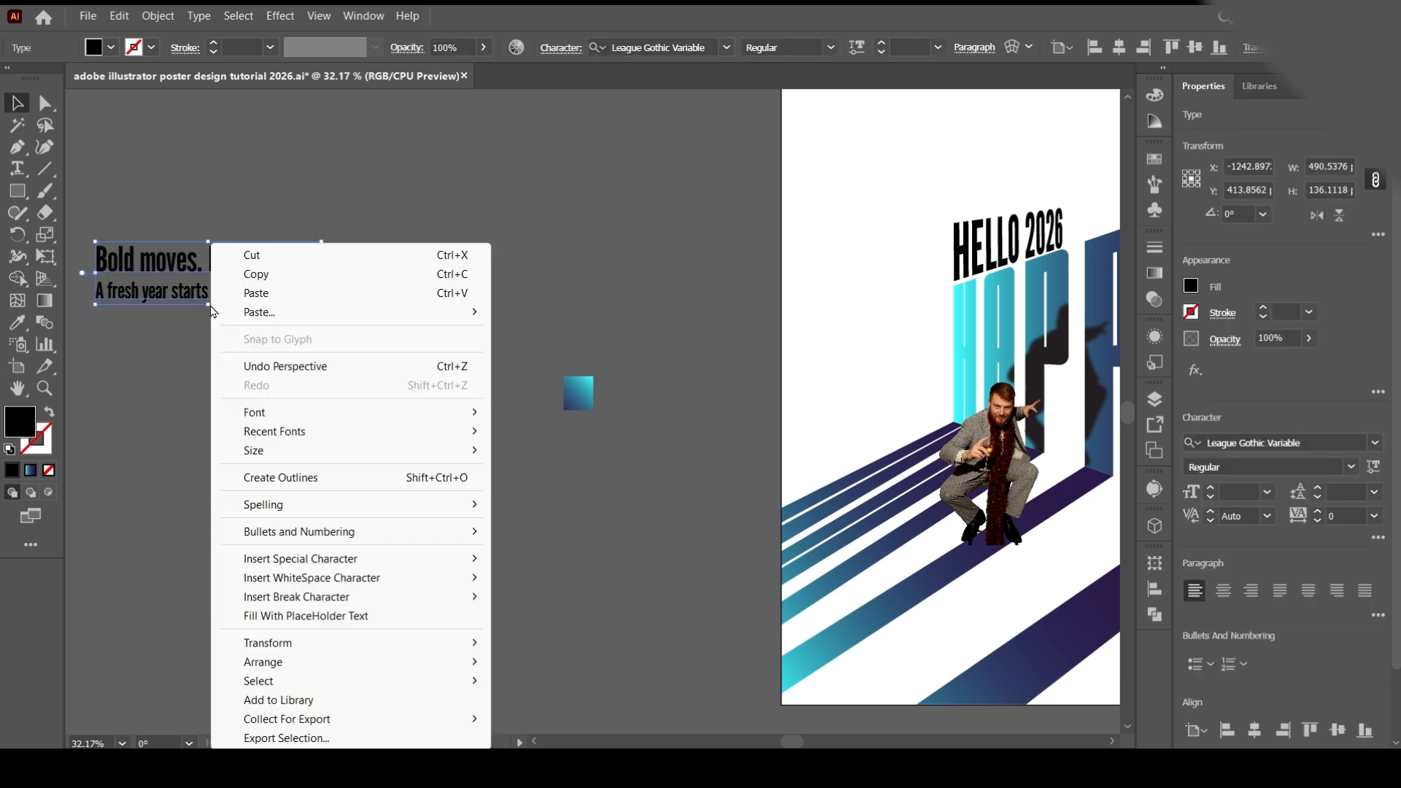
left_click(277, 477)
left_click_drag(230, 295, 633, 561)
left_click_drag(560, 443, 1, 358)
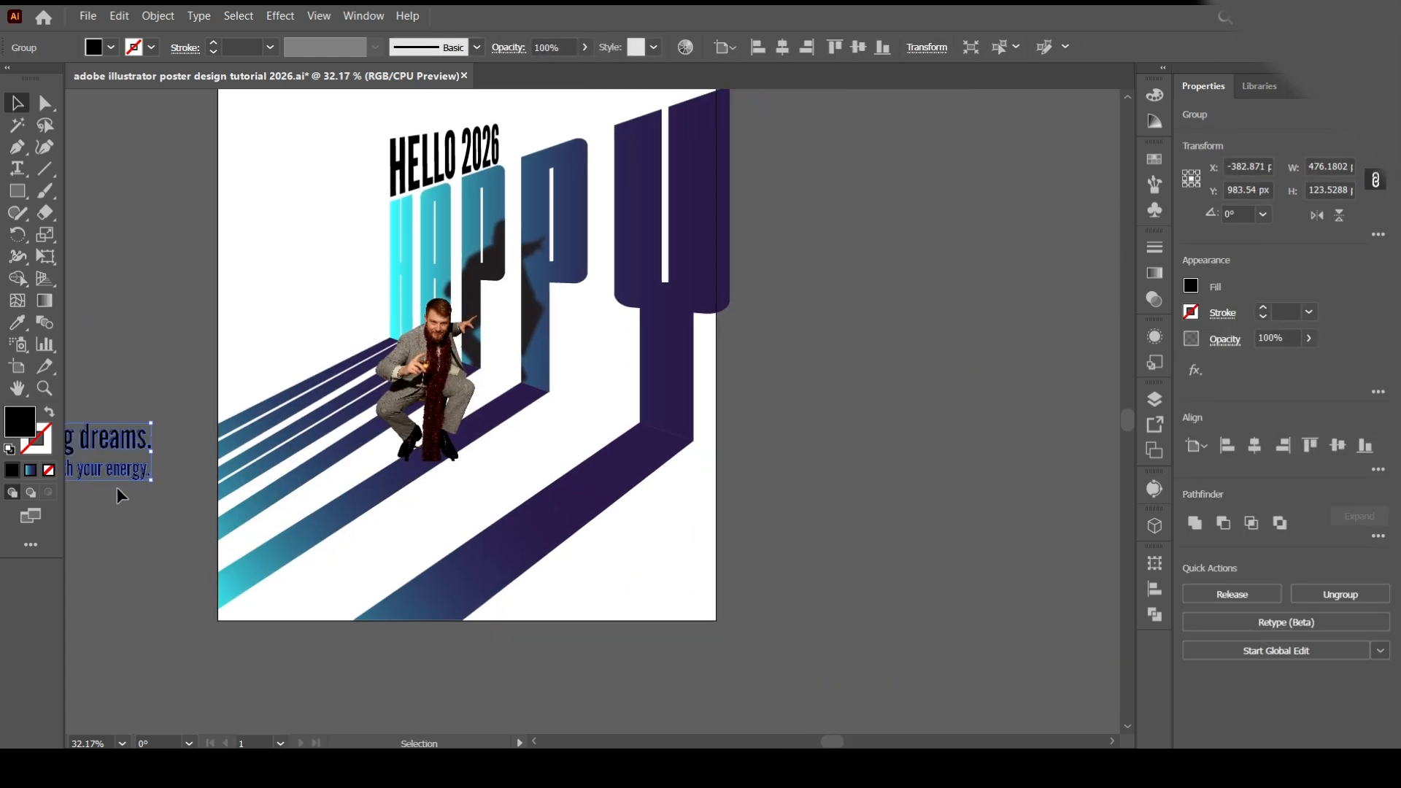
left_click_drag(116, 482, 627, 532)
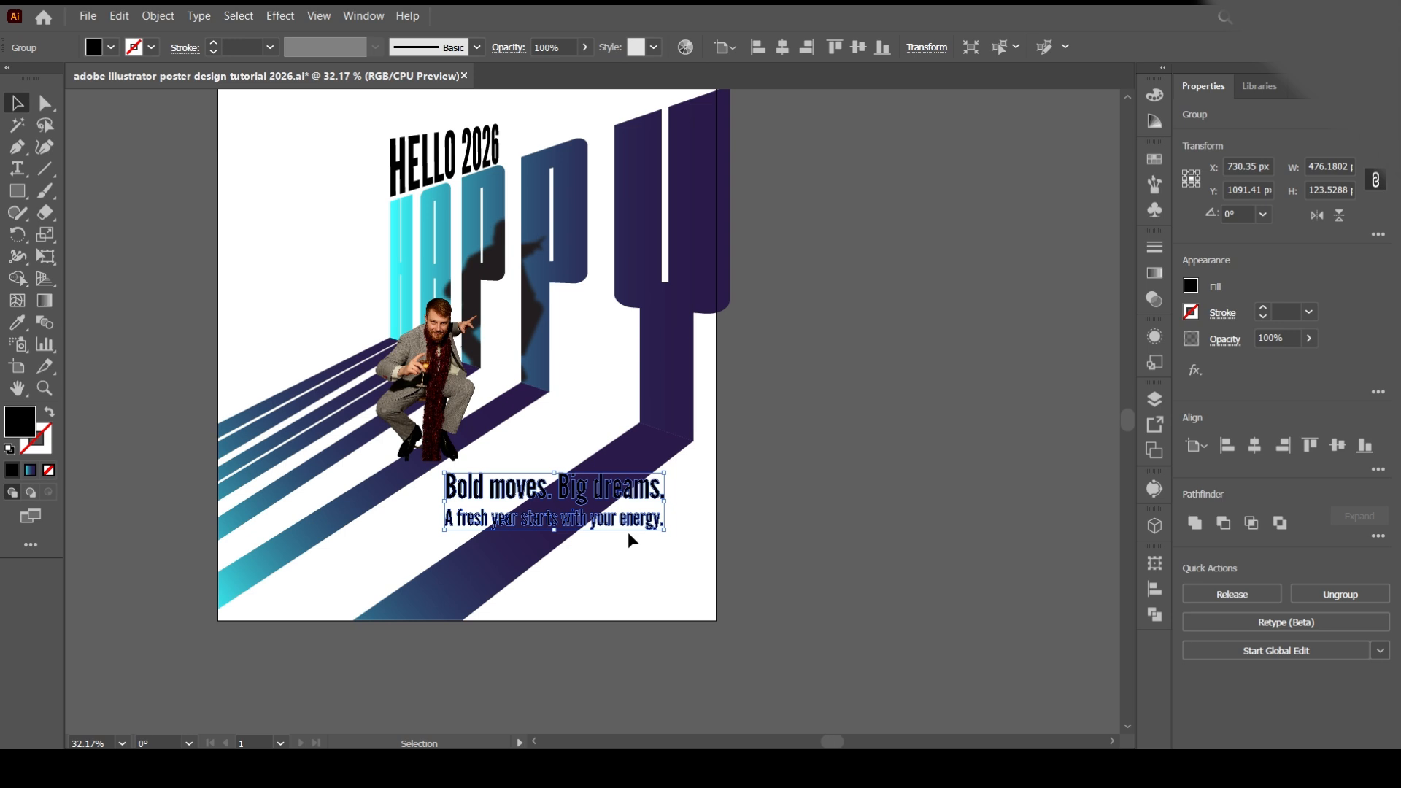
left_click(98, 50)
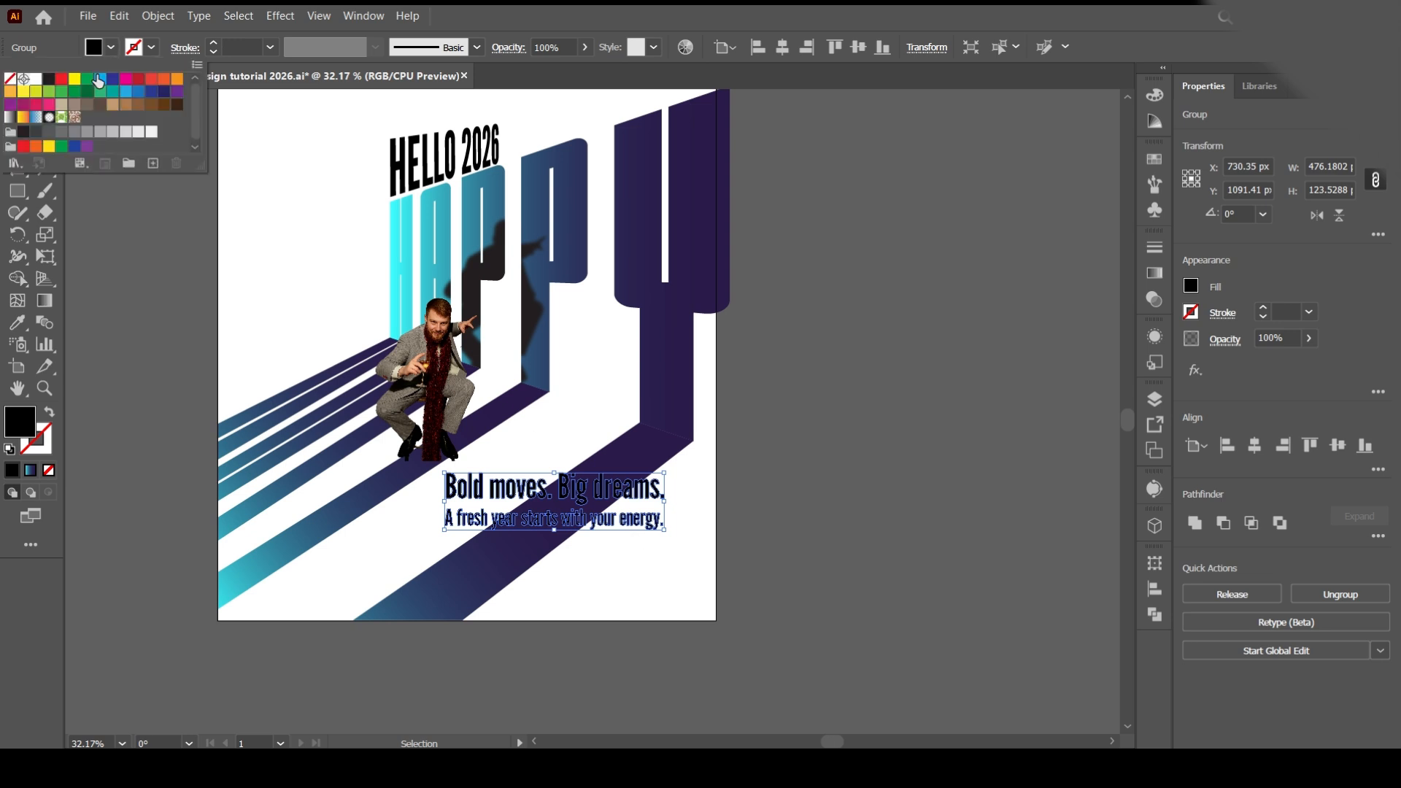
left_click(35, 79)
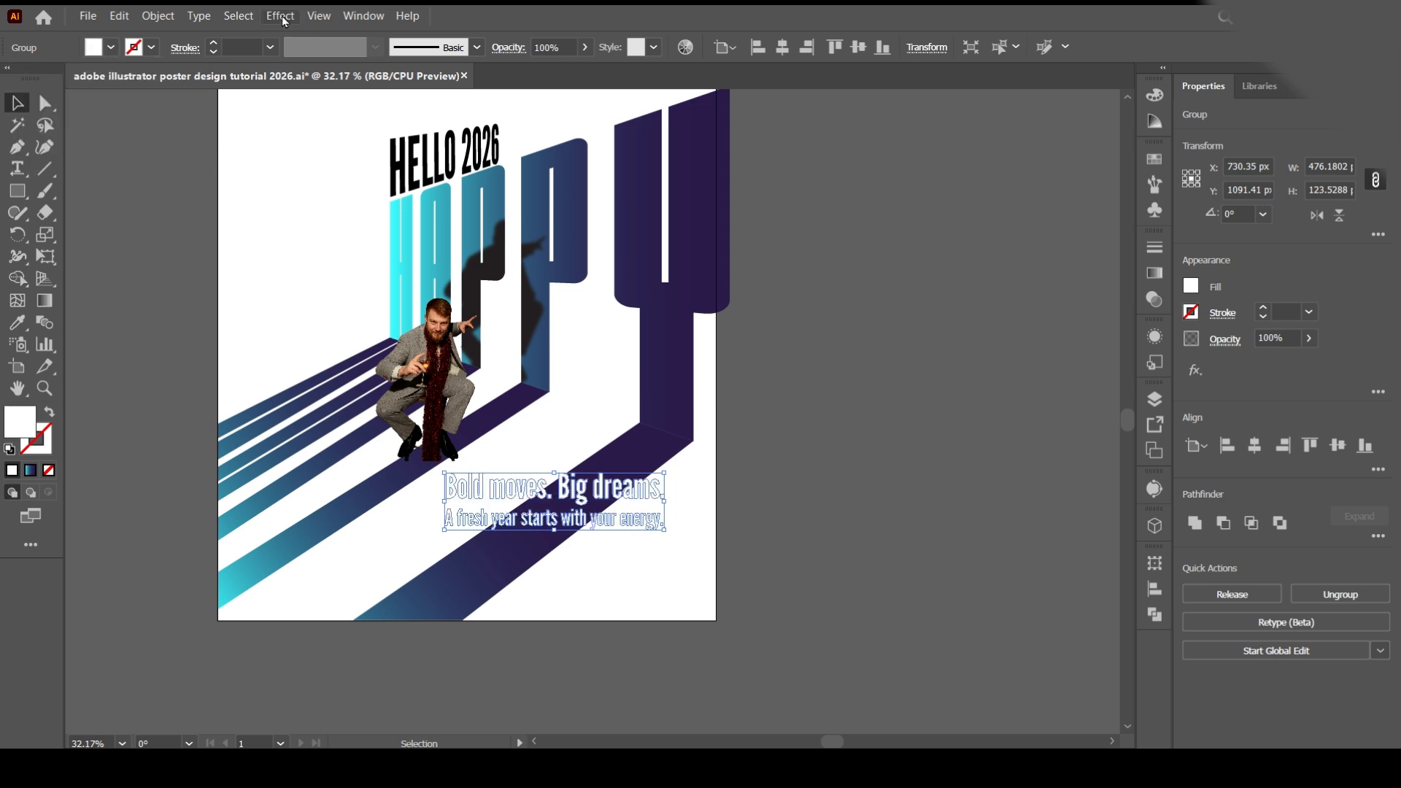
Step: Apply 3D Rotate (Classic) to the tagline with custom angles 16°, -43° and 33°, and scale it to about 371 px wide within the strip
left_click(281, 15)
mouse_move(358, 261)
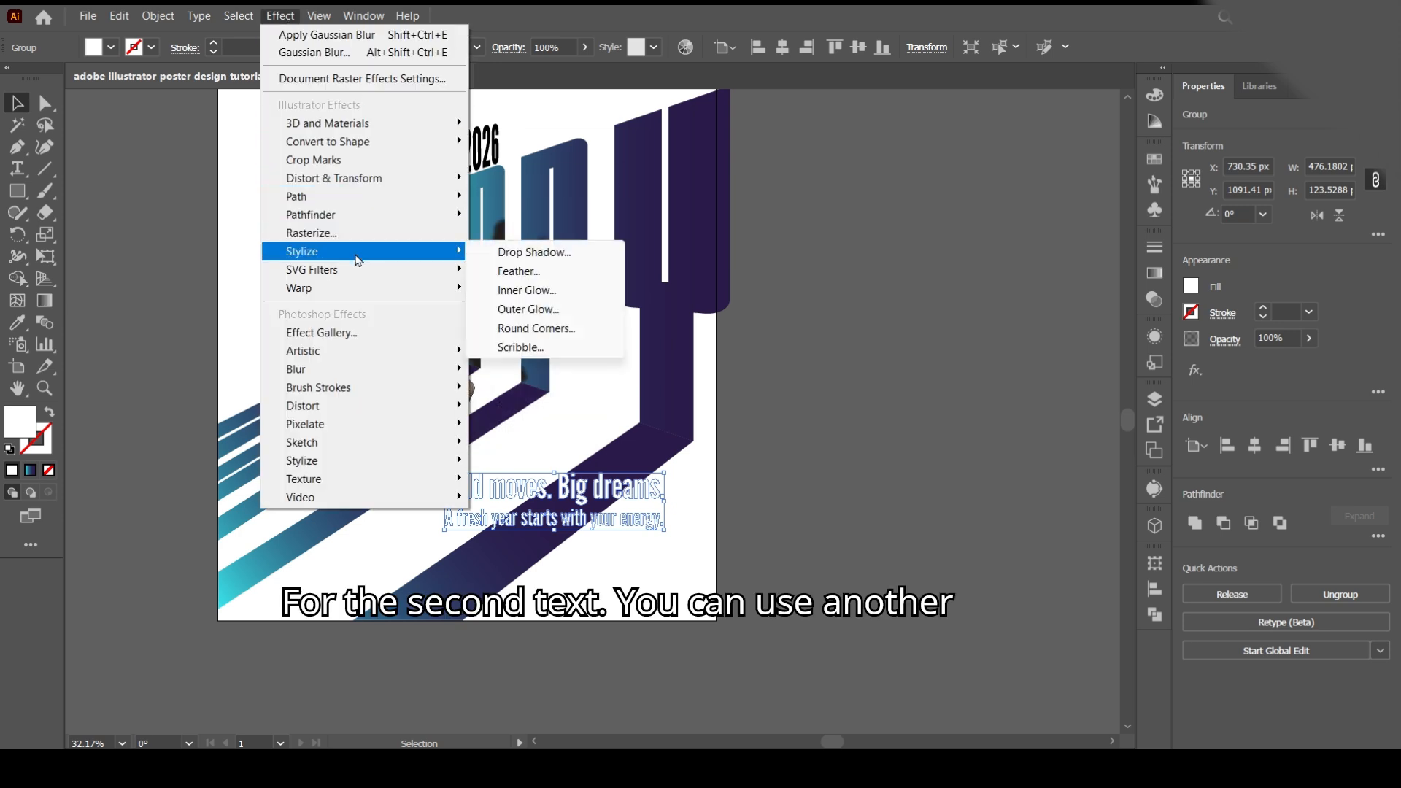
mouse_move(350, 122)
mouse_move(526, 219)
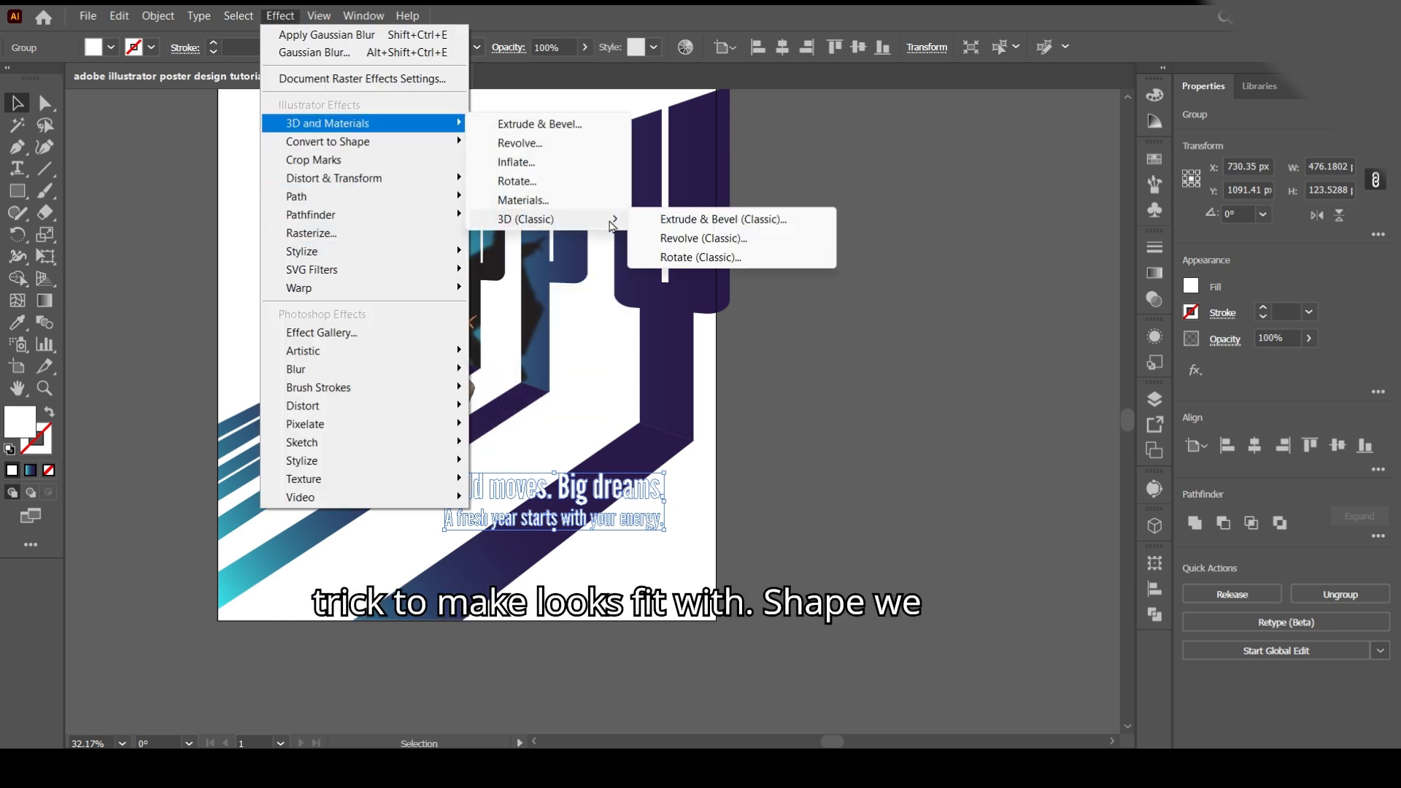
left_click(675, 256)
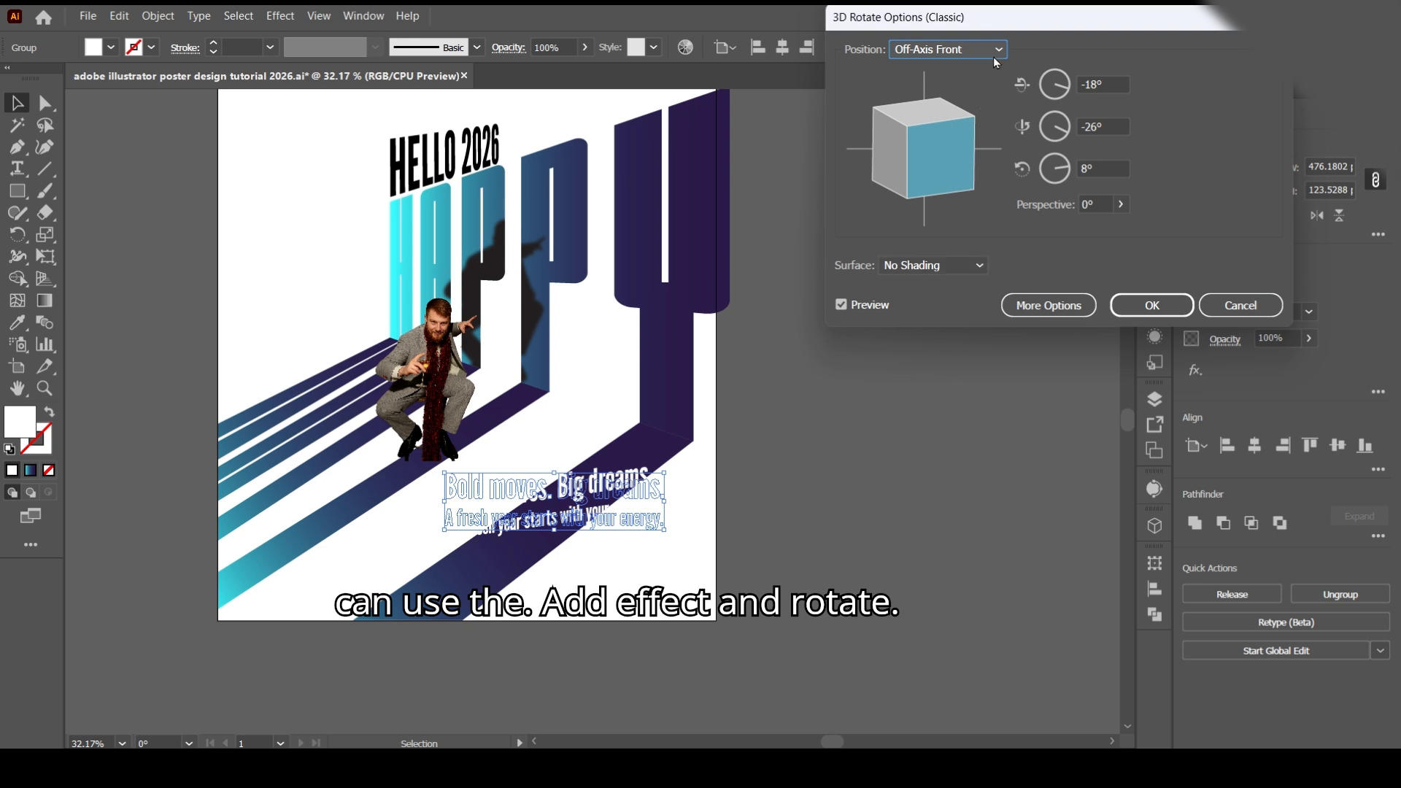
left_click(994, 59)
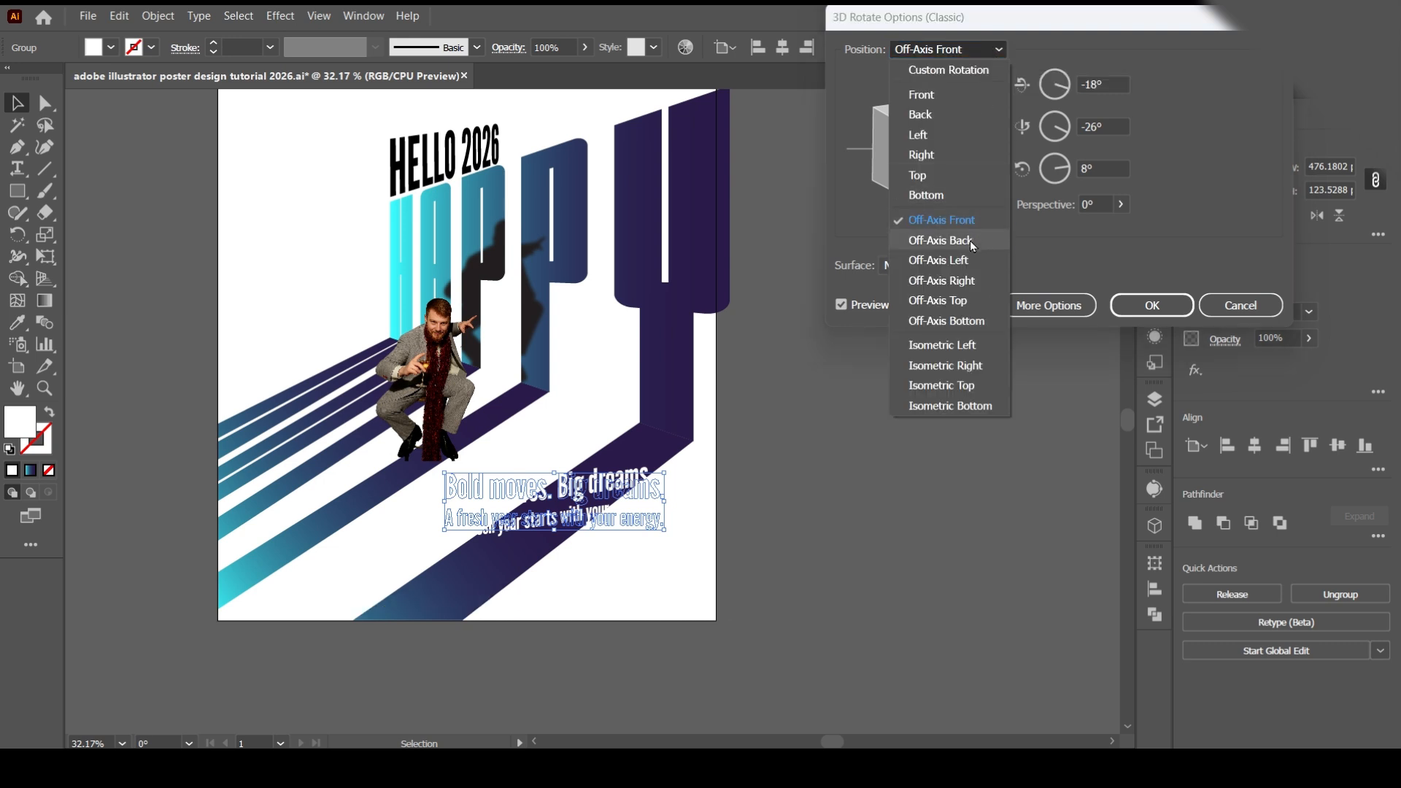
left_click(969, 320)
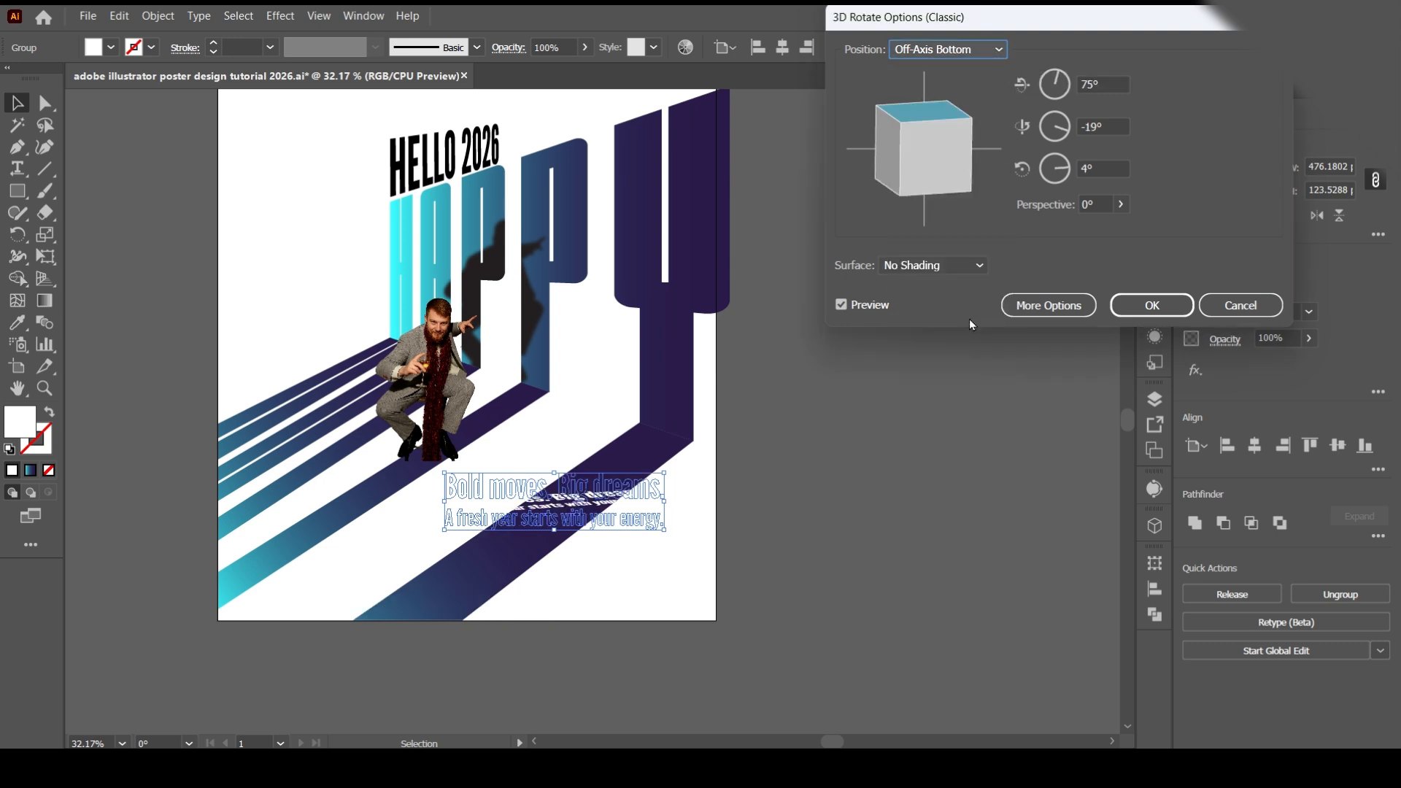
left_click_drag(948, 168, 910, 174)
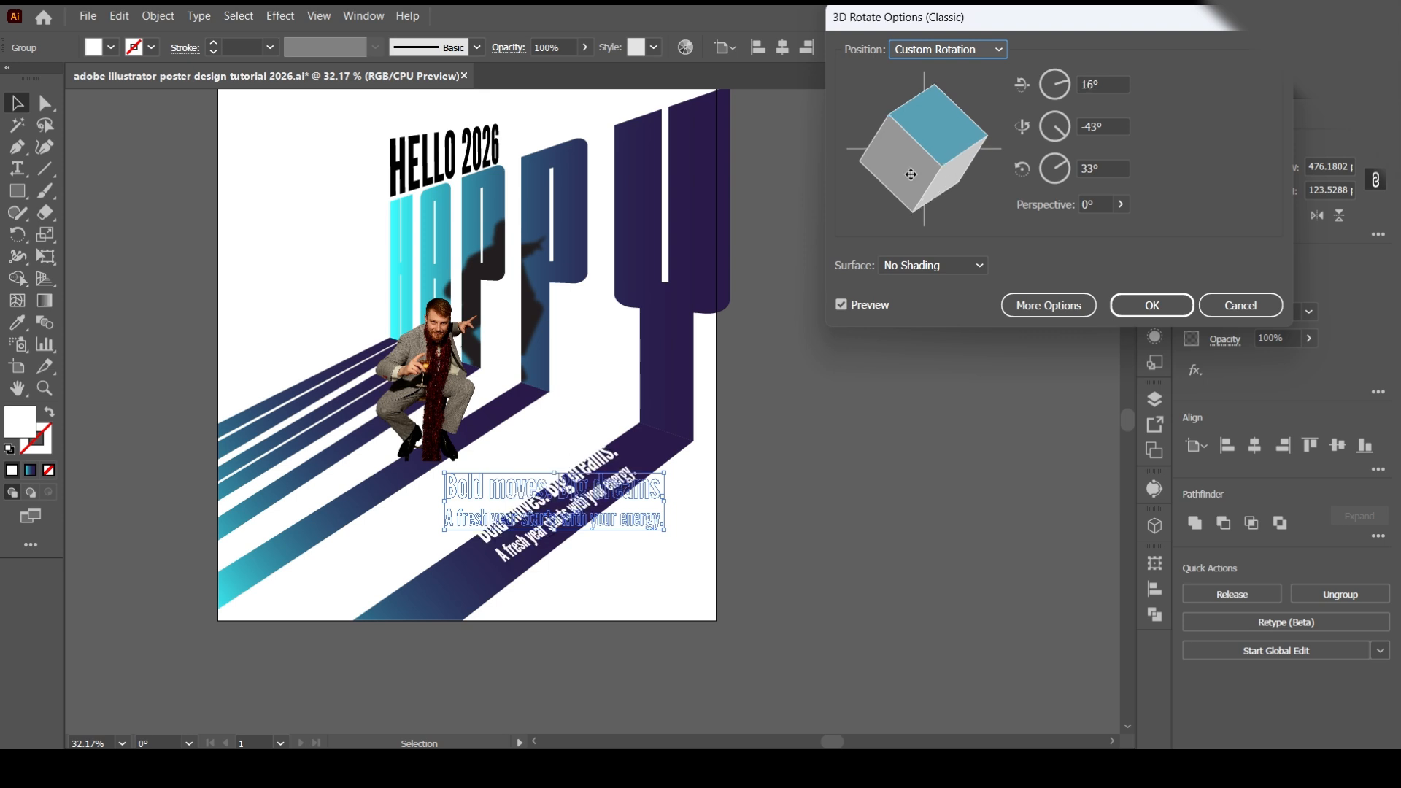
left_click(1147, 313)
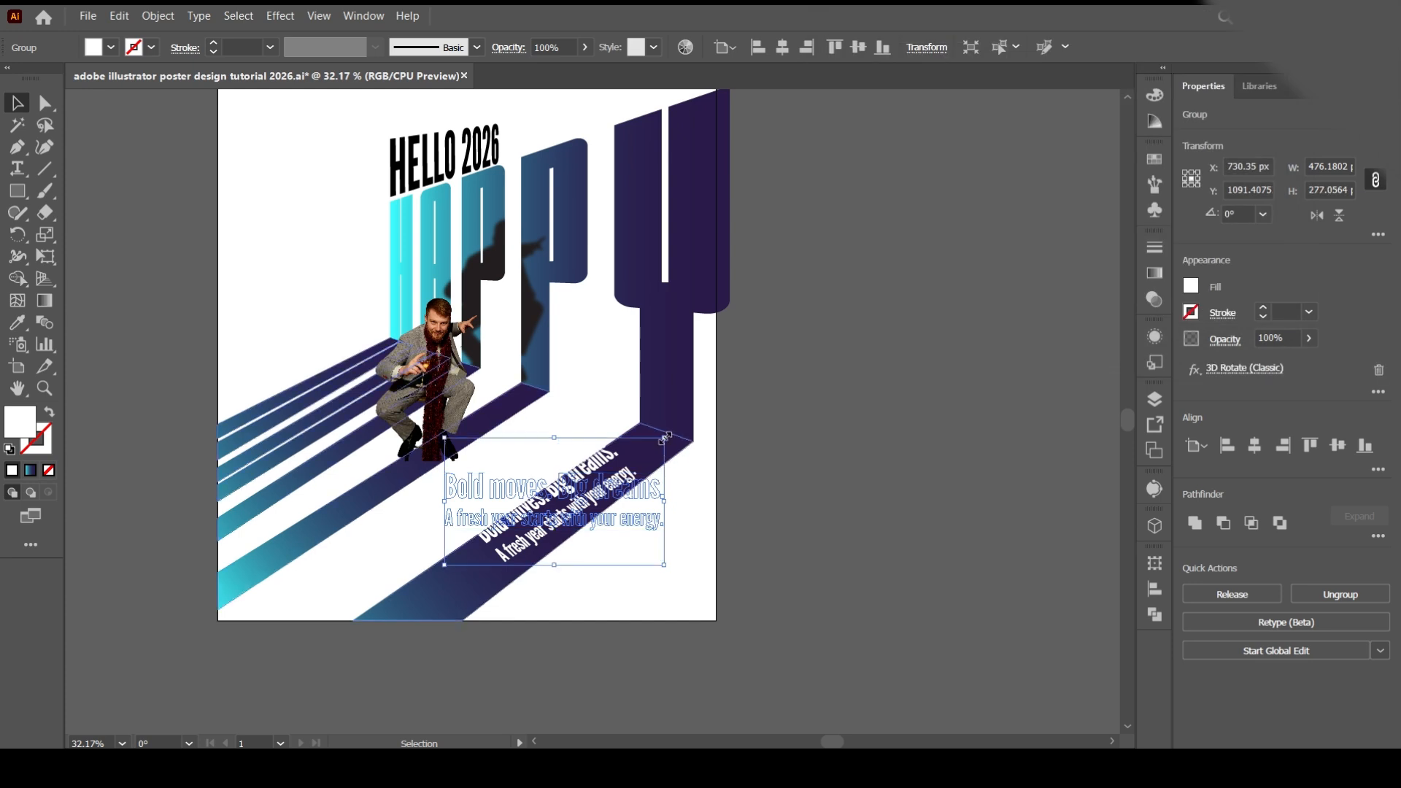
left_click_drag(664, 439, 640, 453)
left_click_drag(562, 510, 577, 524)
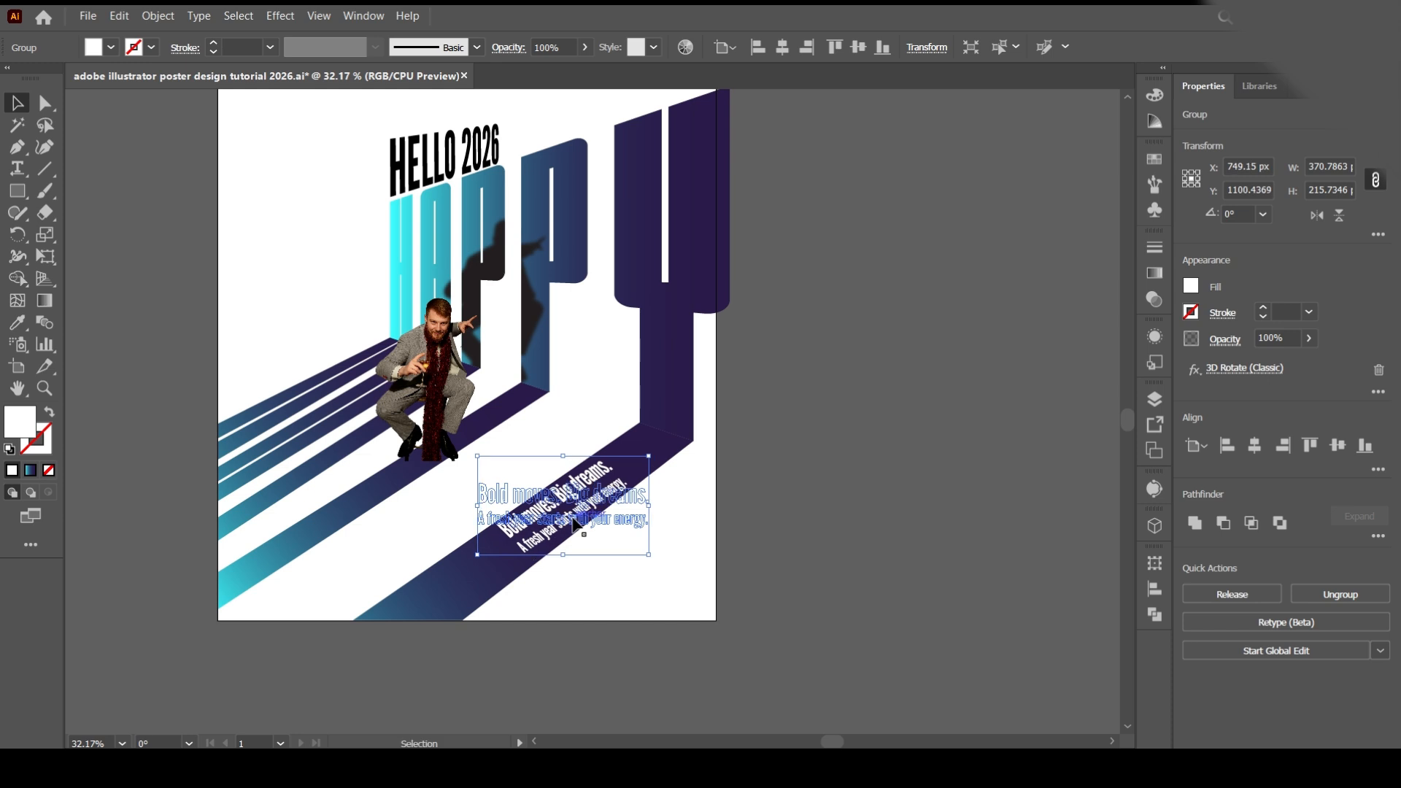
Step: Edit the tagline's 3D Rotate (Classic) effect, adjusting its rotation angles to 13°, -46° and 37°
left_click(1154, 337)
left_click(999, 405)
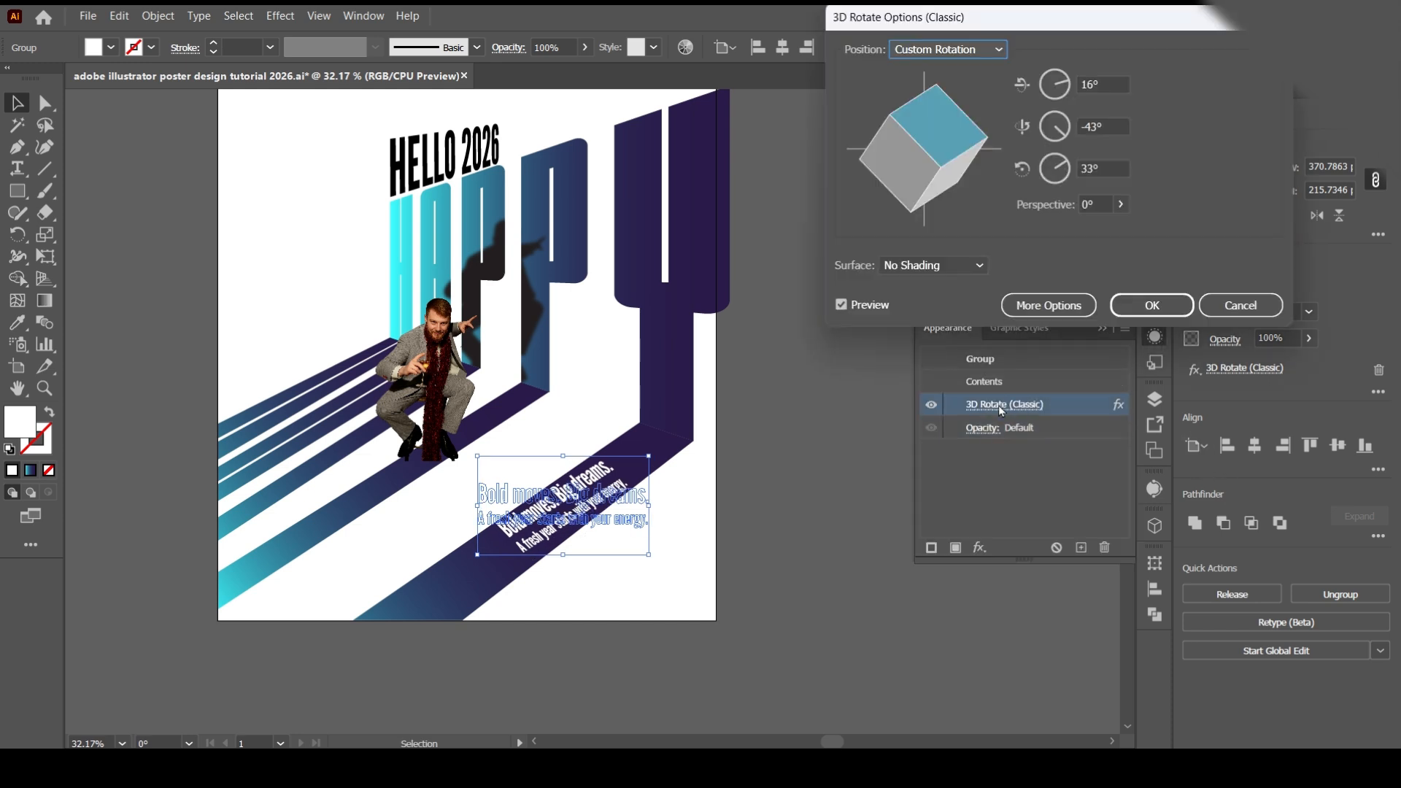
left_click_drag(953, 164, 918, 184)
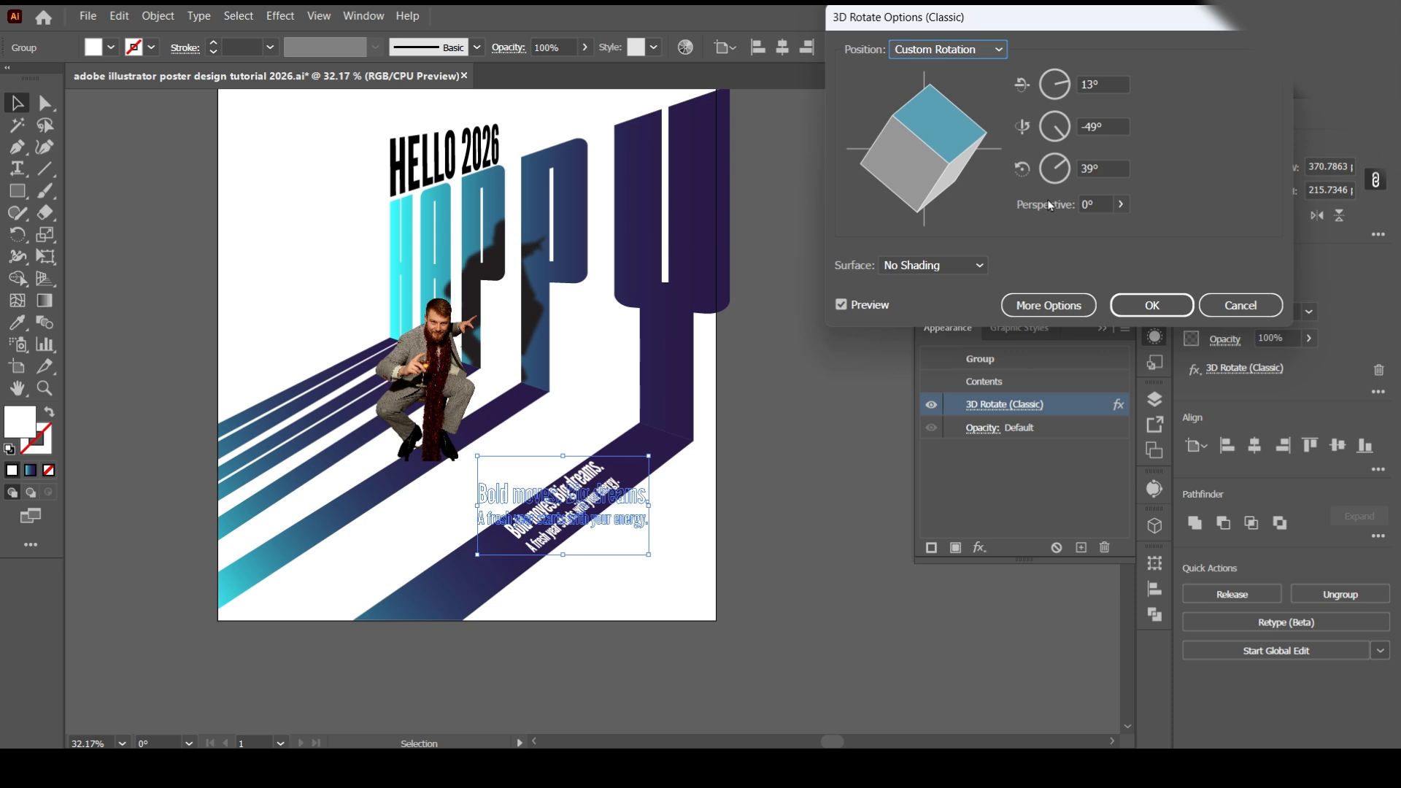
left_click(1108, 168)
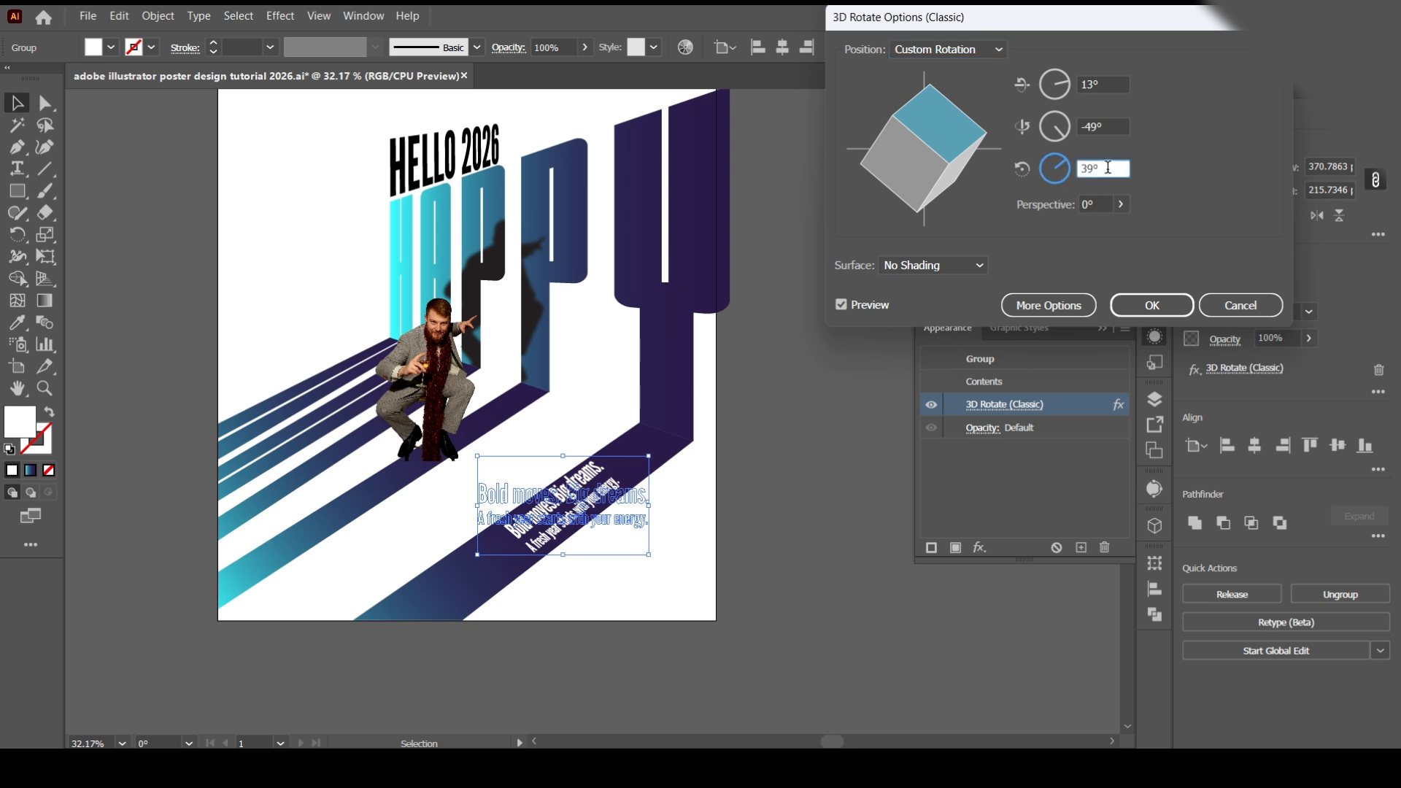
left_click(1115, 124)
key("Up")
key("Up")
key("Up")
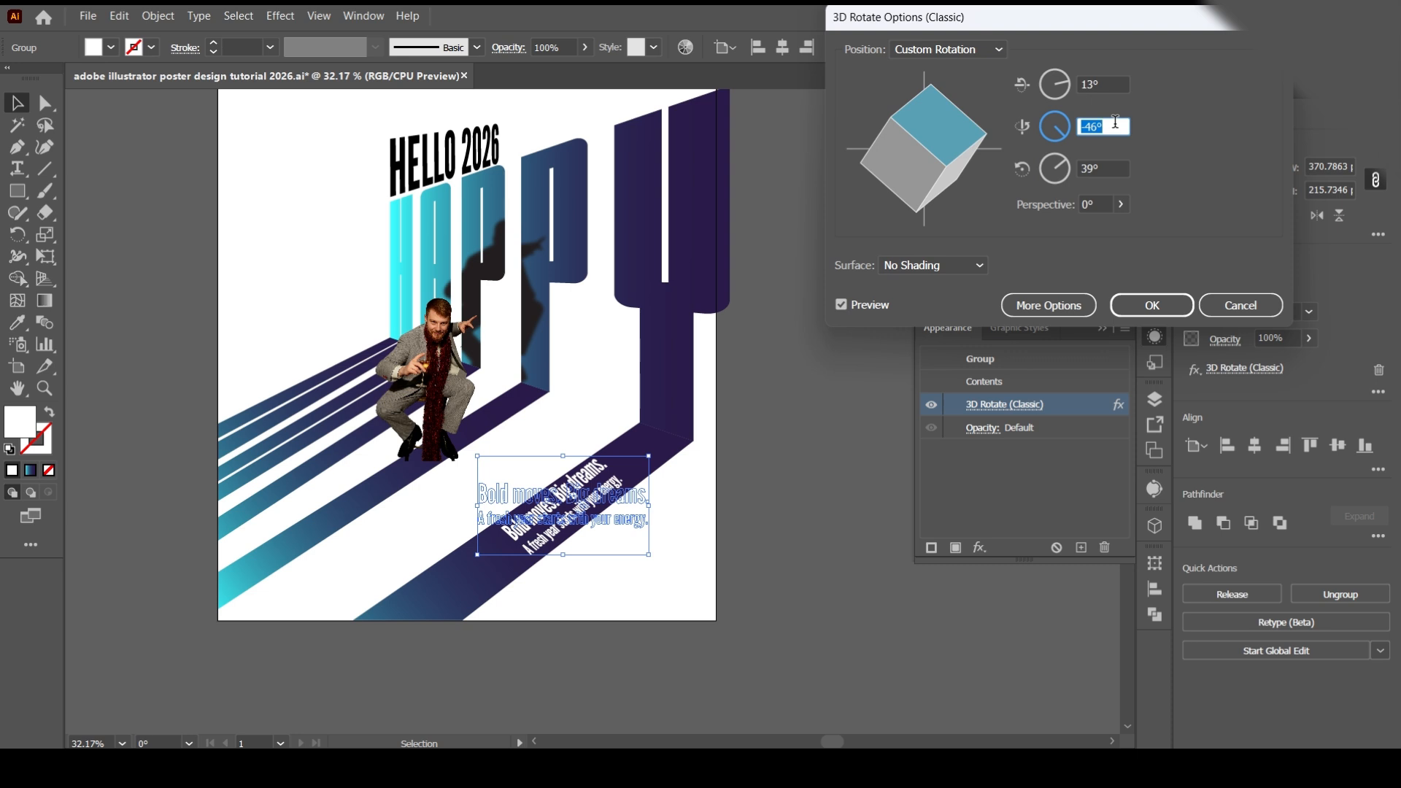
left_click(1115, 168)
key("Down")
key("Down")
key("Down")
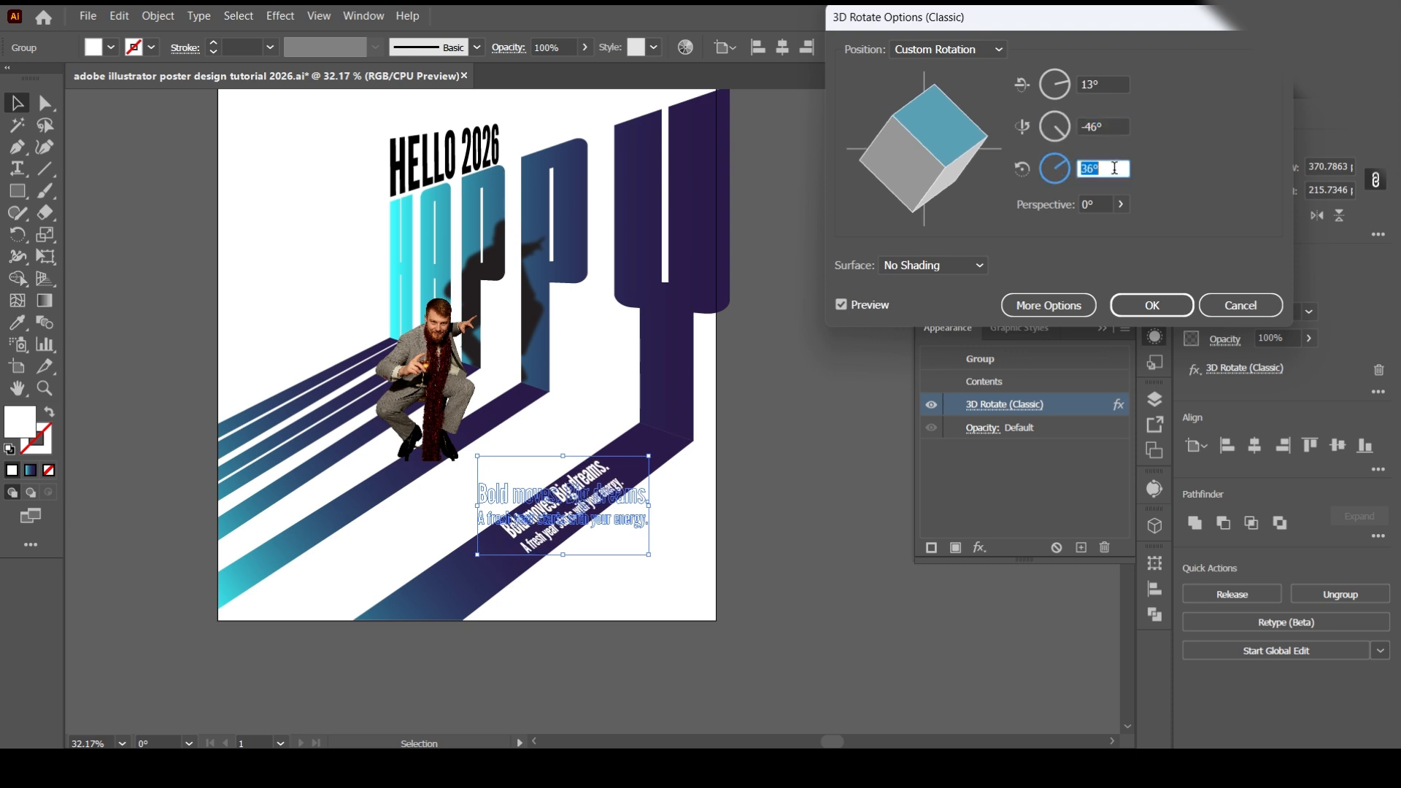
key("Up")
key("Up")
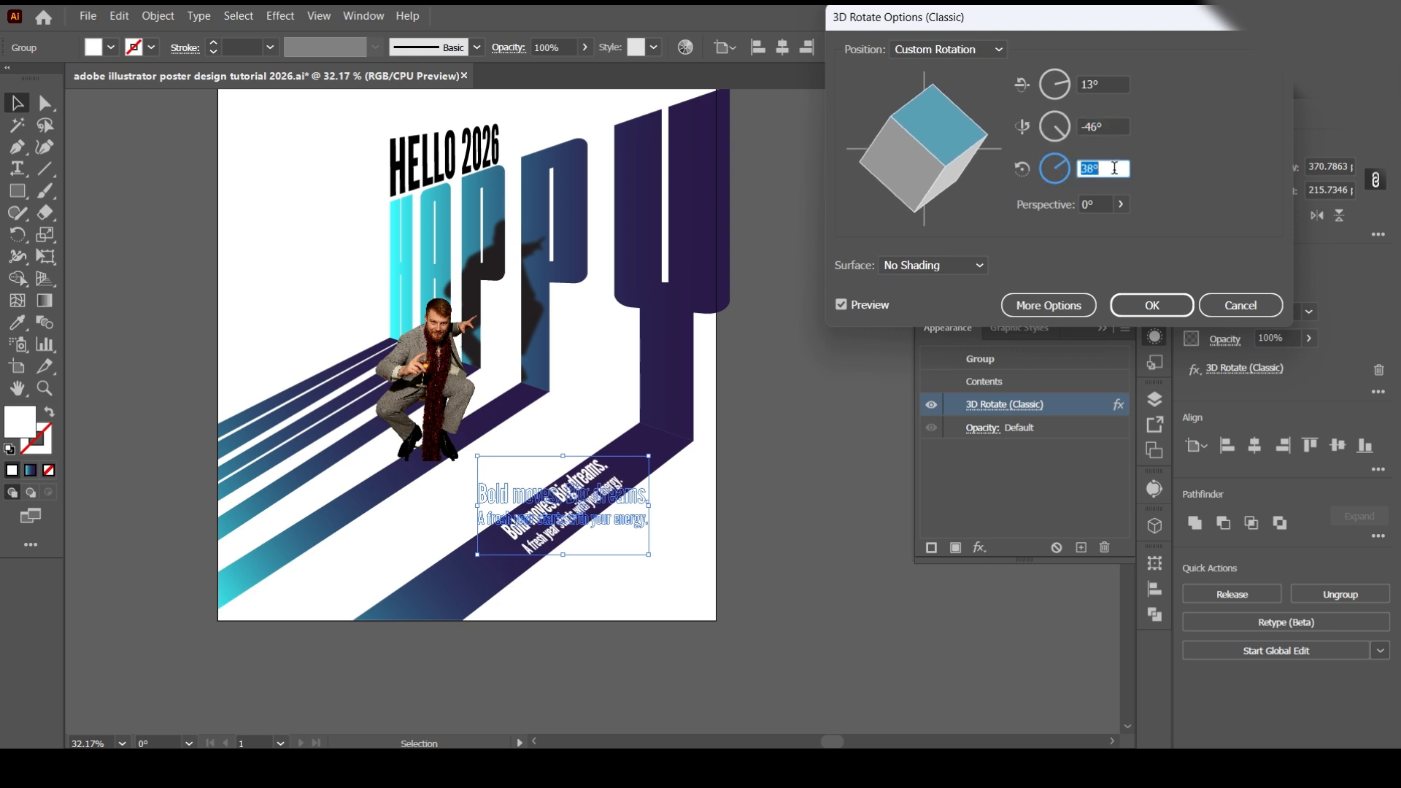
key("Down")
Step: Set the tagline's 3D rotation to 15° around the first axis and -28° around the second, and apply it
left_click(1127, 130)
key("Up")
key("Up")
key("Up")
key("Up")
key("Up")
key("Up")
key("Up")
key("Up")
key("Up")
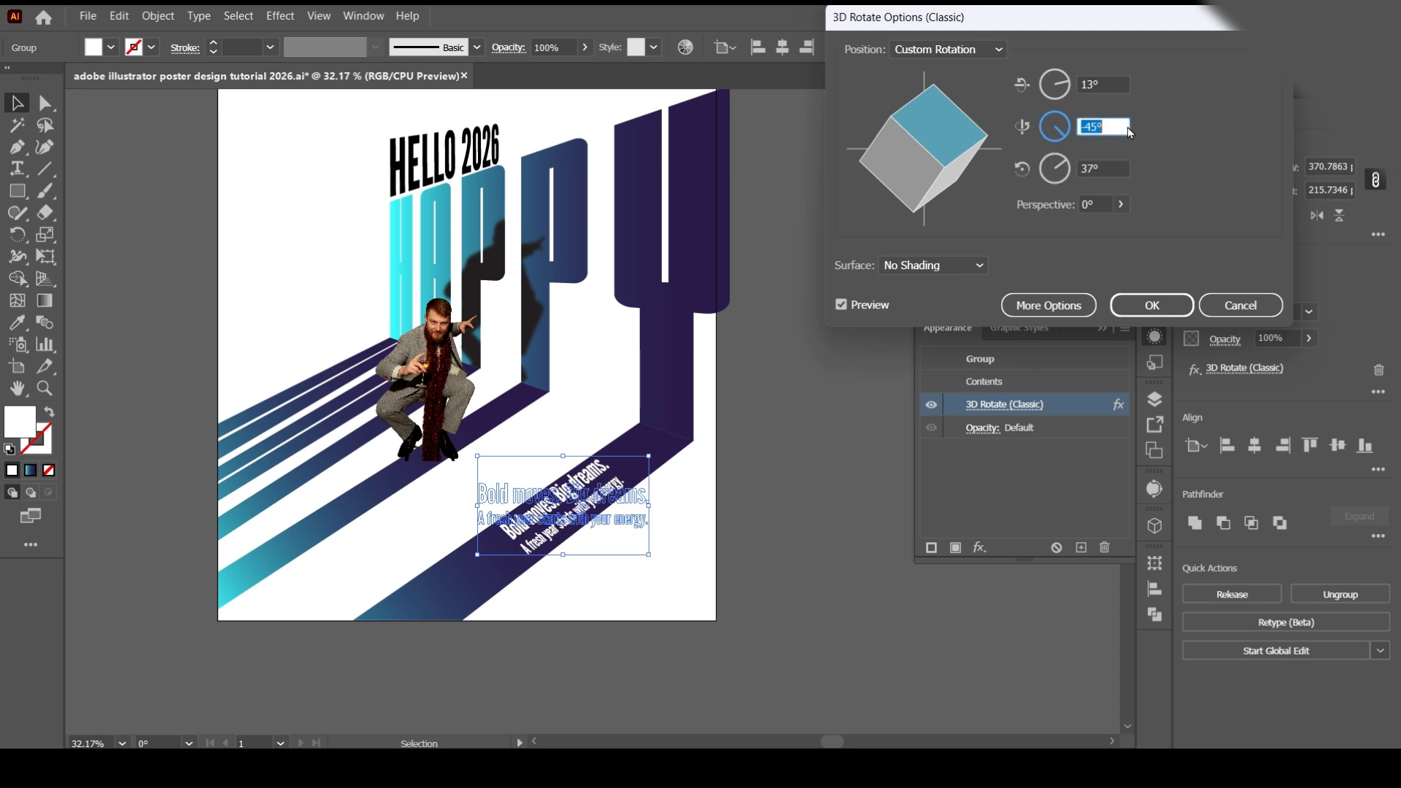
key("Up")
key("Up")
key("Up")
key("Up")
key("Up")
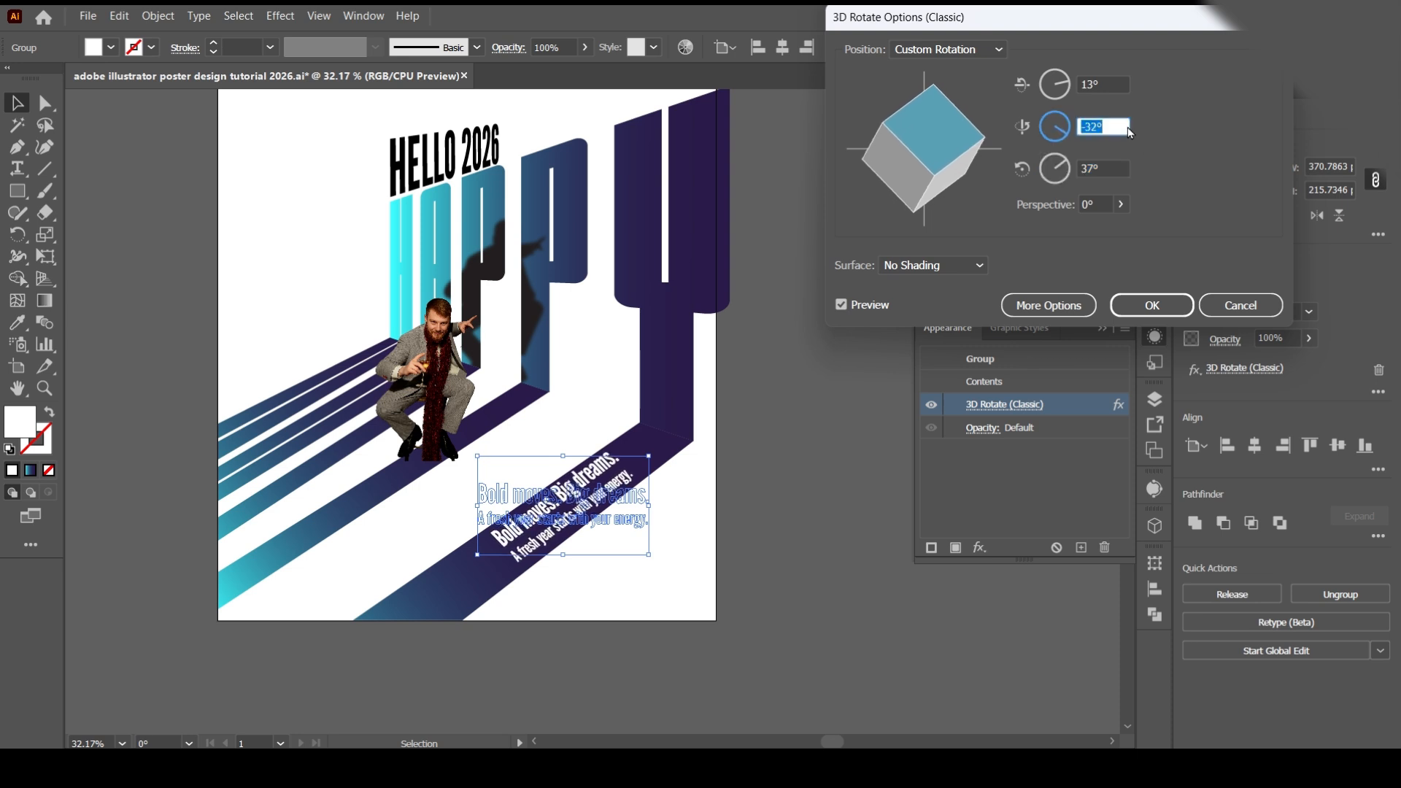
key("Up")
key("Up")
key("Up")
key("Up")
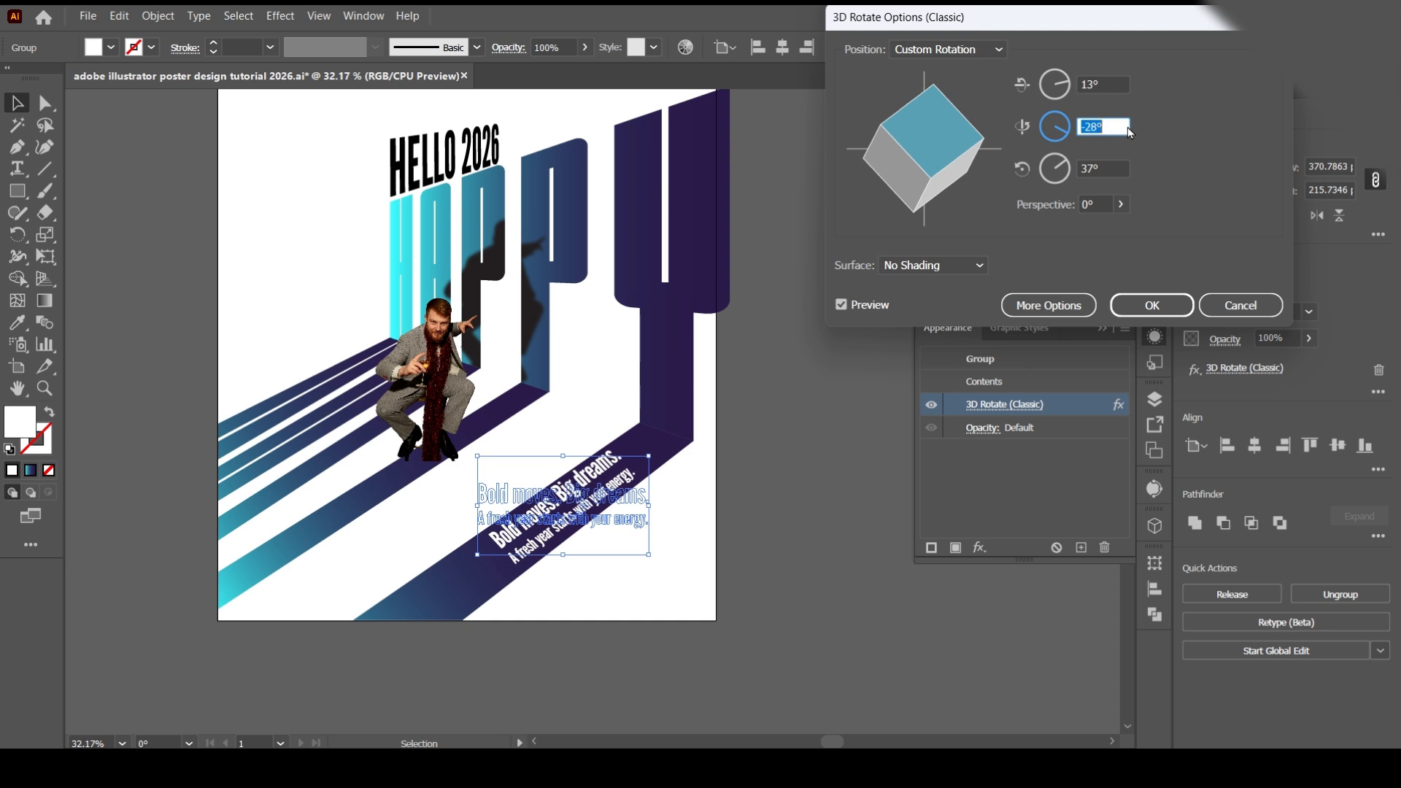
left_click(1109, 82)
key("Up")
key("Up")
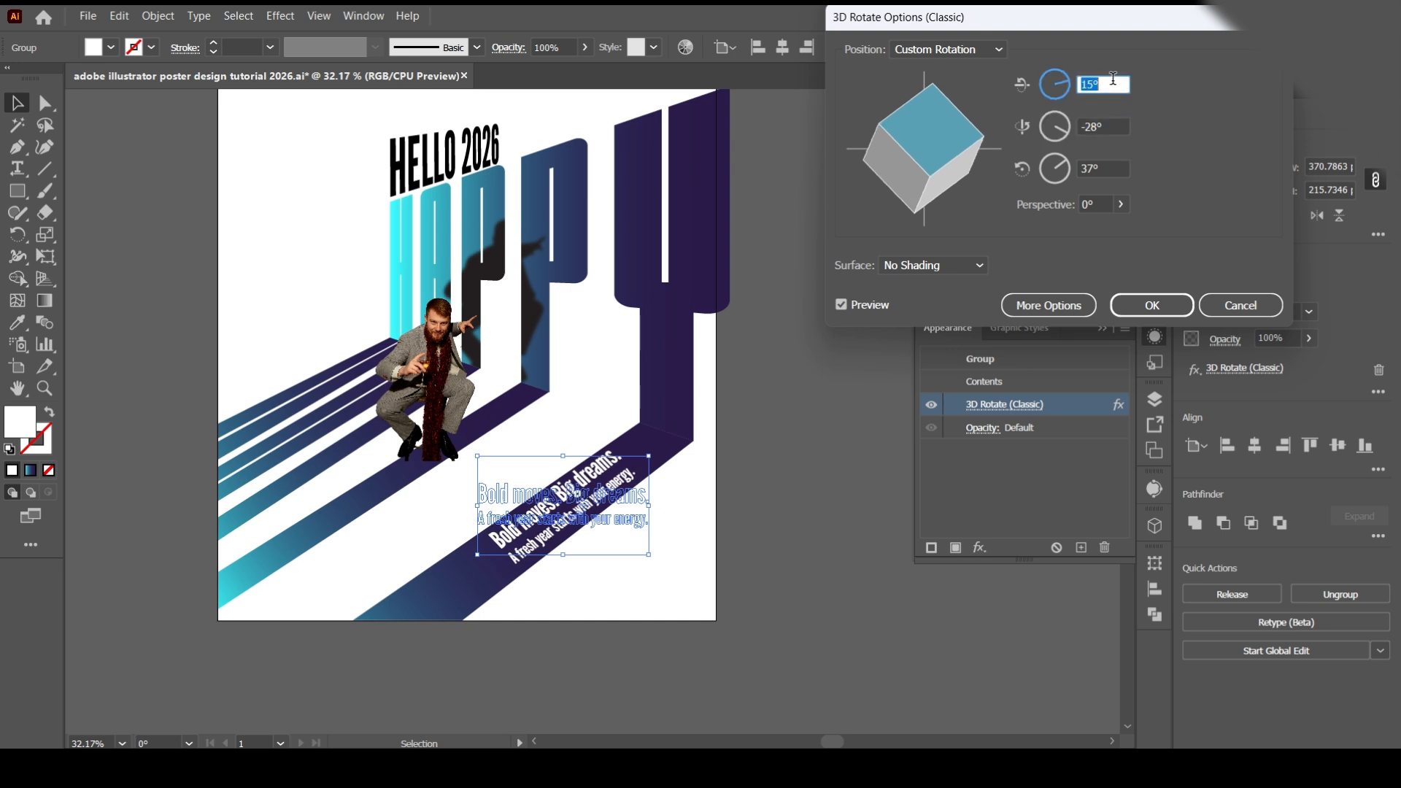
left_click(1152, 305)
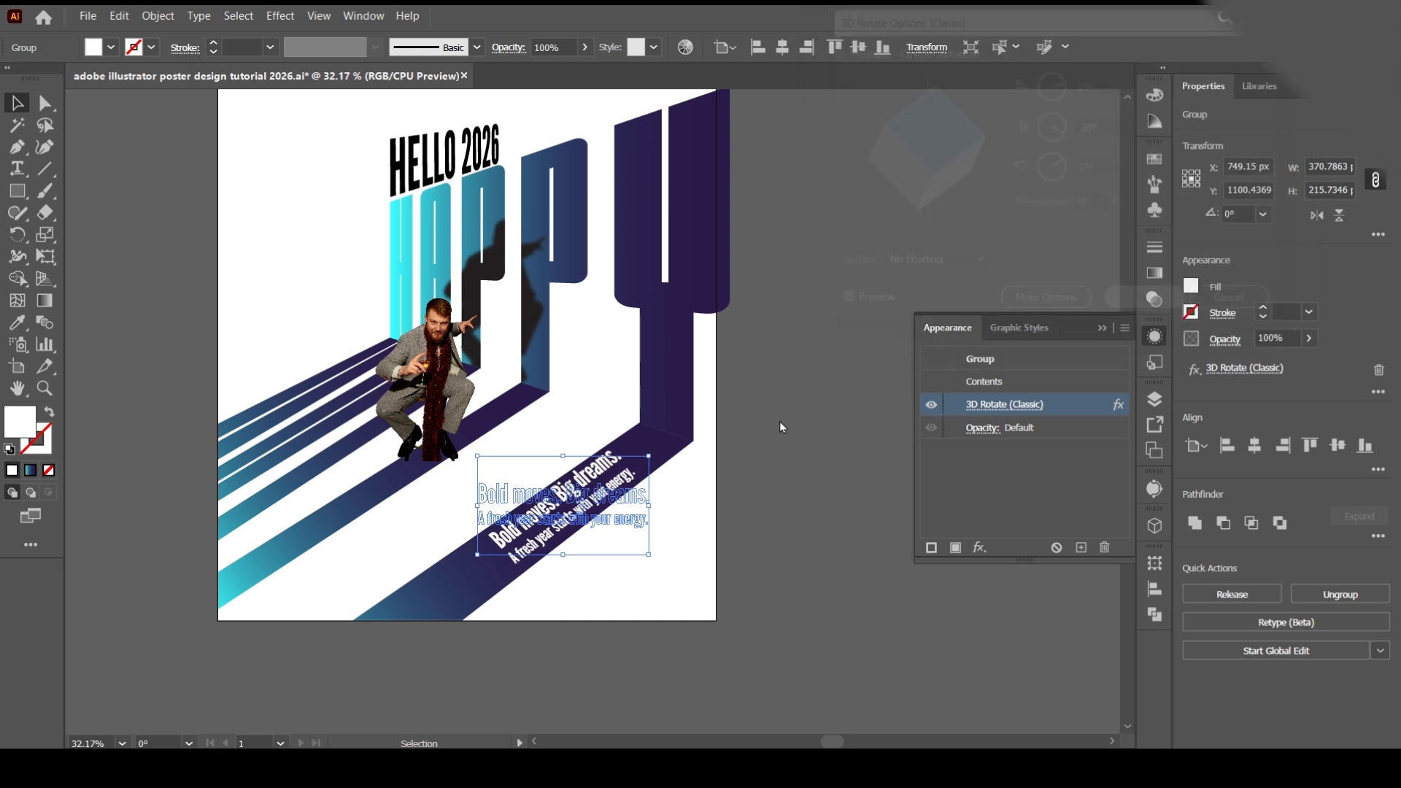
Step: Expand the appearance of the rotated tagline and scale it down slightly to about 308 px wide
right_click(603, 500)
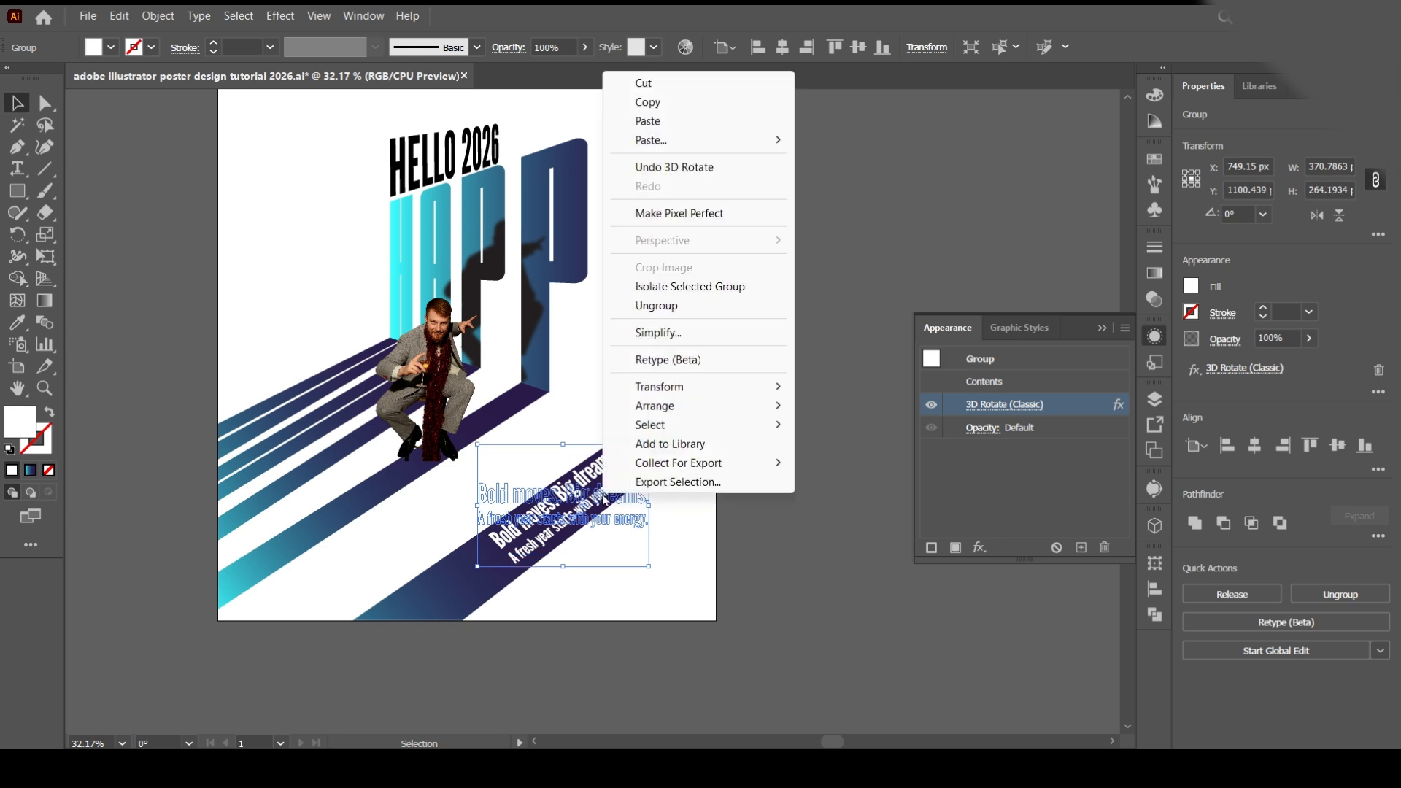
left_click(153, 19)
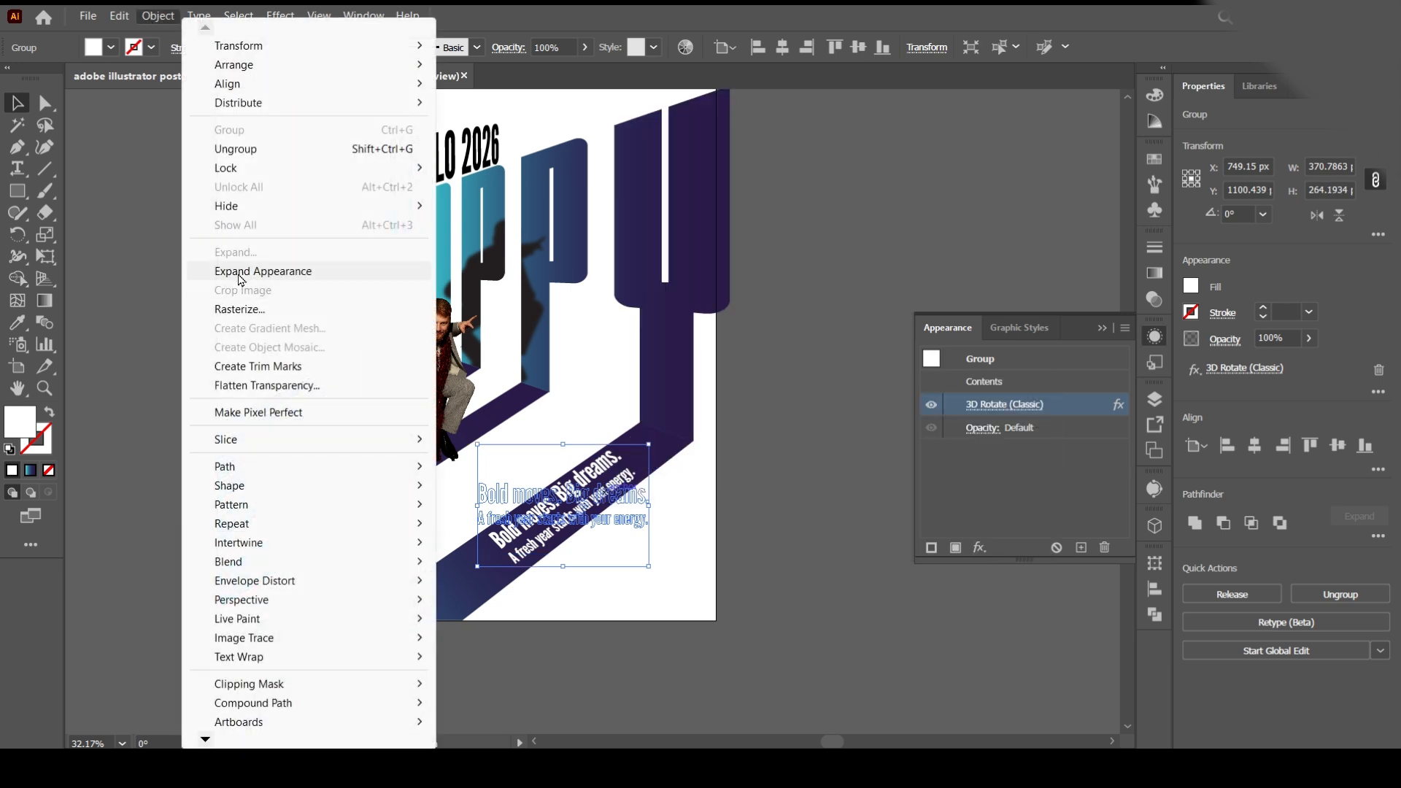
left_click(201, 271)
left_click_drag(642, 569, 637, 564)
Step: Try the Multiply blending mode on the expanded tagline group, and undo it
left_click(1155, 299)
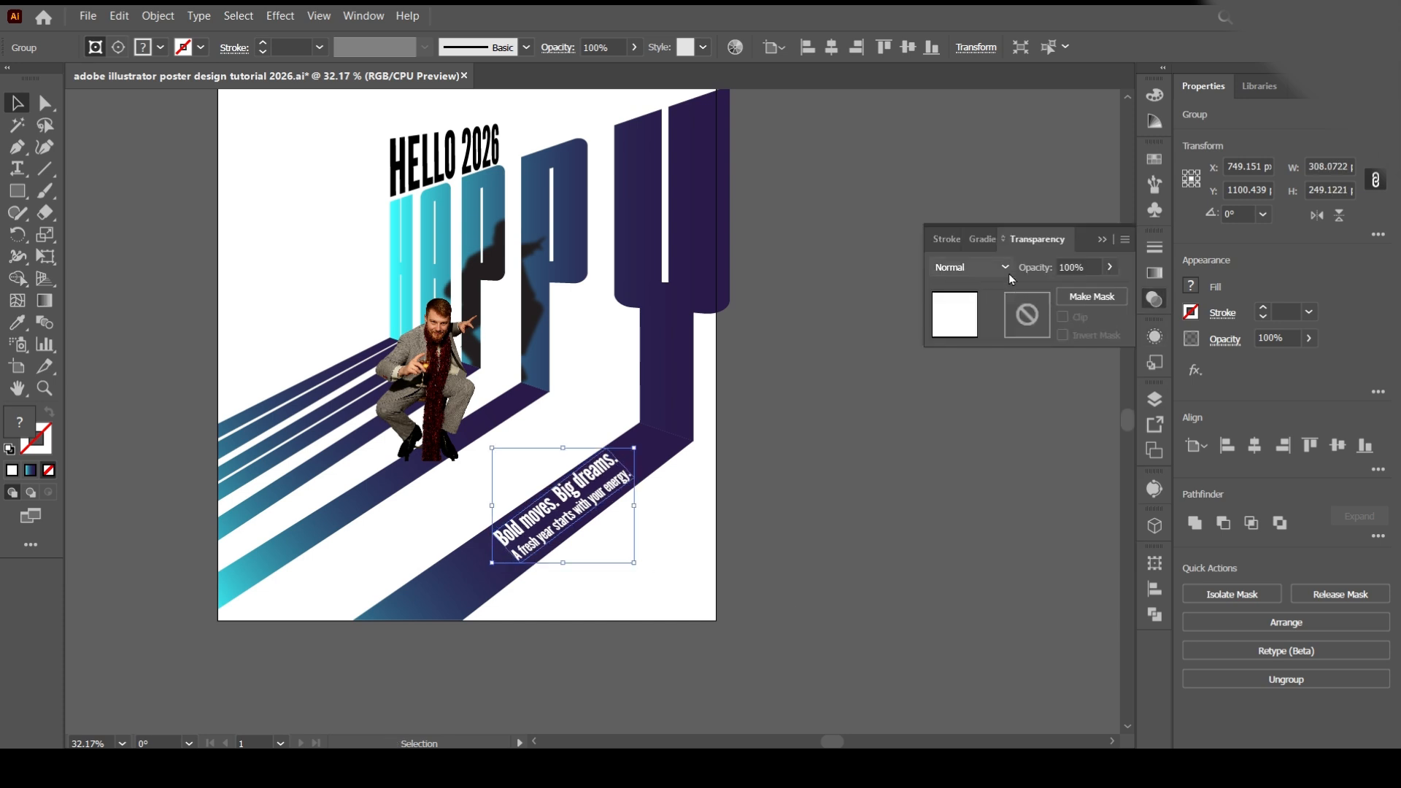
left_click(970, 267)
left_click(967, 331)
left_click(893, 525)
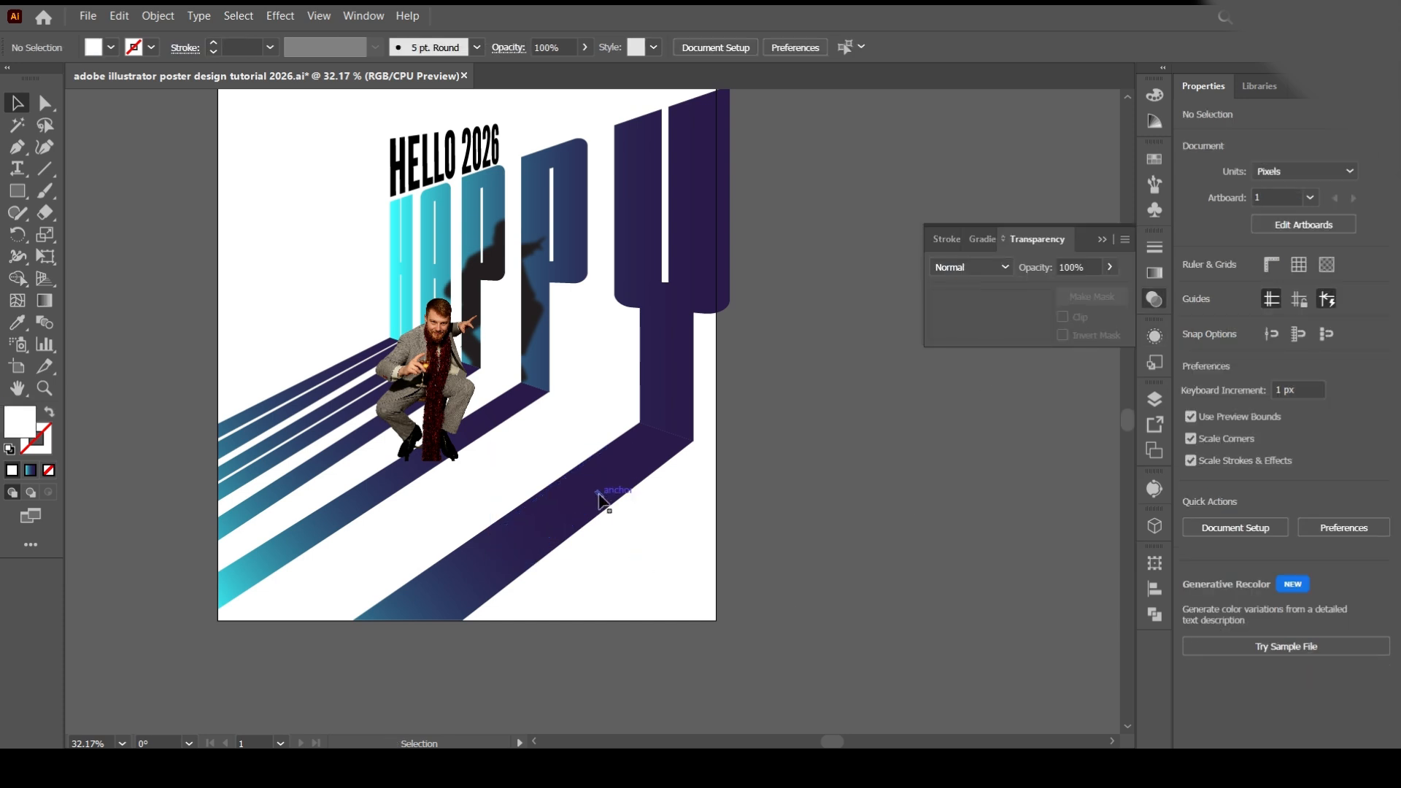
left_click_drag(603, 501, 655, 550)
key("ctrl+z")
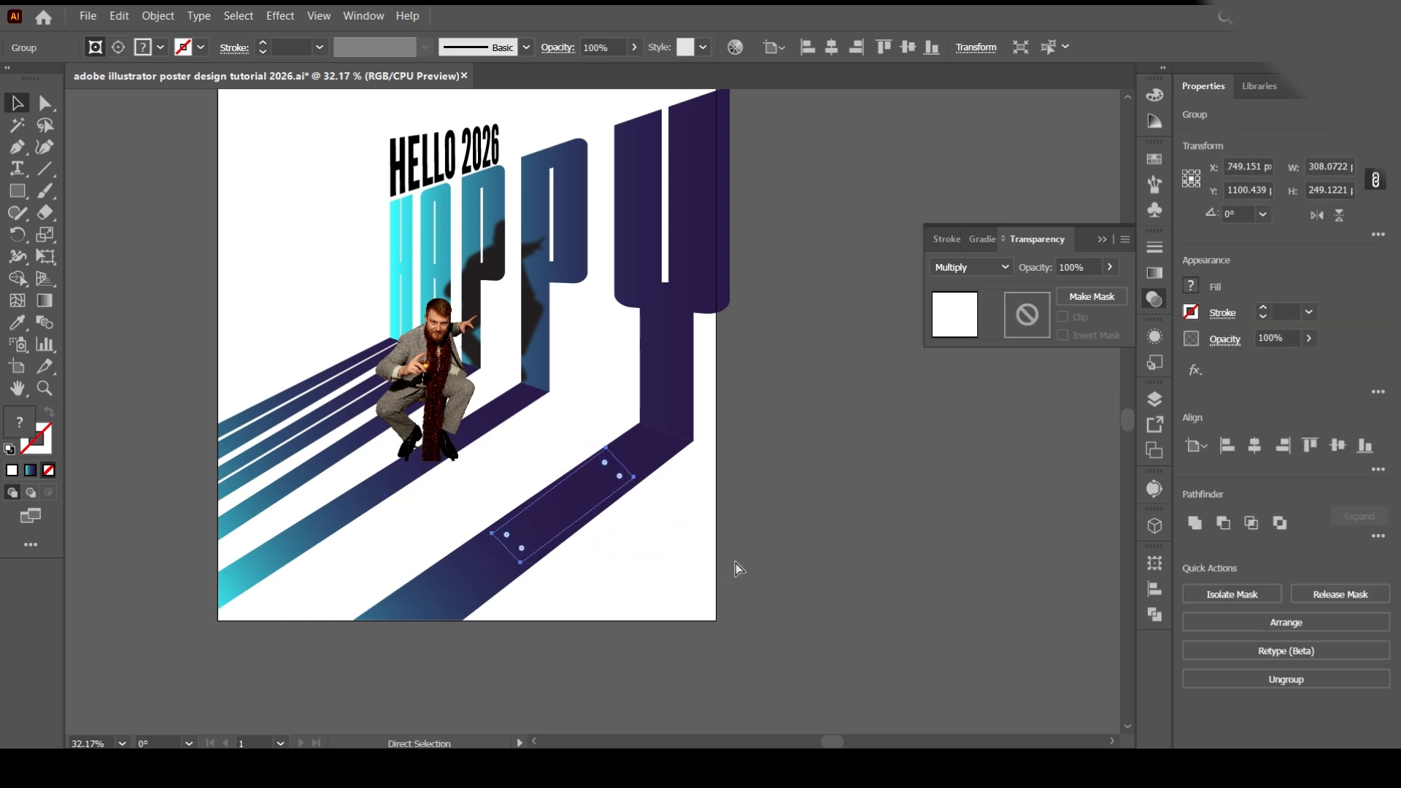
key("ctrl+z")
Step: Ungroup the expanded tagline, release its clipping mask, and move the lettering off the Y's shadow strip
right_click(589, 493)
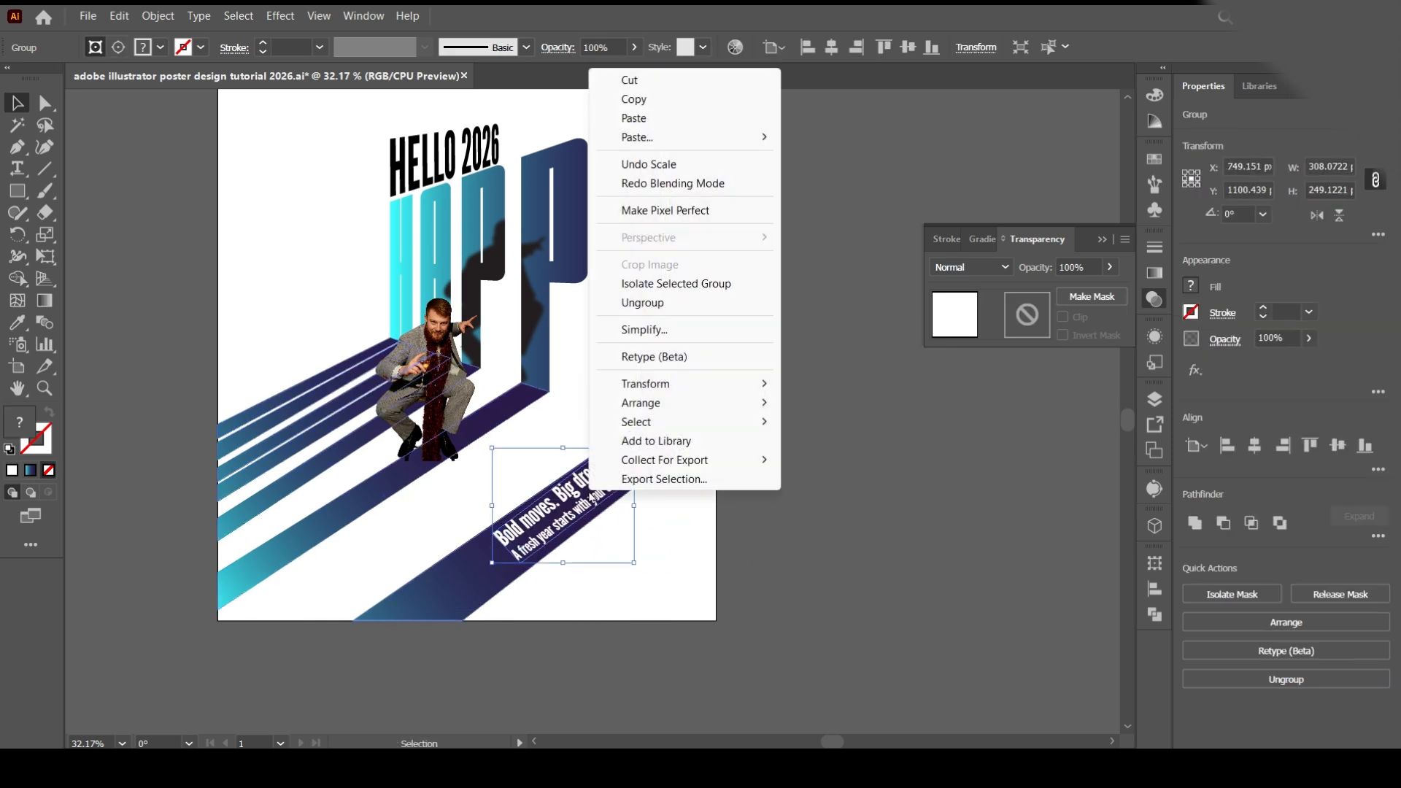
left_click(642, 302)
right_click(607, 493)
mouse_move(698, 379)
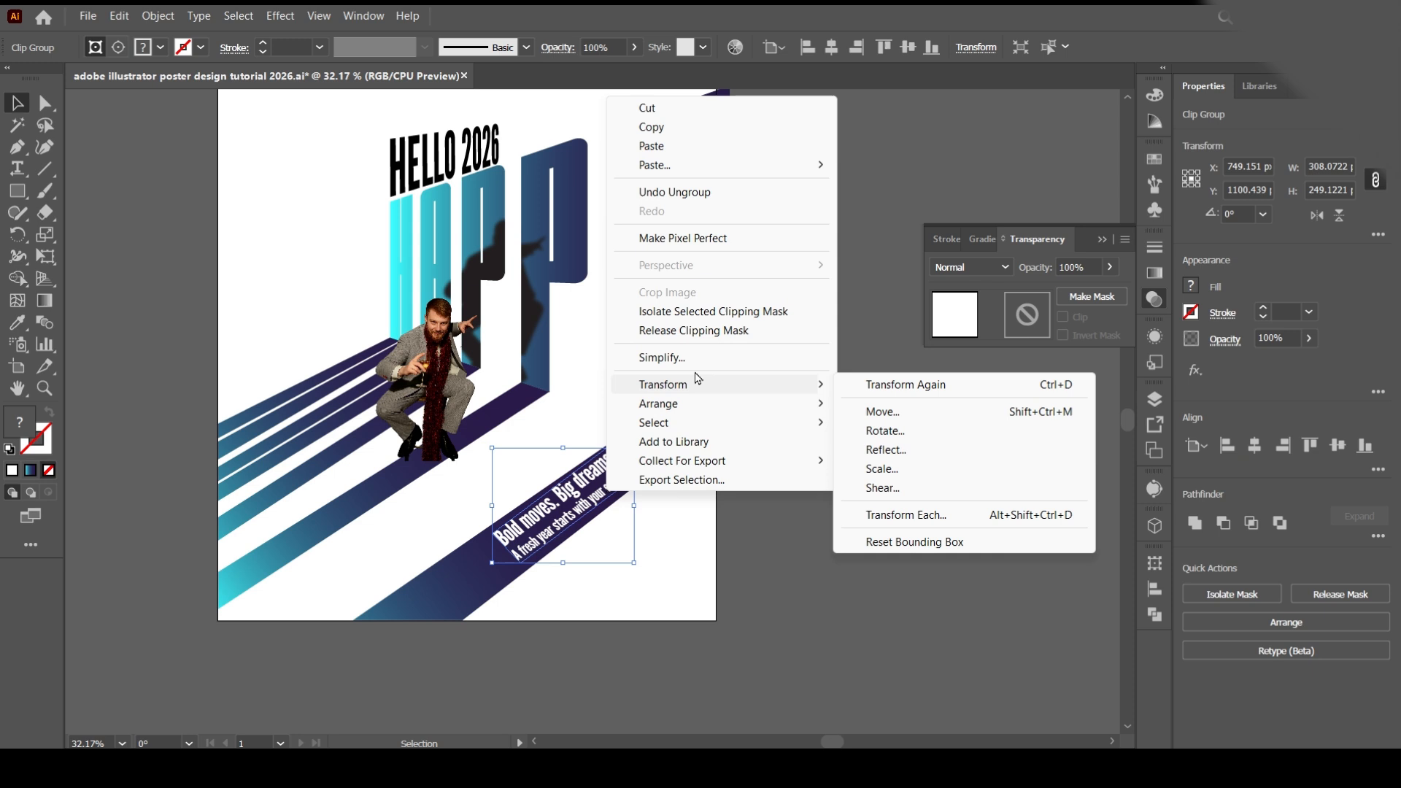
left_click(695, 331)
left_click(613, 510)
left_click(605, 499)
left_click_drag(606, 493, 671, 541)
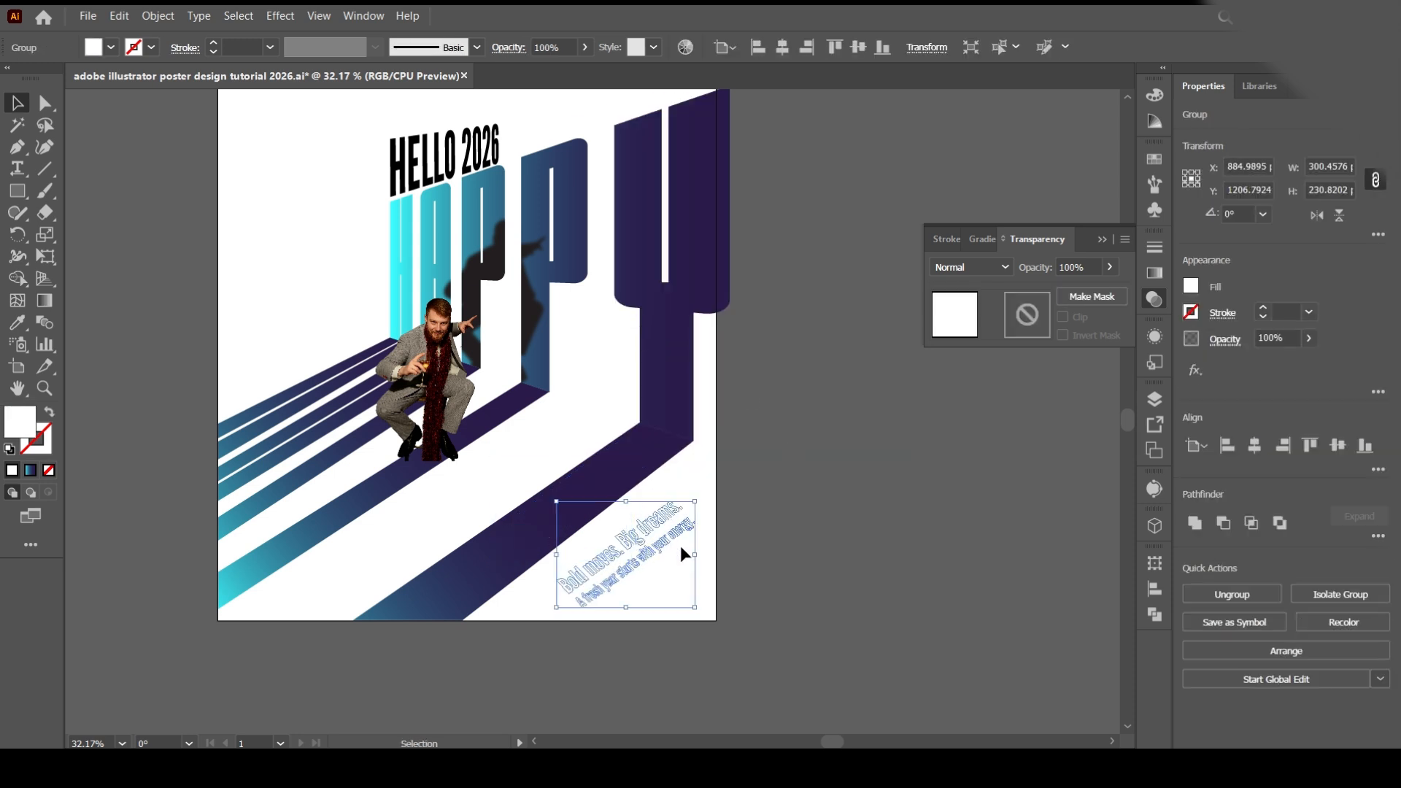
Step: Delete the leftover clipping path on the strip and move the tagline back onto the Y's shadow strip
left_click(625, 481)
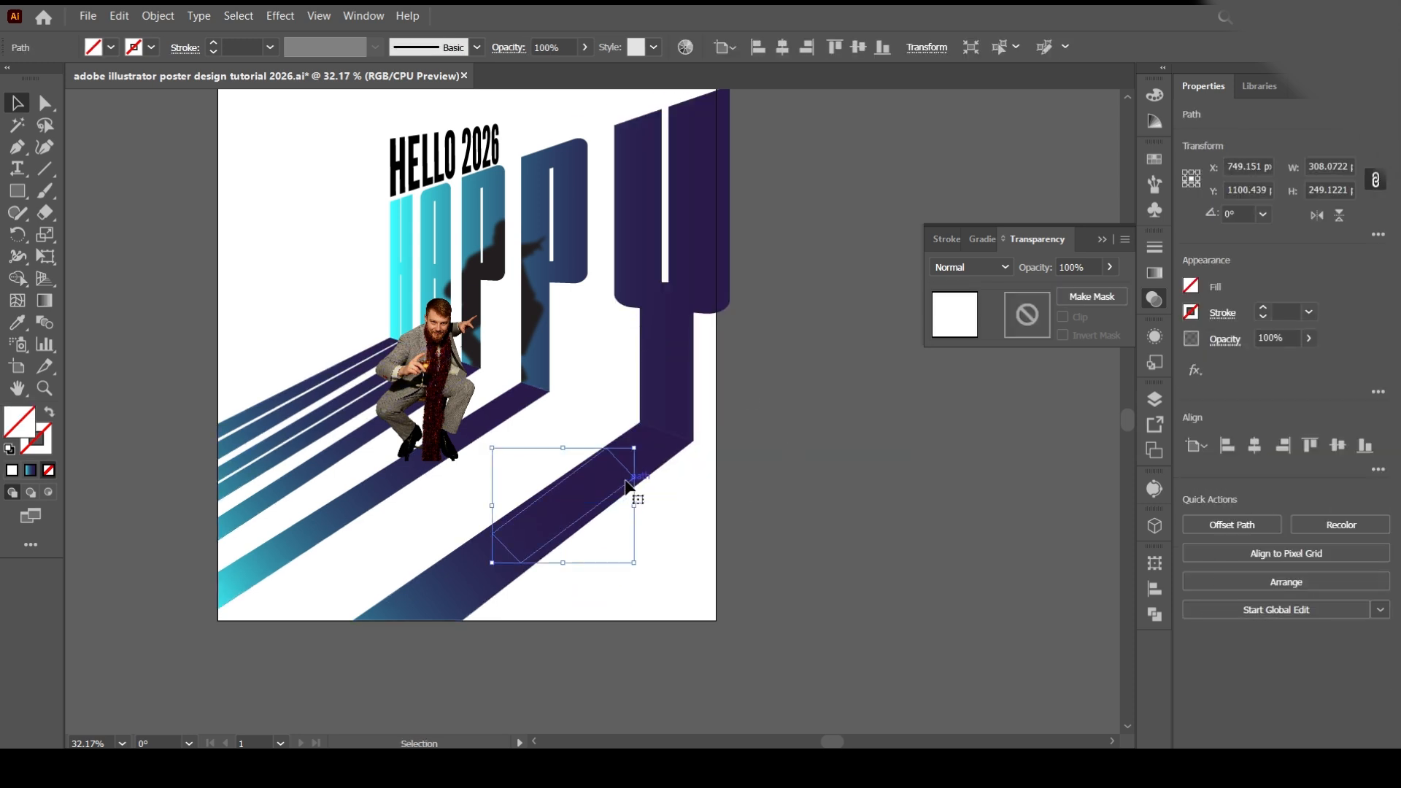
key("Delete")
left_click_drag(634, 538, 588, 493)
Step: Try the Multiply, Screen and Overlay blending modes on the tagline
left_click(970, 267)
left_click(985, 334)
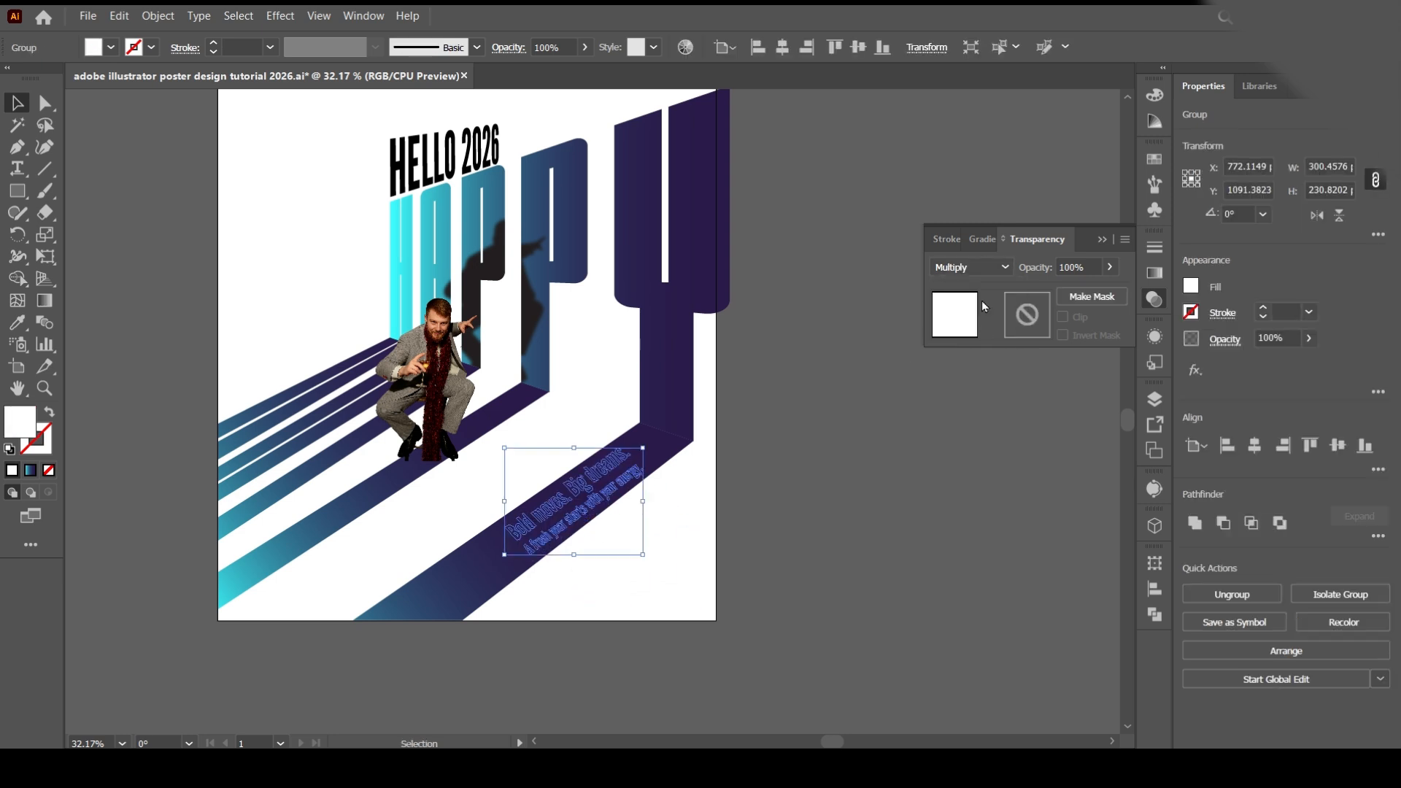
left_click(970, 267)
left_click(975, 396)
left_click(971, 267)
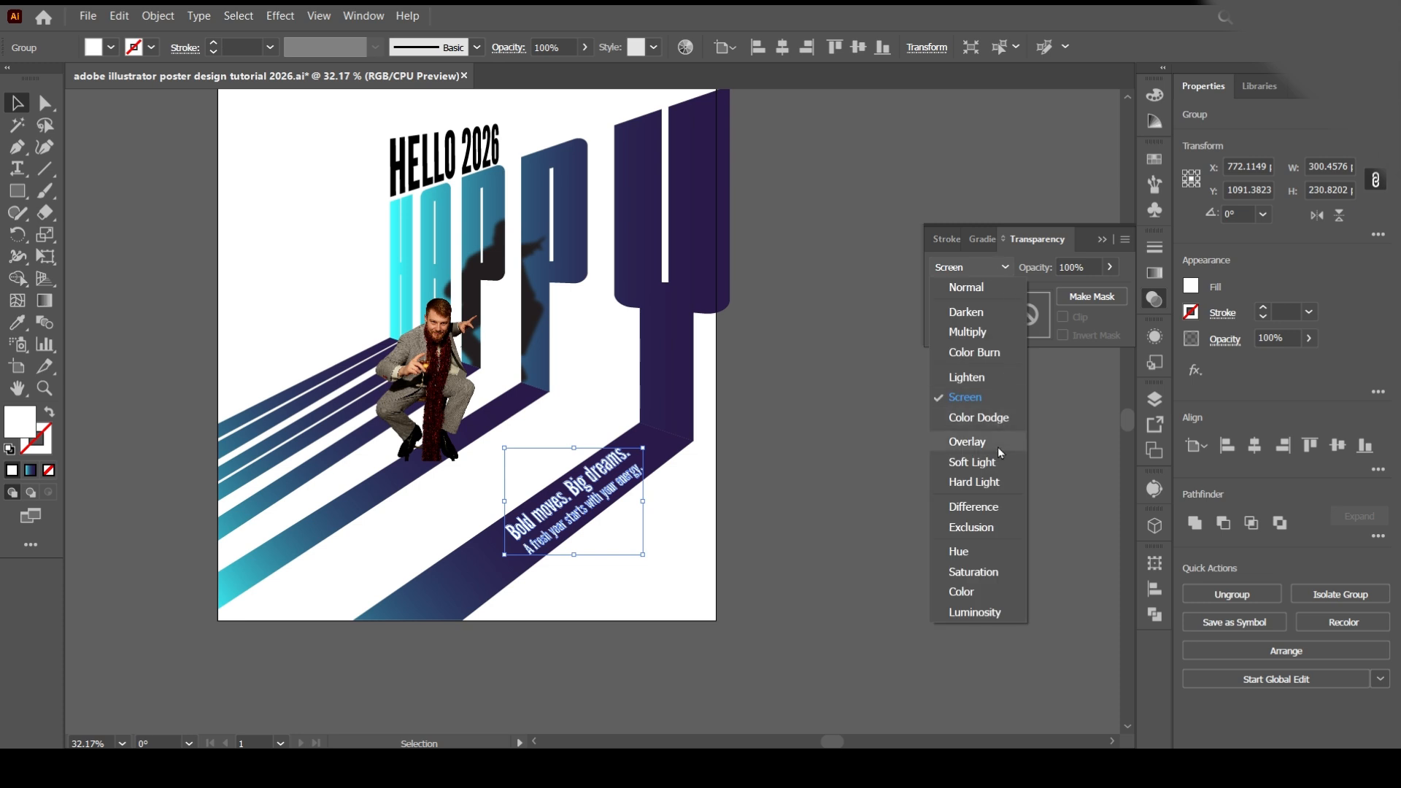
left_click(979, 441)
left_click(984, 506)
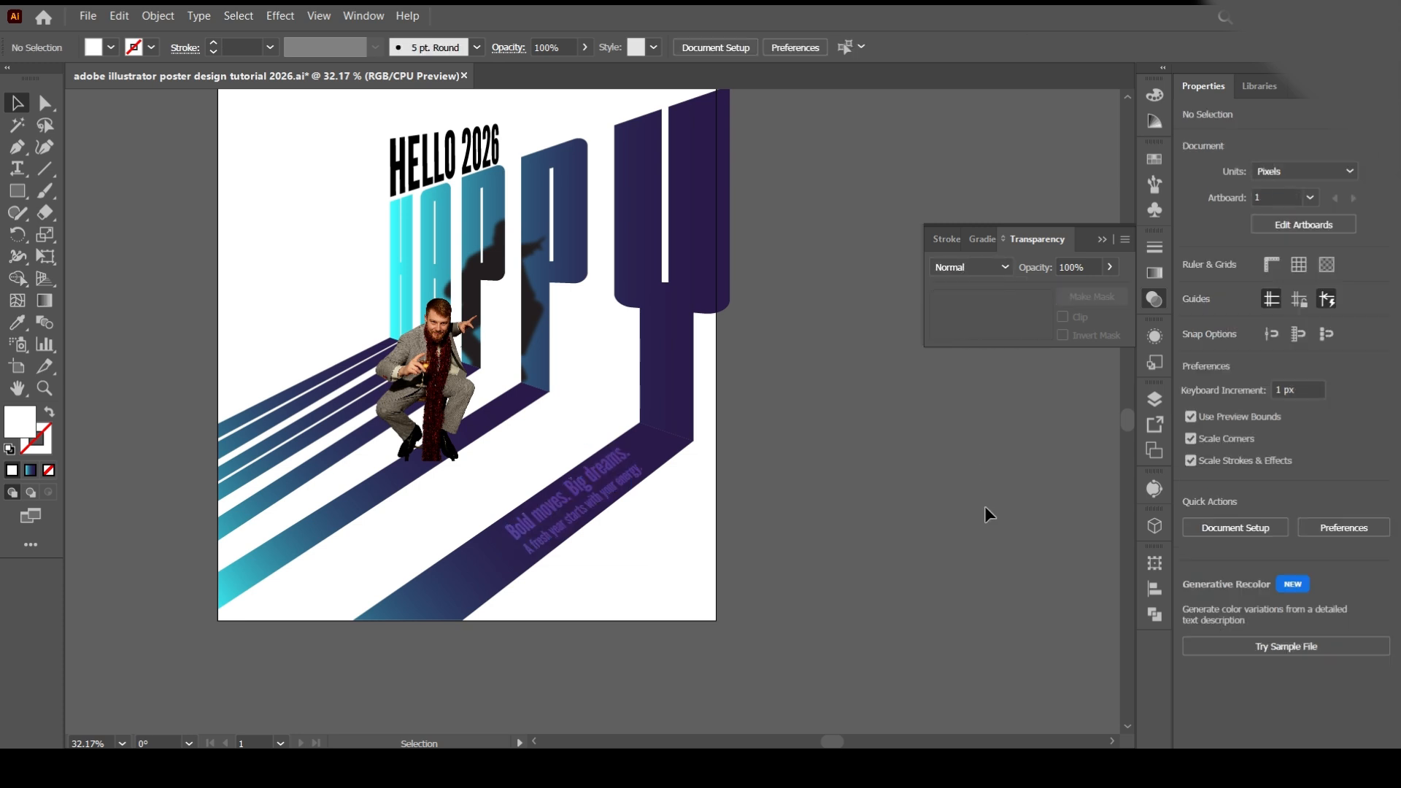
Step: Switch the tagline's blending mode to Multiply and back to Overlay for comparison
left_click(636, 485)
left_click(971, 267)
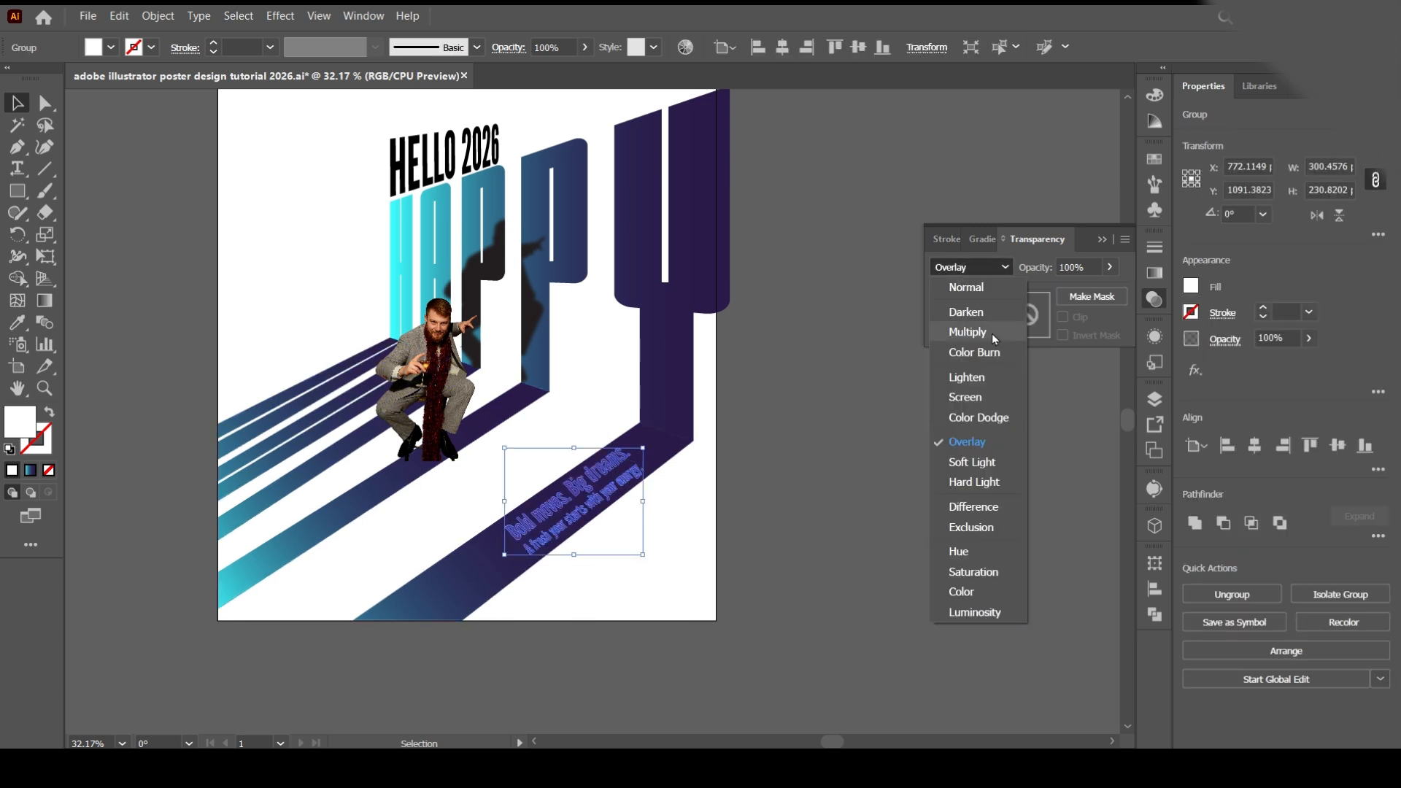
left_click(992, 334)
left_click(1026, 444)
left_click(594, 484)
left_click(971, 268)
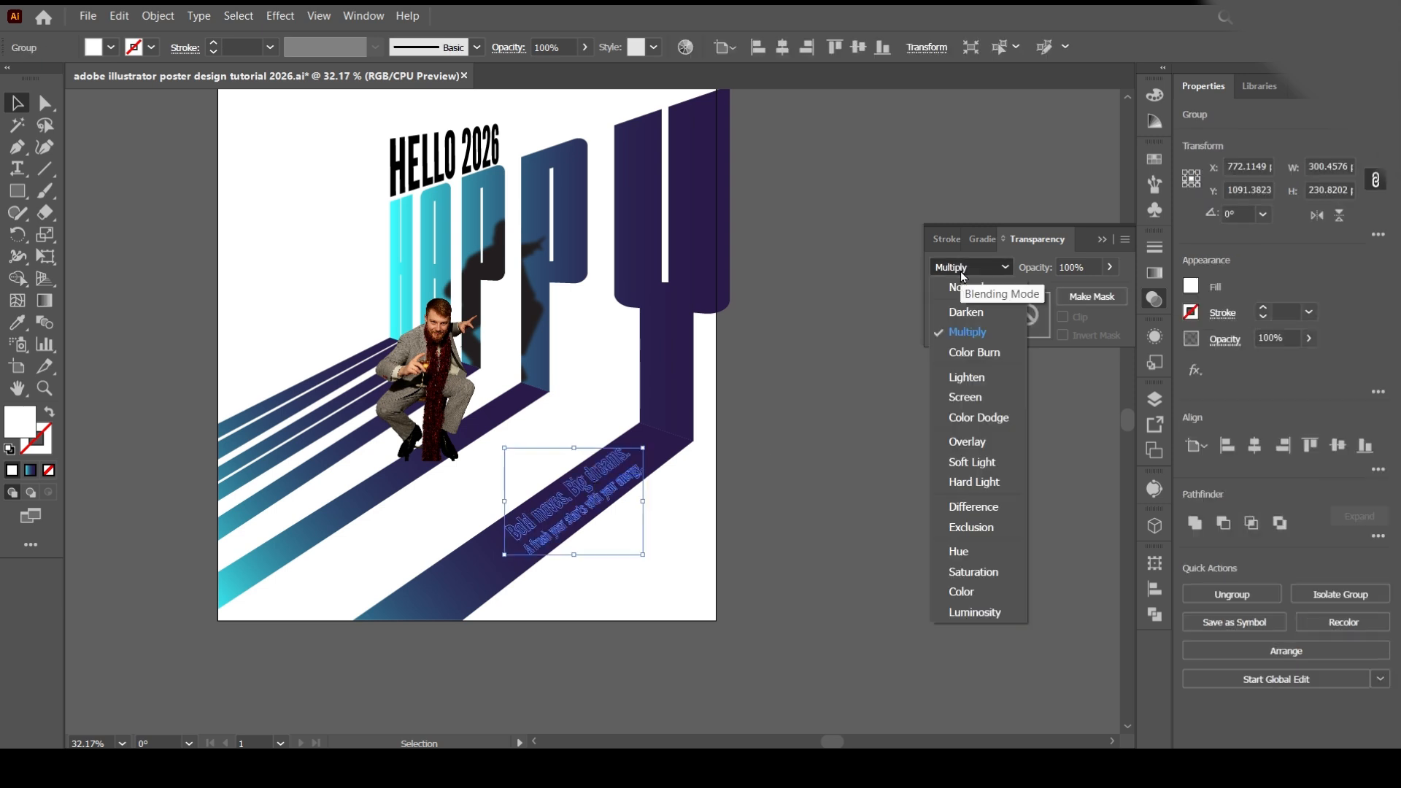
left_click(967, 441)
Step: Set the tagline's blending mode to Screen
left_click(971, 268)
left_click(964, 397)
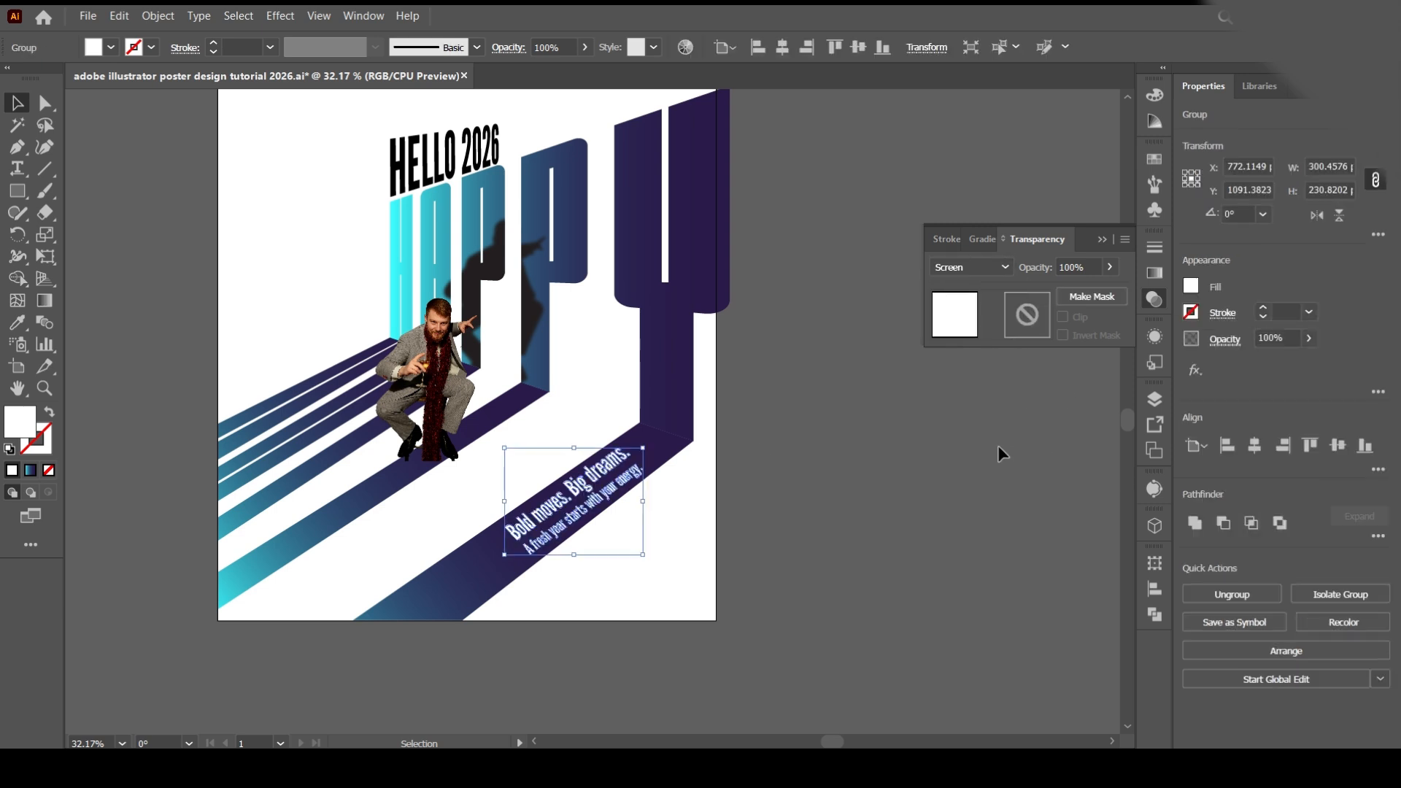
left_click(999, 456)
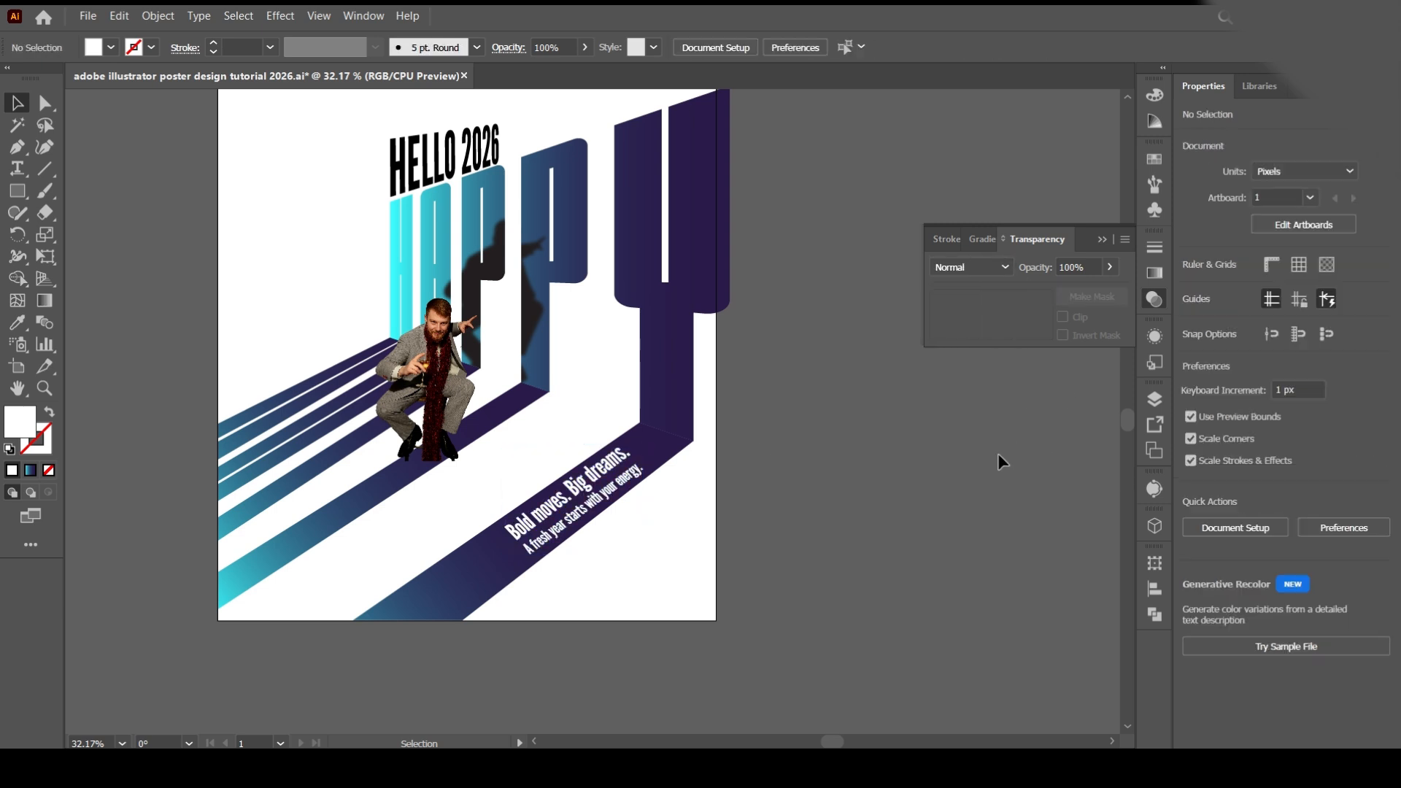
left_click(1102, 239)
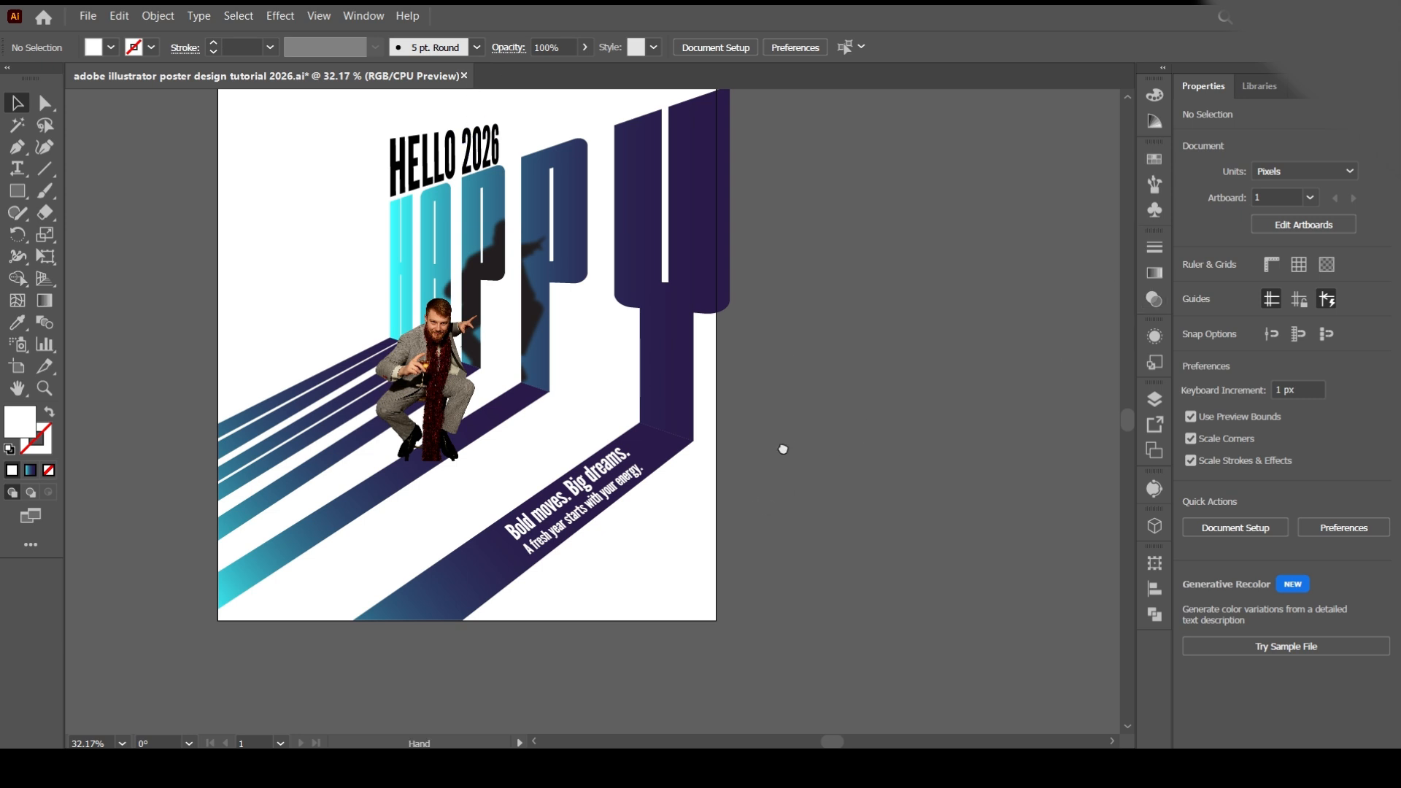
Step: Draw a white 1080 × 1350 px rectangle covering the whole artboard
left_click_drag(782, 447, 929, 543)
key("m")
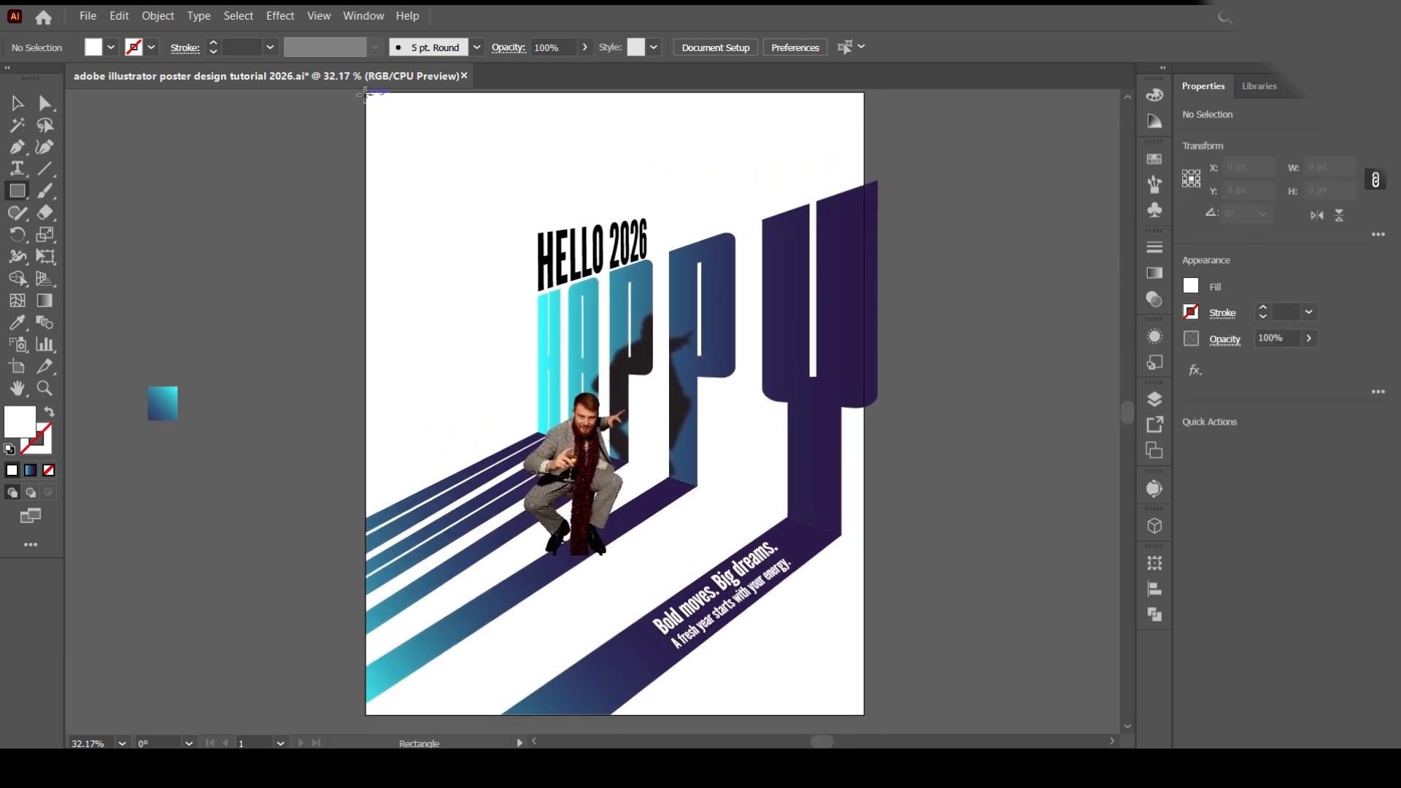
scroll(580, 219, "up", 3)
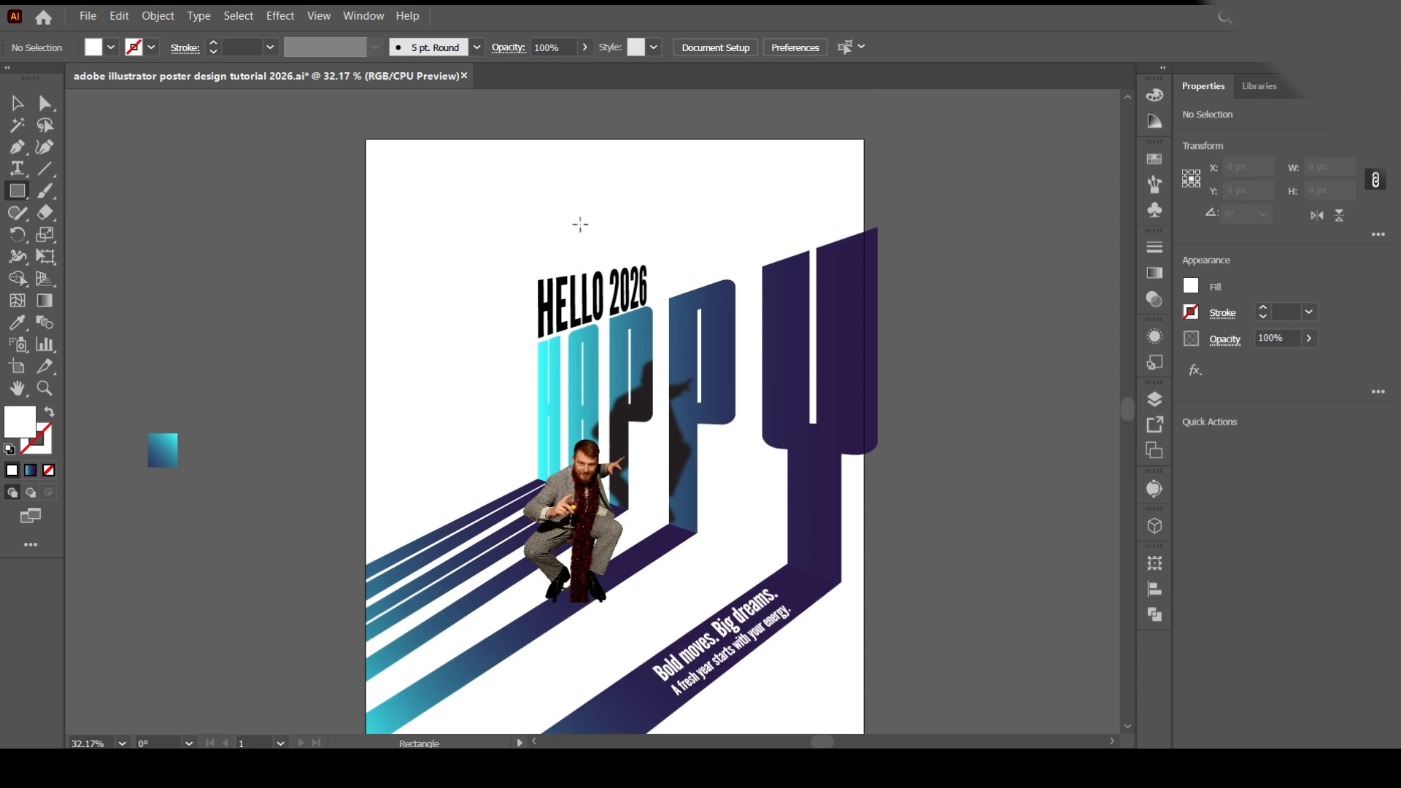
left_click_drag(364, 139, 863, 640)
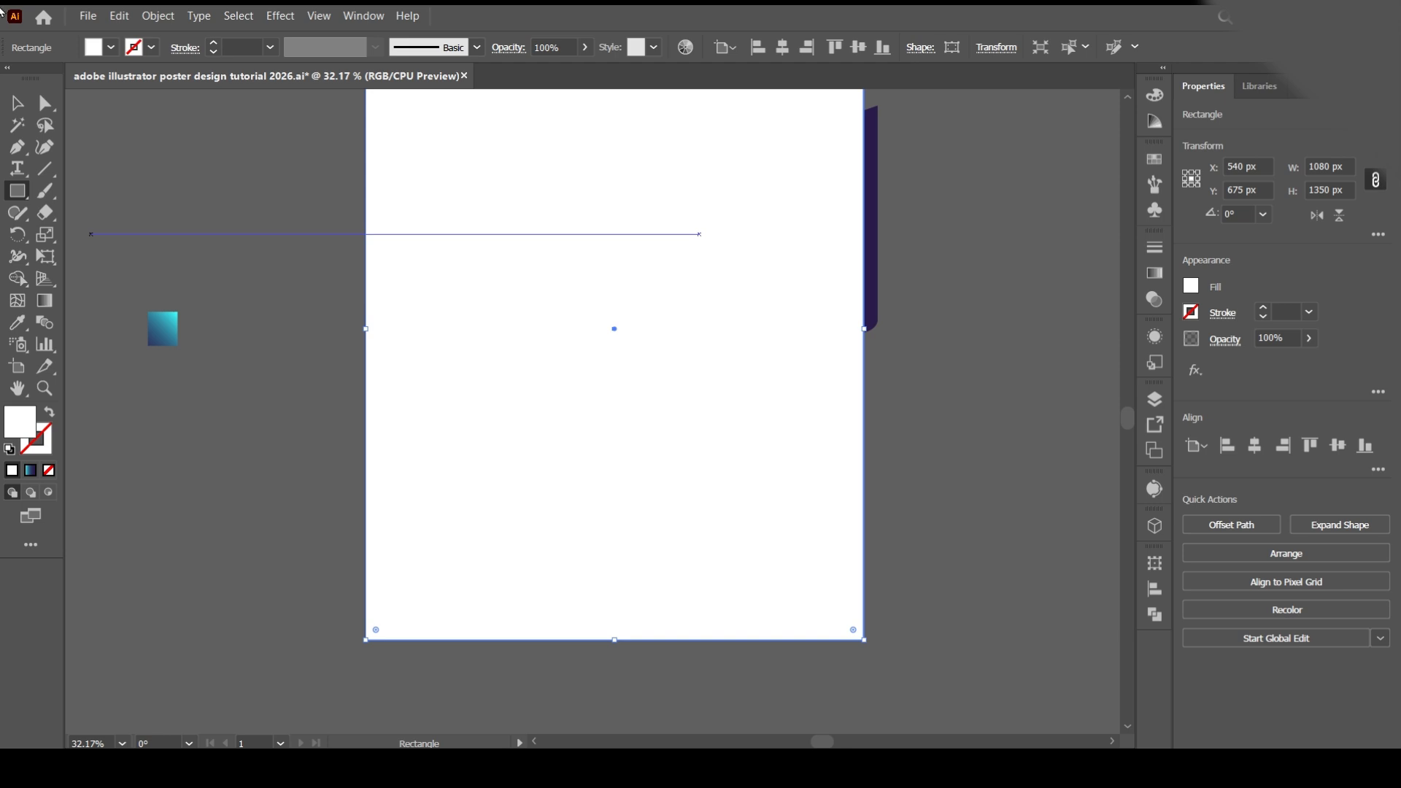
Step: Clip the HAPPY lettering to the artboard-sized rectangle with a clipping mask so the Y ends at the poster's edge
left_click(18, 103)
left_click(873, 274)
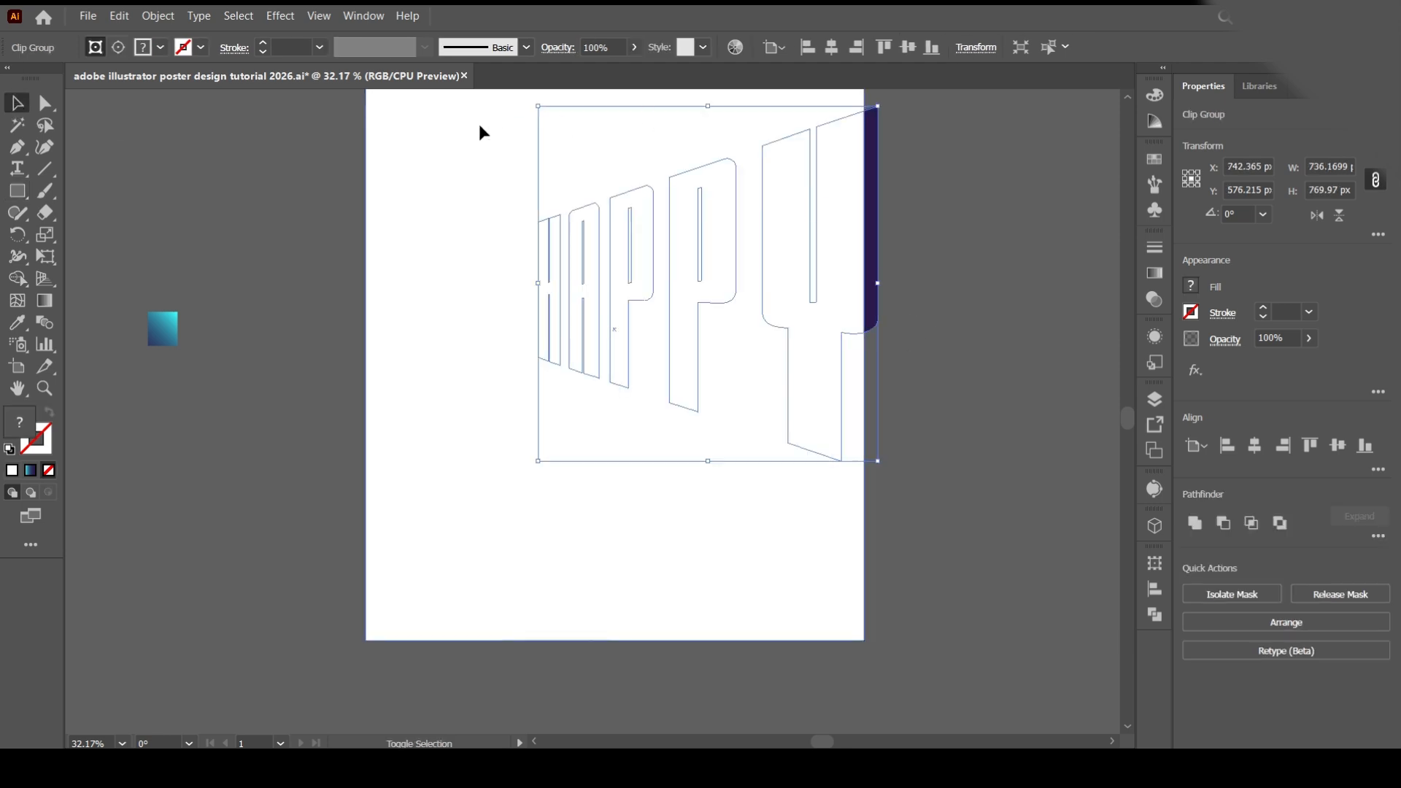
right_click(480, 126)
left_click(532, 367)
left_click(973, 452)
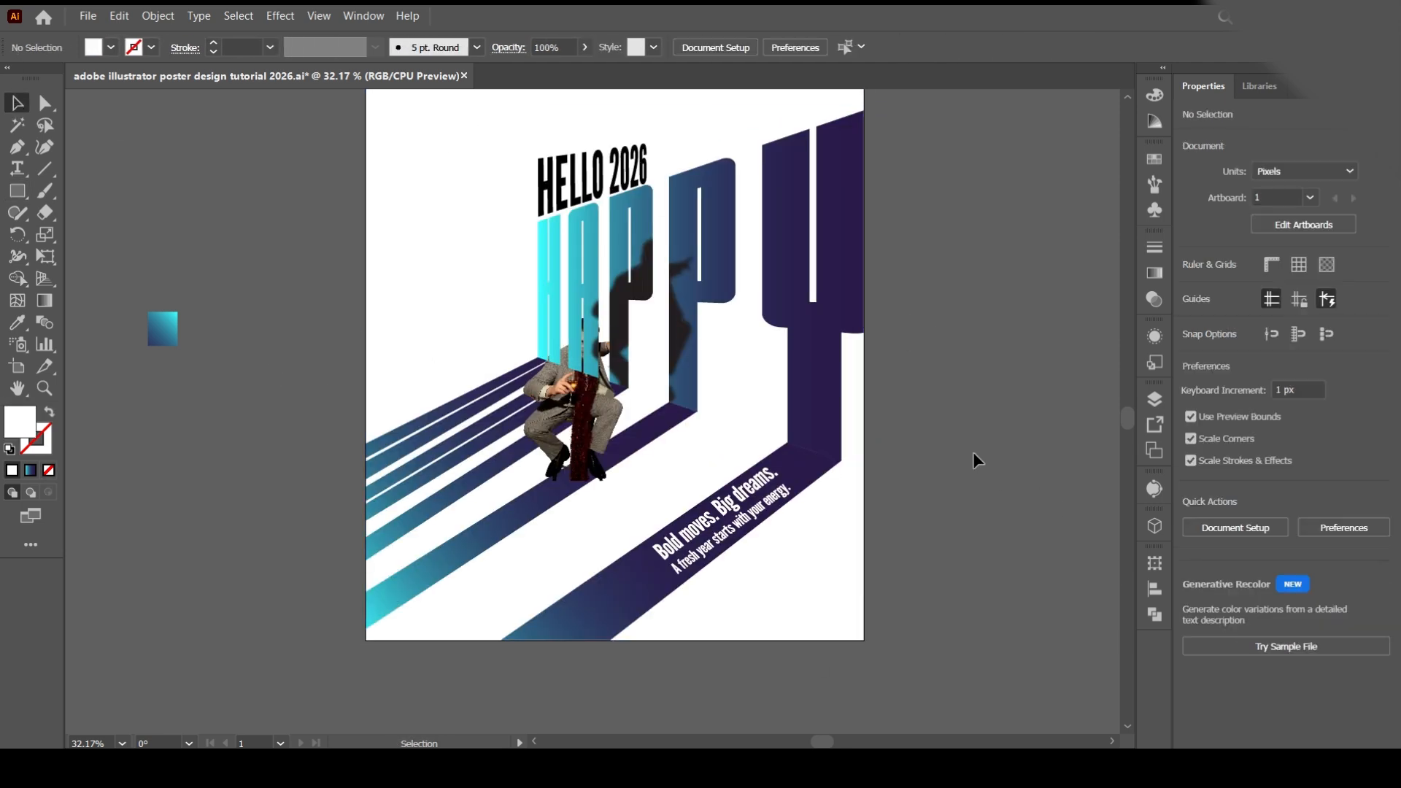
Step: Bring the crouching man to the front of the HAPPY letters
left_click_drag(1131, 426, 1123, 414)
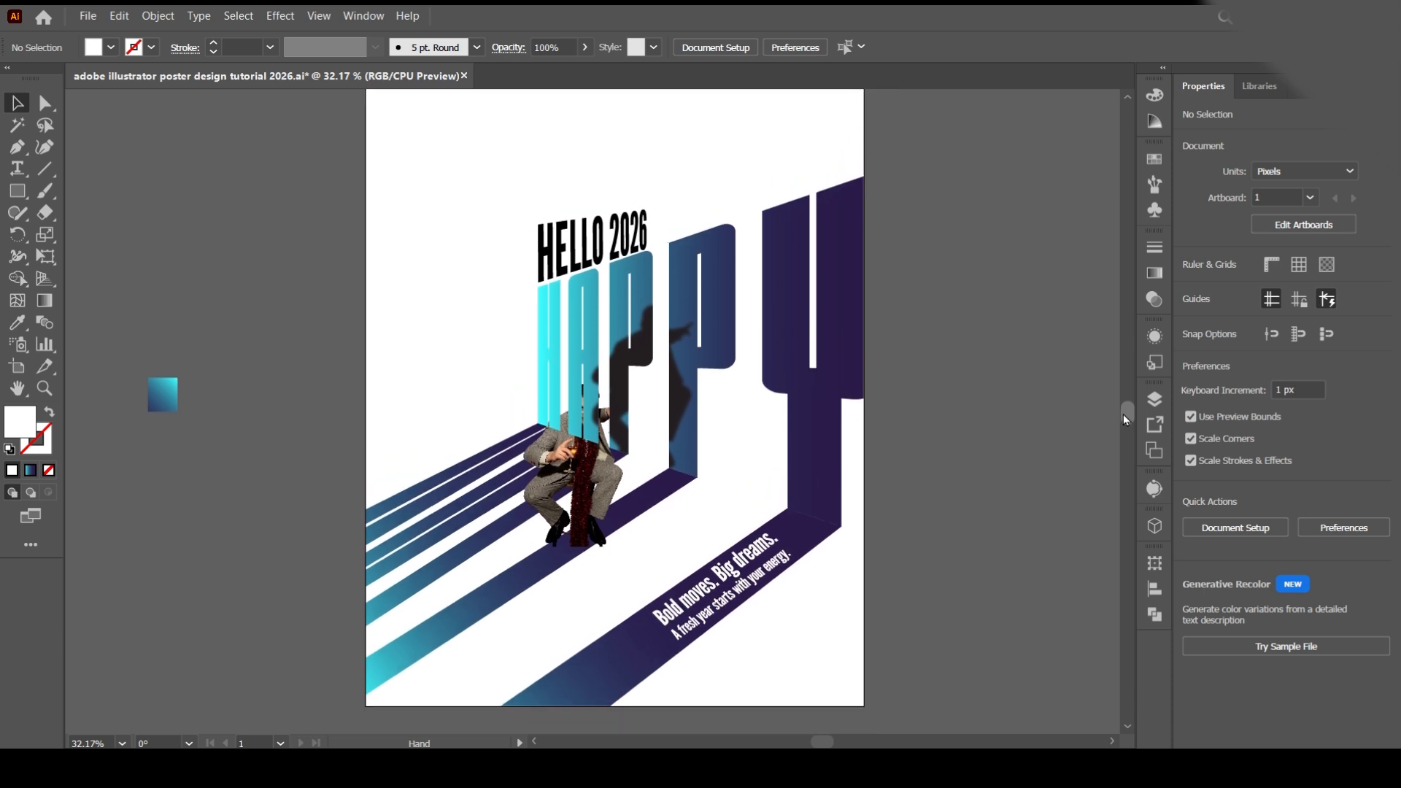
right_click(566, 510)
mouse_move(610, 392)
left_click(846, 394)
left_click(983, 428)
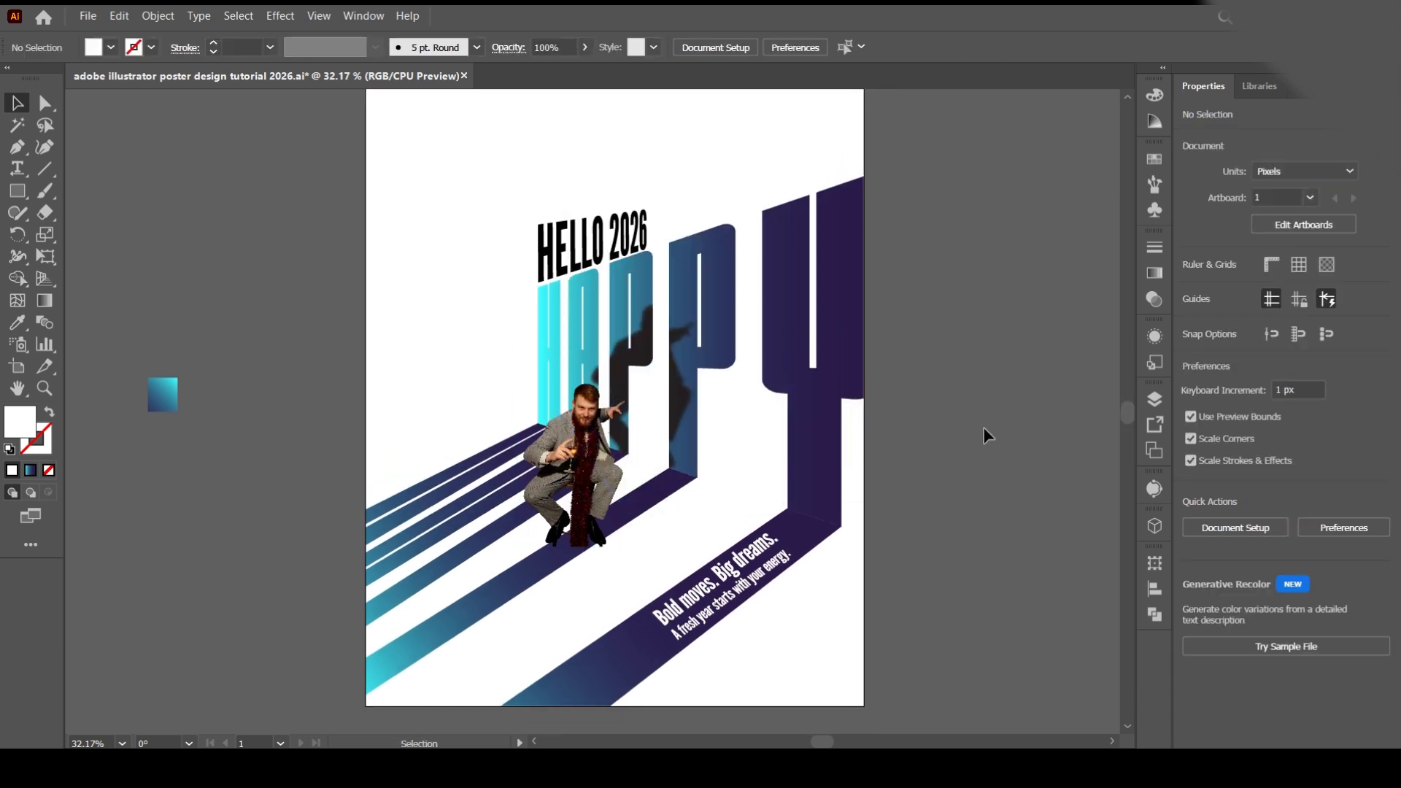
Step: Draw a rectangle about 1082 × 1350 px covering the whole artboard for the poster background
left_click(17, 190)
left_click_drag(1127, 410, 1126, 407)
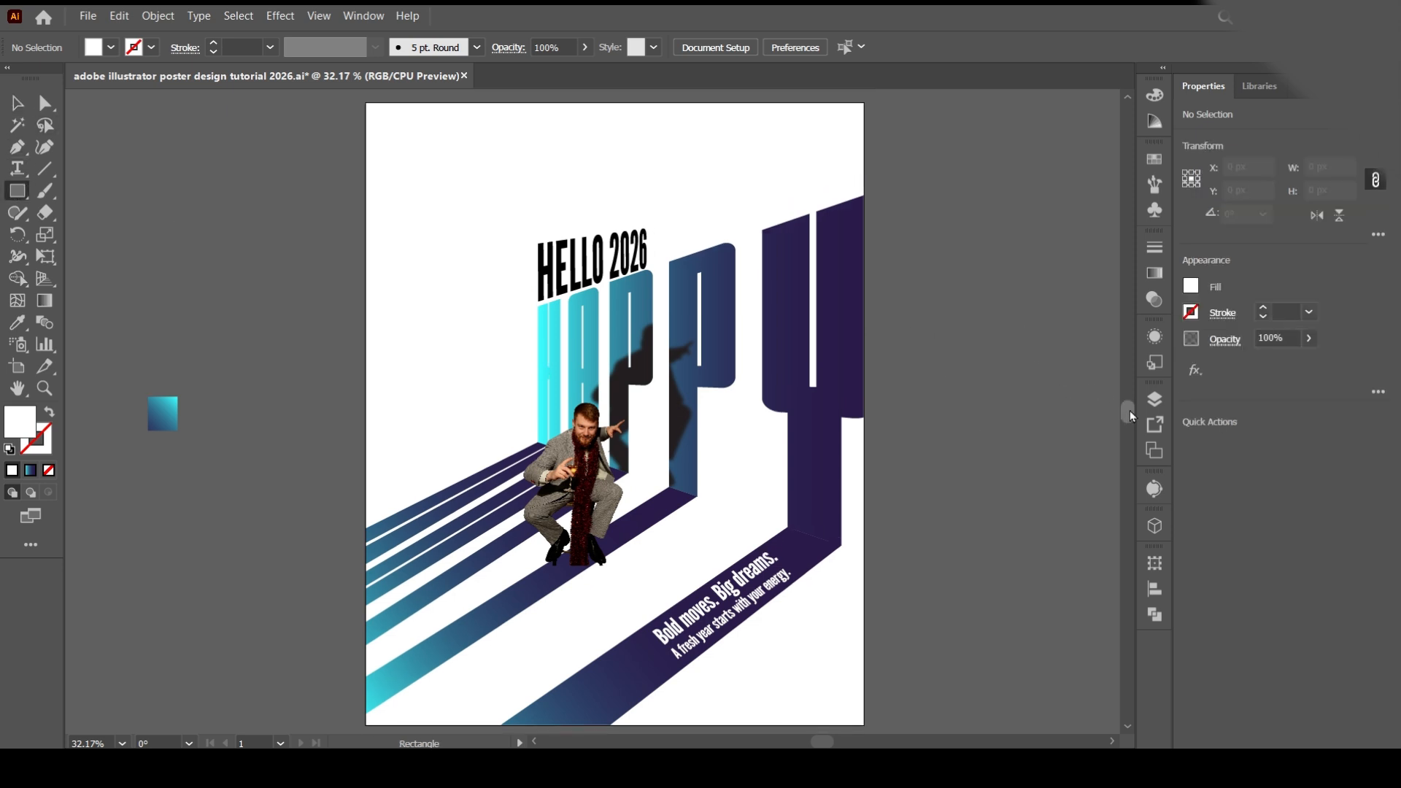
left_click_drag(365, 103, 864, 725)
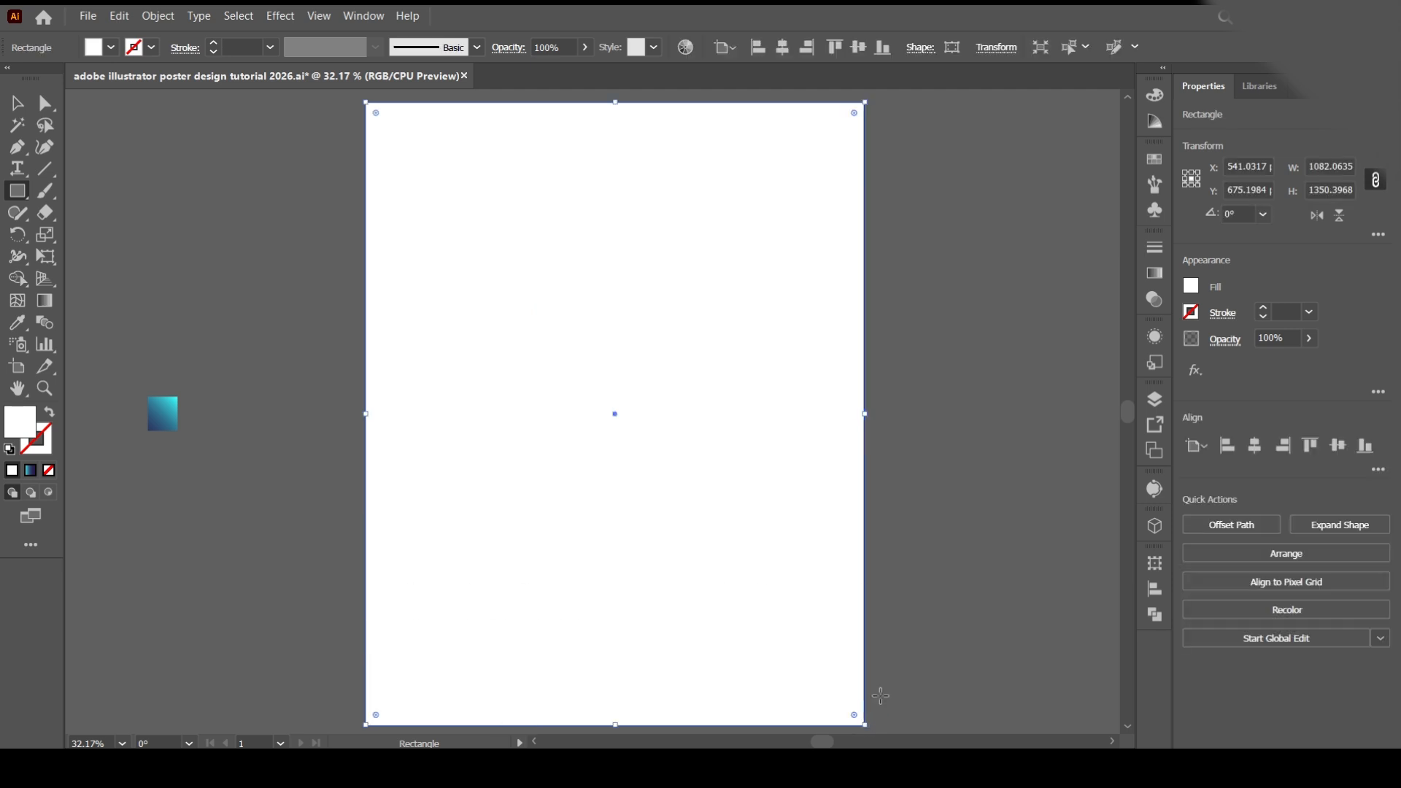
Step: Fill the background rectangle with the cyan-to-purple gradient sampled from the swatch square beside the artboard, and make it radial
left_click(17, 321)
left_click(162, 414)
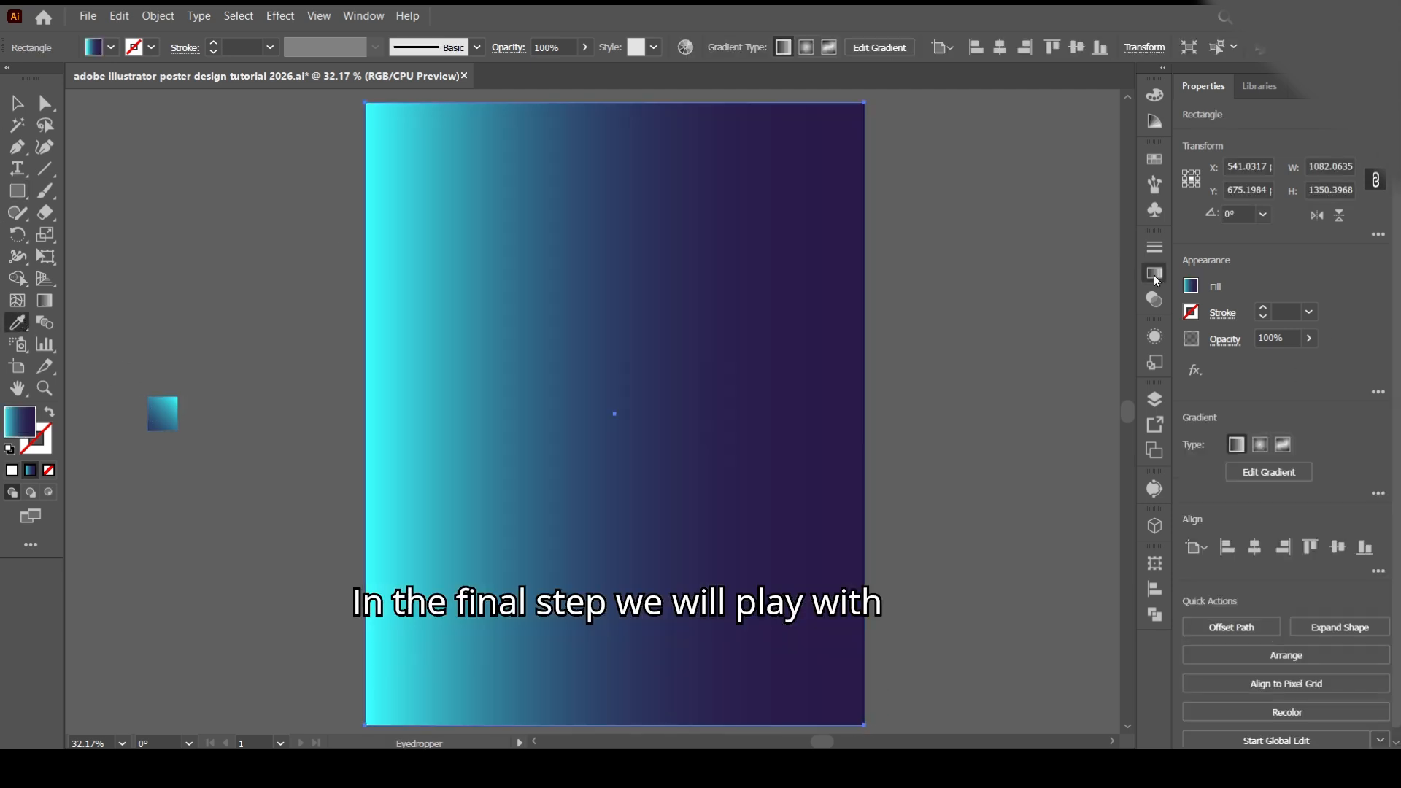
left_click(1154, 273)
left_click(1038, 269)
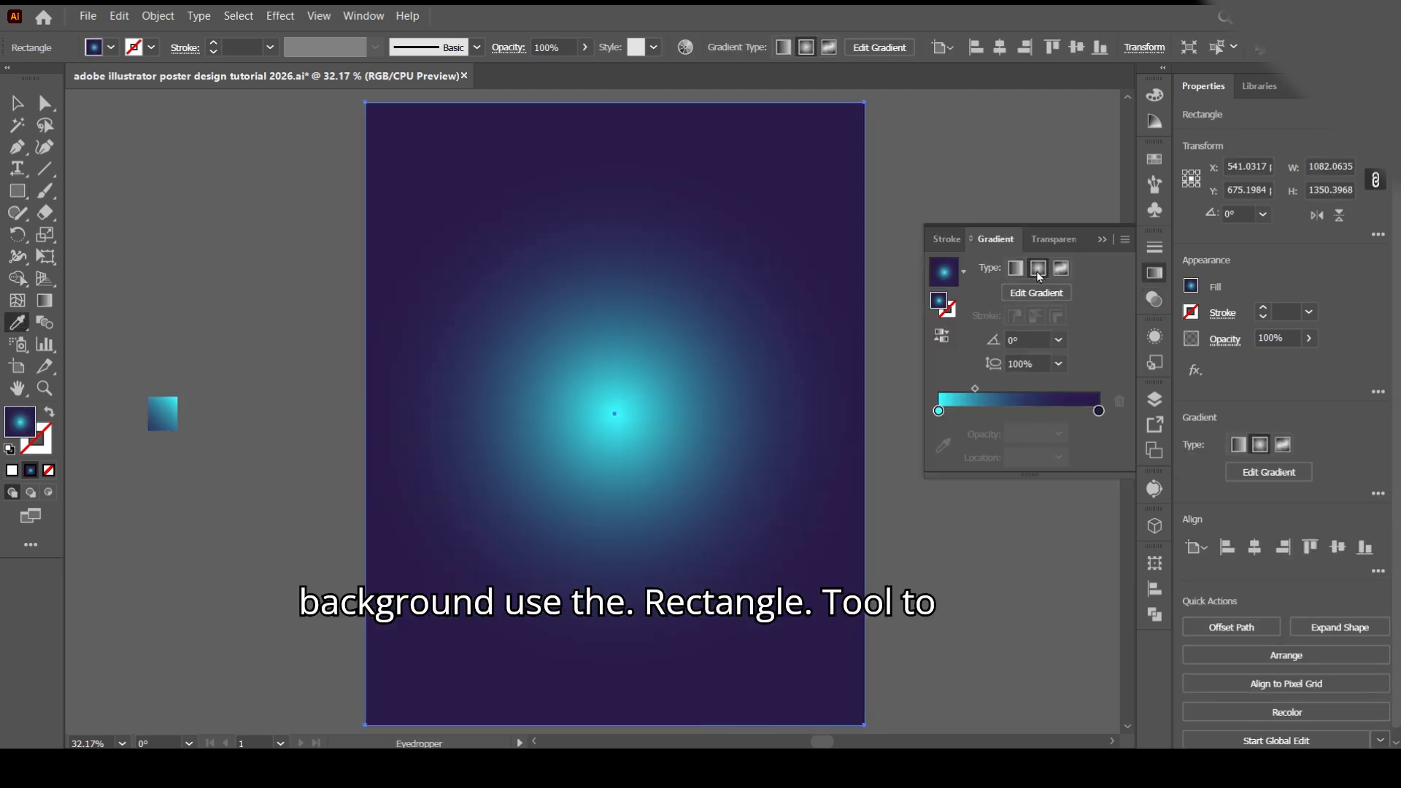
left_click(1104, 237)
Step: Apply a Film Grain effect to the background rectangle with Grain 5, Highlight Area 7 and Intensity 3
left_click(281, 15)
left_click(313, 335)
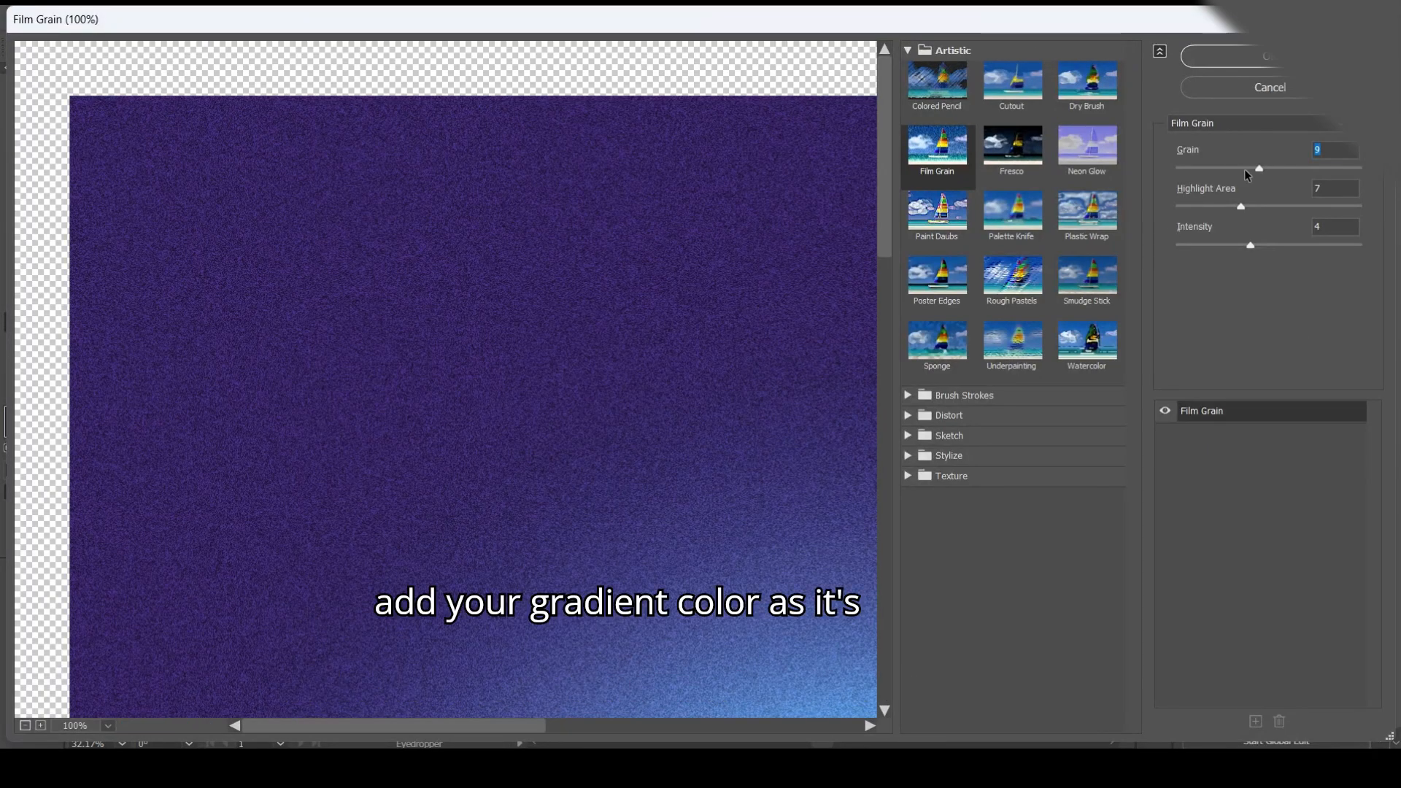
left_click_drag(1245, 170, 1214, 170)
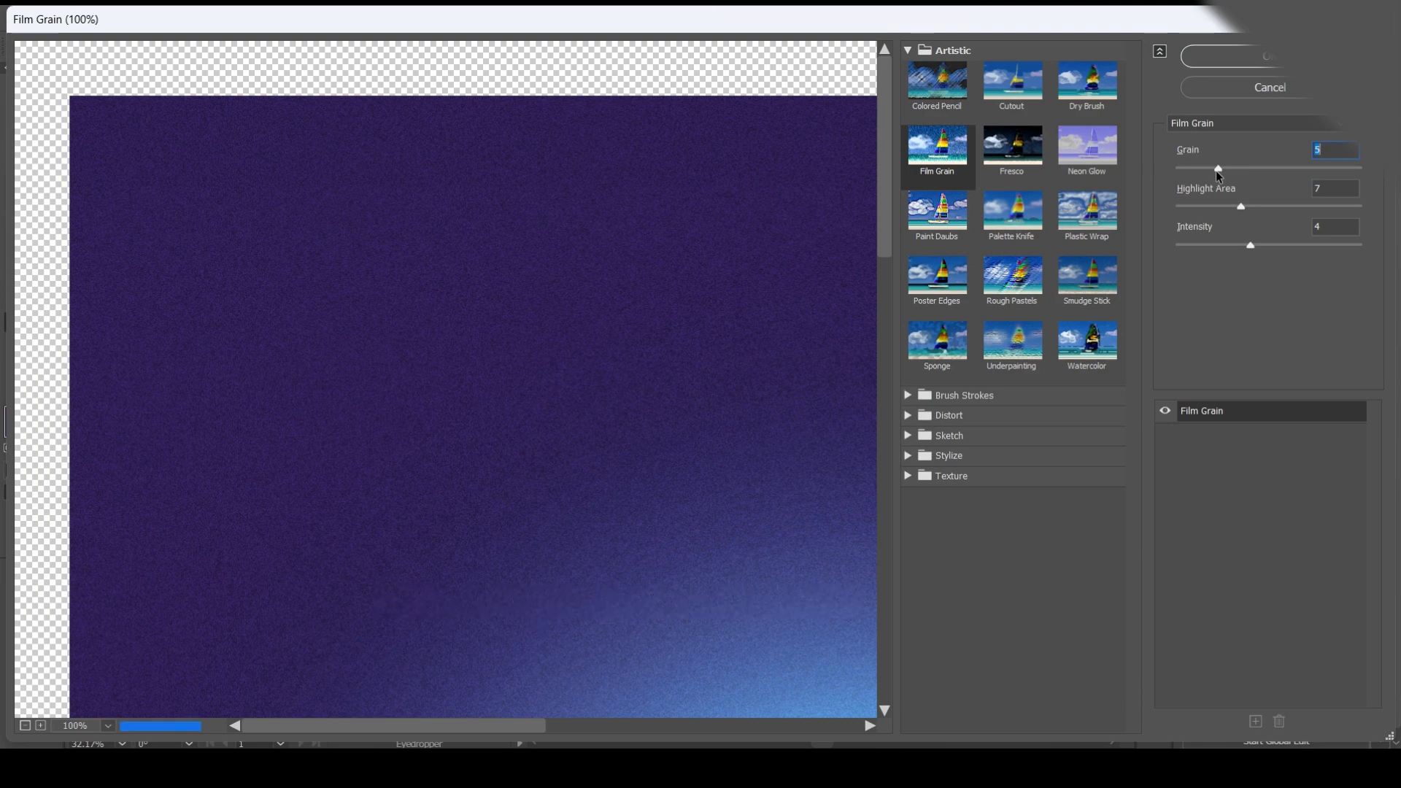
left_click_drag(1250, 245, 1233, 246)
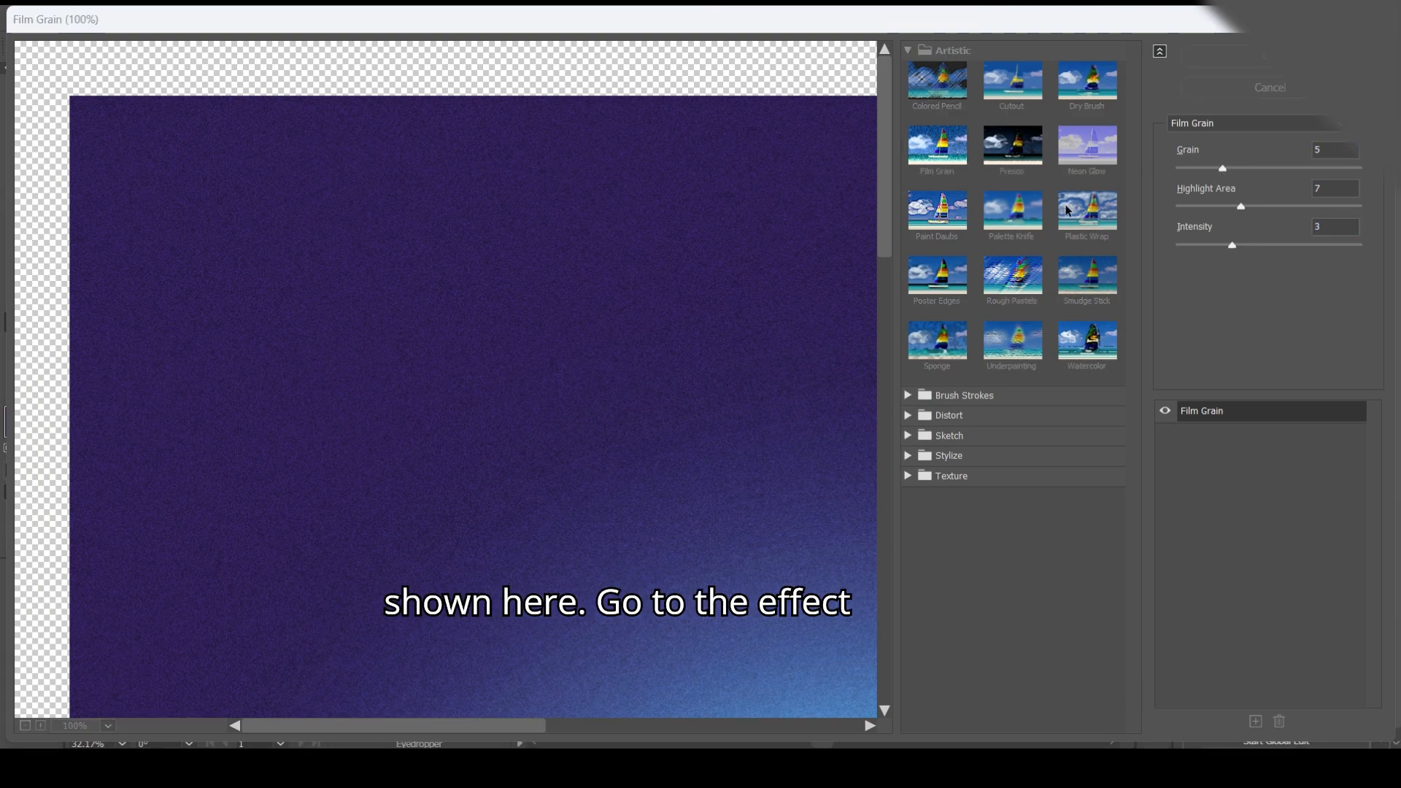
key("Return")
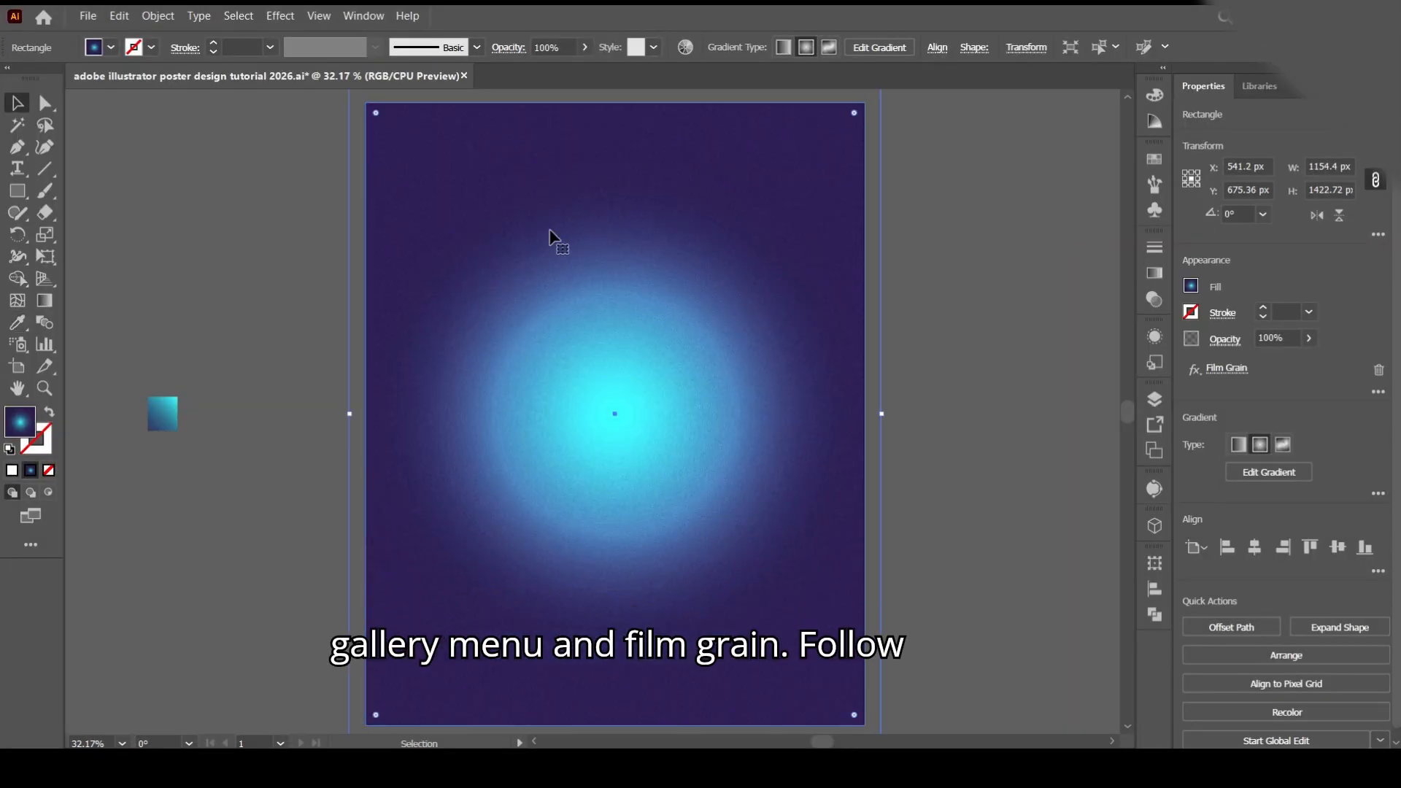
Step: Send the grainy gradient background behind all the other poster artwork and deselect it
right_click(550, 235)
mouse_move(605, 657)
left_click(799, 719)
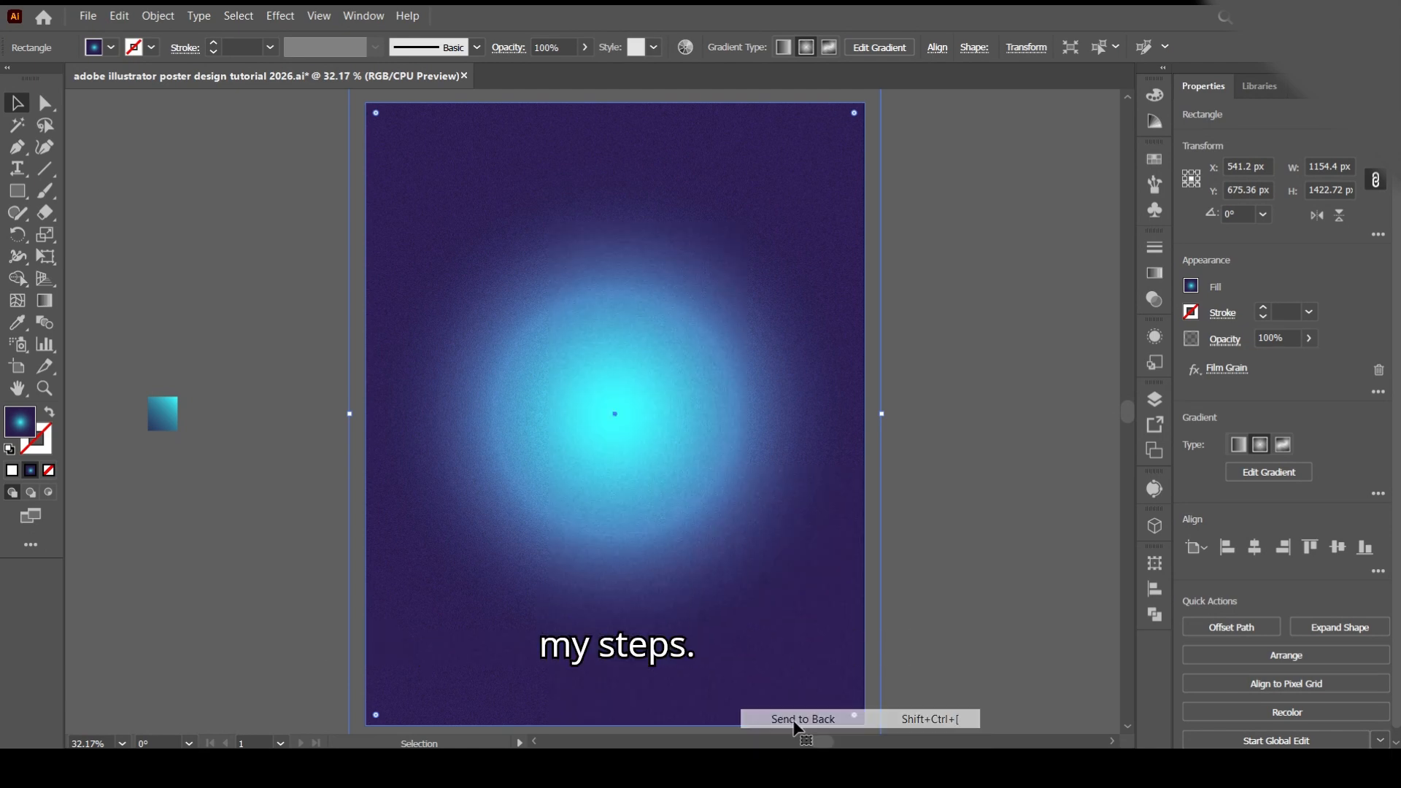
left_click(989, 493)
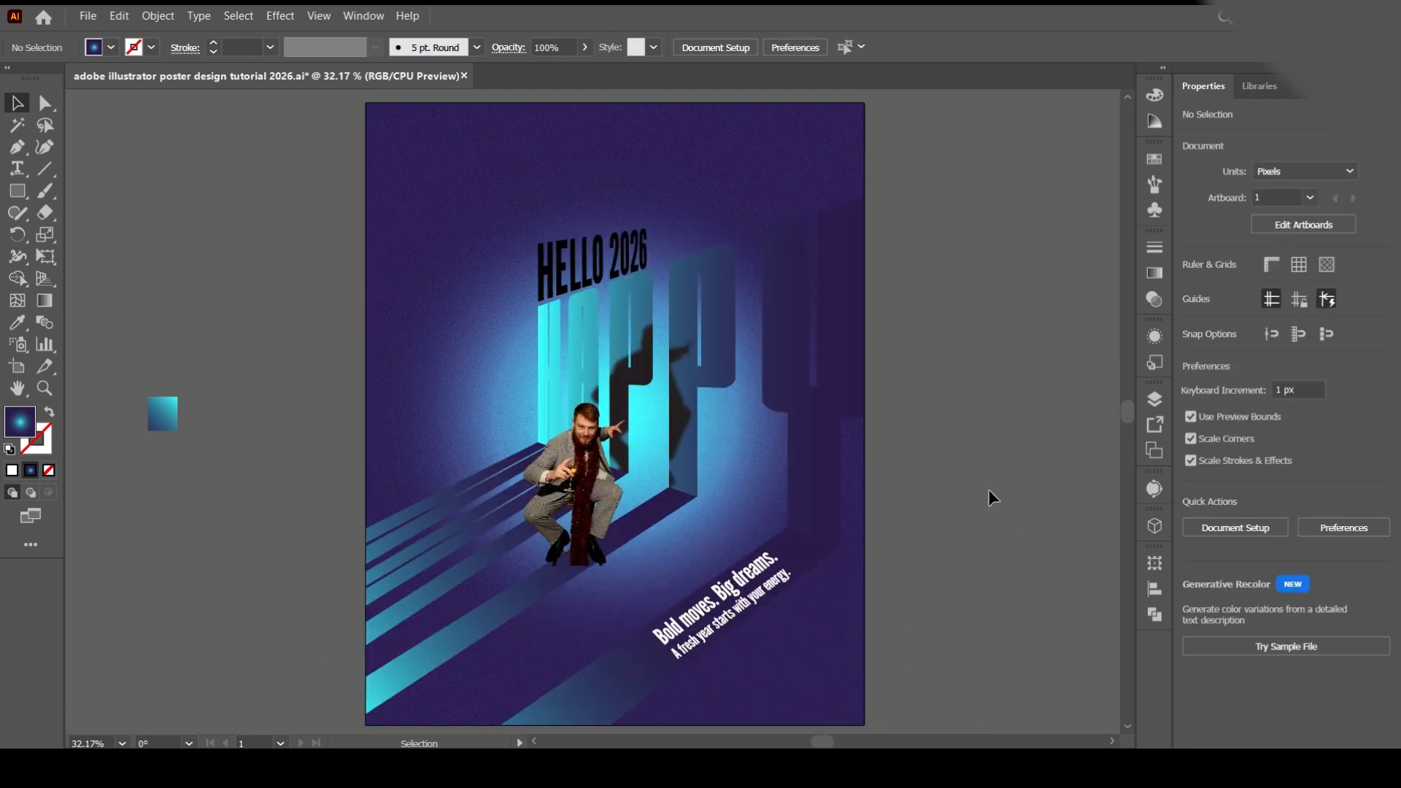
Step: Change the fill of the HELLO 2026 text to white
left_click(598, 285)
left_click(111, 47)
left_click(41, 86)
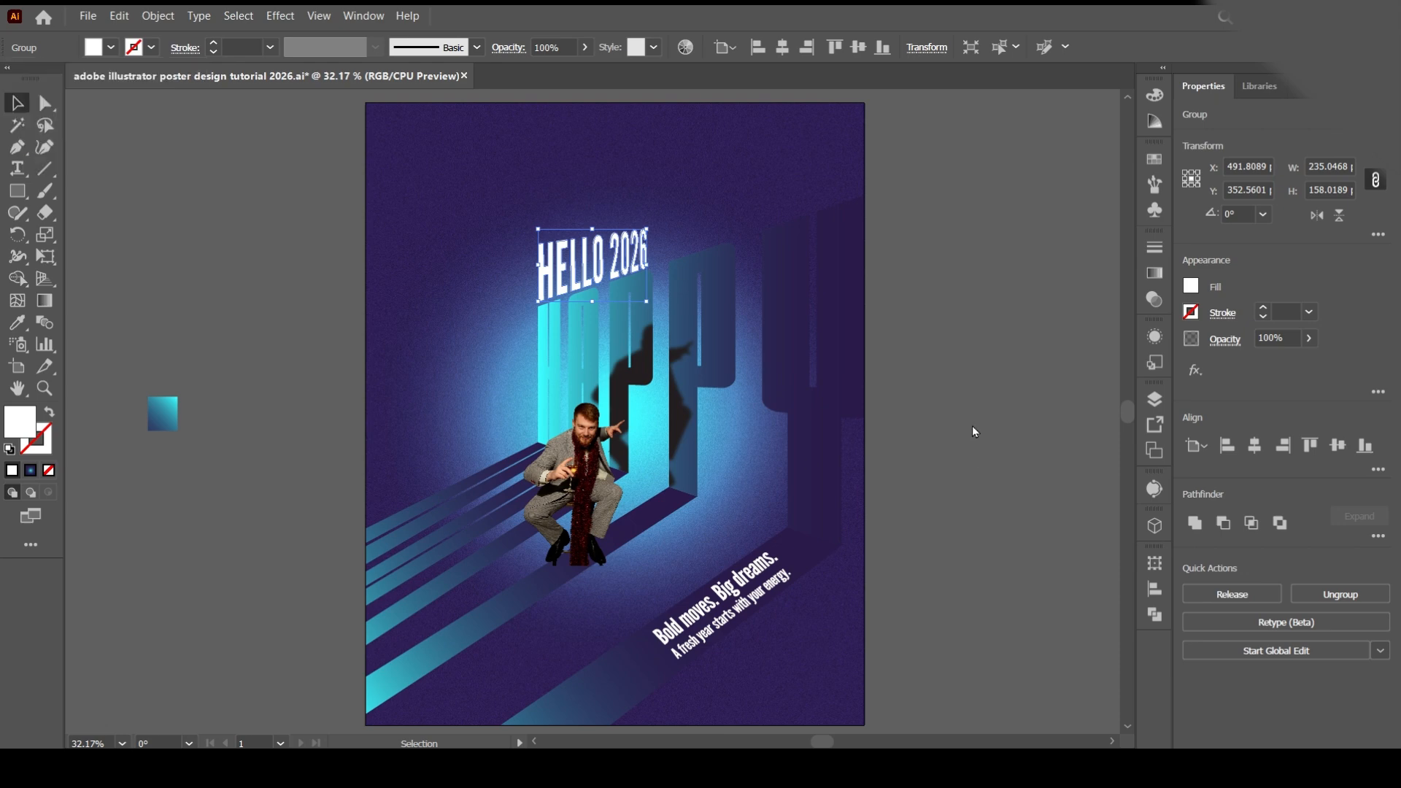
Step: Widen the background's cyan glow by moving the radial gradient's midpoint to about 28.6%
left_click(837, 645)
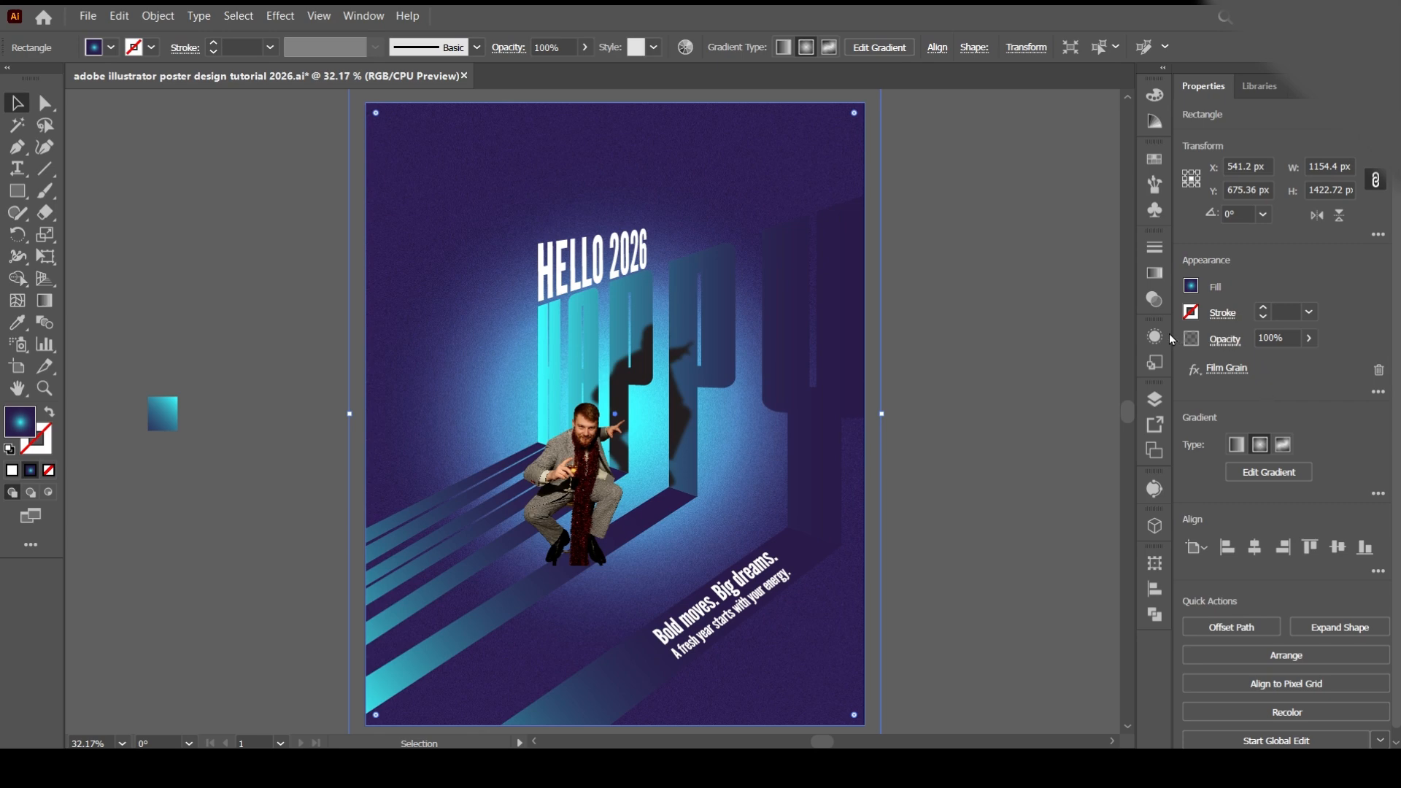
left_click(1154, 273)
left_click_drag(975, 388, 986, 389)
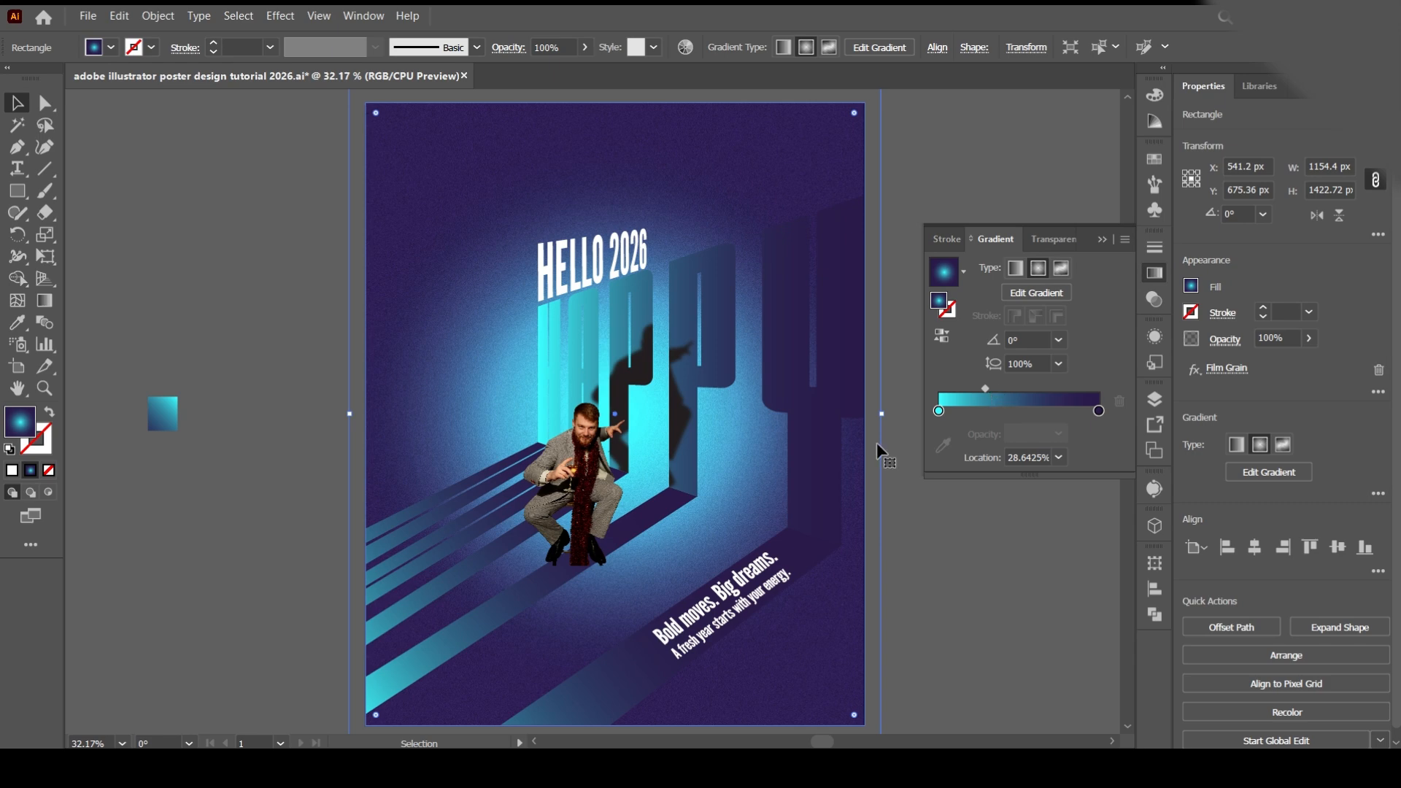
Step: Scale the two-line tagline down slightly about its center so it sits with more margin inside the Y's shadow strip
left_click(788, 583)
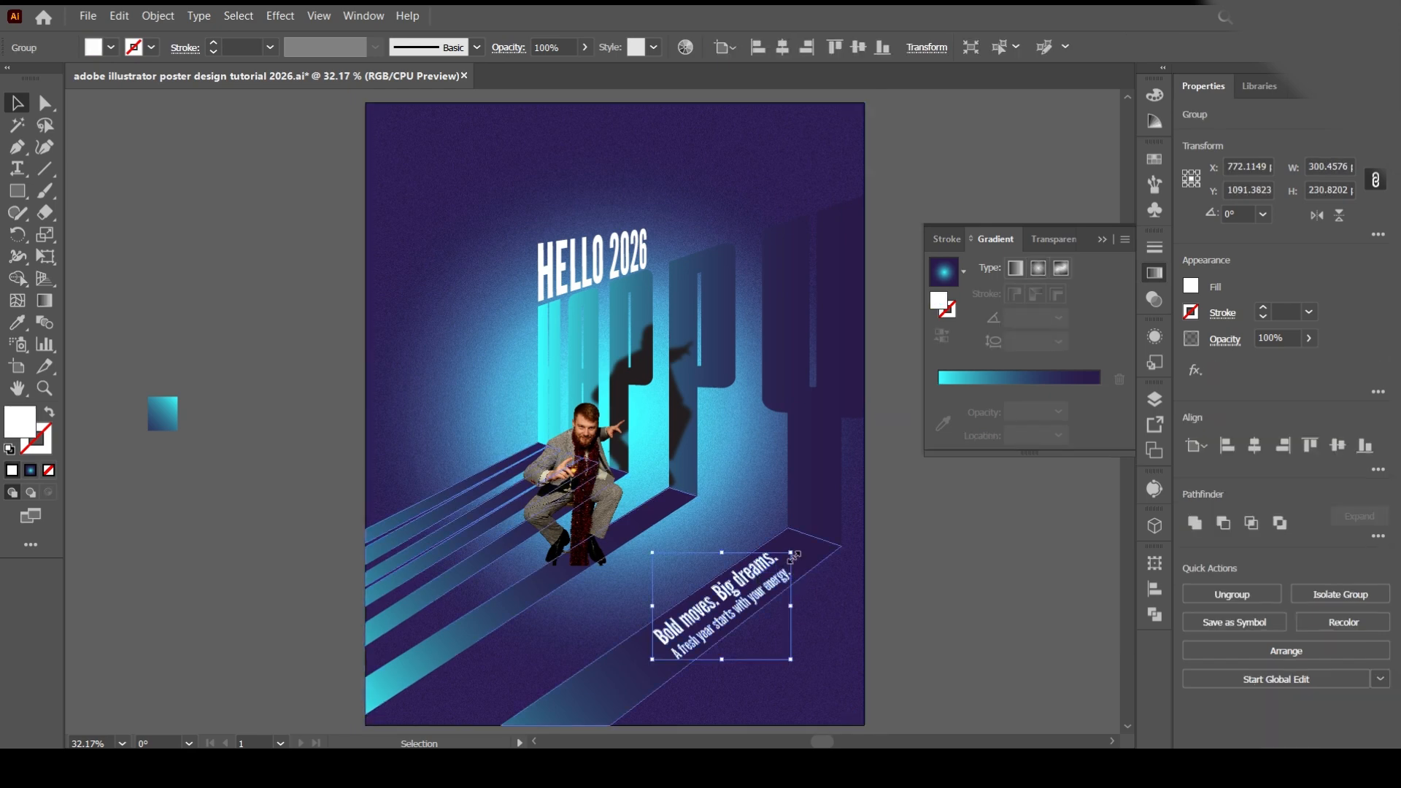
left_click_drag(790, 553, 778, 562)
left_click(957, 590)
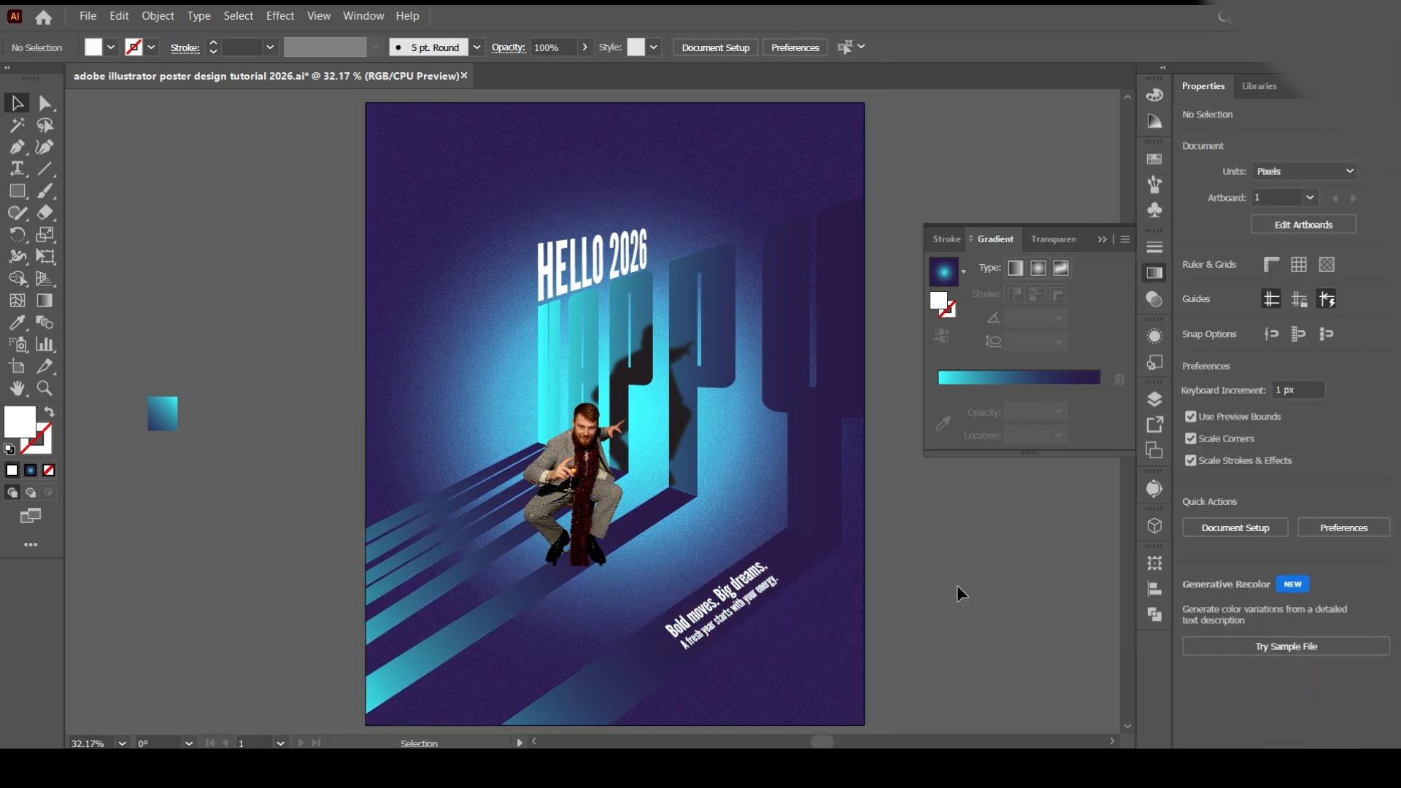
Step: Nudge the background gradient's midpoint slightly farther toward the dark purple end
left_click(855, 632)
mouse_move(985, 389)
left_mouse_down()
mouse_move(1010, 392)
mouse_move(989, 388)
left_mouse_up()
left_click(895, 121)
Step: Recolor the background artwork with brighter colors, shifting its linked hues from cyan toward sky blue and from dark purple toward violet
left_click(685, 47)
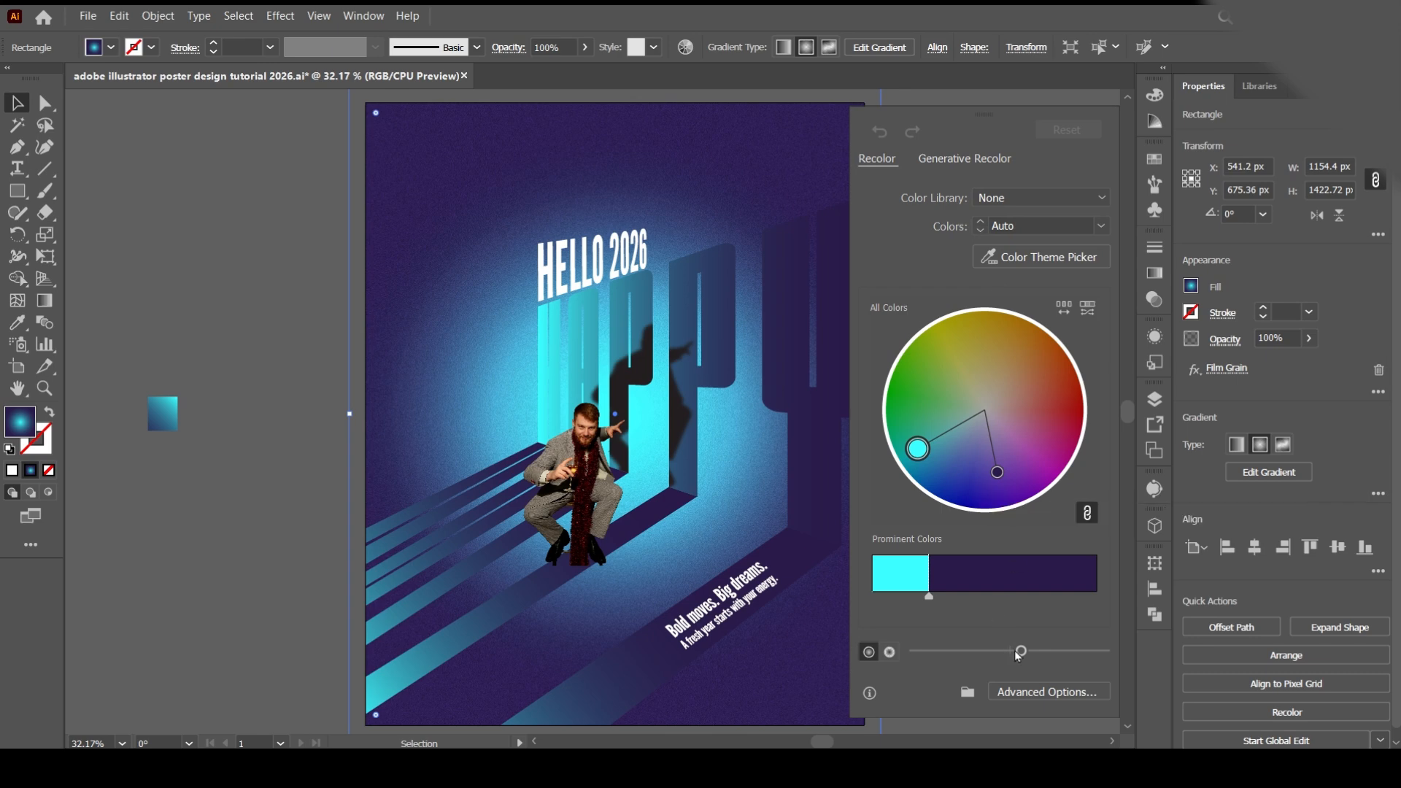
mouse_move(1021, 651)
left_mouse_down()
mouse_move(1001, 653)
mouse_move(1054, 657)
mouse_move(1019, 654)
left_mouse_up()
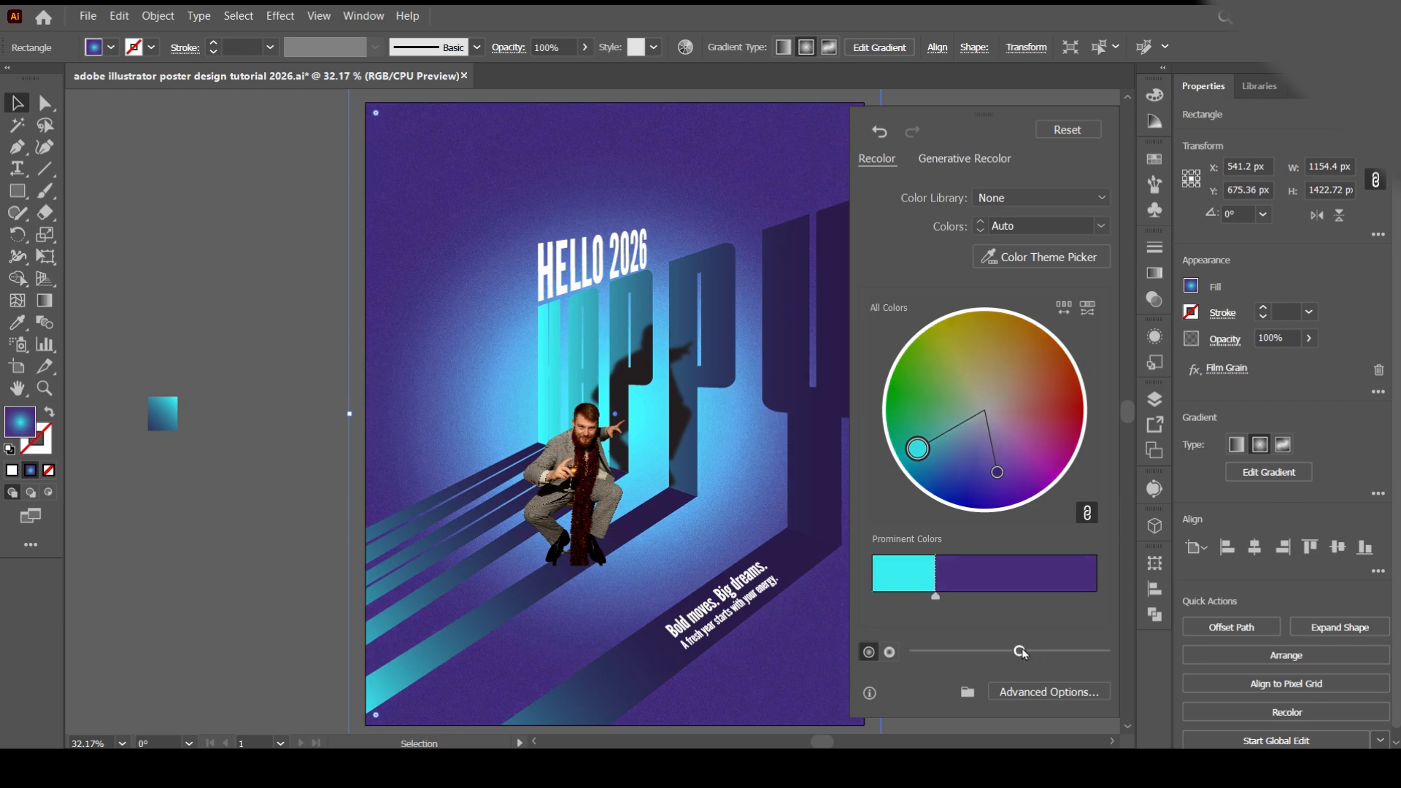
mouse_move(917, 448)
left_mouse_down()
mouse_move(898, 375)
mouse_move(978, 329)
mouse_move(1091, 411)
mouse_move(1059, 467)
mouse_move(999, 499)
mouse_move(928, 491)
mouse_move(910, 463)
left_mouse_up()
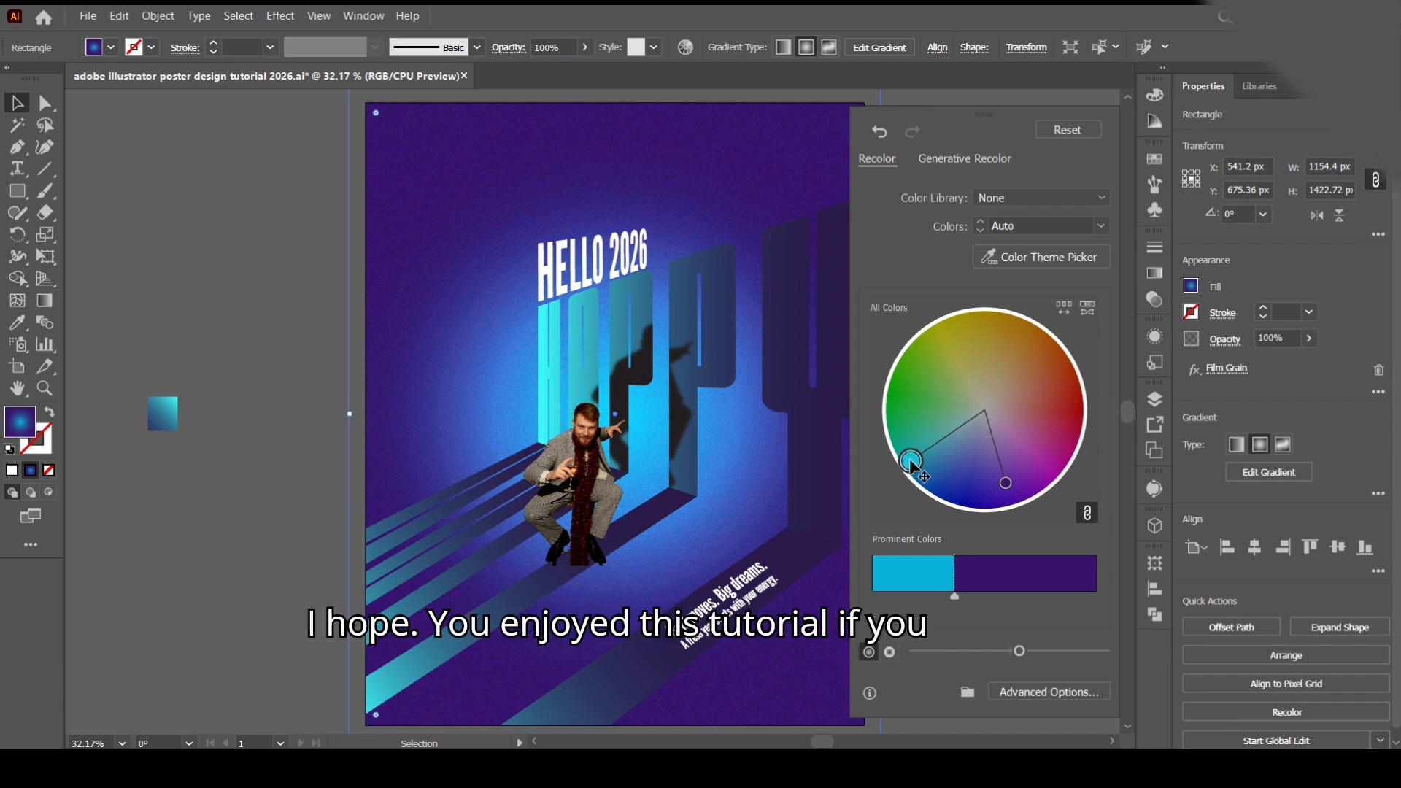
left_click(249, 212)
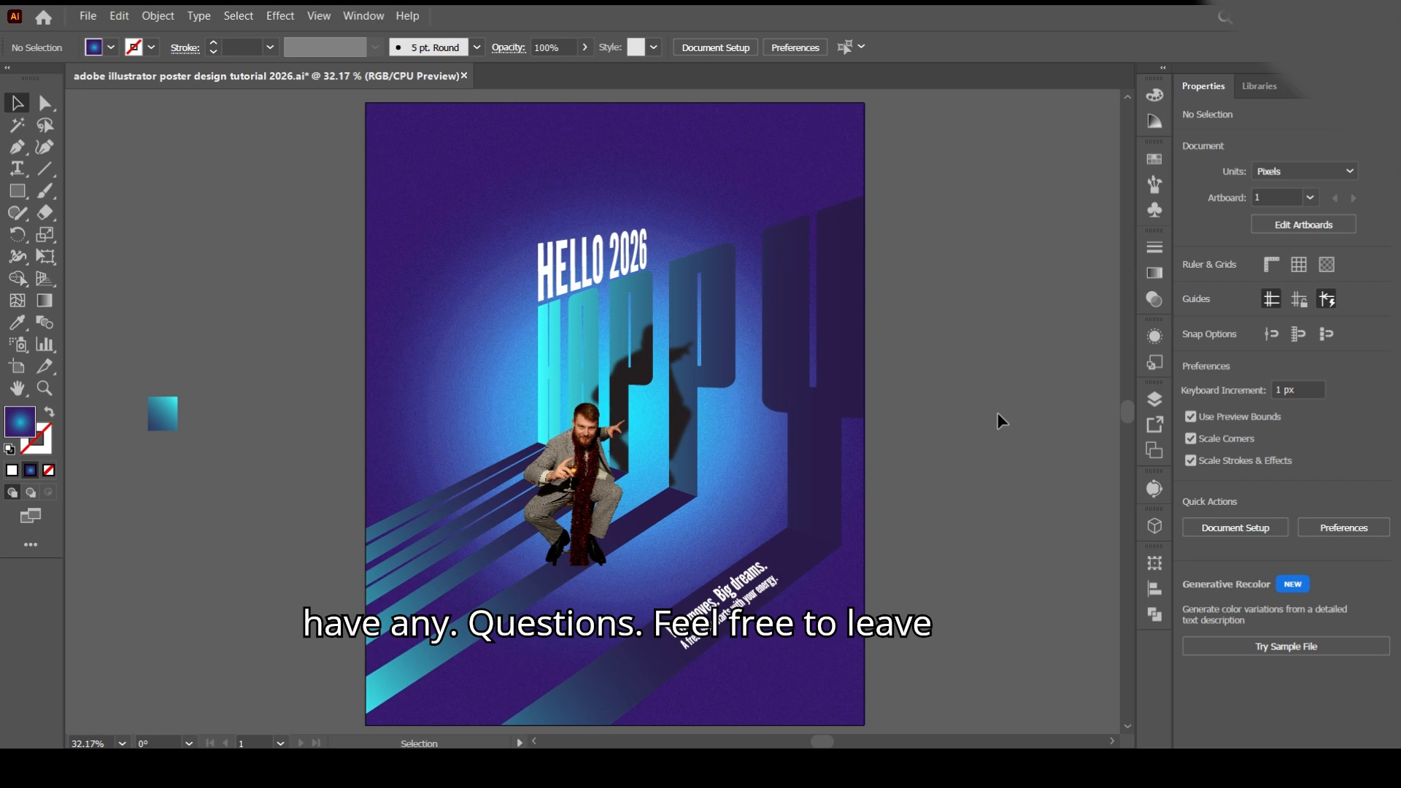
left_click(842, 371)
left_click(960, 387)
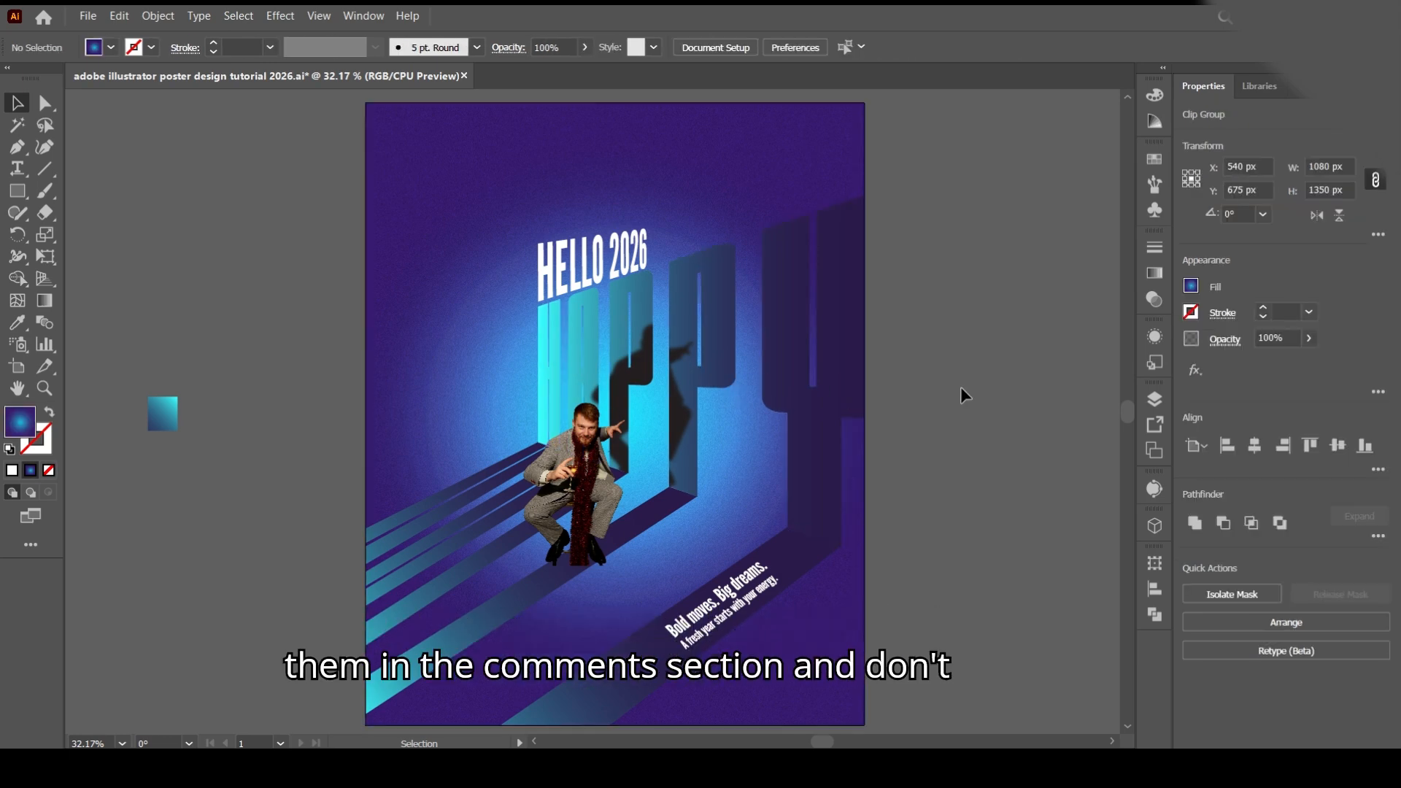
left_click(643, 371)
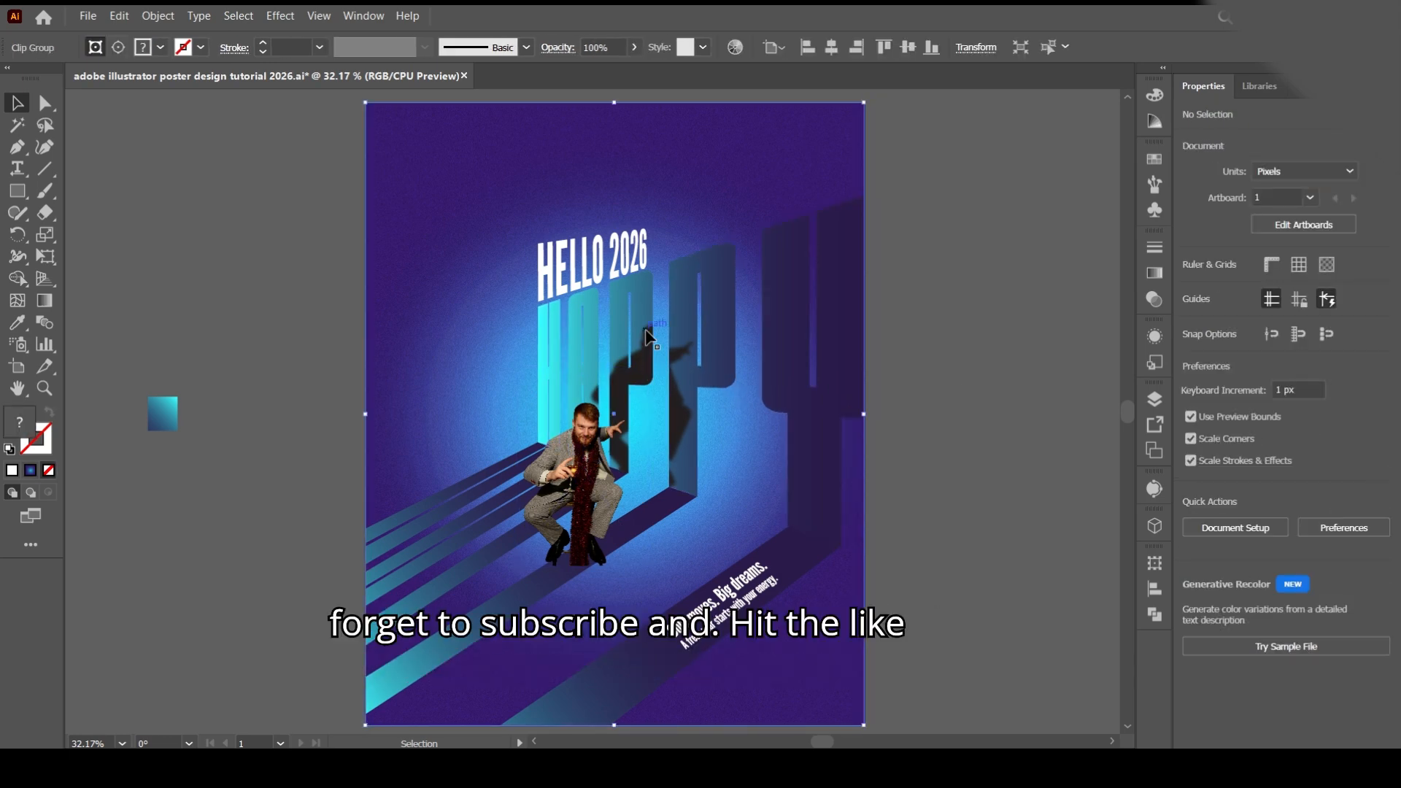
left_click(963, 377)
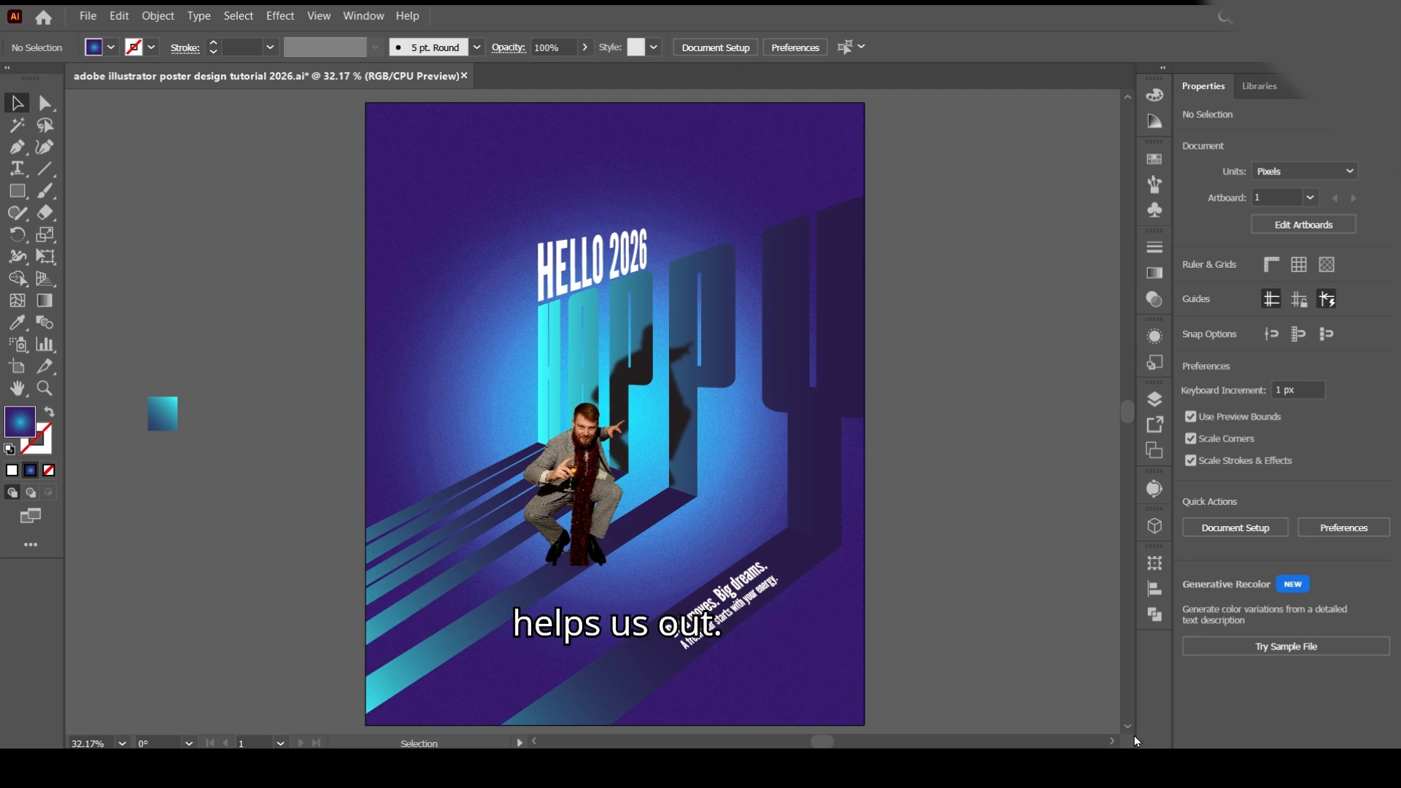